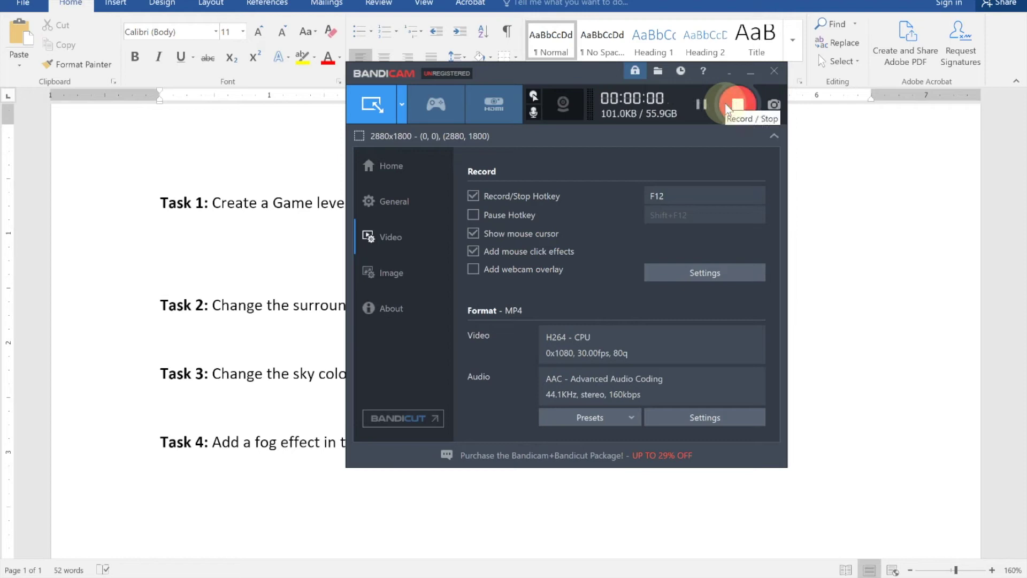
- Start the screen recording and add 'Procedural' and 'Manual' lines beneath the title
{"action": "left_click", "coordinate": [848, 160]}
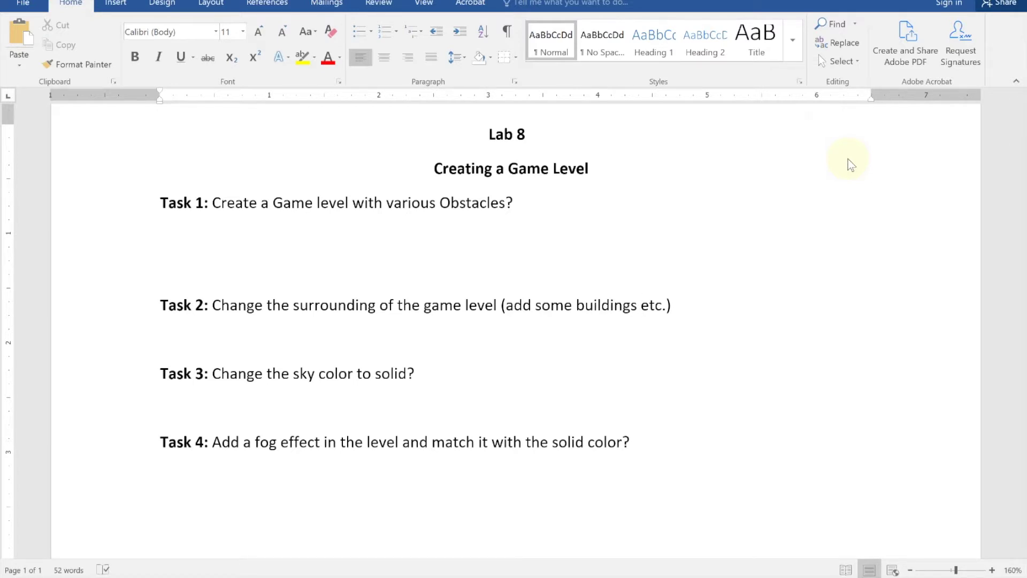
{"action": "left_click", "coordinate": [636, 167]}
{"action": "key", "text": "Return"}
{"action": "type", "text": "Procedural"}
{"action": "key", "text": "Return"}
{"action": "type", "text": "Manual"}
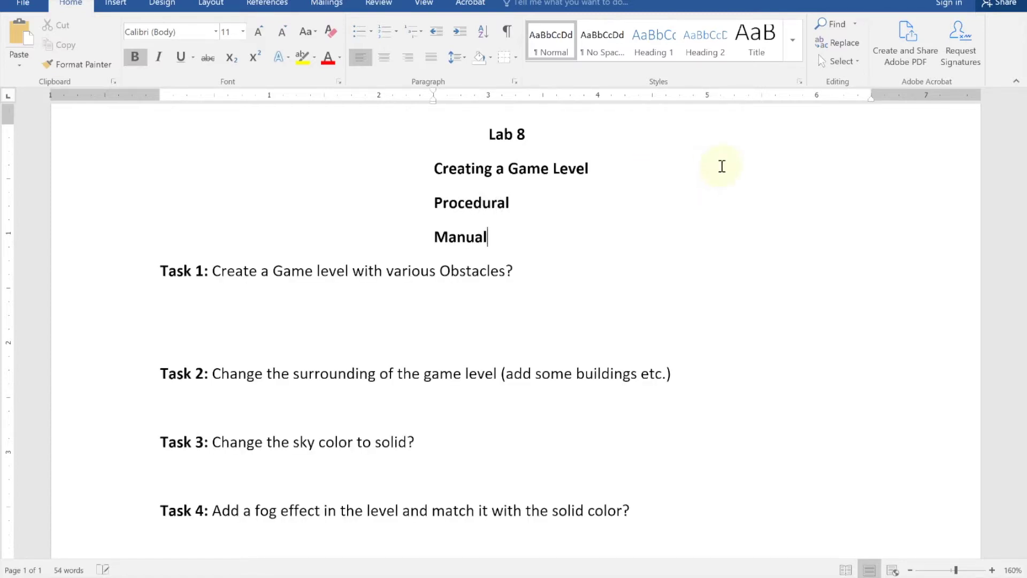
{"action": "left_click", "coordinate": [569, 210]}
- Delete the 'Procedural' line below the title
{"action": "left_click_drag", "start_coordinate": [521, 209], "coordinate": [434, 210]}
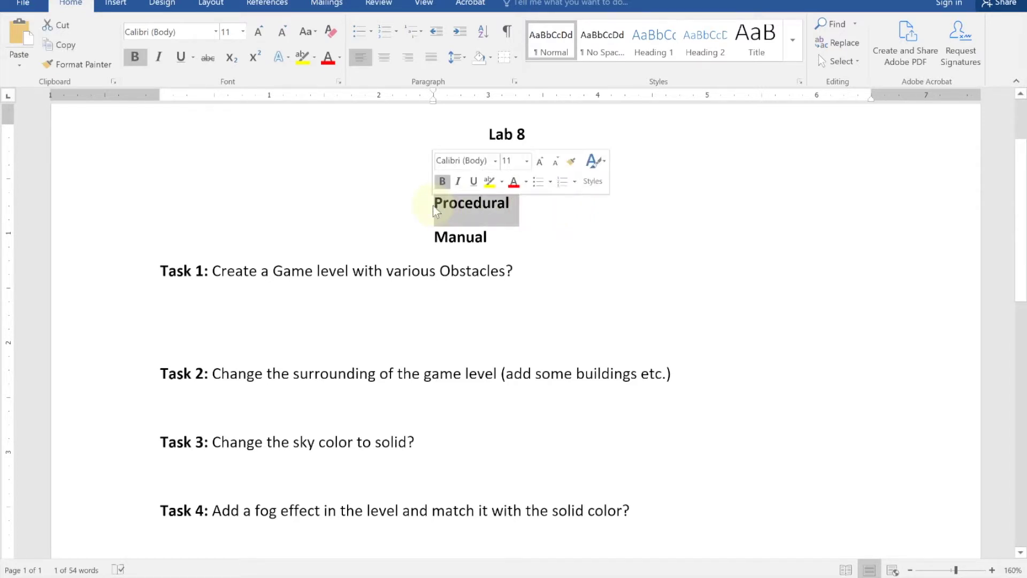
{"action": "left_click_drag", "start_coordinate": [530, 239], "coordinate": [420, 233]}
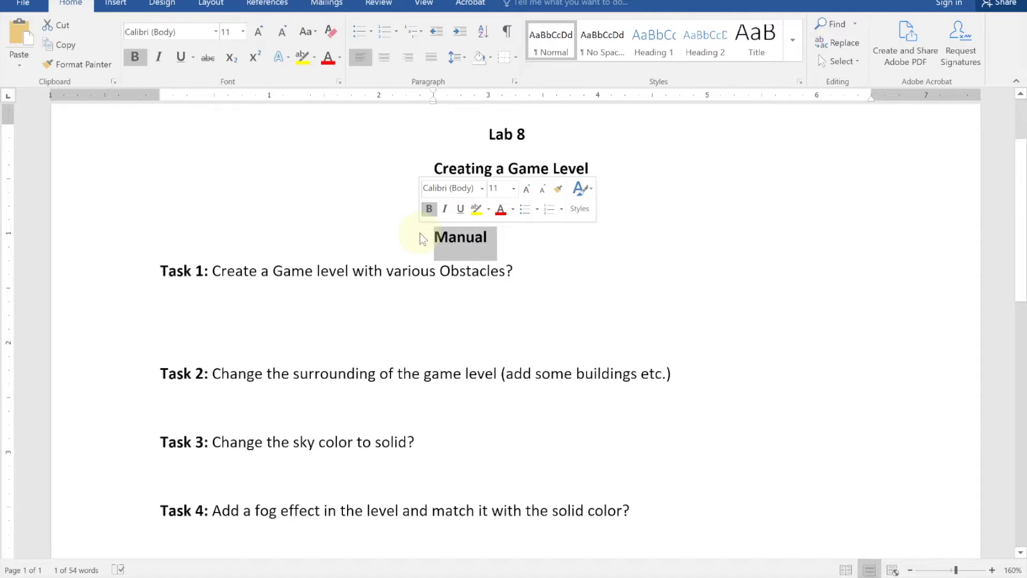
{"action": "left_click", "coordinate": [531, 250]}
{"action": "left_click_drag", "start_coordinate": [523, 245], "coordinate": [454, 241]}
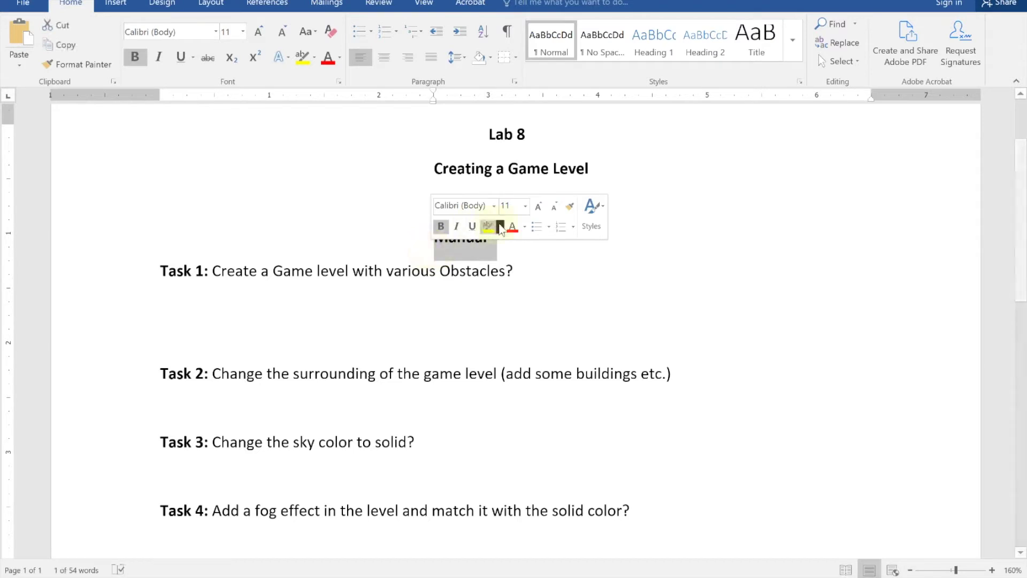
{"action": "left_click", "coordinate": [665, 270]}
{"action": "left_click_drag", "start_coordinate": [537, 202], "coordinate": [412, 202]}
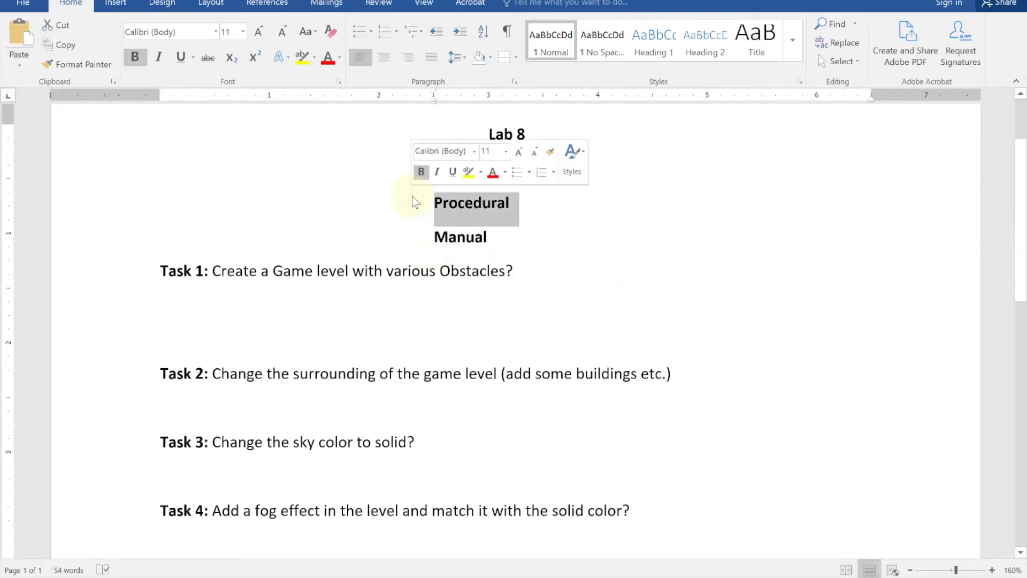
{"action": "key", "text": "Delete"}
- Delete the 'Manual' line so Task 1 directly follows the title
{"action": "left_click", "coordinate": [440, 203]}
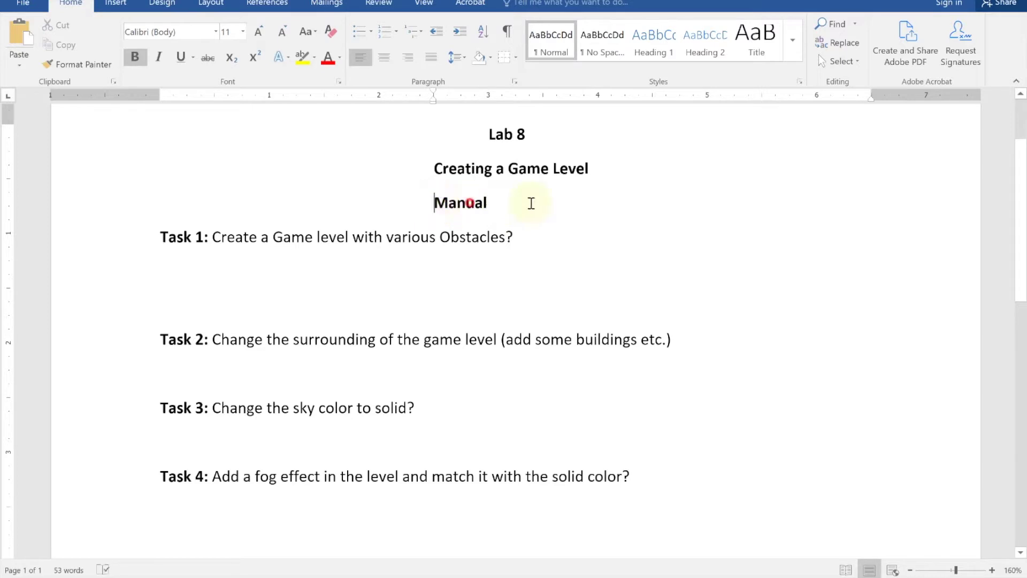
{"action": "left_click_drag", "start_coordinate": [519, 204], "coordinate": [415, 204]}
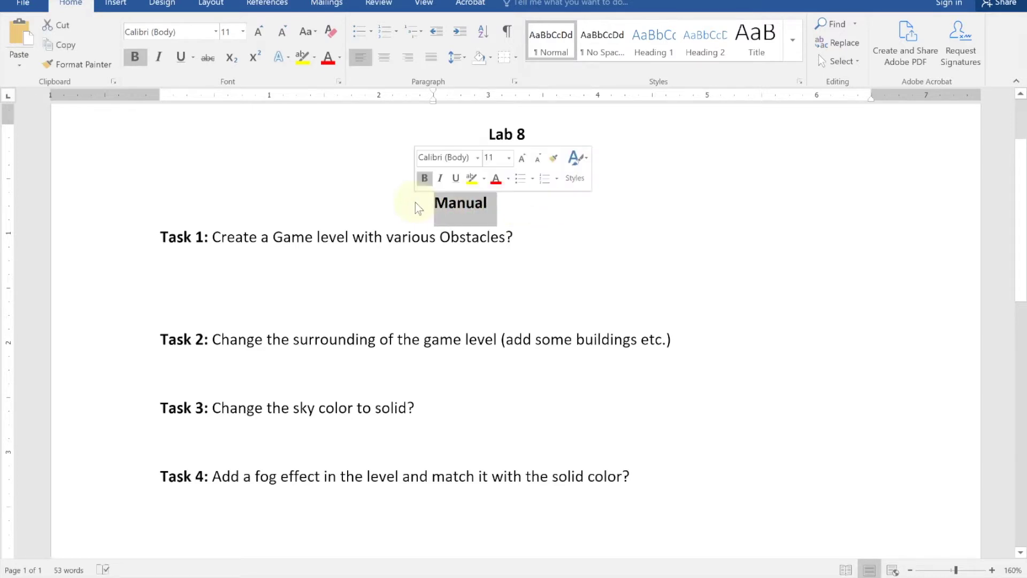
{"action": "key", "text": "Delete"}
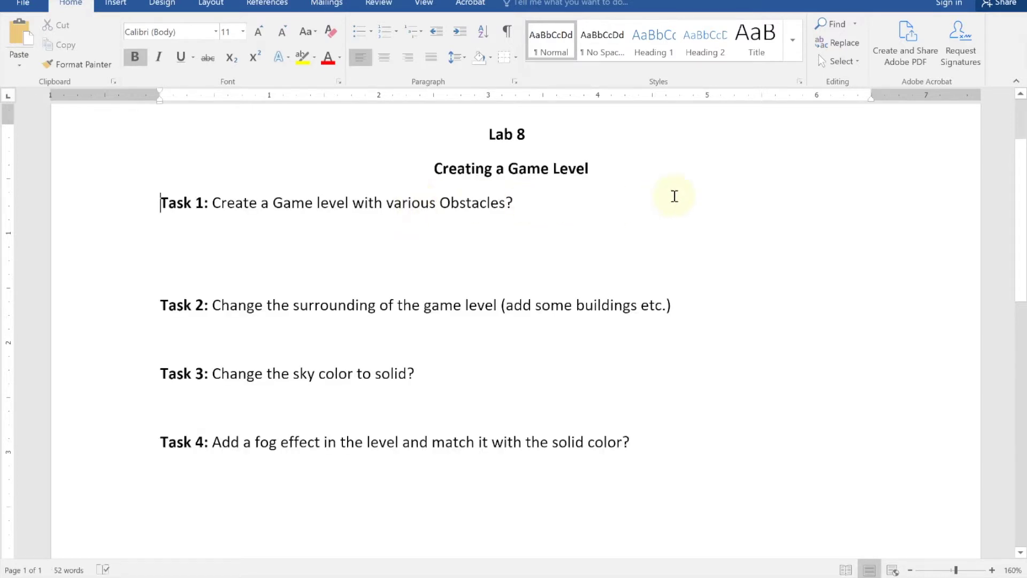
{"action": "scroll", "coordinate": [422, 477], "scroll_direction": "down", "scroll_amount": 2}
{"action": "scroll", "coordinate": [432, 557], "scroll_direction": "up", "scroll_amount": 3}
{"action": "scroll", "coordinate": [432, 557], "scroll_direction": "down", "scroll_amount": 3}
{"action": "left_click", "coordinate": [402, 514]}
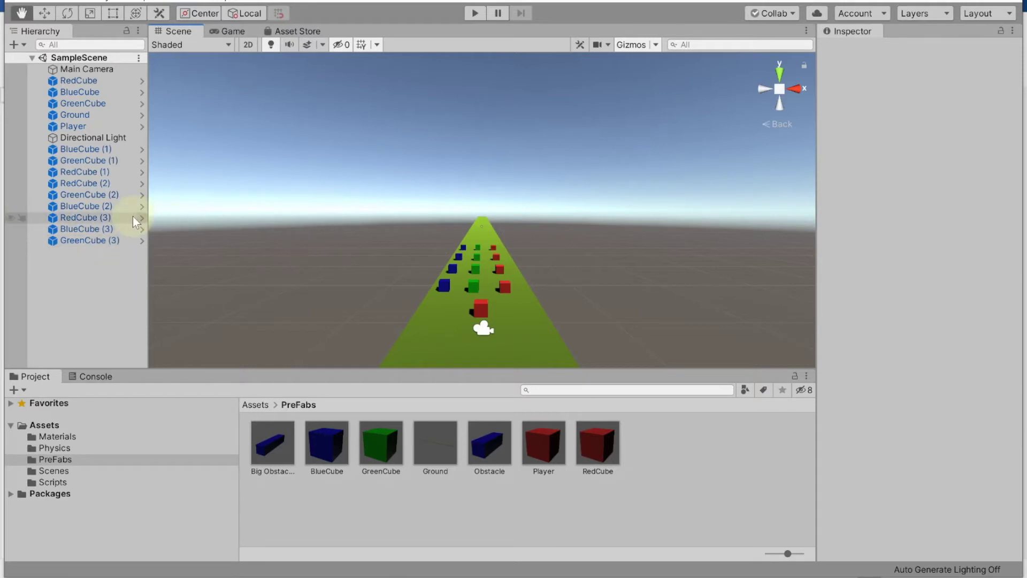
- Pan the Scene view along the green track until the nearest red cube is visible
{"action": "left_click", "coordinate": [511, 245]}
{"action": "mouse_move", "coordinate": [503, 303]}
{"action": "left_mouse_down"}
{"action": "mouse_move", "coordinate": [472, 360]}
{"action": "mouse_move", "coordinate": [527, 363]}
{"action": "left_mouse_up"}
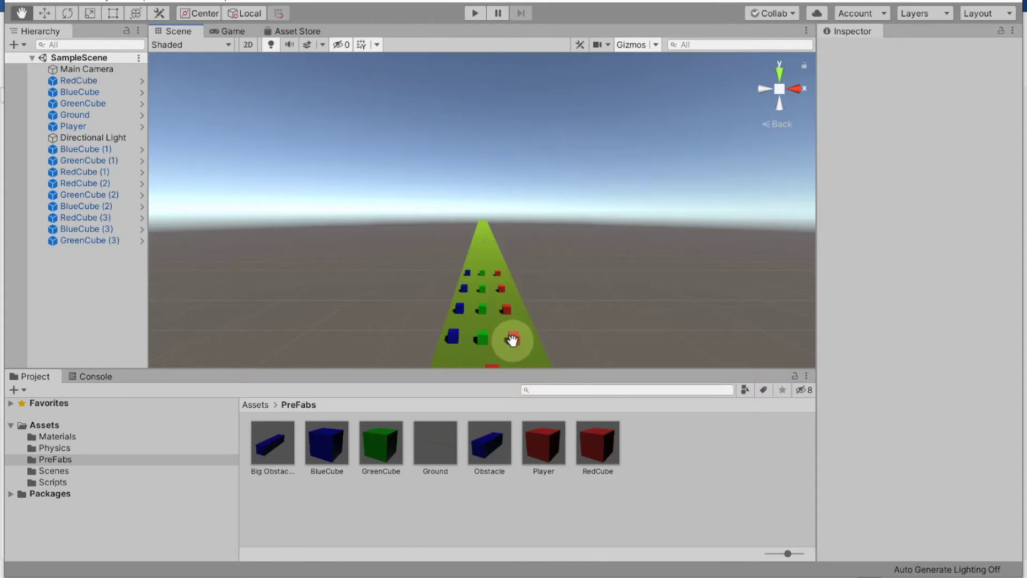
{"action": "left_click_drag", "start_coordinate": [513, 340], "coordinate": [521, 291]}
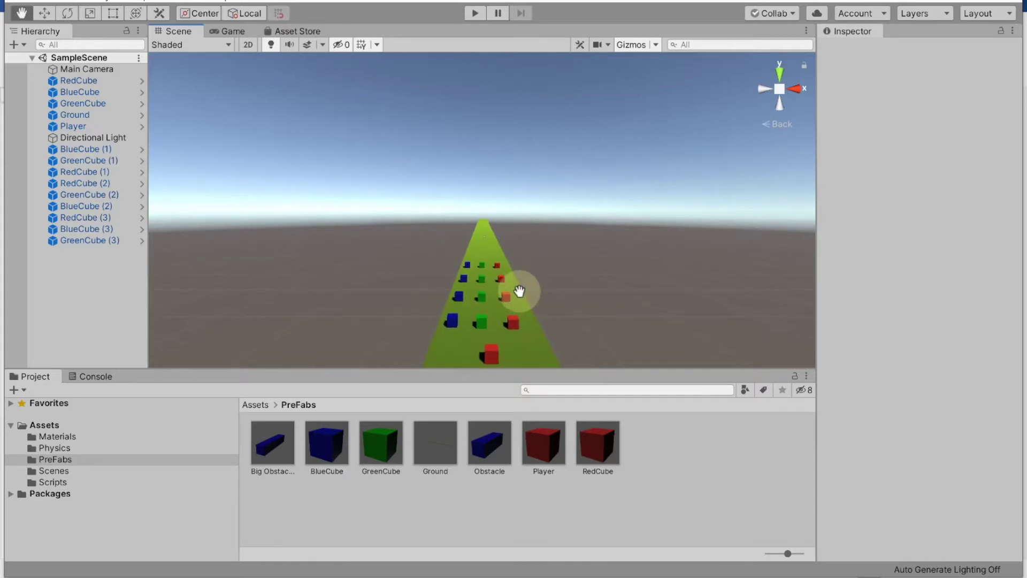
{"action": "left_click", "coordinate": [103, 81]}
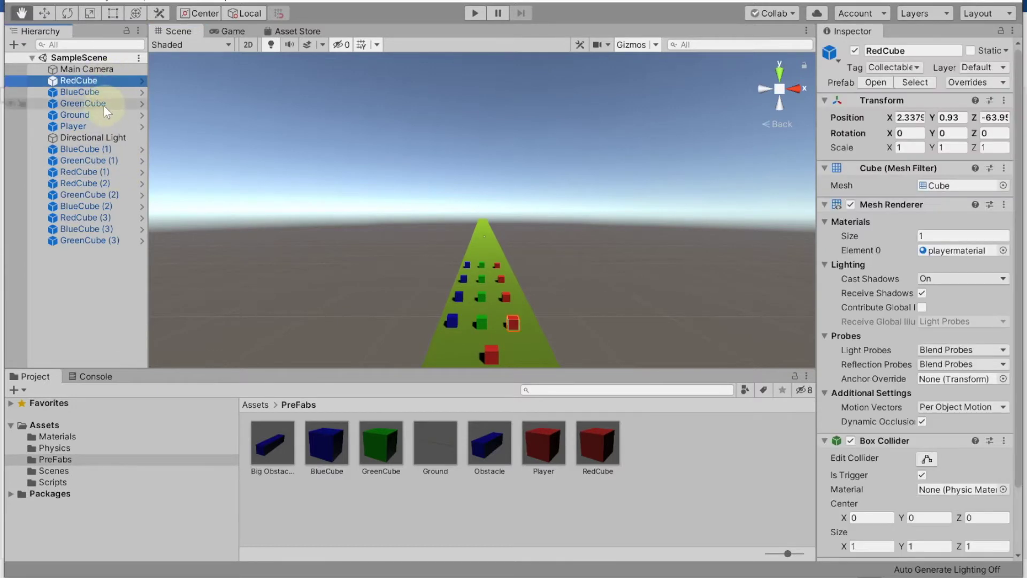
- Duplicate the four red cubes RedCube through RedCube (3)
{"action": "left_click", "coordinate": [90, 172], "text": "ctrl"}
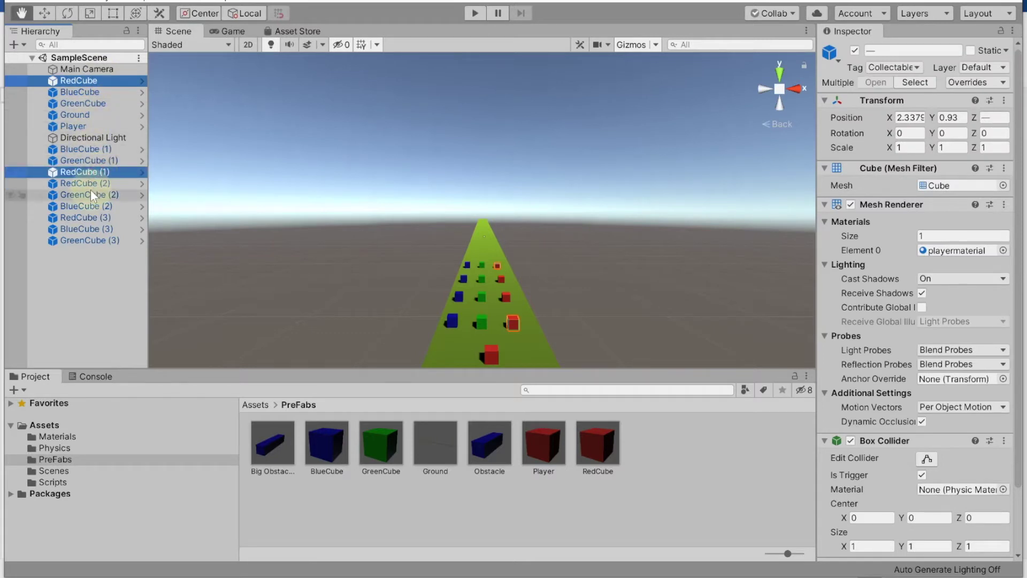
{"action": "left_click", "coordinate": [93, 187], "text": "ctrl"}
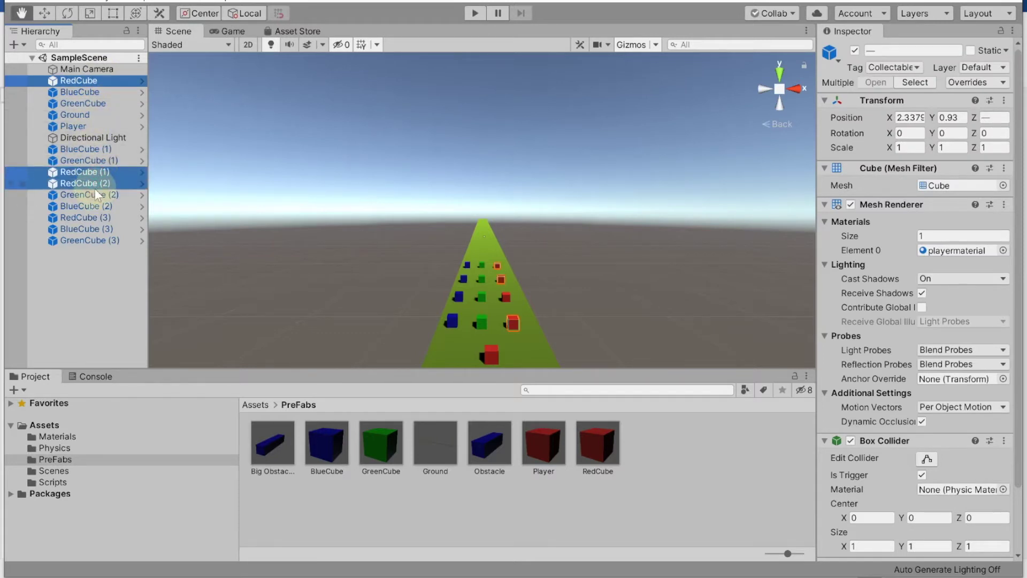
{"action": "left_click", "coordinate": [79, 218], "text": "ctrl"}
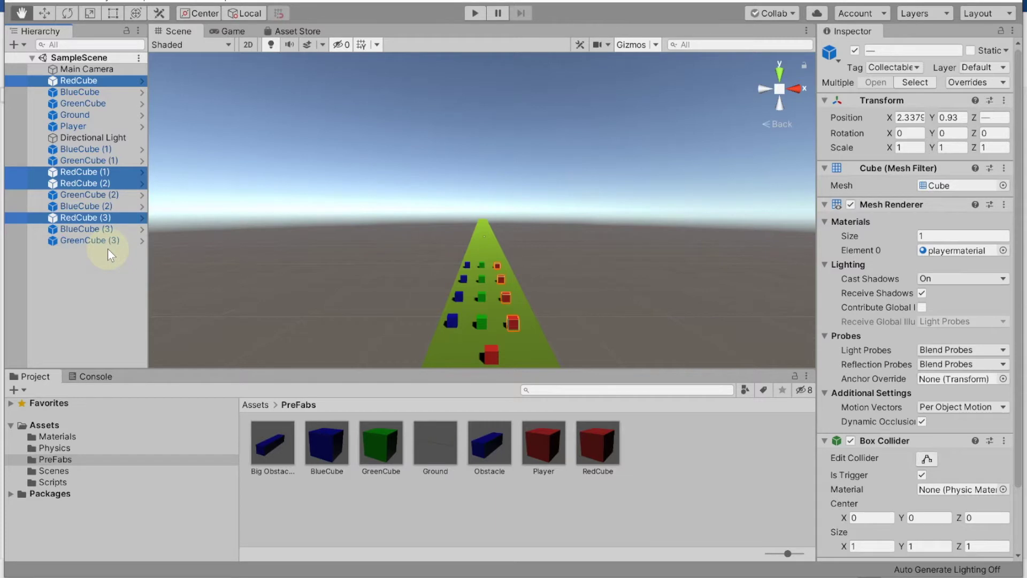
{"action": "key", "text": "ctrl+d"}
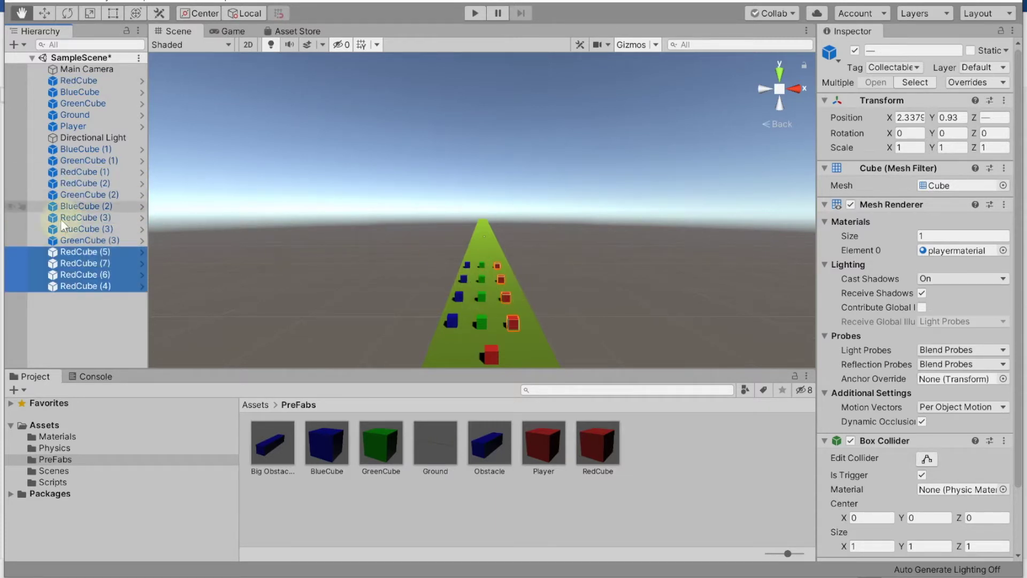
- Move the red copies RedCube (4)–(7) farther up the track to X -0.7
{"action": "left_click", "coordinate": [44, 14]}
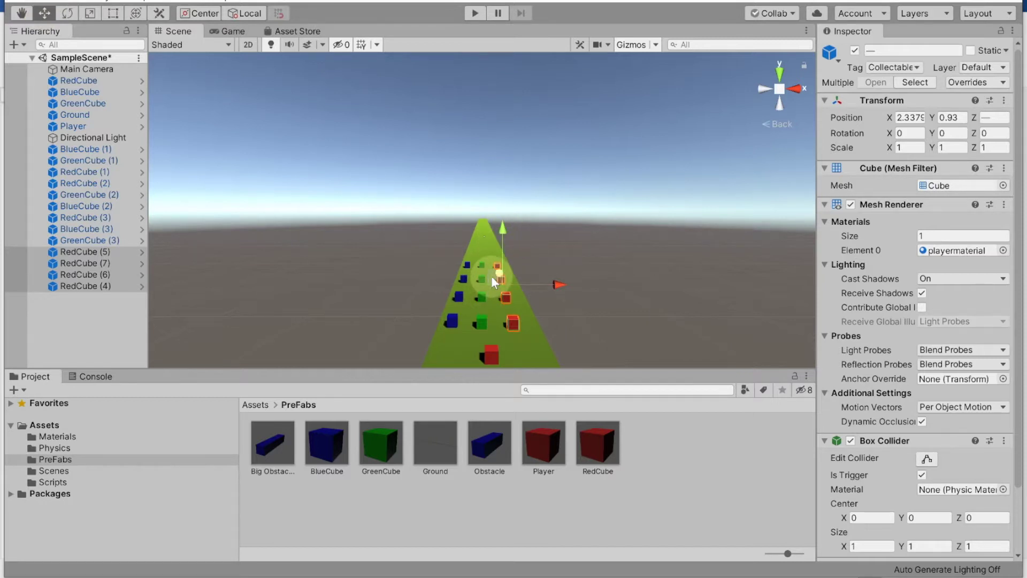
{"action": "left_click_drag", "start_coordinate": [494, 282], "coordinate": [488, 235]}
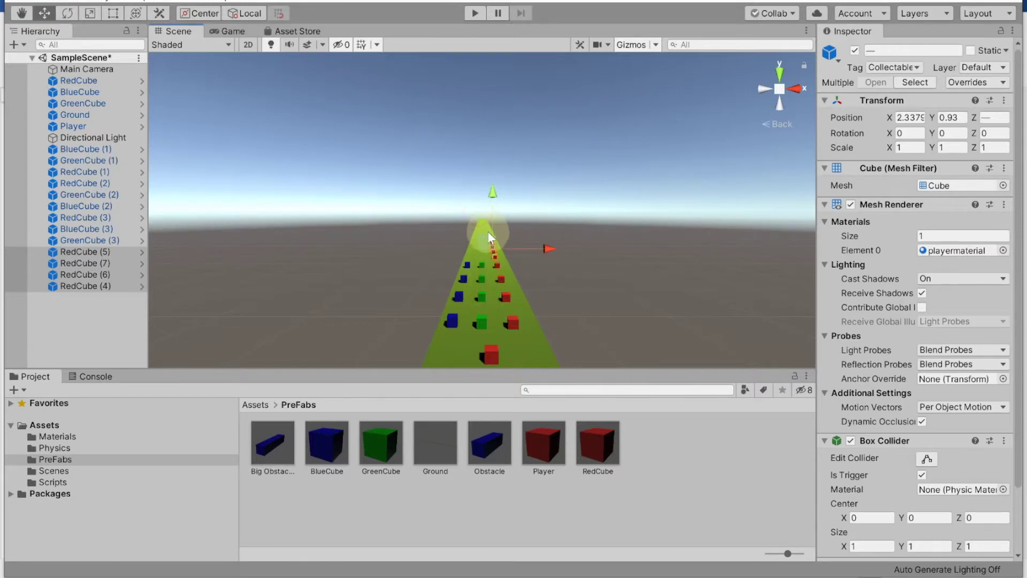
{"action": "mouse_move", "coordinate": [518, 248]}
{"action": "left_mouse_down"}
{"action": "mouse_move", "coordinate": [493, 249]}
{"action": "mouse_move", "coordinate": [507, 242]}
{"action": "left_mouse_up"}
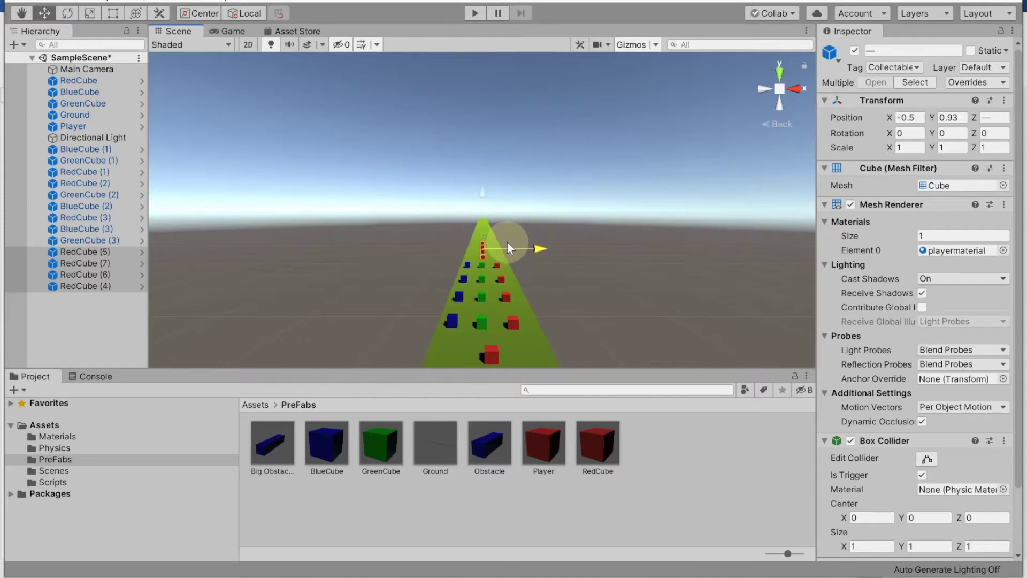
{"action": "scroll", "coordinate": [506, 242], "scroll_direction": "up", "scroll_amount": 5}
{"action": "scroll", "coordinate": [509, 240], "scroll_direction": "down", "scroll_amount": 1}
{"action": "scroll", "coordinate": [509, 240], "scroll_direction": "down", "scroll_amount": 1}
{"action": "scroll", "coordinate": [508, 240], "scroll_direction": "down", "scroll_amount": 1}
{"action": "scroll", "coordinate": [509, 239], "scroll_direction": "down", "scroll_amount": 1}
{"action": "scroll", "coordinate": [509, 240], "scroll_direction": "down", "scroll_amount": 1}
{"action": "scroll", "coordinate": [508, 240], "scroll_direction": "down", "scroll_amount": 1}
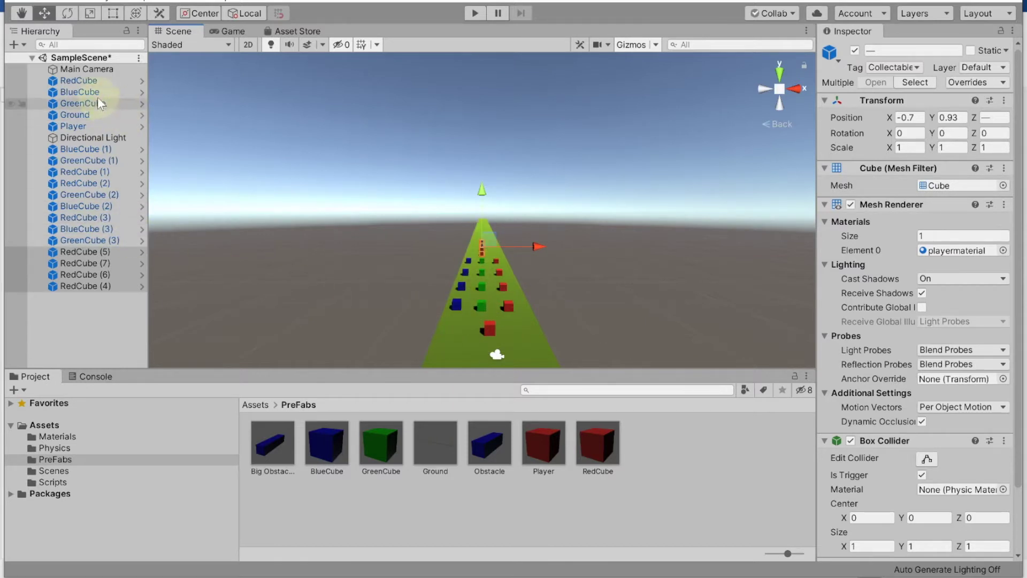
{"action": "left_click", "coordinate": [92, 93]}
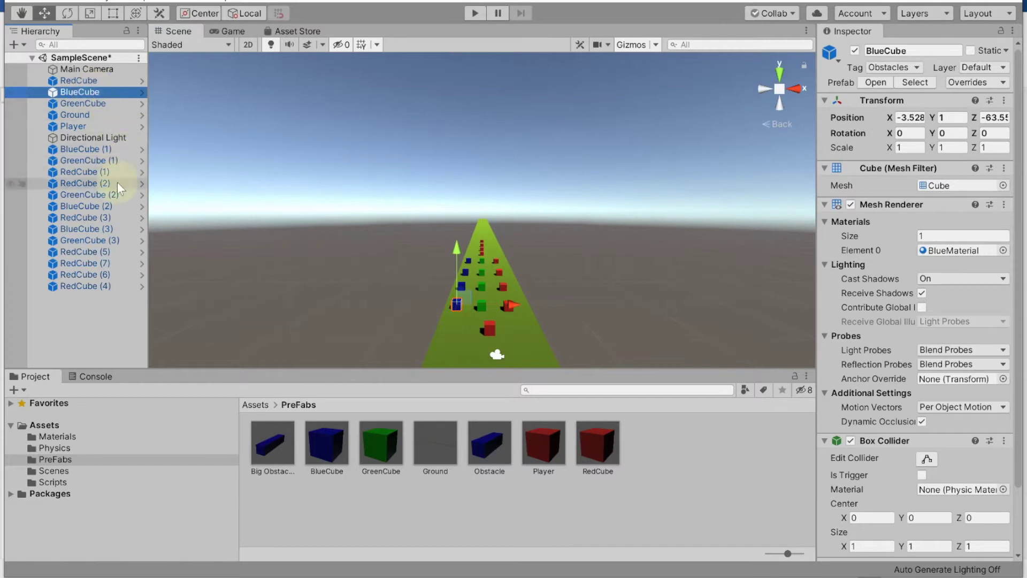
- Duplicate BlueCube, BlueCube (2), RedCube (3) and BlueCube (3), creating RedCube (8) and BlueCube (4)–(6)
{"action": "left_click", "coordinate": [86, 207], "text": "ctrl"}
{"action": "left_click", "coordinate": [85, 217], "text": "ctrl"}
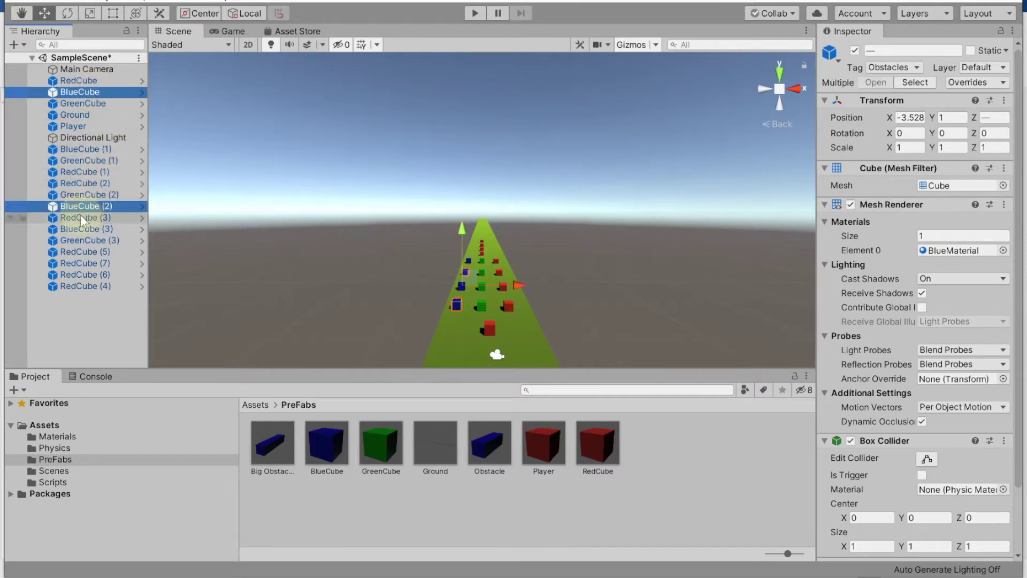
{"action": "left_click", "coordinate": [89, 230], "text": "ctrl"}
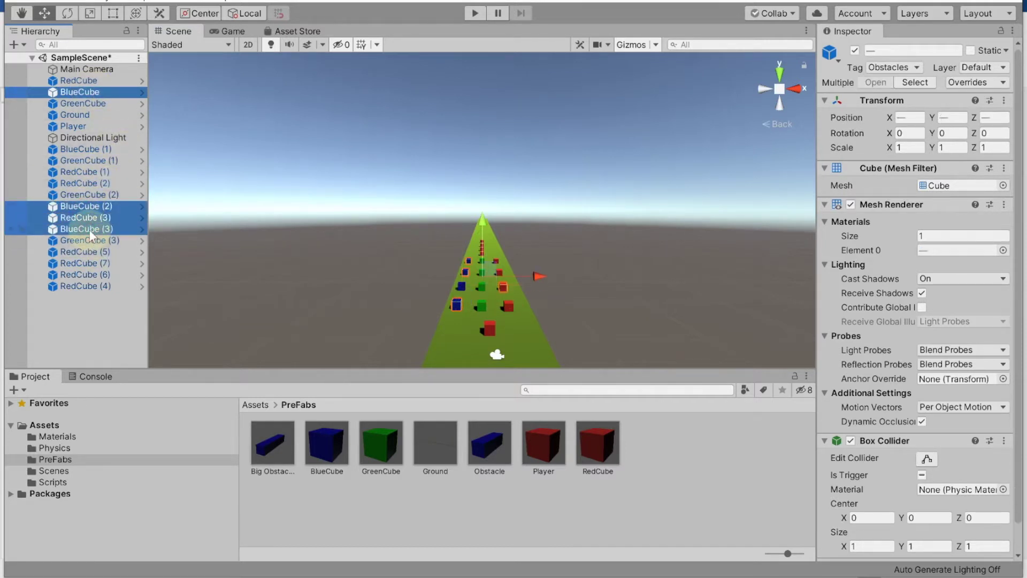
{"action": "key", "text": "ctrl+d"}
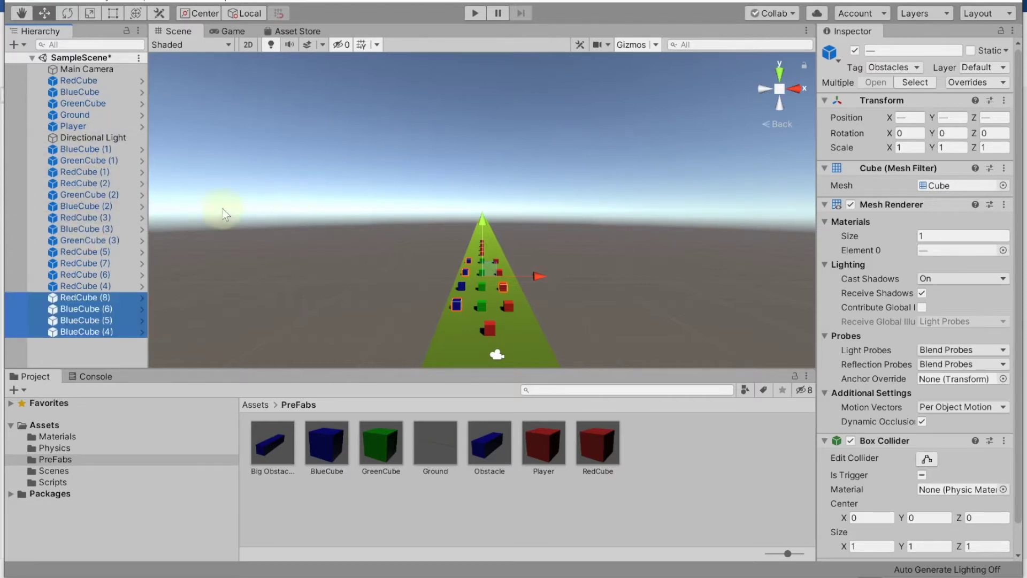
{"action": "left_click", "coordinate": [352, 577]}
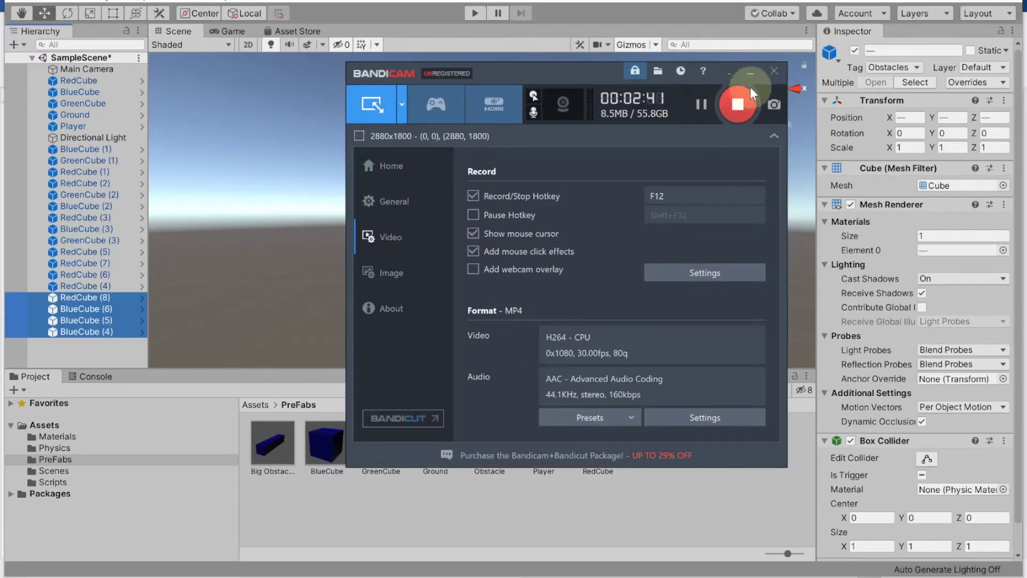
{"action": "left_click", "coordinate": [745, 72]}
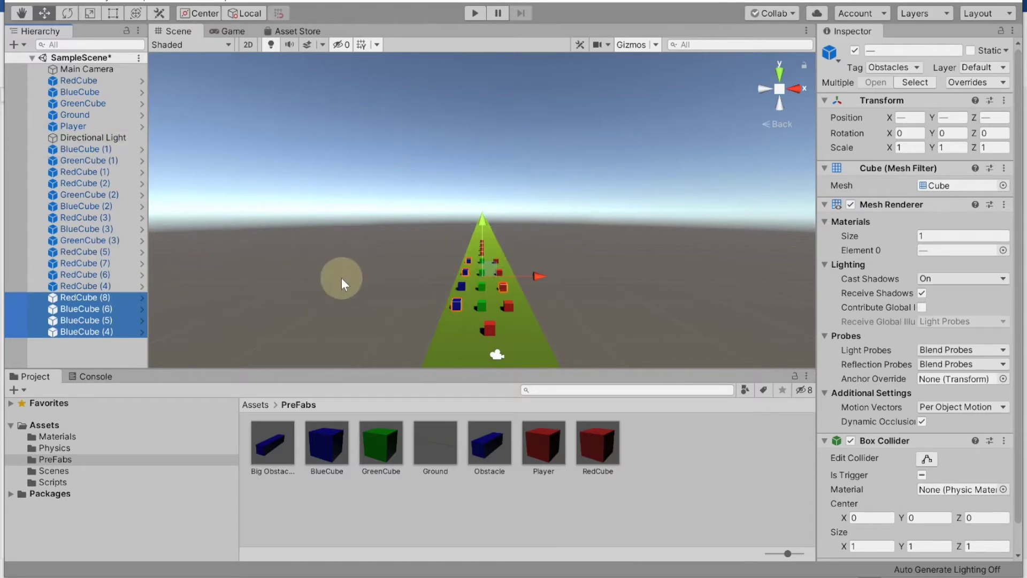
{"action": "left_click", "coordinate": [467, 261]}
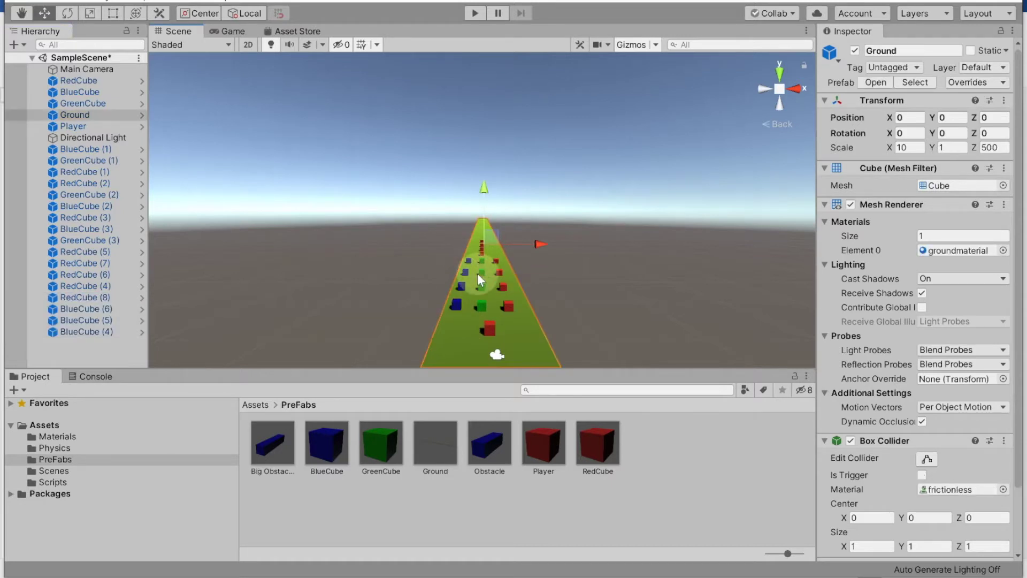
- Select the three newest blue cubes, BlueCube (4) through BlueCube (6)
{"action": "left_click", "coordinate": [110, 345]}
{"action": "left_click", "coordinate": [88, 332]}
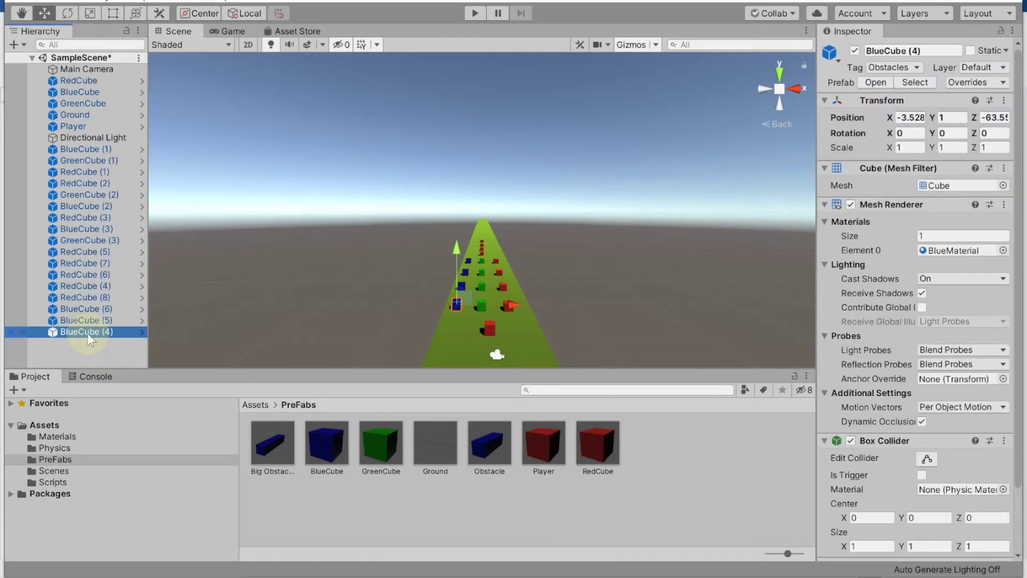
{"action": "left_click", "coordinate": [104, 309], "text": "shift"}
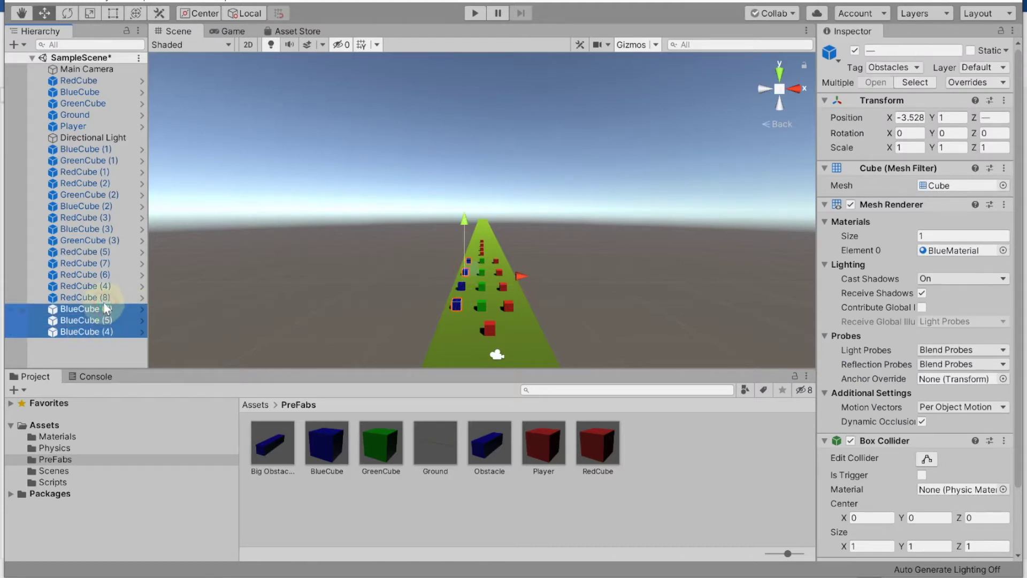
{"action": "left_click", "coordinate": [103, 297], "text": "shift"}
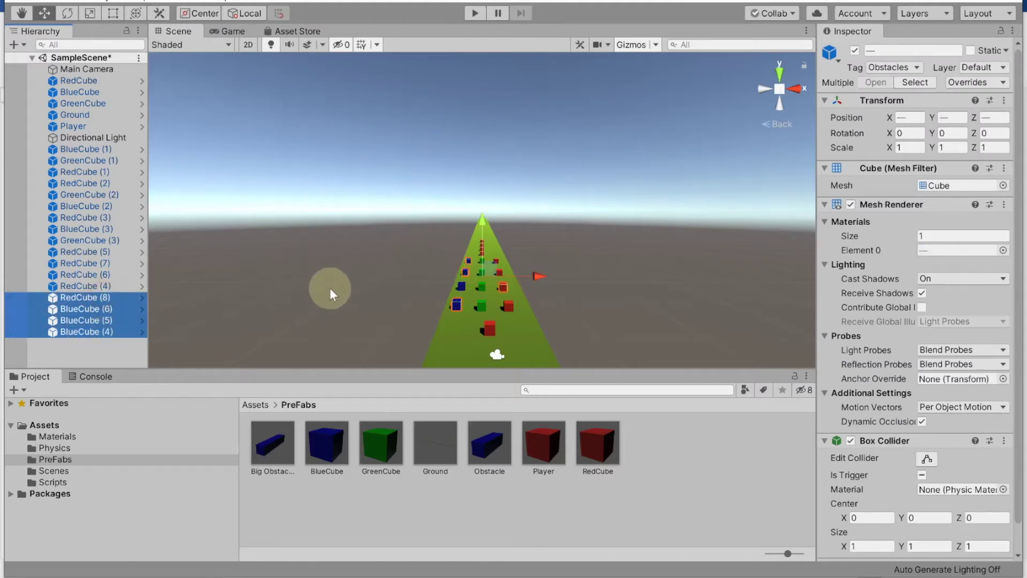
{"action": "left_click", "coordinate": [98, 302]}
{"action": "left_click", "coordinate": [86, 332]}
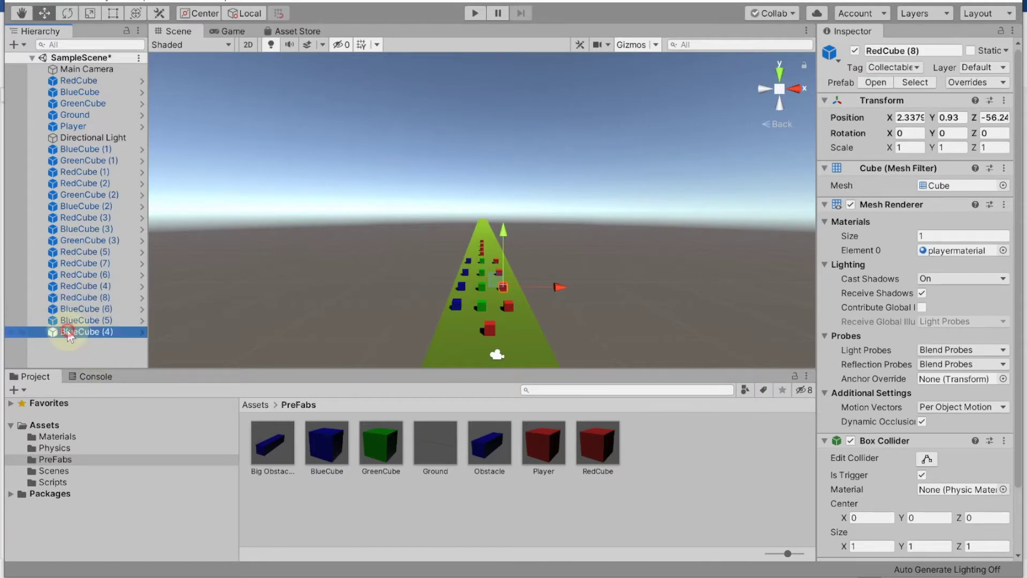
{"action": "left_click", "coordinate": [81, 310], "text": "shift"}
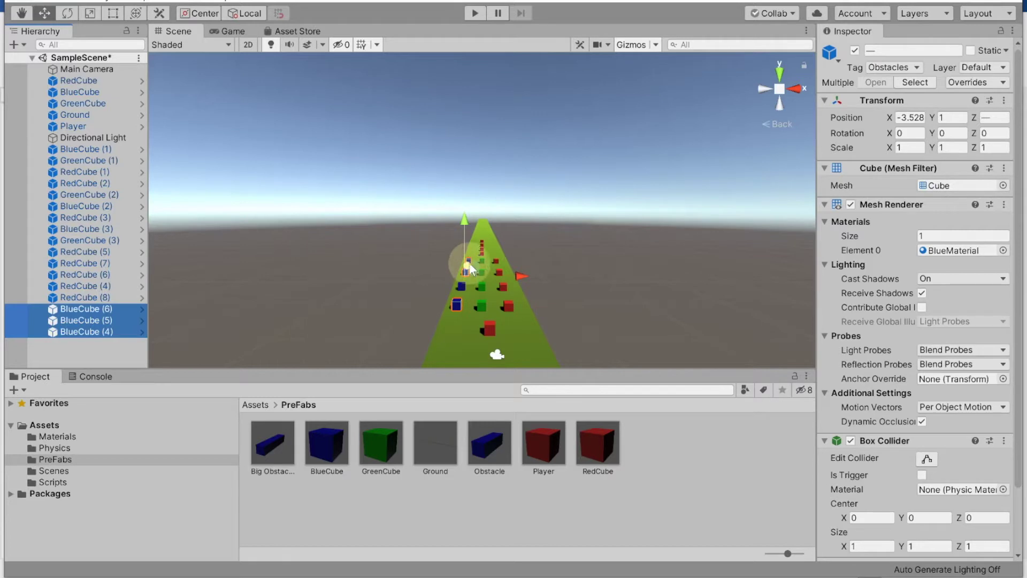
- Move them farther down the road onto its right side at X 2.2, Y 2
{"action": "left_click_drag", "start_coordinate": [460, 225], "coordinate": [464, 207]}
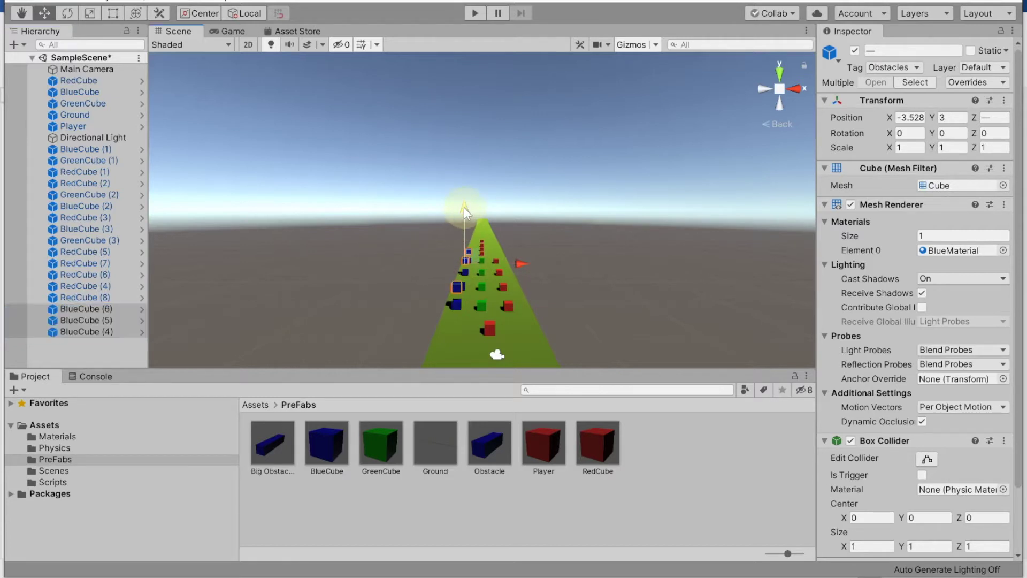
{"action": "left_click_drag", "start_coordinate": [473, 250], "coordinate": [492, 217]}
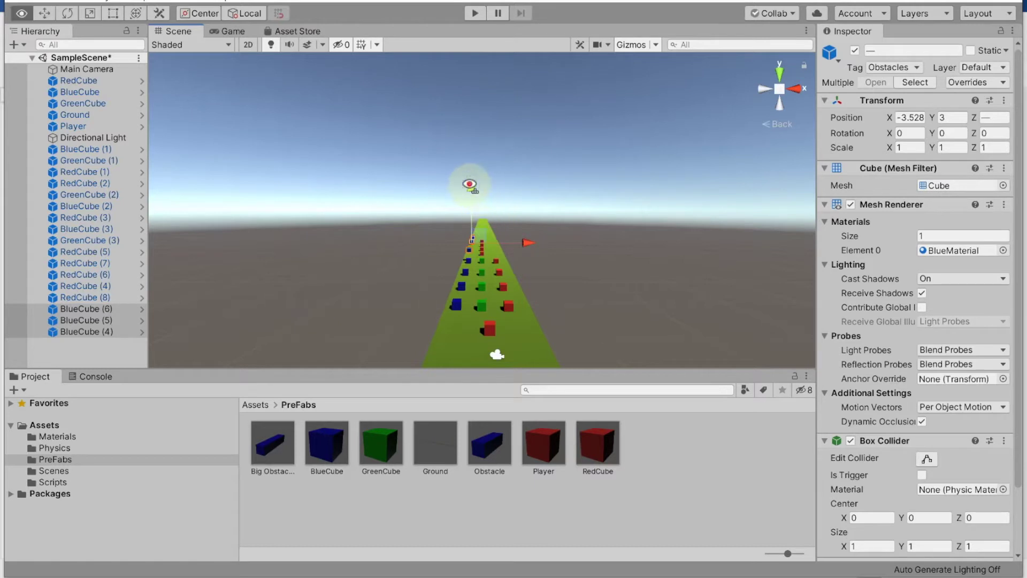
{"action": "left_click_drag", "start_coordinate": [538, 264], "coordinate": [553, 245]}
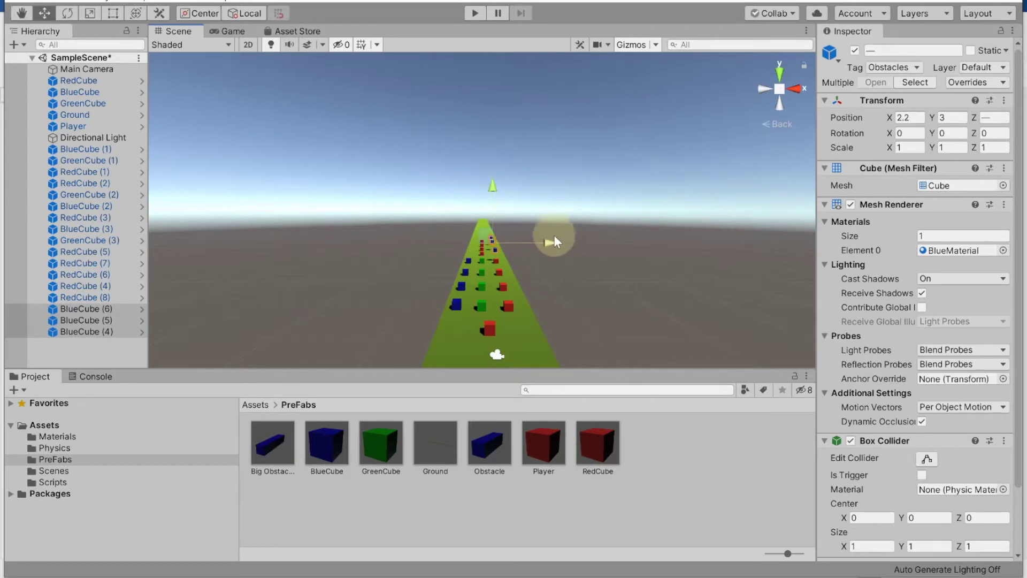
{"action": "left_click_drag", "start_coordinate": [492, 187], "coordinate": [493, 187]}
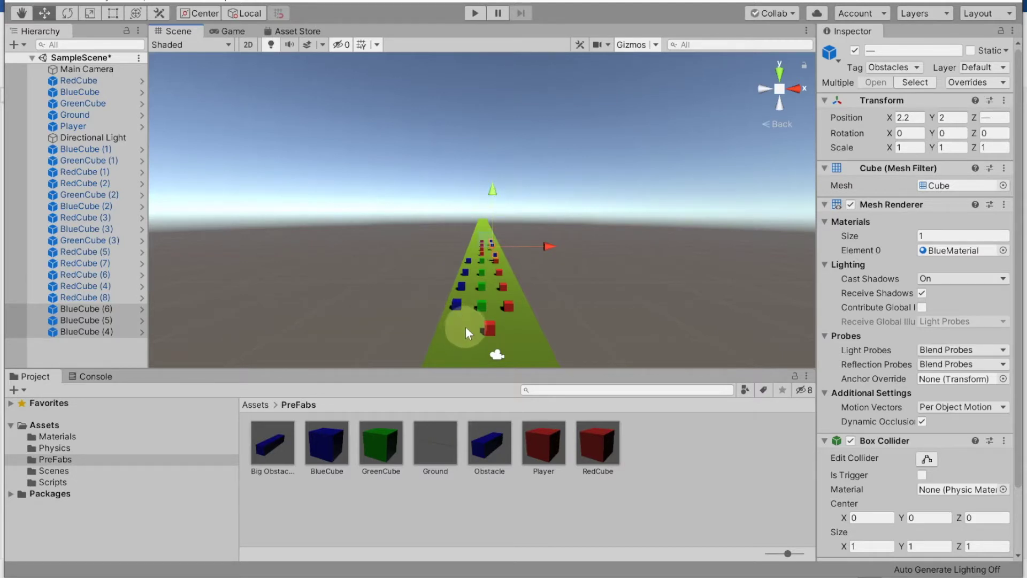
{"action": "left_click", "coordinate": [466, 323]}
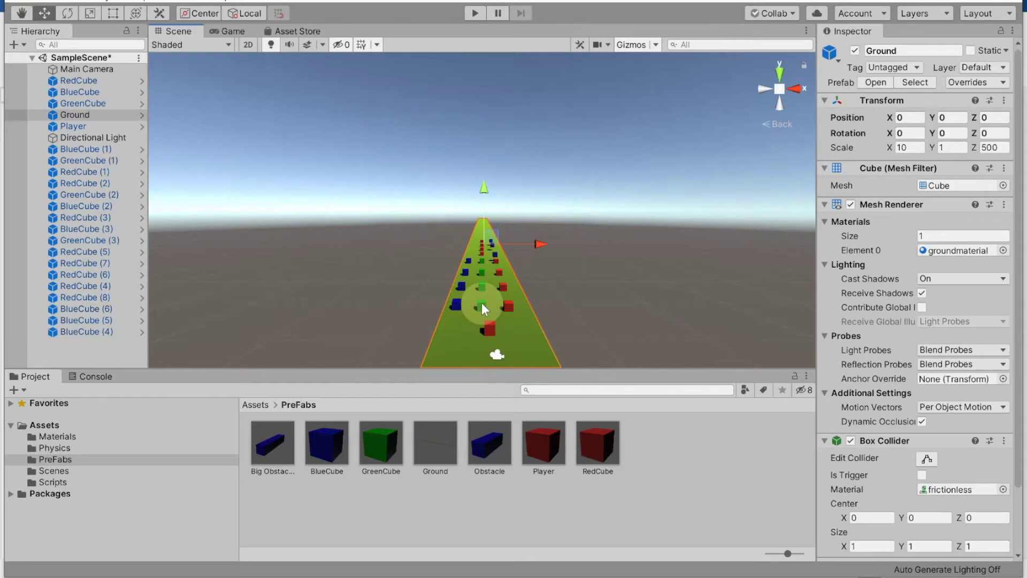
- Duplicate the four green cubes GreenCube through GreenCube (3)
{"action": "left_click", "coordinate": [482, 303]}
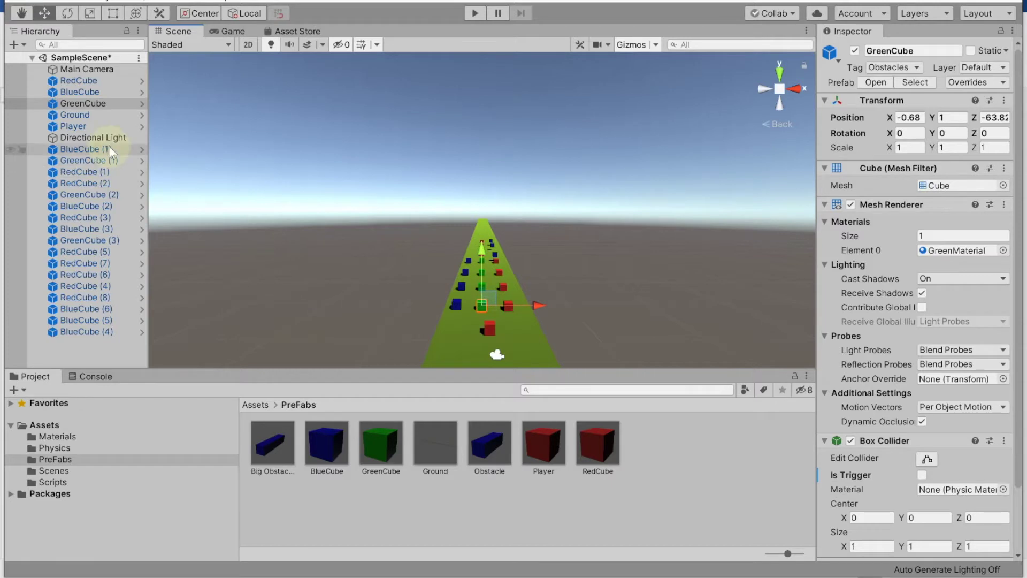
{"action": "left_click", "coordinate": [82, 105]}
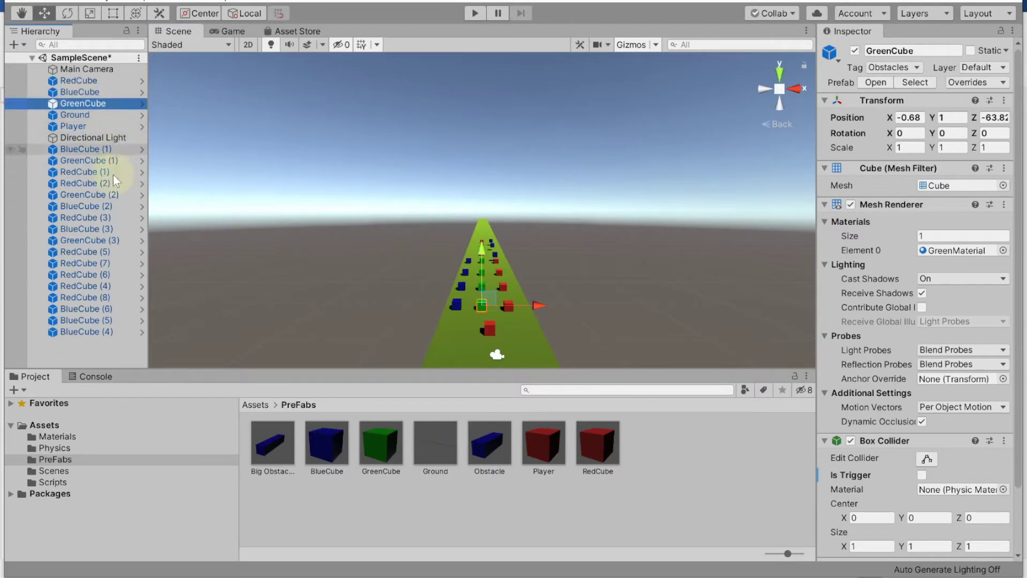
{"action": "left_click", "coordinate": [86, 160], "text": "ctrl"}
{"action": "left_click", "coordinate": [92, 196], "text": "ctrl"}
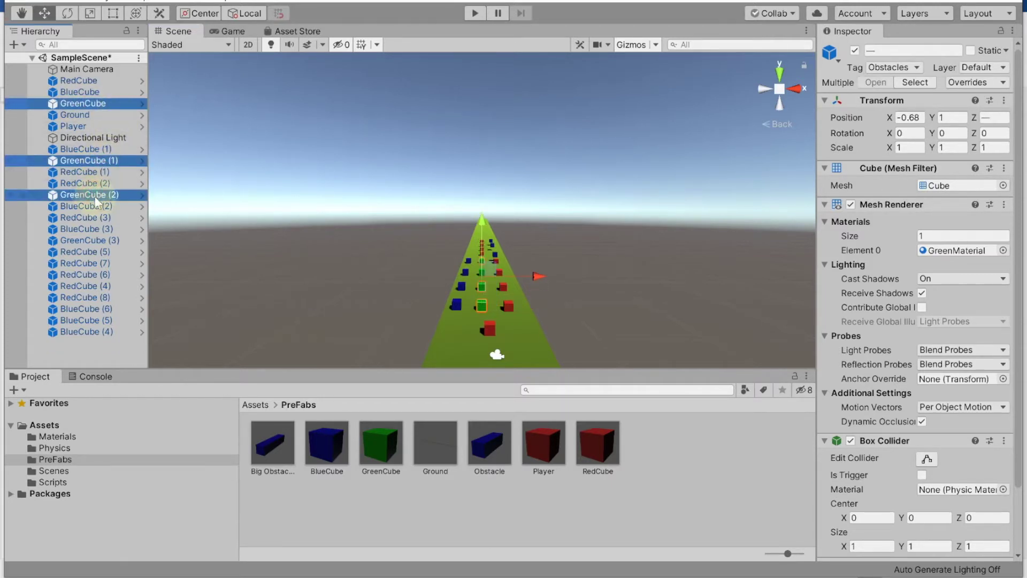
{"action": "left_click", "coordinate": [94, 241], "text": "ctrl"}
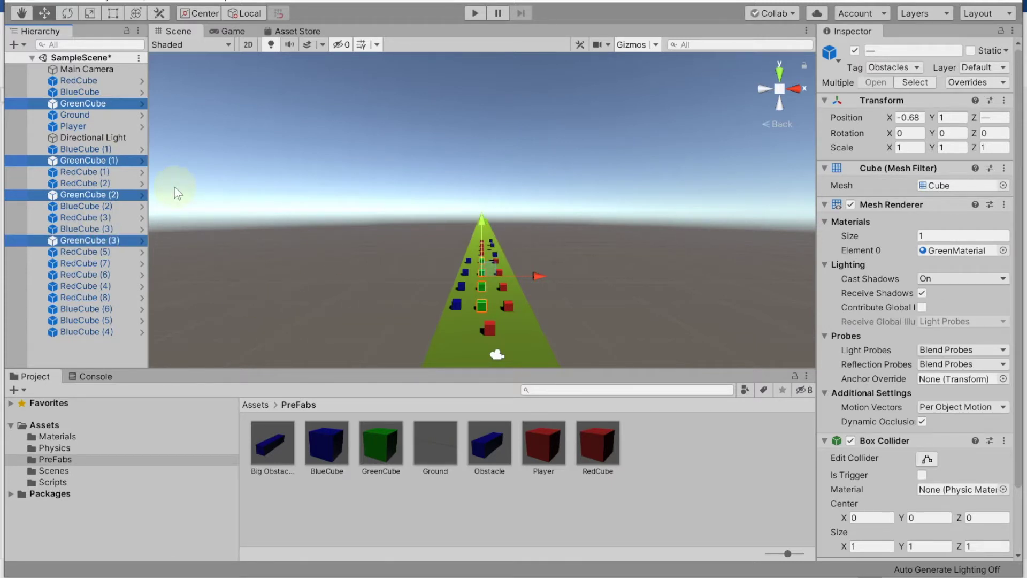
{"action": "key", "text": "ctrl+d"}
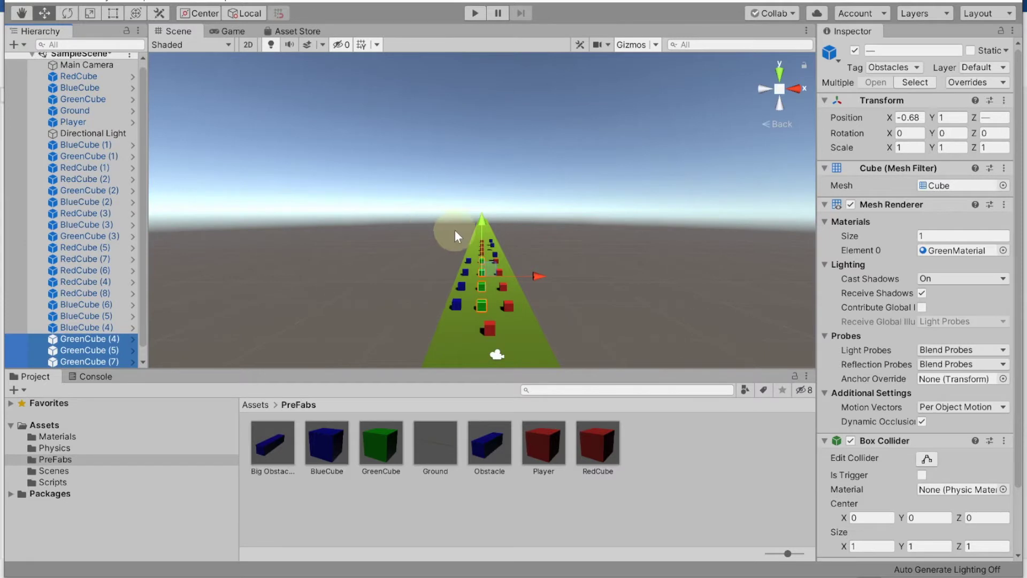
- Move the green copies GreenCube (4)–(7) far down the track to X -1.1, Y 6.8
{"action": "mouse_move", "coordinate": [482, 234]}
{"action": "left_mouse_down"}
{"action": "mouse_move", "coordinate": [485, 206]}
{"action": "mouse_move", "coordinate": [485, 236]}
{"action": "left_mouse_up"}
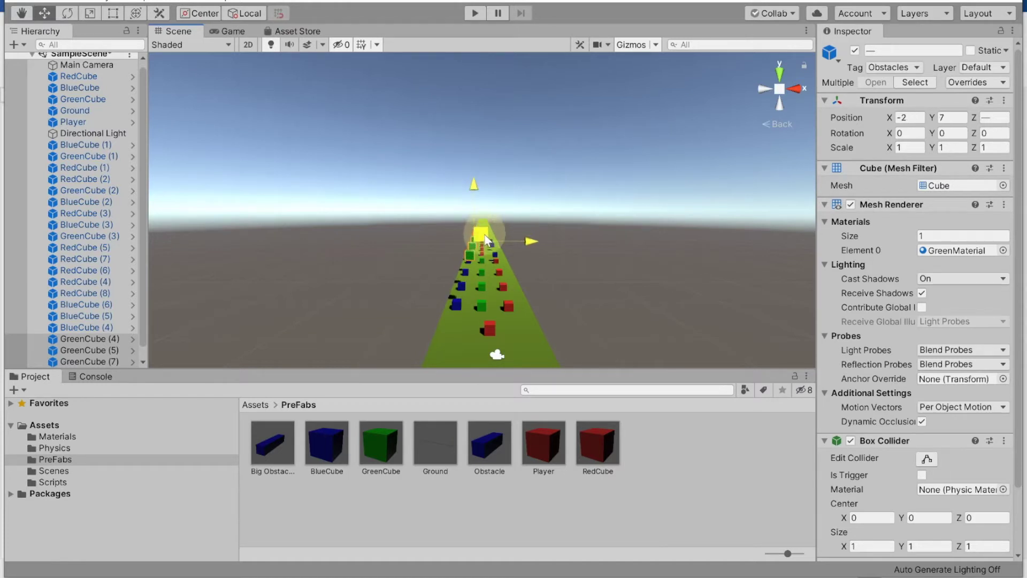
{"action": "mouse_move", "coordinate": [486, 238]}
{"action": "left_mouse_down"}
{"action": "mouse_move", "coordinate": [474, 200]}
{"action": "mouse_move", "coordinate": [489, 246]}
{"action": "mouse_move", "coordinate": [497, 224]}
{"action": "left_mouse_up"}
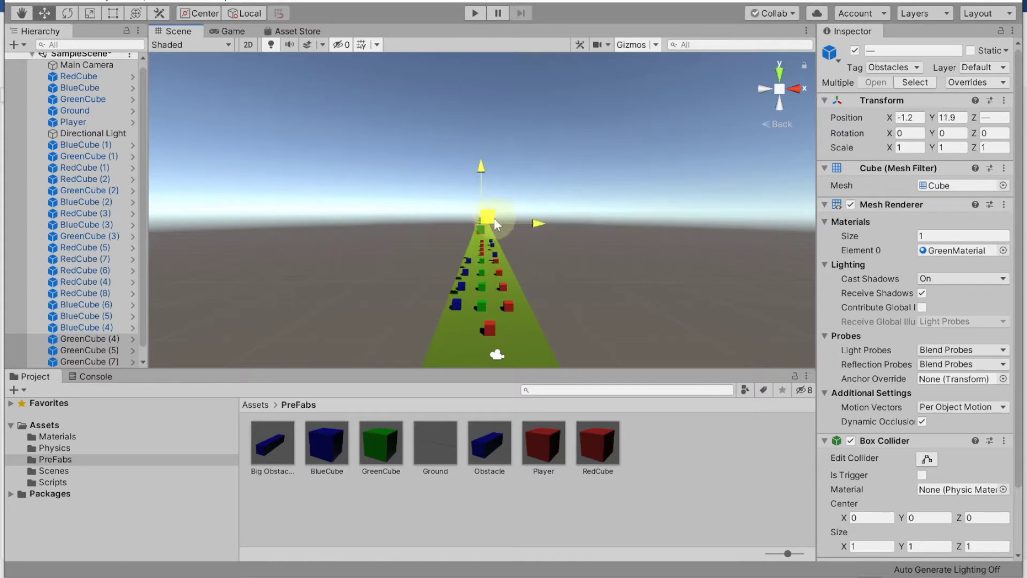
{"action": "left_click_drag", "start_coordinate": [497, 224], "coordinate": [490, 245]}
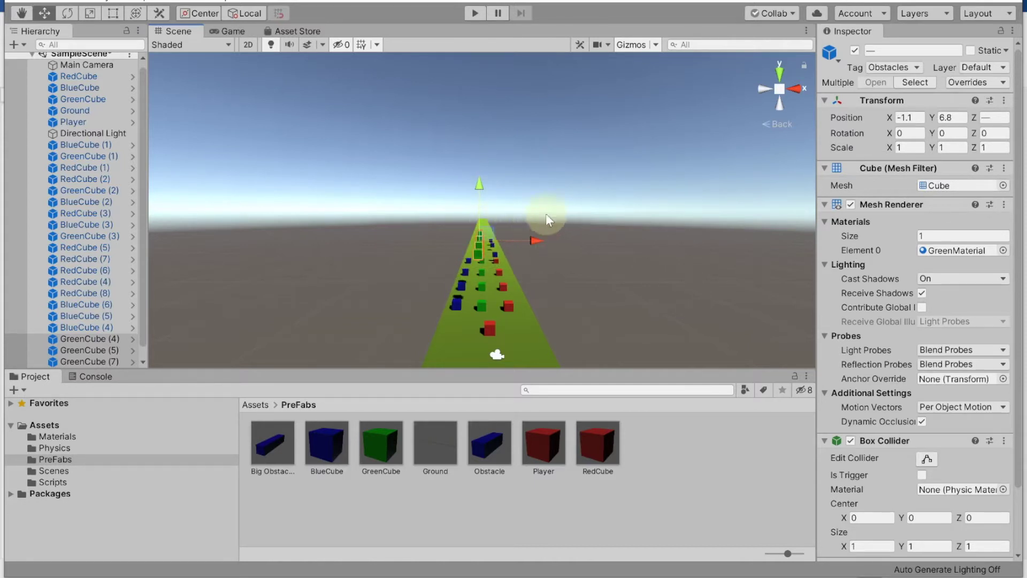
{"action": "left_click", "coordinate": [478, 257]}
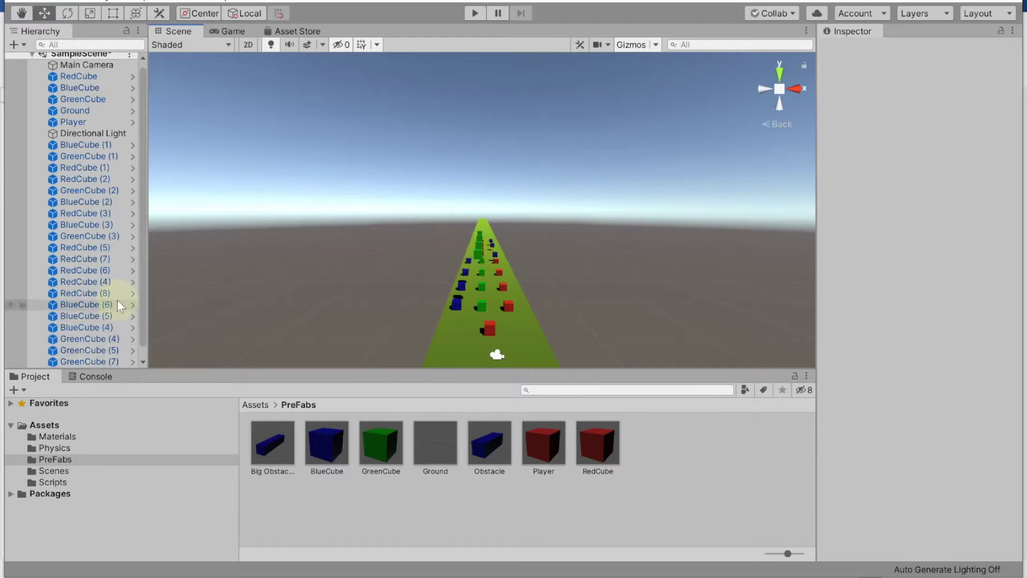
{"action": "scroll", "coordinate": [143, 328], "scroll_direction": "down", "scroll_amount": 1}
- Select the copied green cubes GreenCube (4) through GreenCube (7)
{"action": "left_click", "coordinate": [95, 361]}
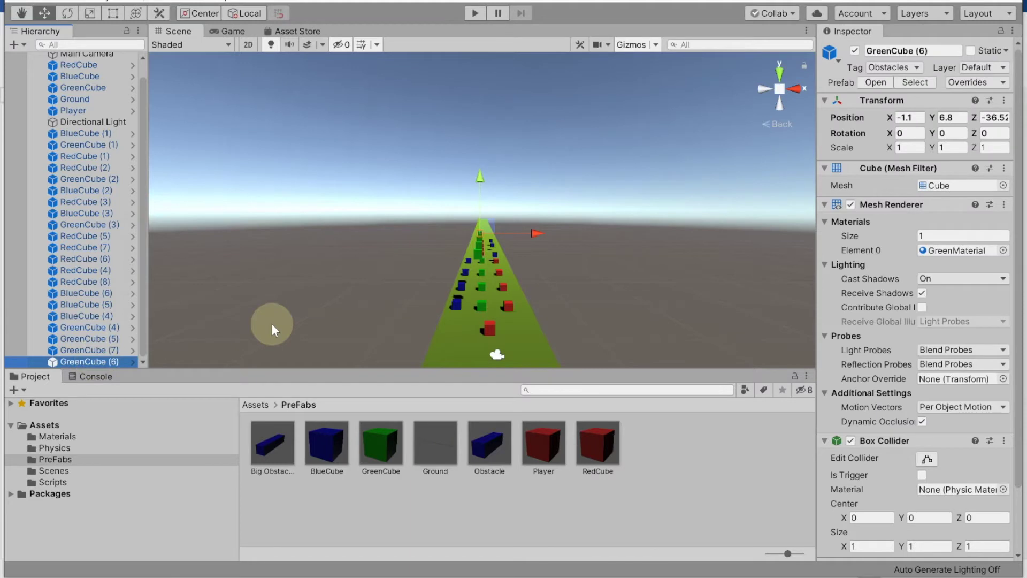
{"action": "left_click", "coordinate": [104, 351], "text": "ctrl"}
{"action": "left_click", "coordinate": [92, 339], "text": "ctrl"}
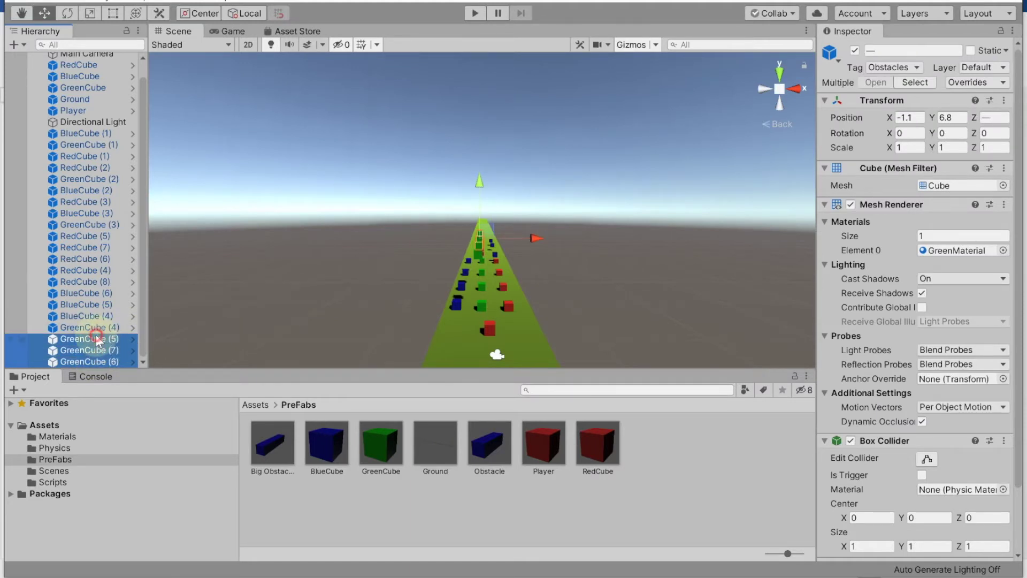
{"action": "left_click", "coordinate": [91, 328], "text": "ctrl"}
- Shift them slightly left and up to X -2.3, Y 7, then pause the screen recording
{"action": "left_click_drag", "start_coordinate": [491, 230], "coordinate": [480, 219]}
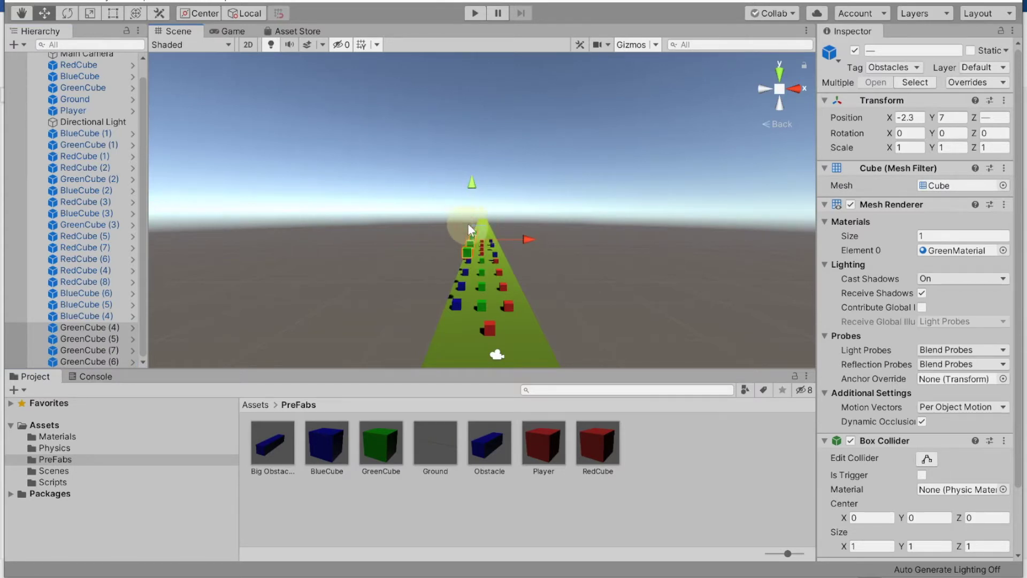
{"action": "left_click", "coordinate": [470, 231]}
{"action": "left_click", "coordinate": [476, 254]}
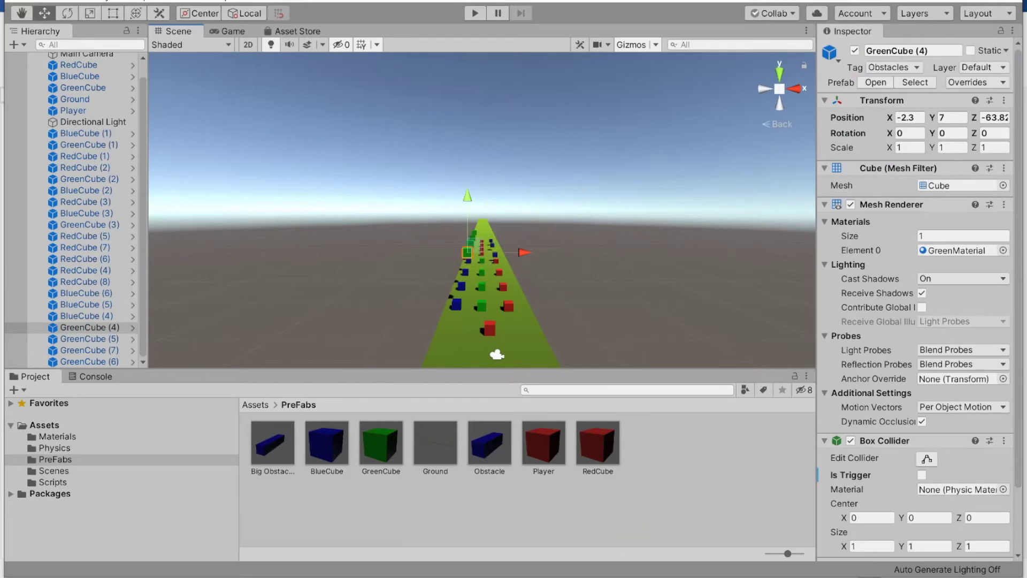
{"action": "left_click", "coordinate": [414, 575]}
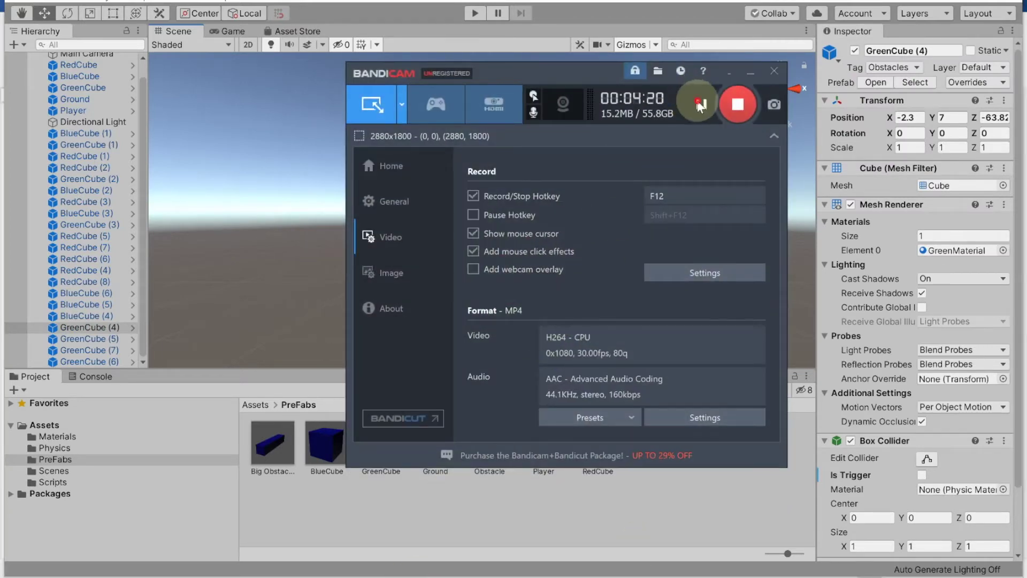
{"action": "left_click", "coordinate": [296, 193]}
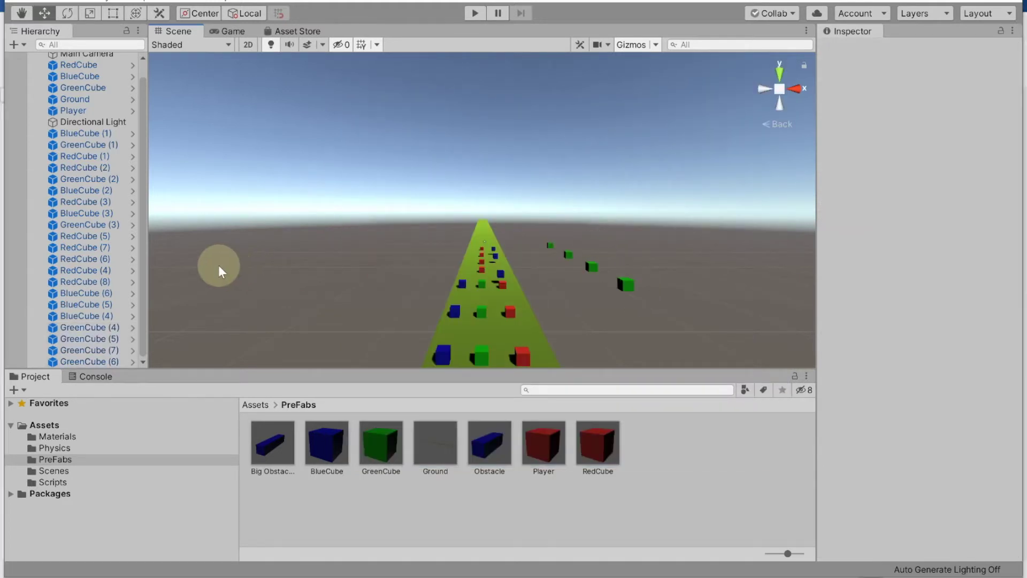
- Box-select the copied green cubes and push them farther down the road
{"action": "left_click_drag", "start_coordinate": [643, 294], "coordinate": [529, 226]}
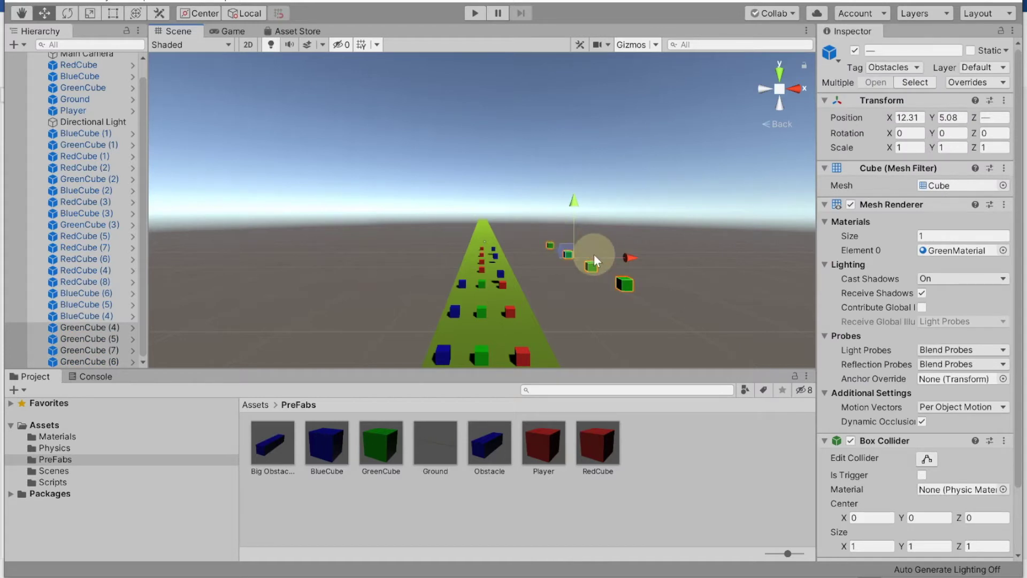
{"action": "left_click", "coordinate": [537, 255]}
{"action": "left_click_drag", "start_coordinate": [640, 308], "coordinate": [563, 233]}
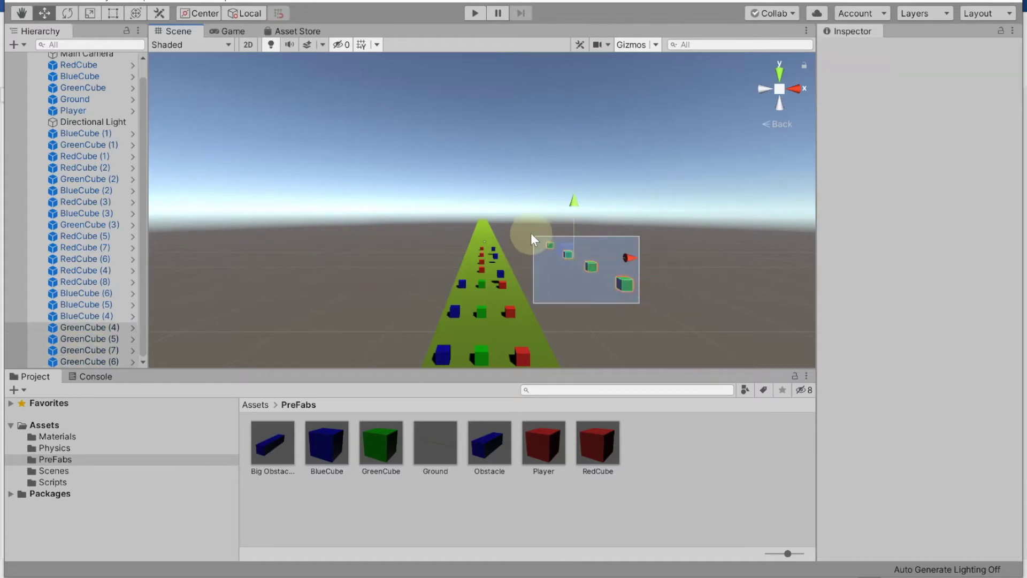
{"action": "mouse_move", "coordinate": [630, 258]}
{"action": "left_mouse_down"}
{"action": "mouse_move", "coordinate": [566, 257]}
{"action": "mouse_move", "coordinate": [644, 242]}
{"action": "left_mouse_up"}
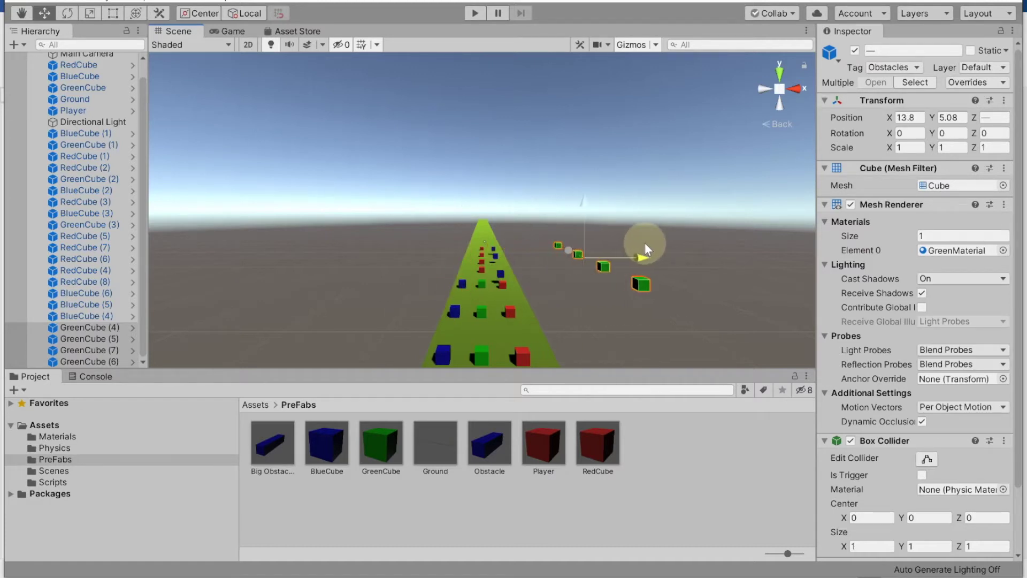
{"action": "mouse_move", "coordinate": [572, 255]}
{"action": "left_mouse_down"}
{"action": "mouse_move", "coordinate": [605, 249]}
{"action": "mouse_move", "coordinate": [525, 244]}
{"action": "mouse_move", "coordinate": [683, 245]}
{"action": "left_mouse_up"}
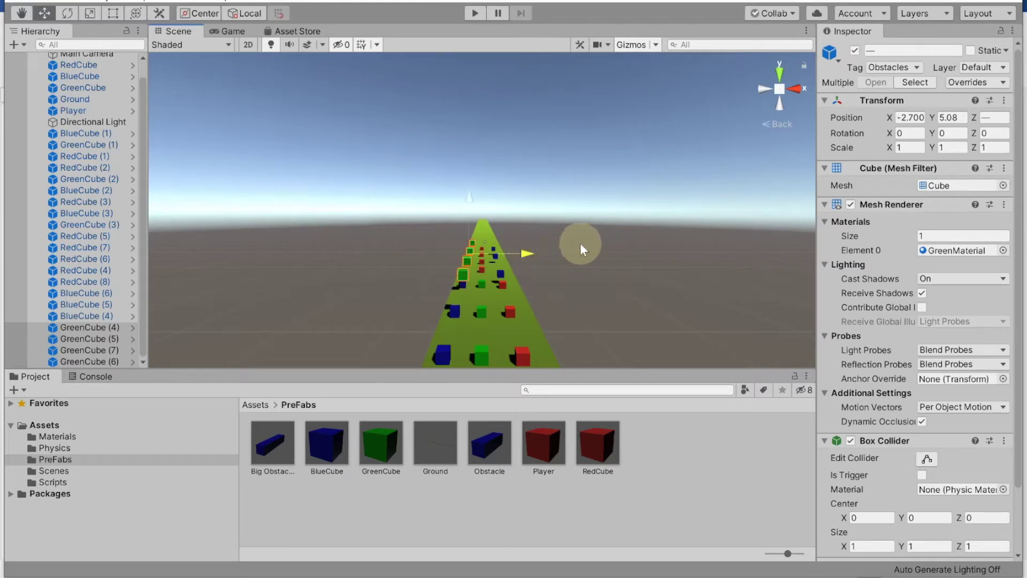
{"action": "left_click_drag", "start_coordinate": [603, 245], "coordinate": [519, 245]}
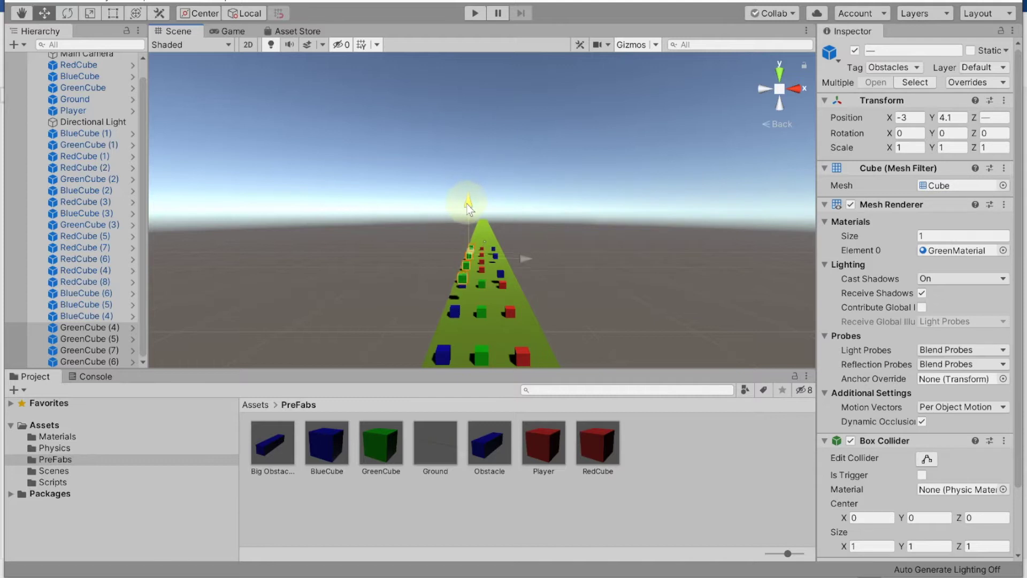
- Lower and align the green cubes onto the road surface at X -3.5, Y 1.1
{"action": "left_click_drag", "start_coordinate": [469, 201], "coordinate": [468, 220]}
{"action": "left_click_drag", "start_coordinate": [591, 226], "coordinate": [620, 230]}
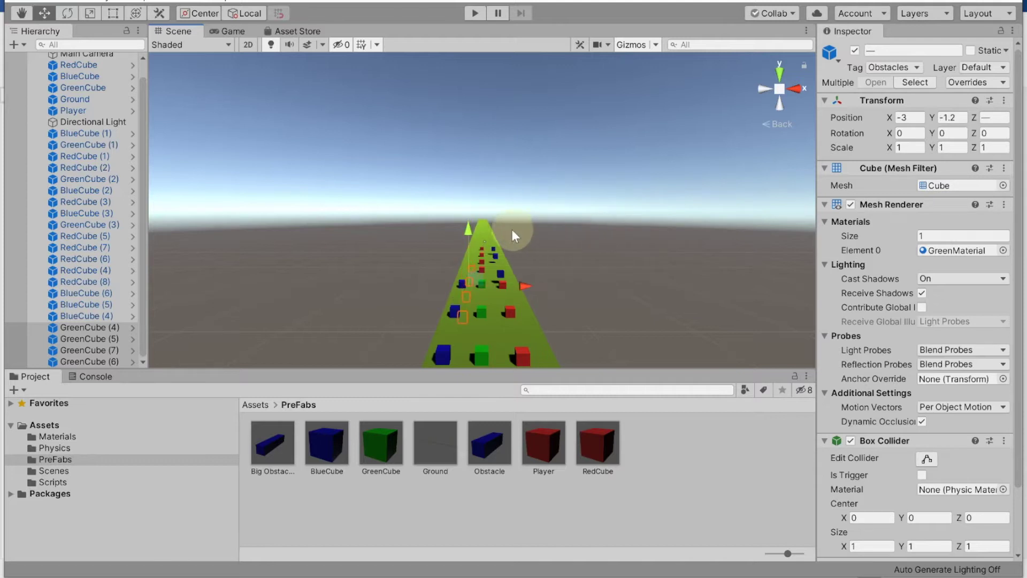
{"action": "left_click_drag", "start_coordinate": [467, 231], "coordinate": [558, 182]}
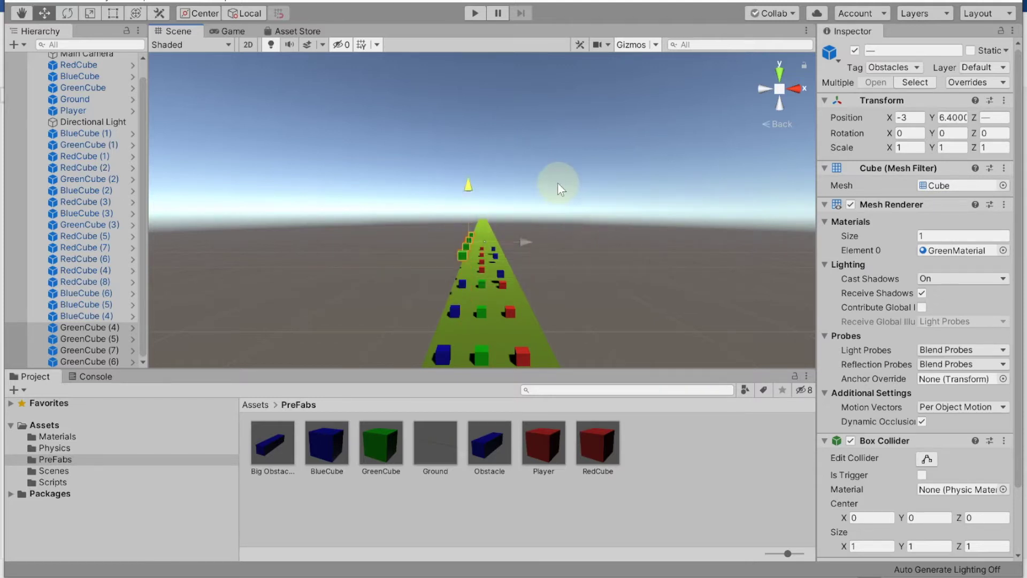
{"action": "left_click_drag", "start_coordinate": [525, 239], "coordinate": [669, 237]}
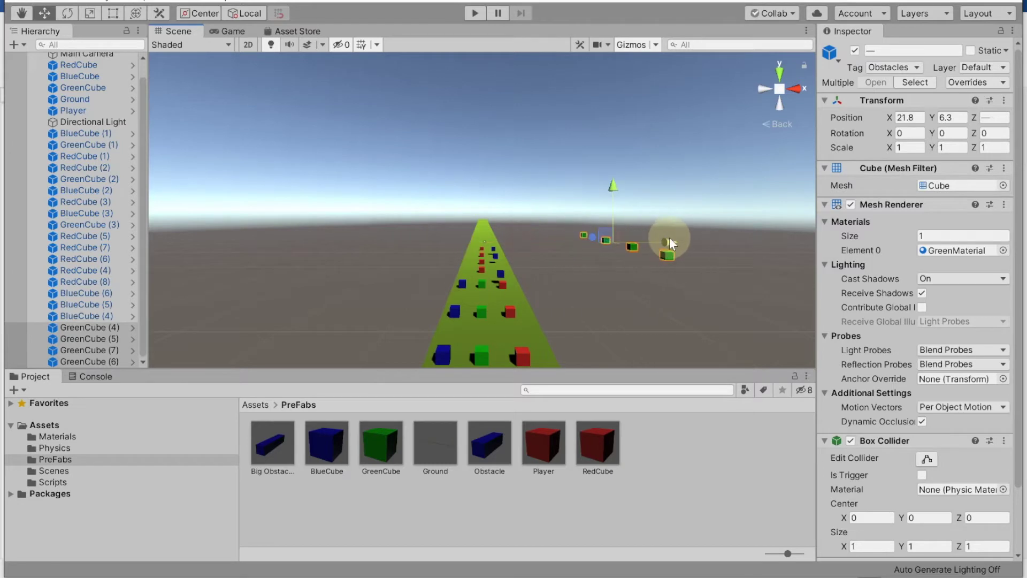
{"action": "left_click_drag", "start_coordinate": [595, 235], "coordinate": [549, 211]}
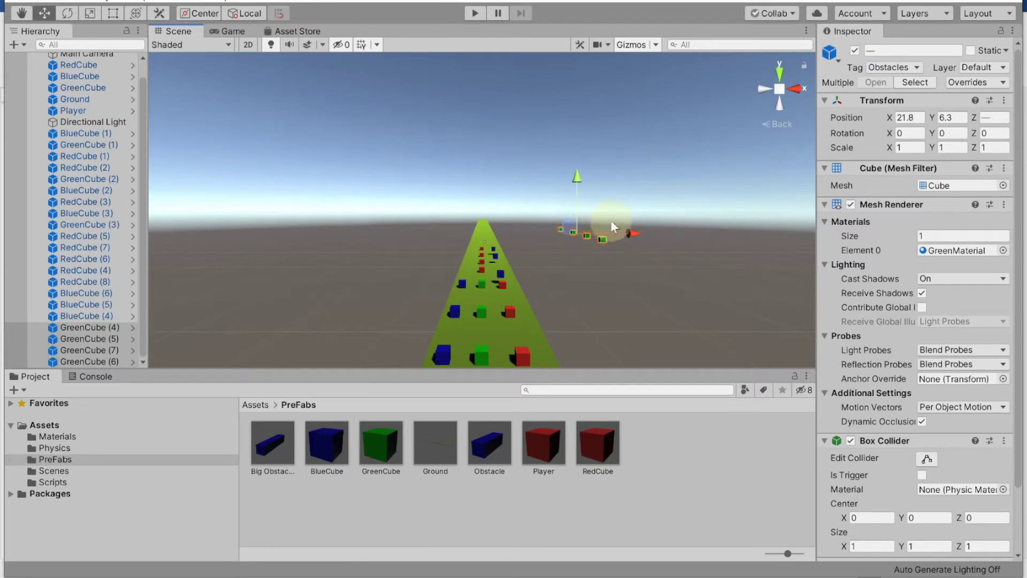
{"action": "left_click_drag", "start_coordinate": [631, 233], "coordinate": [525, 284]}
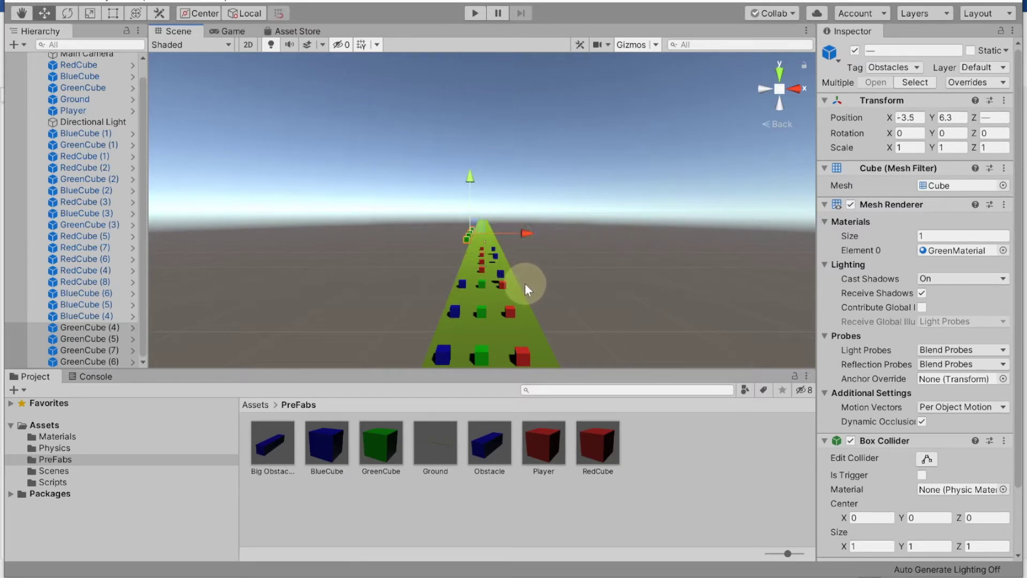
{"action": "left_click_drag", "start_coordinate": [474, 175], "coordinate": [469, 199]}
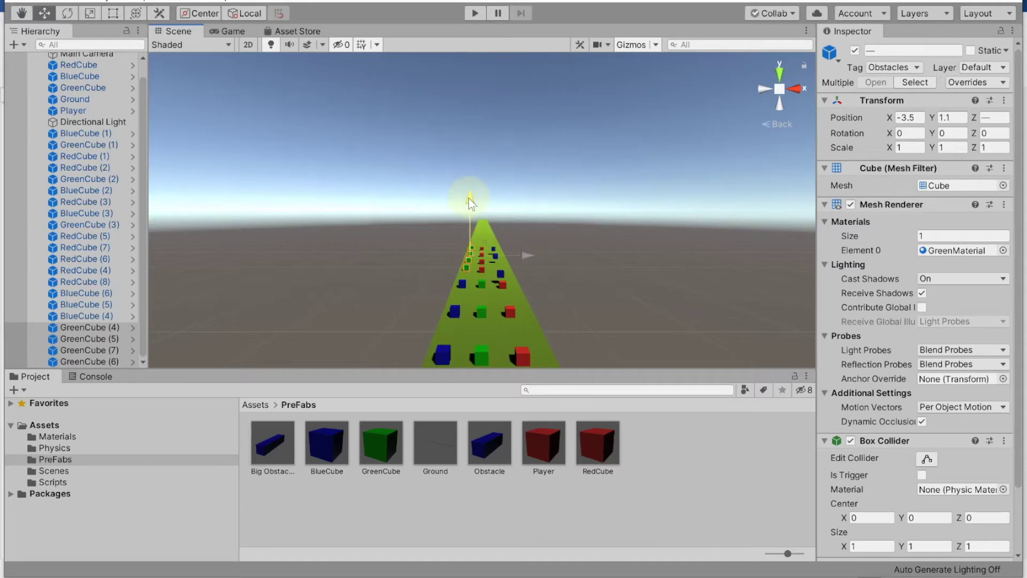
{"action": "left_click", "coordinate": [599, 278]}
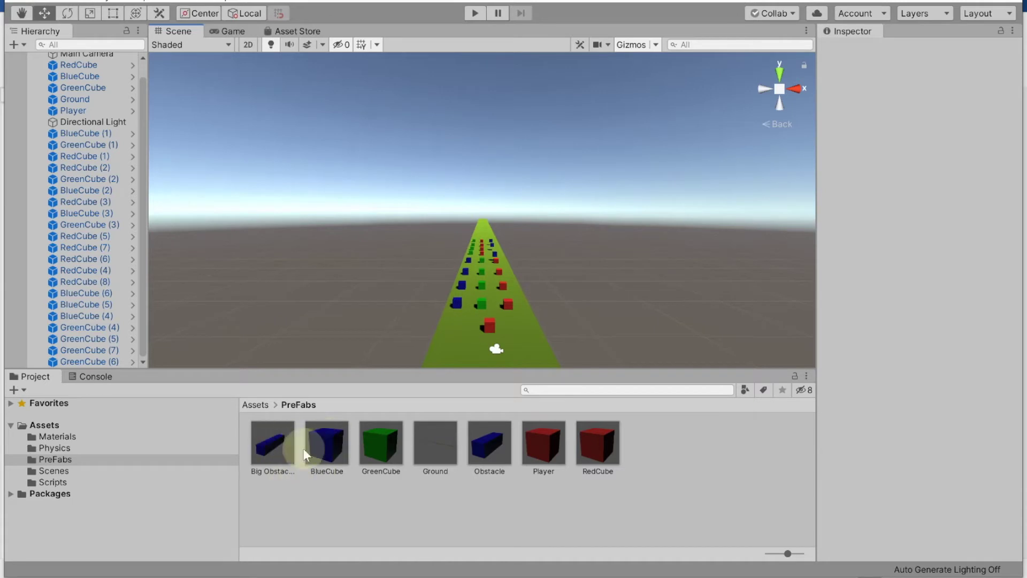
- Place the Big Obstacle and Obstacle prefabs from Assets > PreFabs onto the green road
{"action": "left_click_drag", "start_coordinate": [267, 455], "coordinate": [498, 276]}
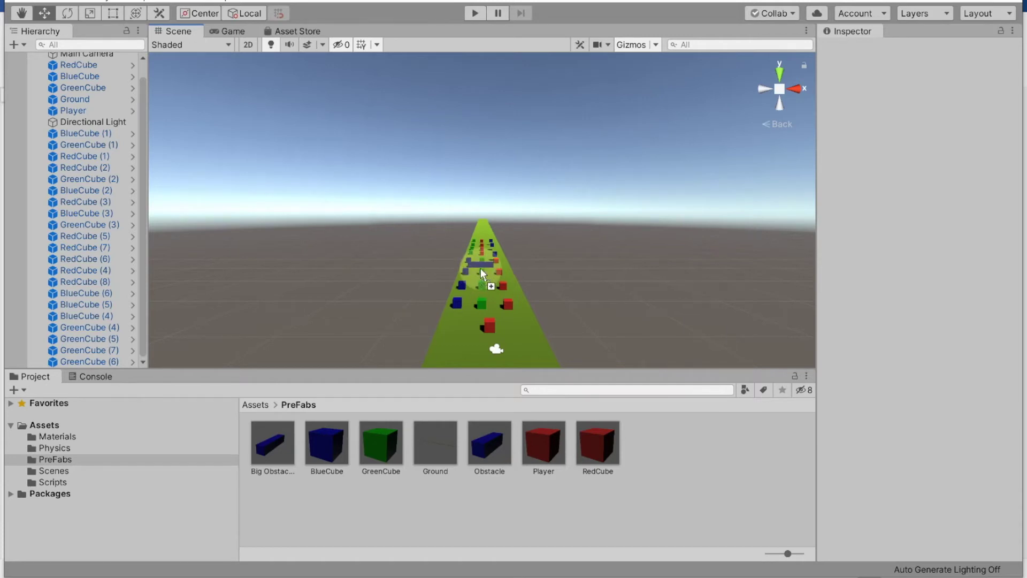
{"action": "left_click_drag", "start_coordinate": [481, 271], "coordinate": [483, 271]}
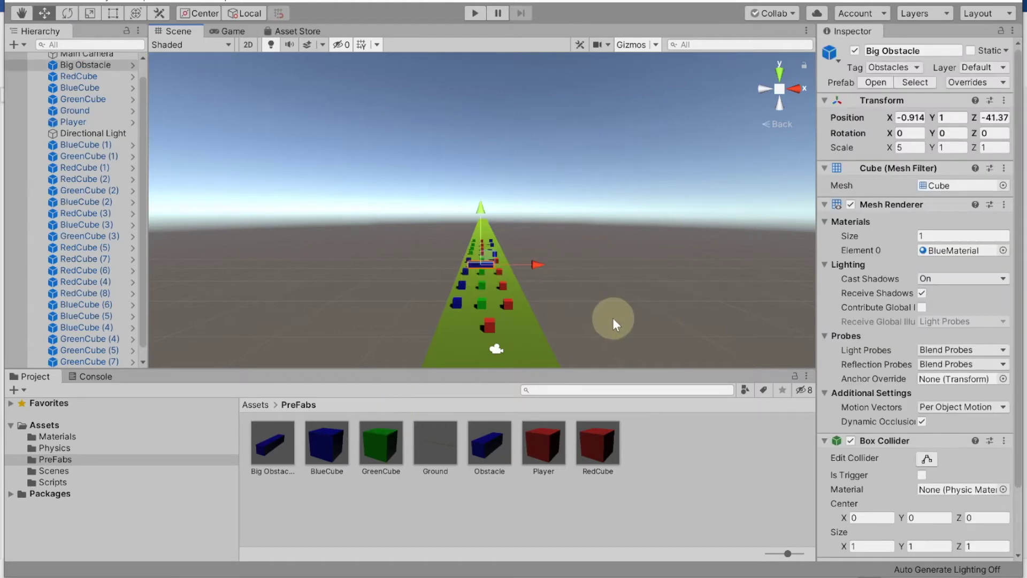
{"action": "left_click_drag", "start_coordinate": [482, 463], "coordinate": [495, 357]}
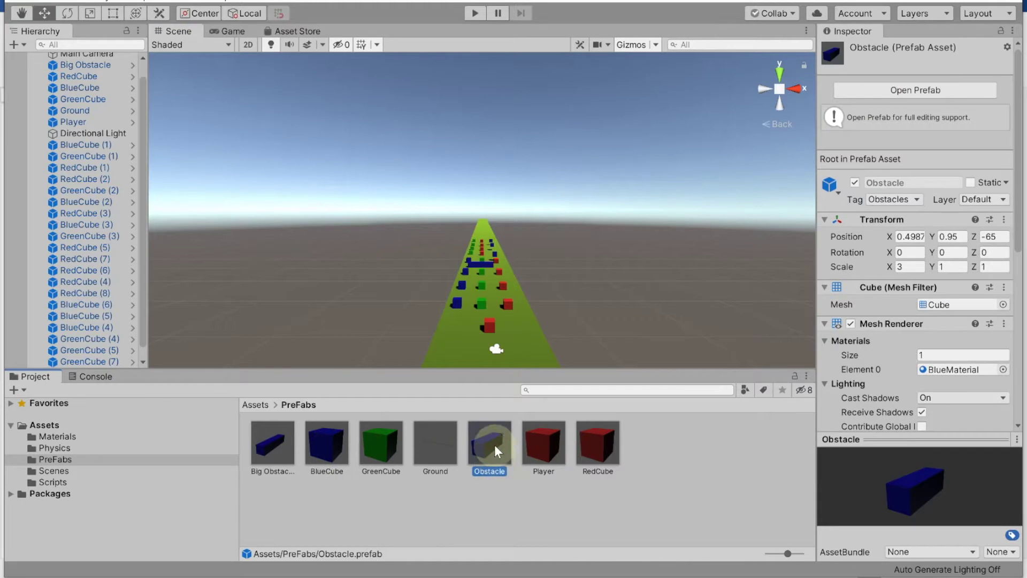
{"action": "left_click_drag", "start_coordinate": [485, 325], "coordinate": [478, 312]}
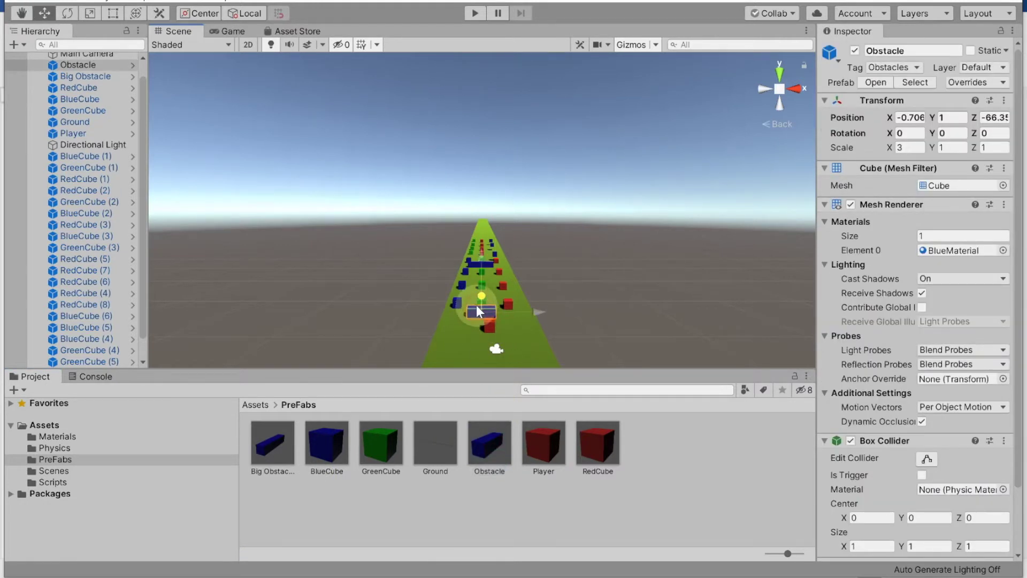
- Check the ground object's settings, then deselect it and zoom the view out
{"action": "left_click", "coordinate": [540, 343]}
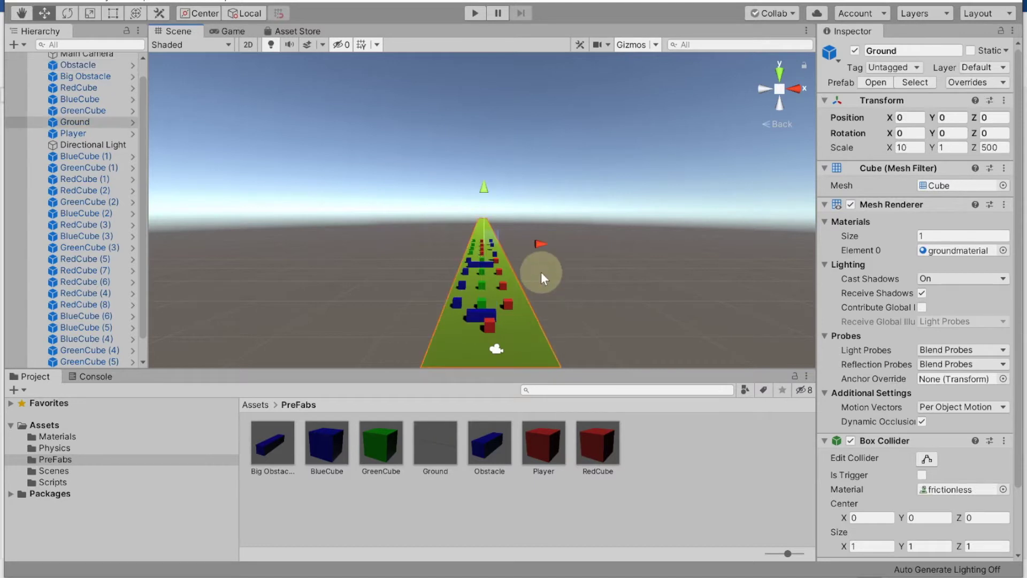
{"action": "left_click", "coordinate": [529, 259]}
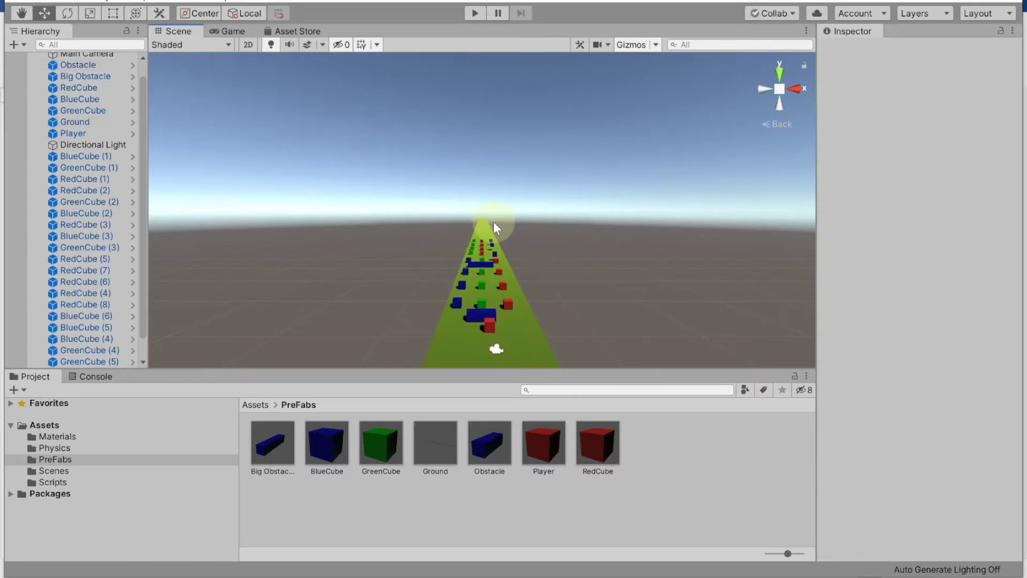
{"action": "scroll", "coordinate": [494, 221], "scroll_direction": "down", "scroll_amount": 1}
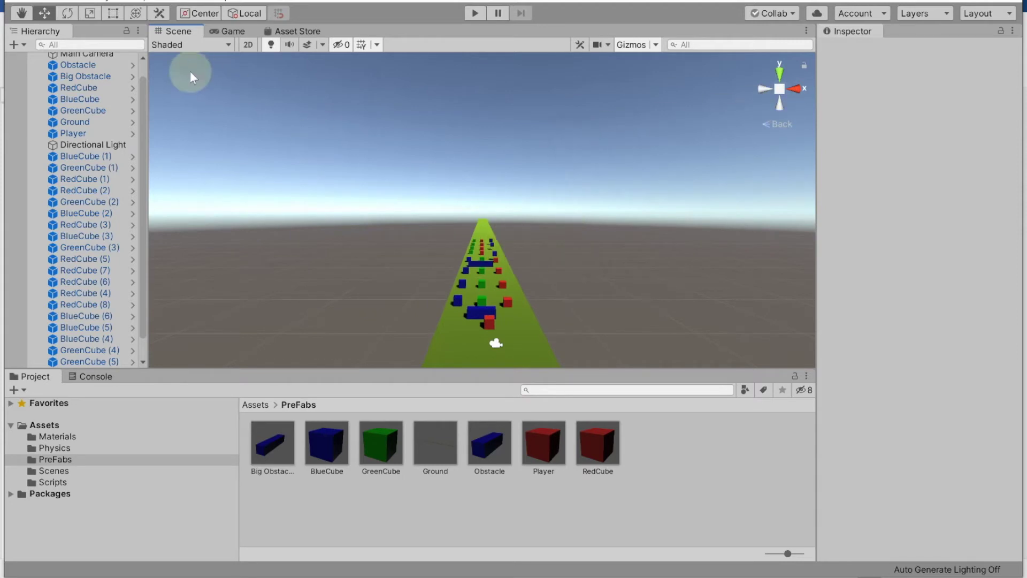
{"action": "left_click", "coordinate": [22, 14]}
- Pan and zoom the Scene view to take in the whole green road
{"action": "mouse_move", "coordinate": [582, 239]}
{"action": "left_mouse_down"}
{"action": "mouse_move", "coordinate": [599, 366]}
{"action": "mouse_move", "coordinate": [555, 298]}
{"action": "left_mouse_up"}
{"action": "left_click_drag", "start_coordinate": [558, 245], "coordinate": [566, 399]}
{"action": "scroll", "coordinate": [566, 289], "scroll_direction": "down", "scroll_amount": 1}
{"action": "scroll", "coordinate": [565, 290], "scroll_direction": "down", "scroll_amount": 2}
{"action": "scroll", "coordinate": [566, 289], "scroll_direction": "down", "scroll_amount": 2}
{"action": "scroll", "coordinate": [566, 289], "scroll_direction": "up", "scroll_amount": 1}
{"action": "scroll", "coordinate": [565, 289], "scroll_direction": "up", "scroll_amount": 2}
{"action": "scroll", "coordinate": [566, 290], "scroll_direction": "up", "scroll_amount": 1}
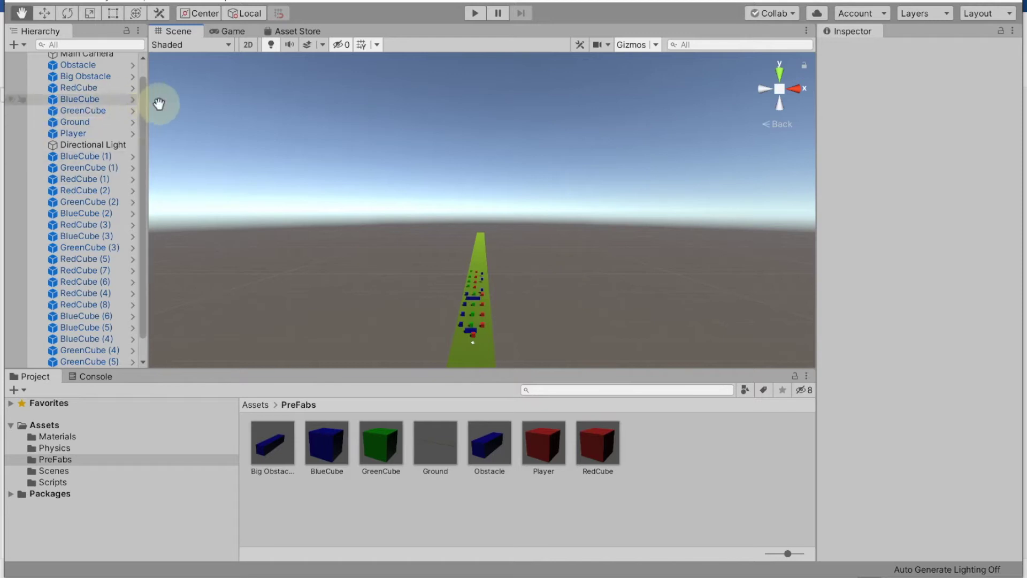
- Move Directional Light up in the Hierarchy to sit directly under Main Camera
{"action": "left_click_drag", "start_coordinate": [95, 149], "coordinate": [82, 59]}
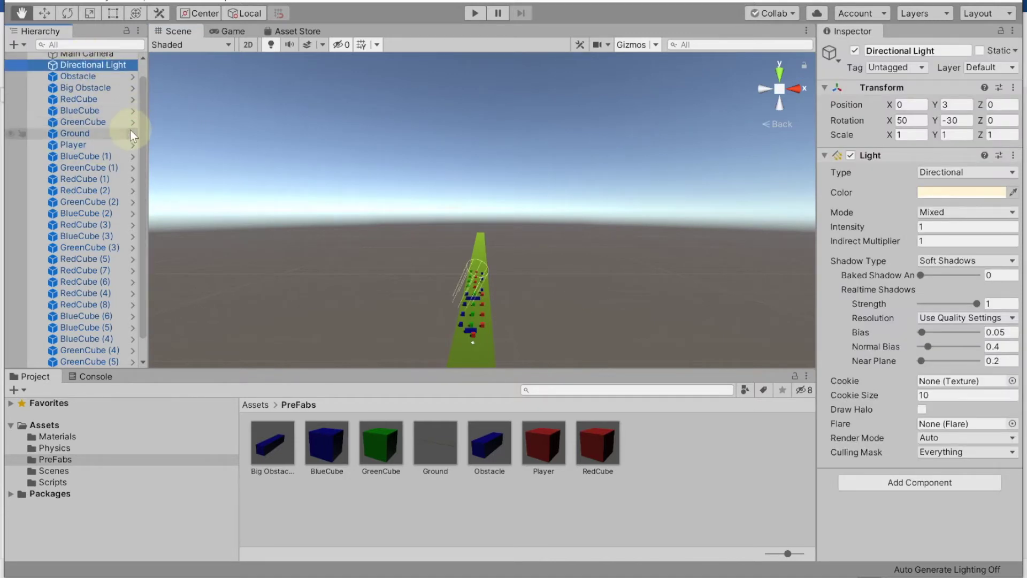
{"action": "left_click_drag", "start_coordinate": [143, 139], "coordinate": [144, 107]}
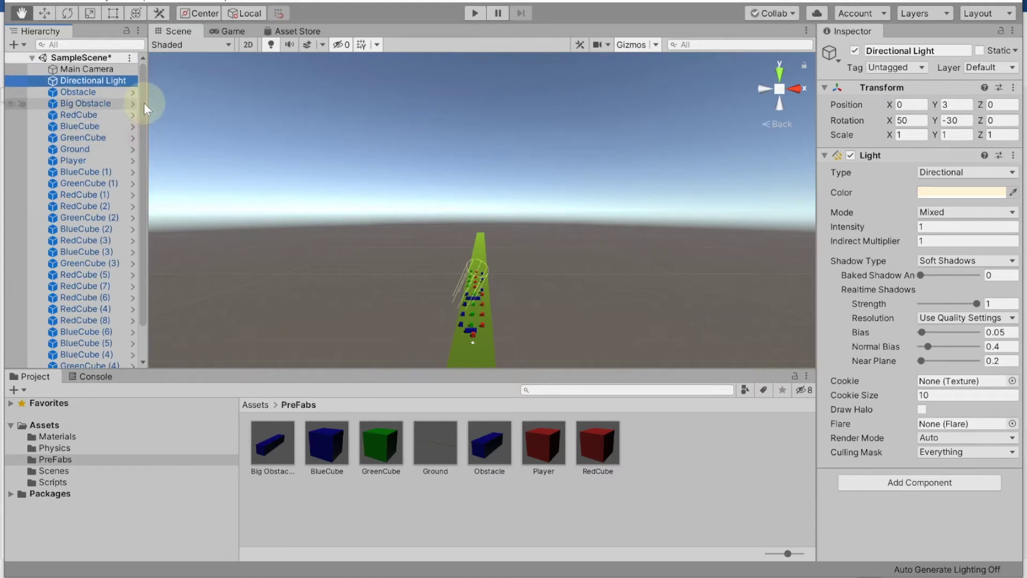
{"action": "left_click", "coordinate": [122, 93]}
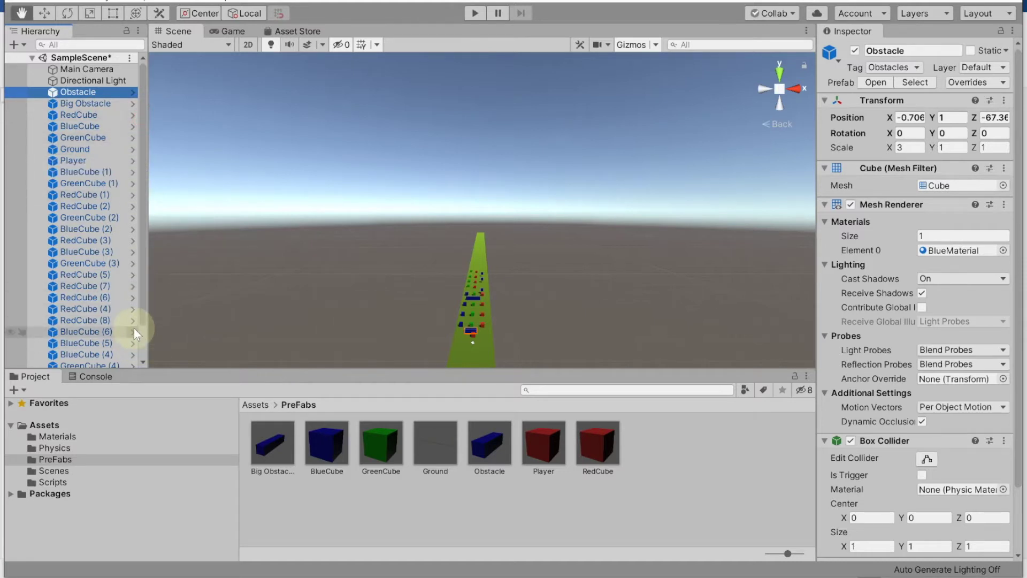
{"action": "left_click_drag", "start_coordinate": [142, 314], "coordinate": [131, 394]}
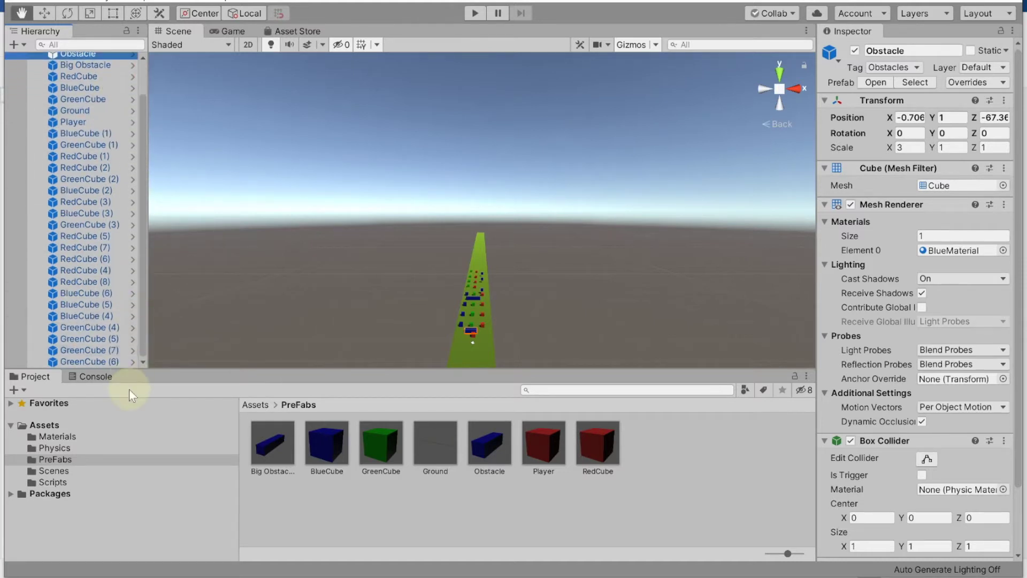
- Create an empty GameObject from the Hierarchy's + menu and rename it Level1
{"action": "left_click", "coordinate": [20, 46]}
{"action": "left_click", "coordinate": [25, 61]}
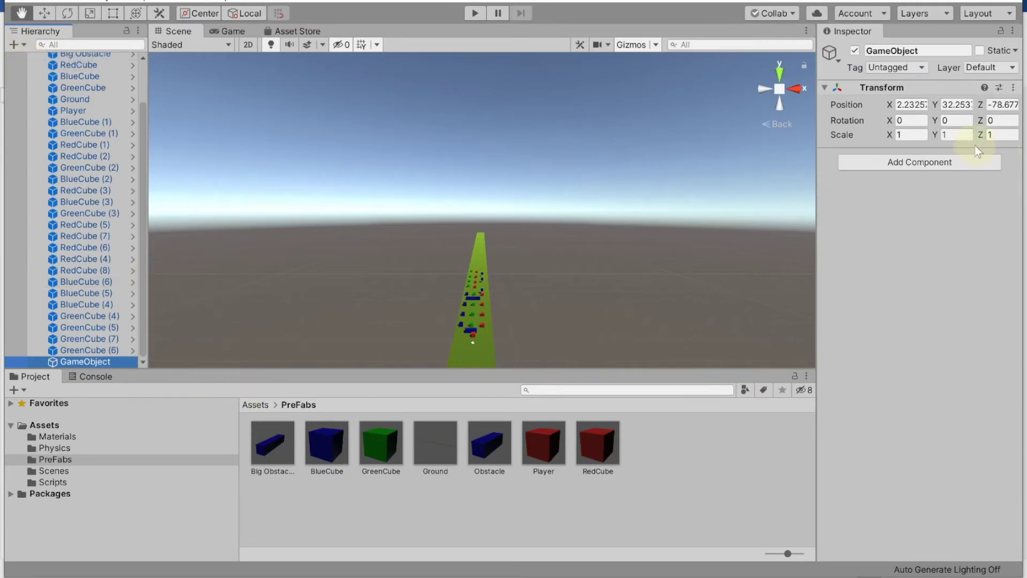
{"action": "left_click", "coordinate": [930, 35]}
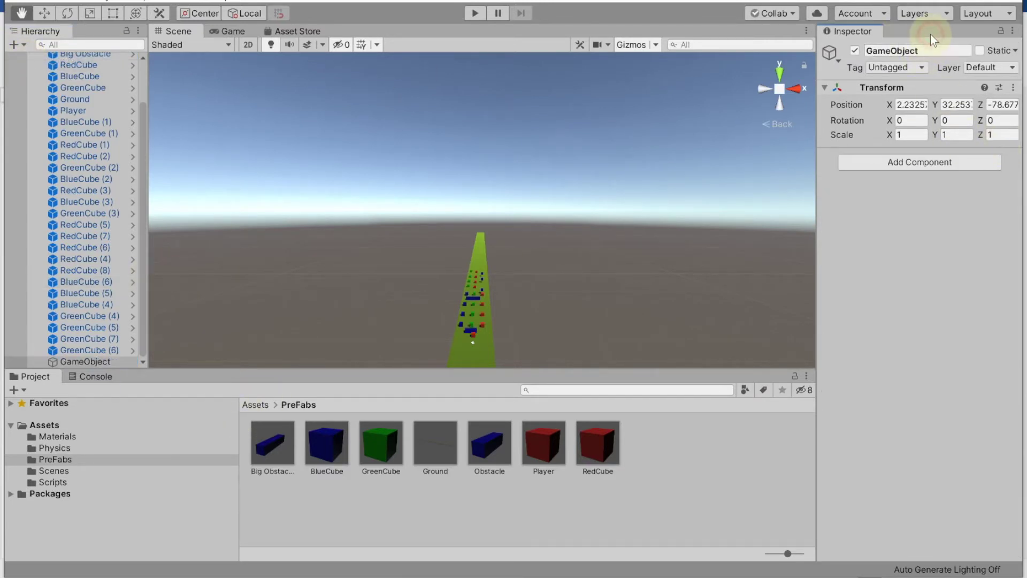
{"action": "left_click", "coordinate": [928, 51]}
{"action": "type", "text": "ct"}
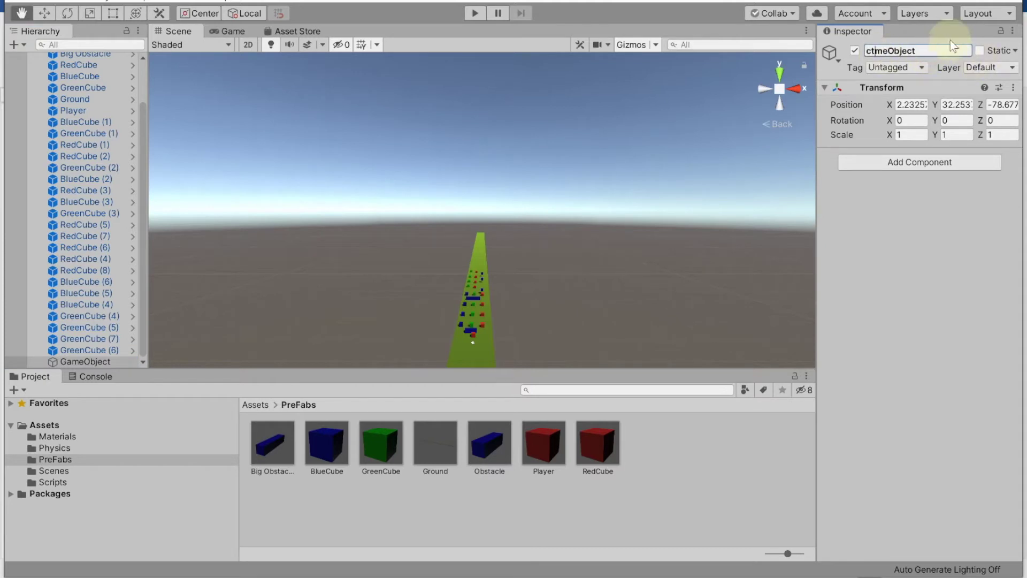
{"action": "double_click", "coordinate": [936, 50]}
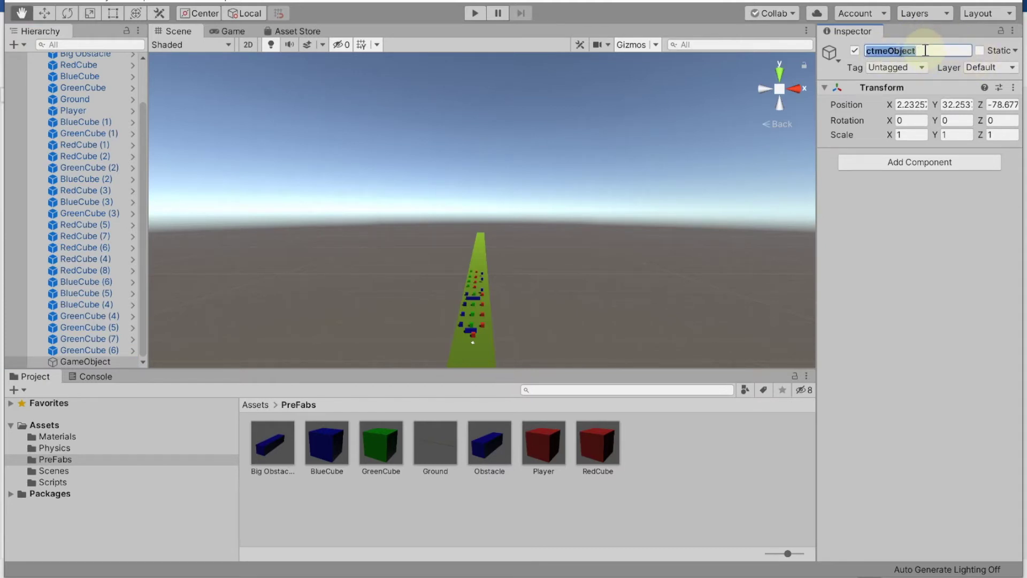
{"action": "type", "text": "O"}
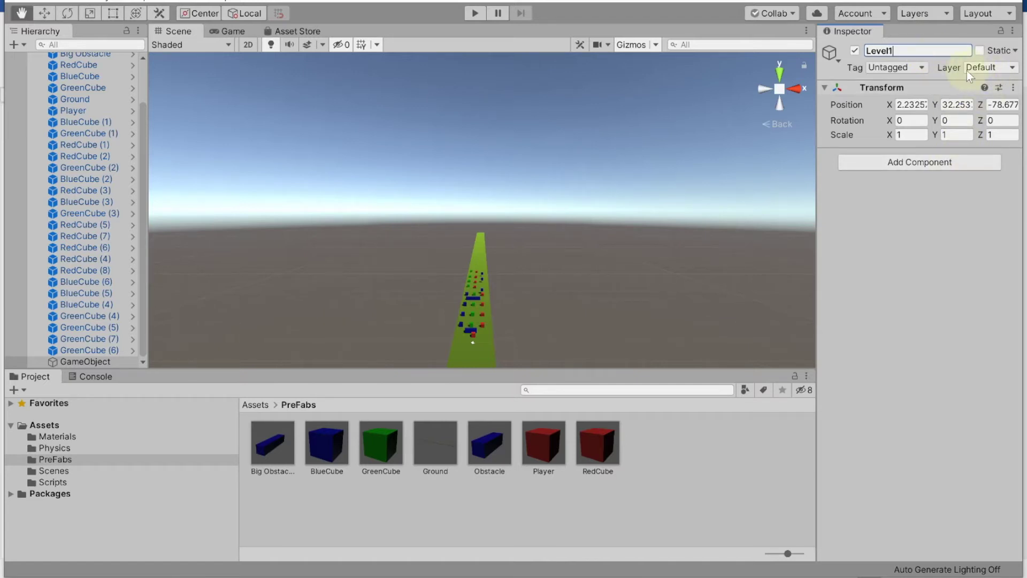
{"action": "left_click", "coordinate": [107, 360]}
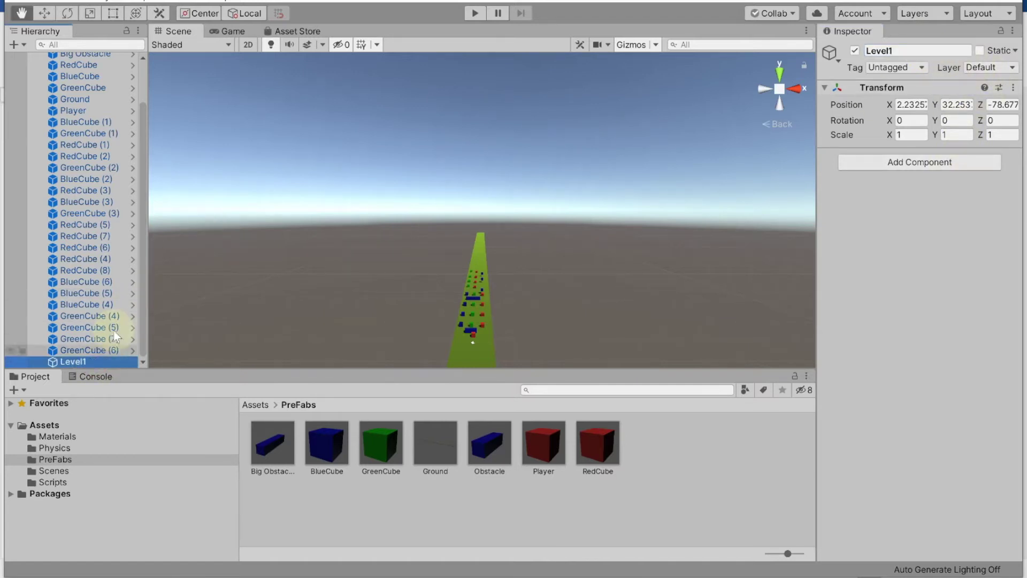
{"action": "left_click_drag", "start_coordinate": [140, 139], "coordinate": [142, 108]}
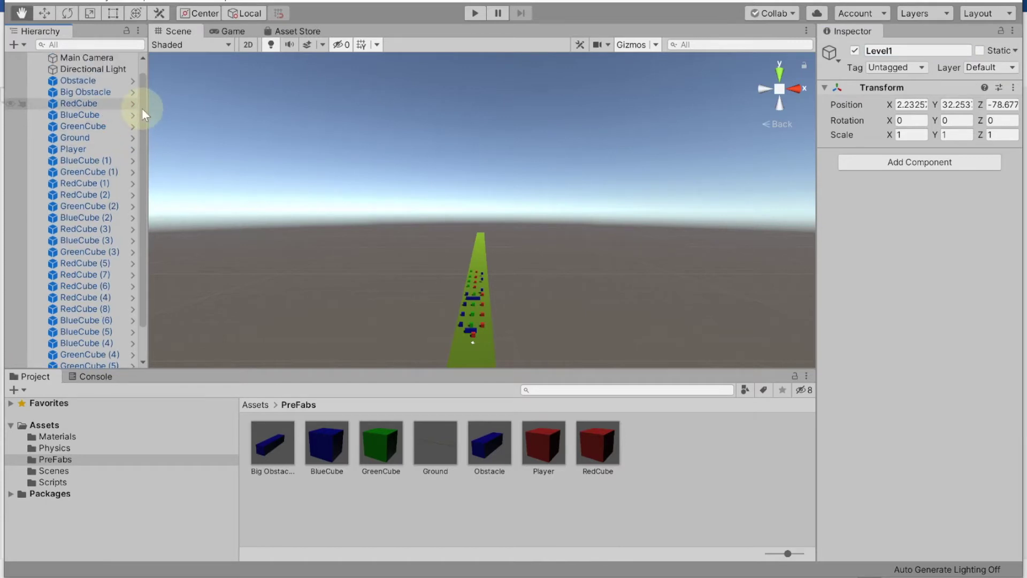
- Multi-select Obstacle, Big Obstacle and the first red, green and blue cubes in the Hierarchy
{"action": "left_click", "coordinate": [54, 79]}
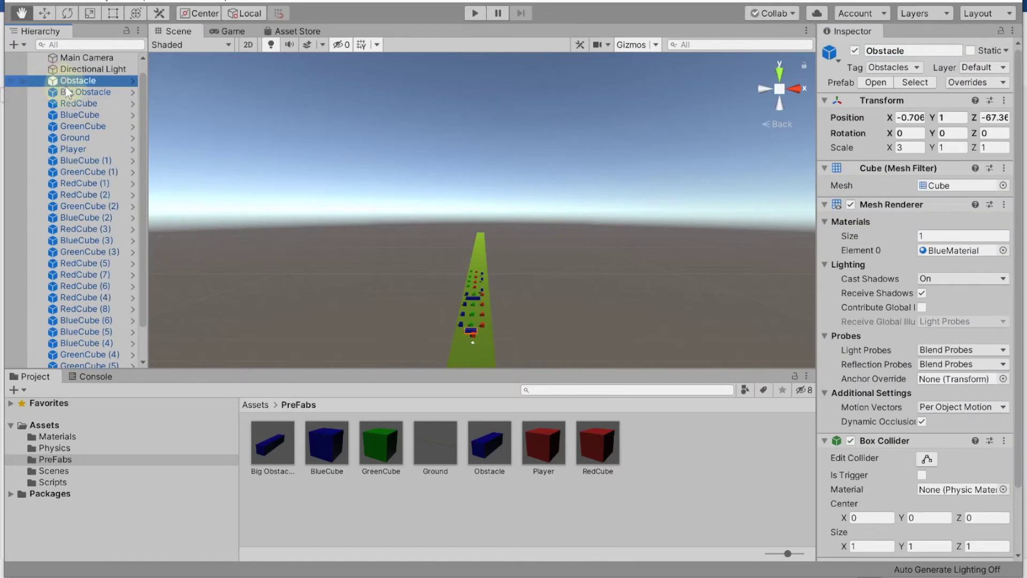
{"action": "left_click", "coordinate": [66, 91], "text": "ctrl"}
{"action": "left_click", "coordinate": [75, 105], "text": "ctrl"}
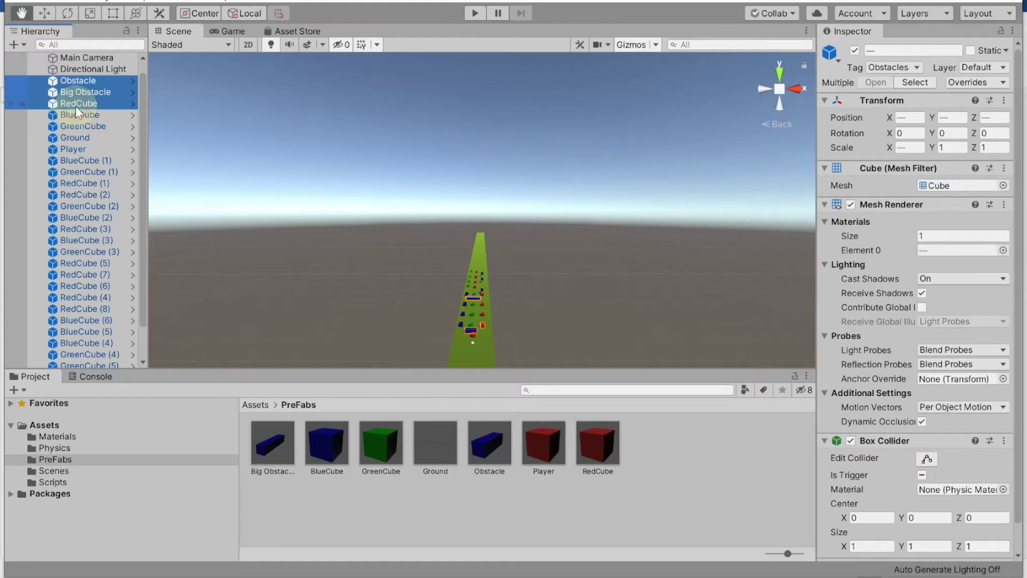
{"action": "left_click", "coordinate": [80, 114], "text": "ctrl"}
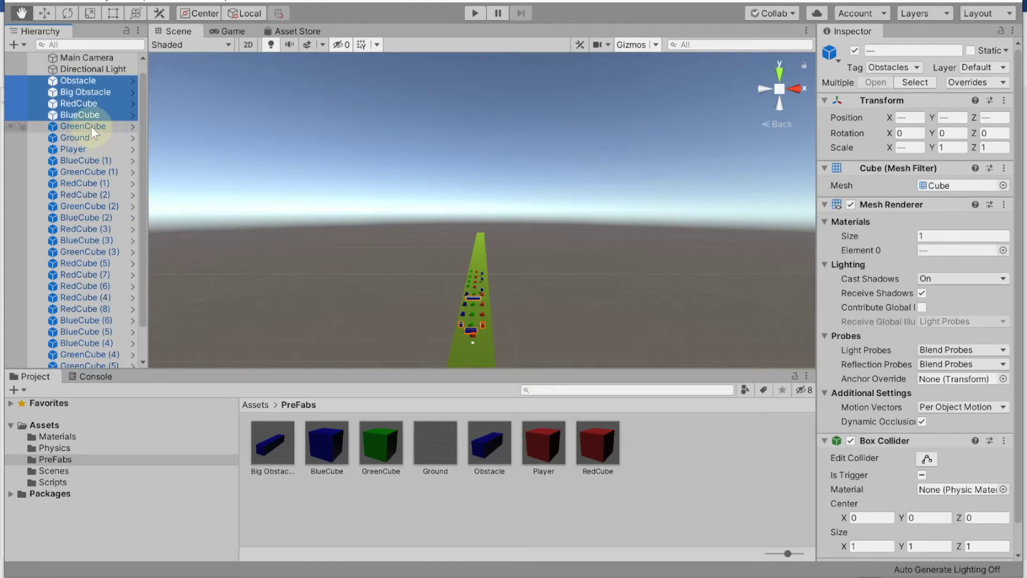
{"action": "left_click", "coordinate": [91, 126], "text": "ctrl"}
{"action": "left_click", "coordinate": [77, 161], "text": "ctrl"}
{"action": "left_click", "coordinate": [77, 171], "text": "ctrl"}
{"action": "left_click", "coordinate": [75, 183], "text": "ctrl"}
{"action": "left_click", "coordinate": [72, 194], "text": "ctrl"}
{"action": "left_click", "coordinate": [71, 205], "text": "ctrl"}
{"action": "left_click", "coordinate": [69, 217], "text": "ctrl"}
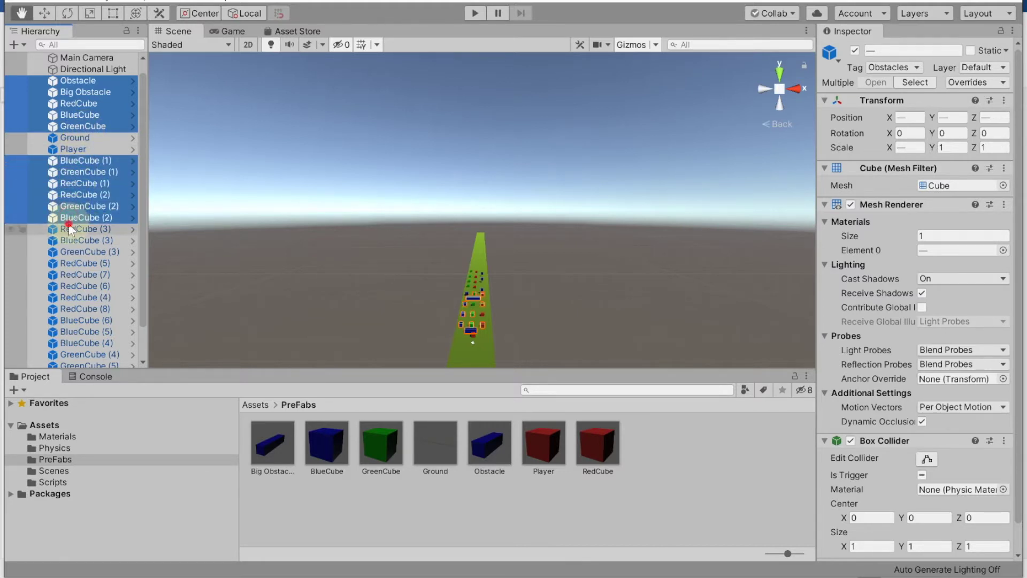
{"action": "left_click", "coordinate": [70, 229], "text": "ctrl"}
- Add the remaining numbered RedCube, BlueCube and GreenCube copies to the selection
{"action": "scroll", "coordinate": [137, 356], "scroll_direction": "down", "scroll_amount": 3}
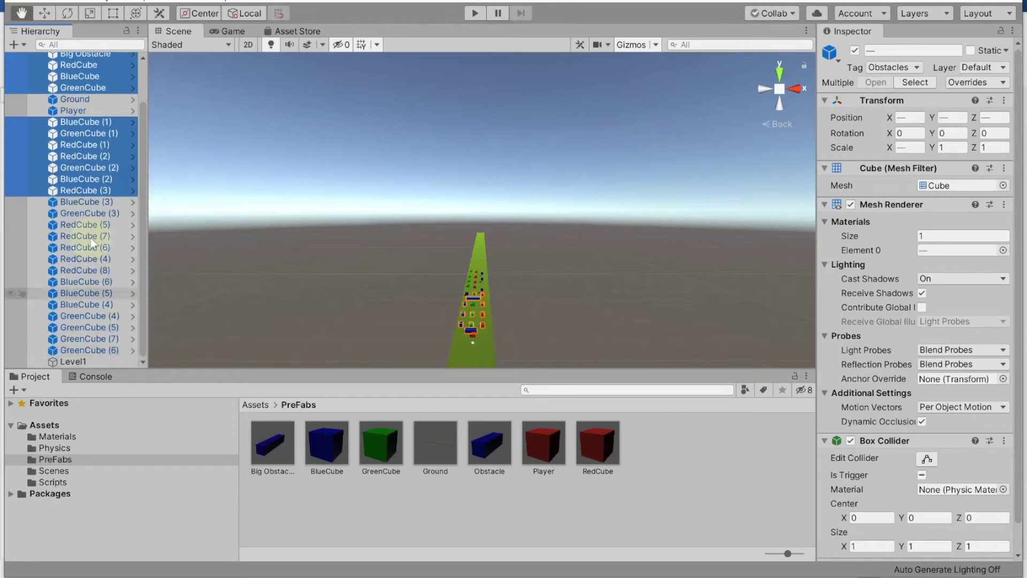
{"action": "left_click", "coordinate": [68, 204], "text": "ctrl"}
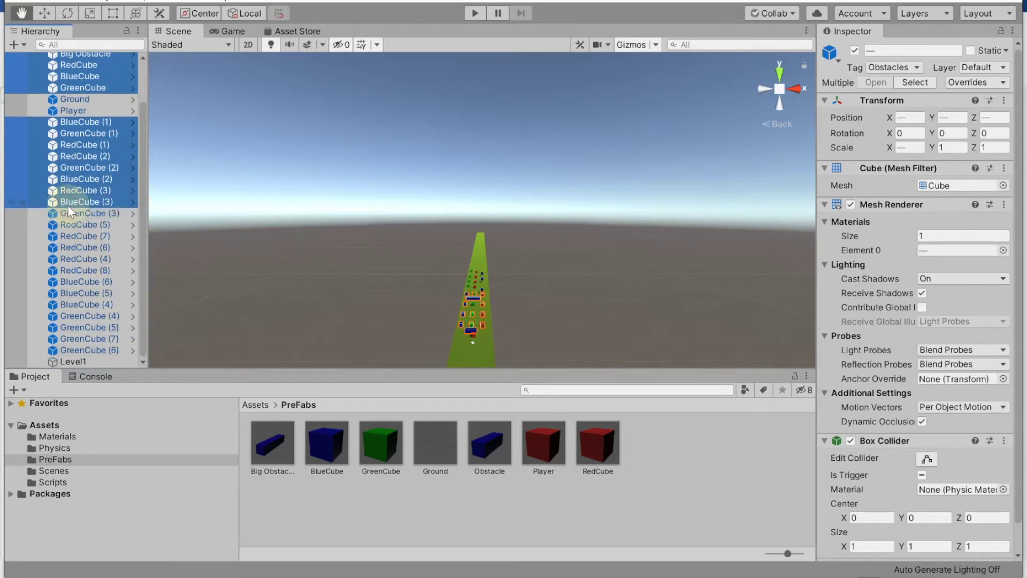
{"action": "left_click", "coordinate": [66, 212], "text": "ctrl"}
{"action": "left_click", "coordinate": [73, 236], "text": "ctrl"}
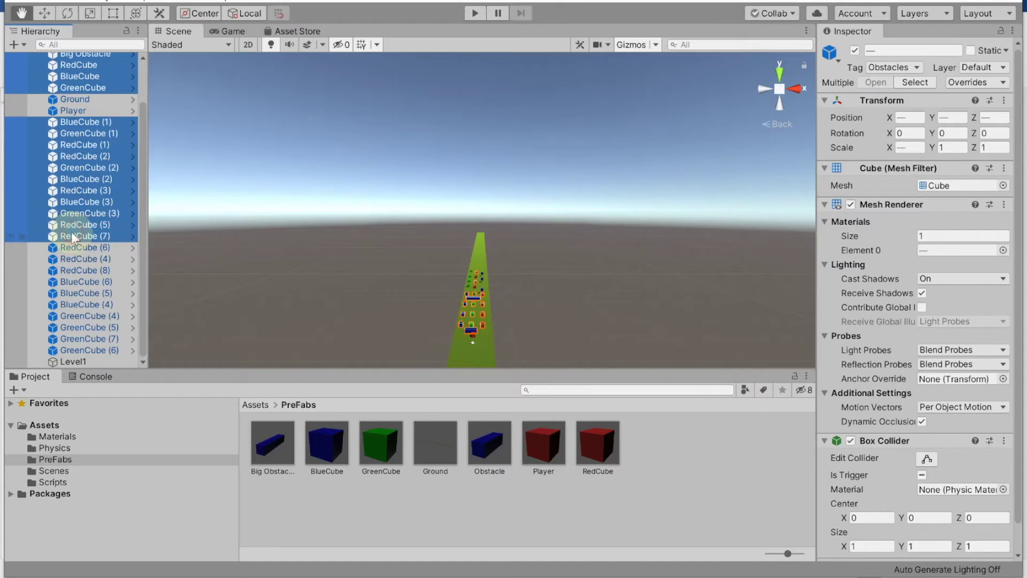
{"action": "left_click", "coordinate": [73, 259], "text": "ctrl"}
{"action": "left_click", "coordinate": [73, 247], "text": "ctrl"}
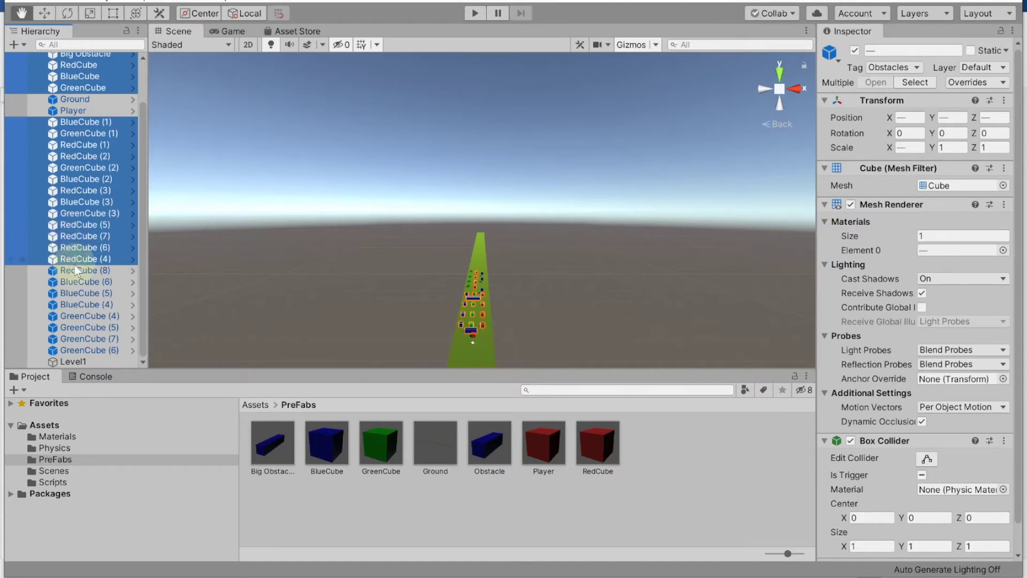
{"action": "left_click", "coordinate": [75, 270], "text": "ctrl"}
{"action": "left_click", "coordinate": [75, 282], "text": "ctrl"}
{"action": "left_click", "coordinate": [75, 294], "text": "ctrl"}
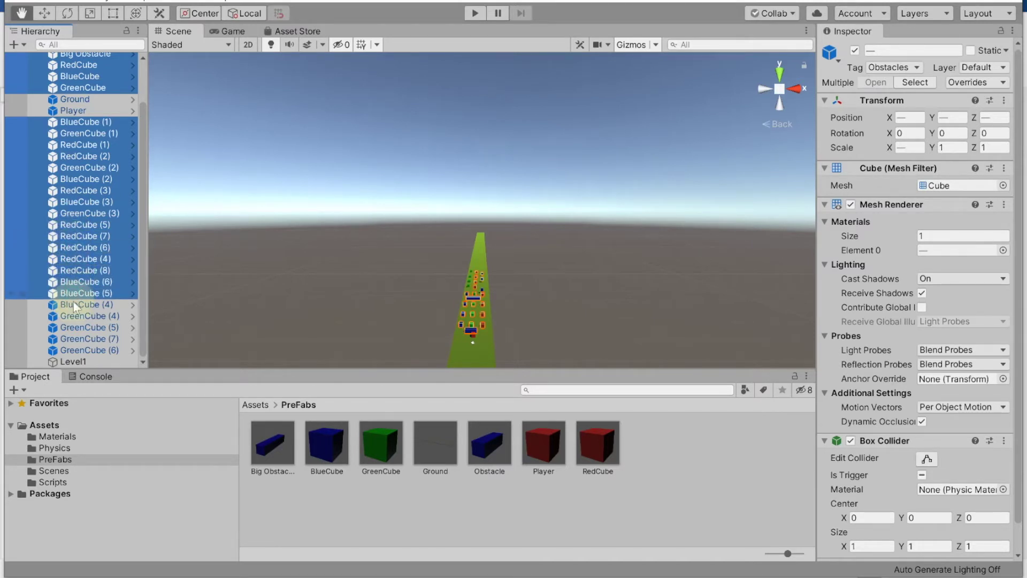
{"action": "left_click", "coordinate": [75, 316], "text": "shift"}
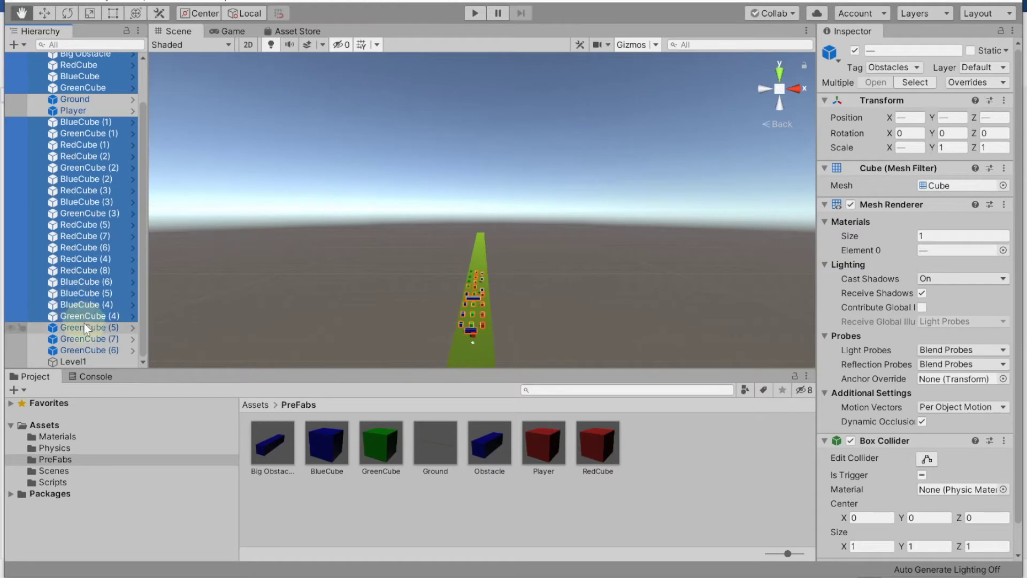
{"action": "left_click", "coordinate": [82, 329], "text": "ctrl"}
{"action": "left_click", "coordinate": [78, 338], "text": "ctrl"}
{"action": "left_click", "coordinate": [77, 350], "text": "ctrl"}
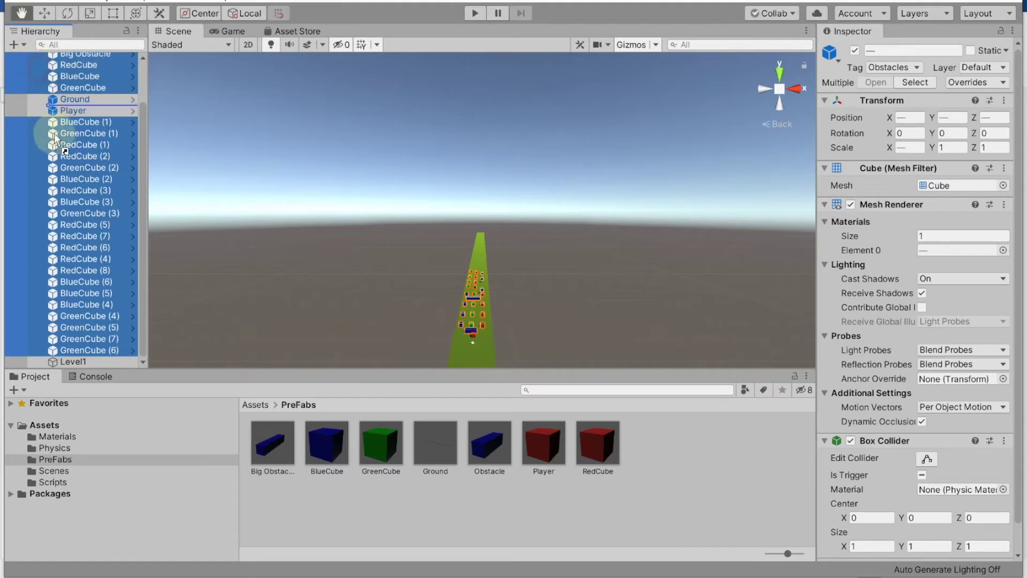
- Parent the selected objects to Level1, collapse its child list, minimize Bandicam and select Level1
{"action": "left_click_drag", "start_coordinate": [82, 361], "coordinate": [81, 361]}
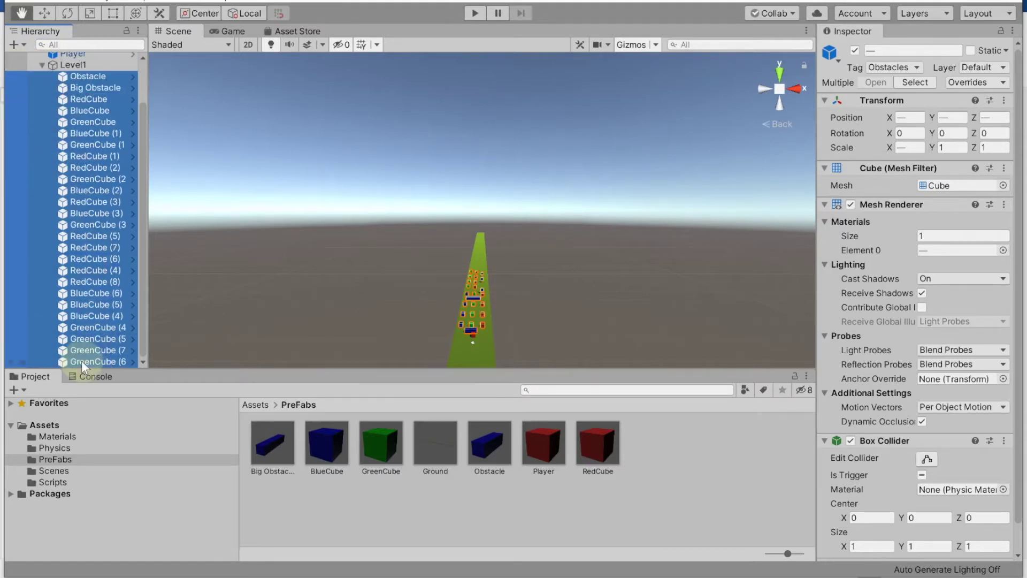
{"action": "scroll", "coordinate": [139, 177], "scroll_direction": "up", "scroll_amount": 3}
{"action": "left_click", "coordinate": [40, 115]}
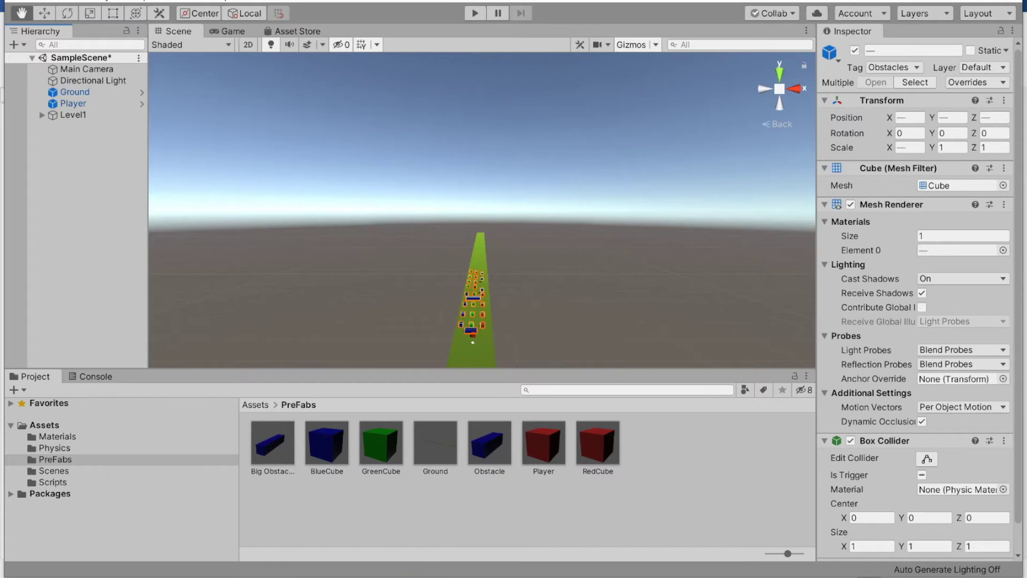
{"action": "left_click", "coordinate": [480, 434]}
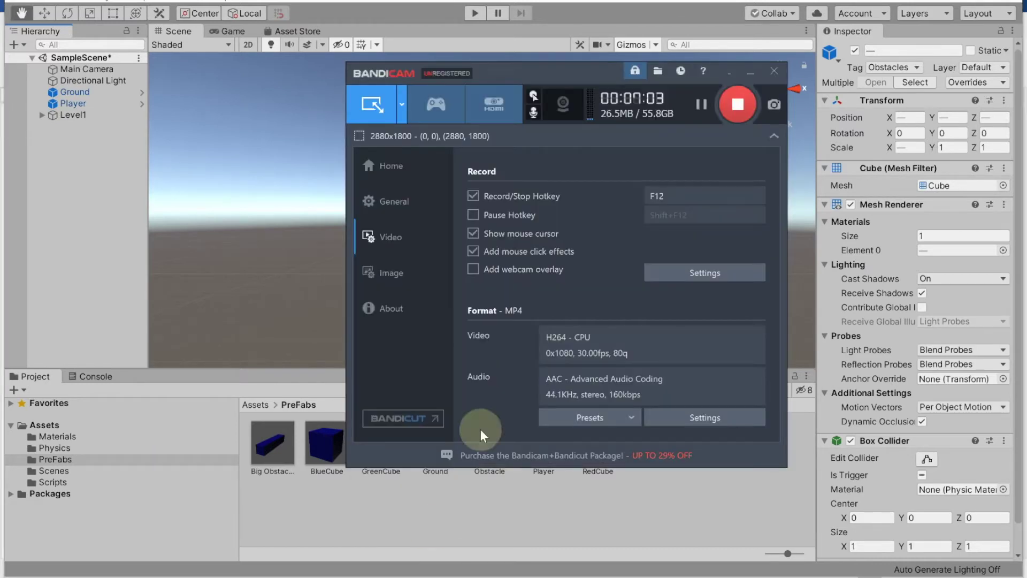
{"action": "left_click", "coordinate": [750, 74]}
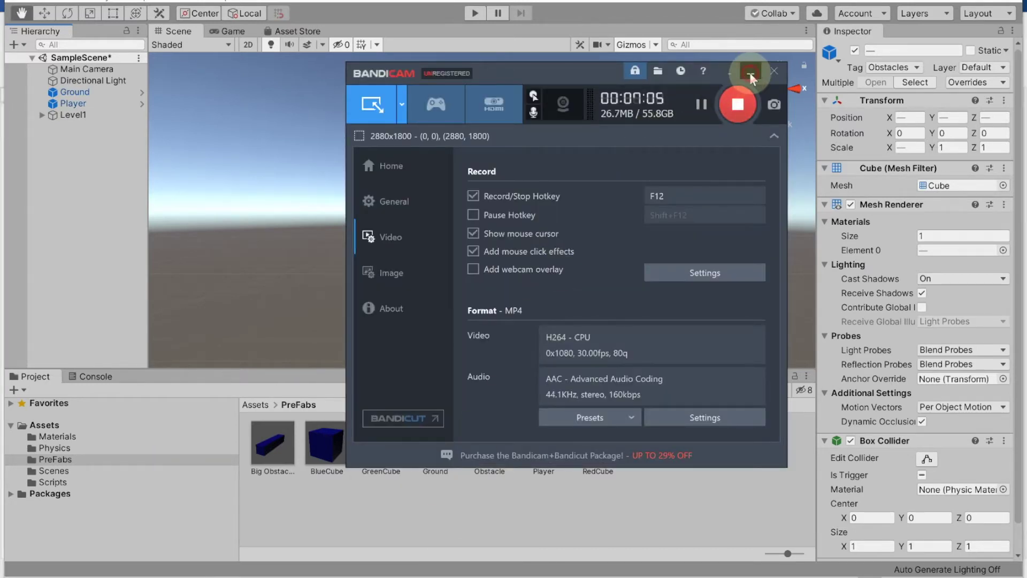
{"action": "left_click", "coordinate": [64, 114]}
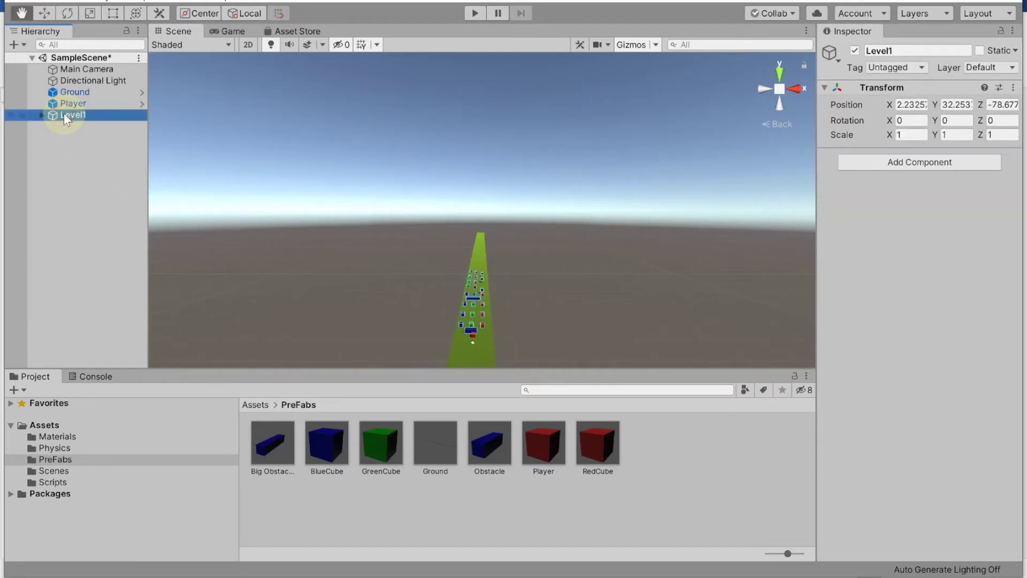
- Duplicate the Level1 group with Ctrl+D to create Level1 (1)
{"action": "right_click", "coordinate": [63, 113]}
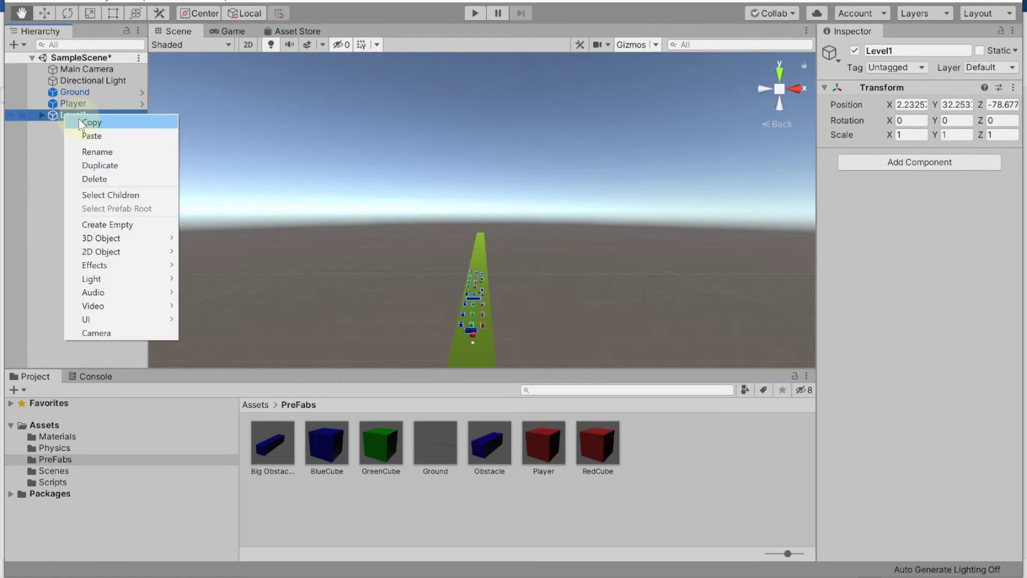
{"action": "left_click", "coordinate": [22, 185]}
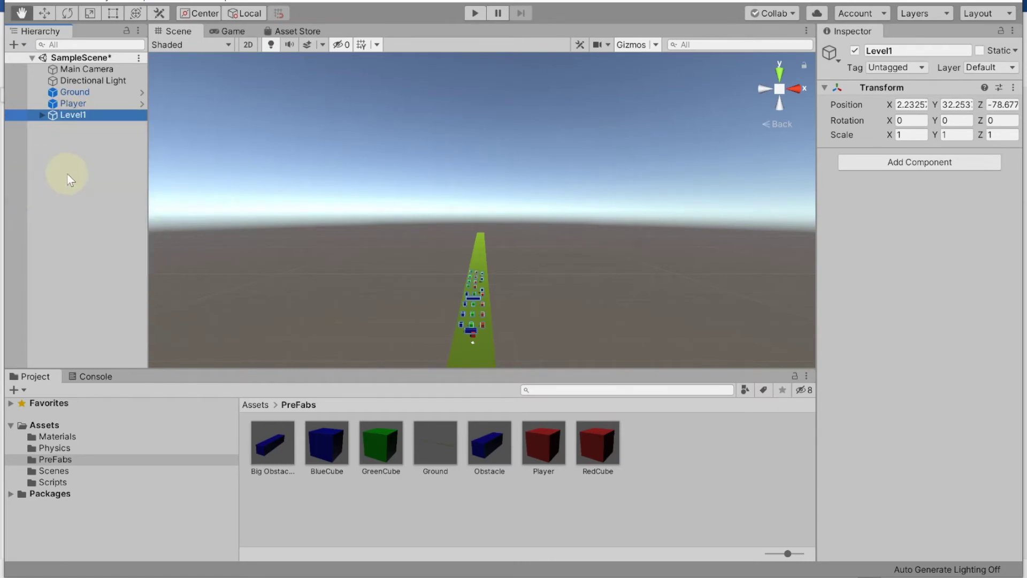
{"action": "key", "text": "ctrl+d"}
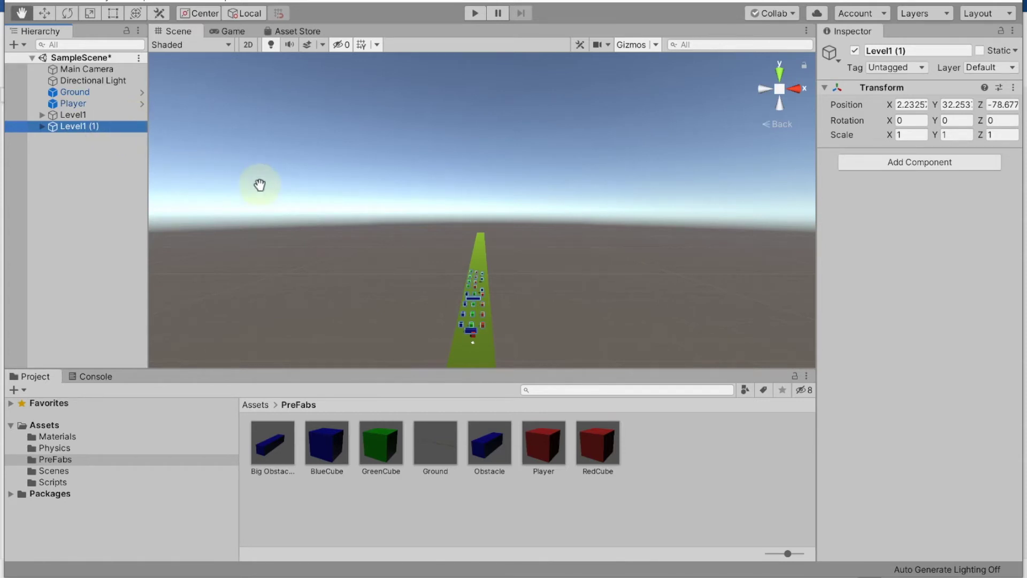
{"action": "left_click_drag", "start_coordinate": [559, 221], "coordinate": [568, 305]}
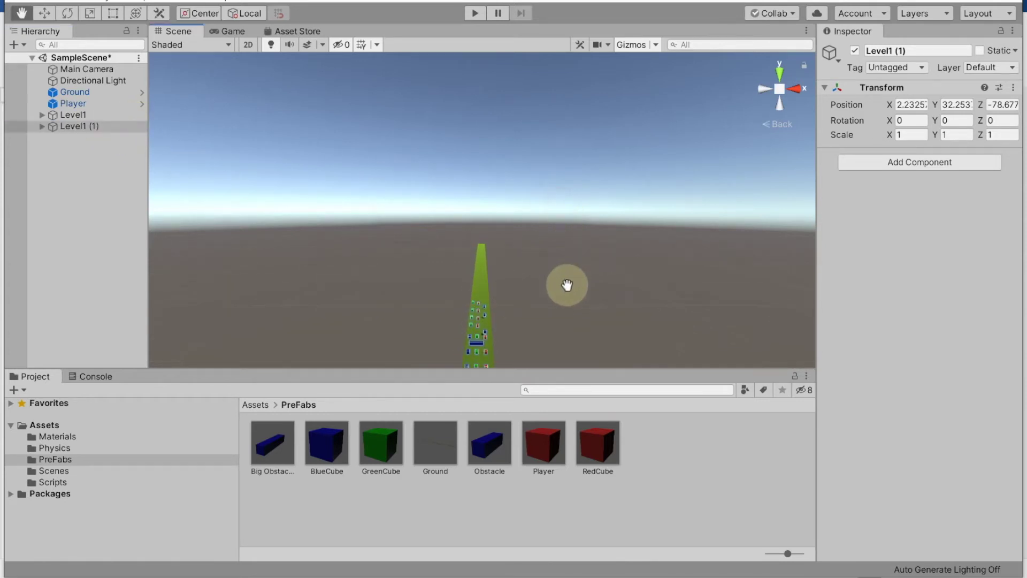
- Move Level1 (1) over the green road to X 2.9, Y 40.5, Z -26.8
{"action": "left_click", "coordinate": [47, 14]}
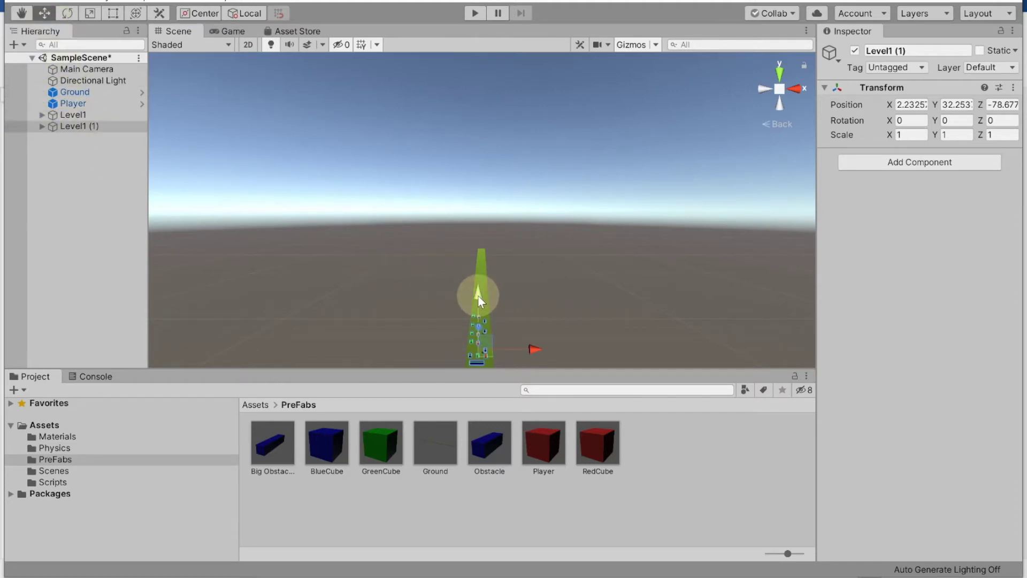
{"action": "left_click_drag", "start_coordinate": [477, 294], "coordinate": [569, 265]}
{"action": "mouse_move", "coordinate": [518, 319]}
{"action": "left_mouse_down"}
{"action": "mouse_move", "coordinate": [599, 310]}
{"action": "mouse_move", "coordinate": [519, 239]}
{"action": "left_mouse_up"}
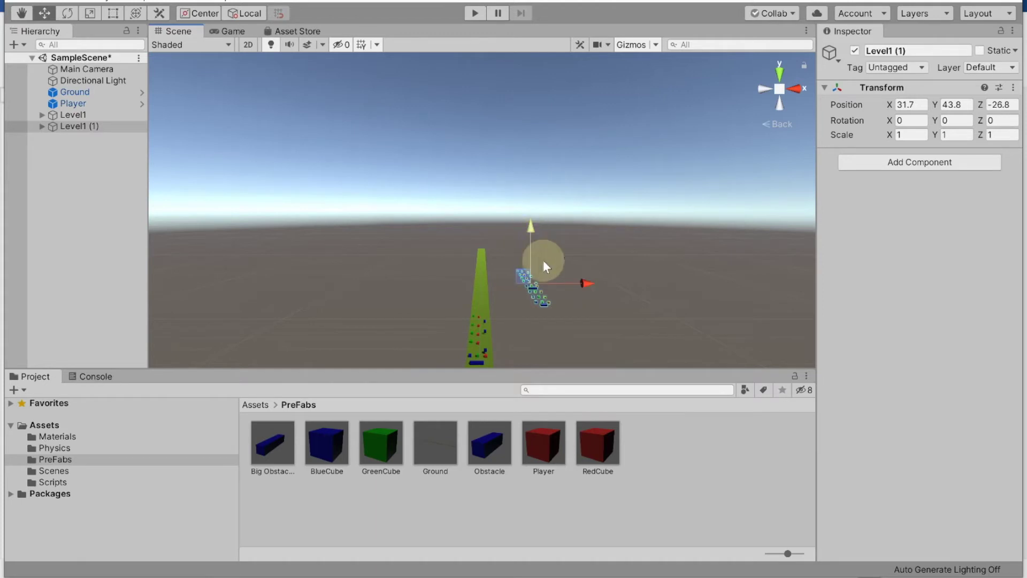
{"action": "left_click_drag", "start_coordinate": [583, 283], "coordinate": [532, 284]}
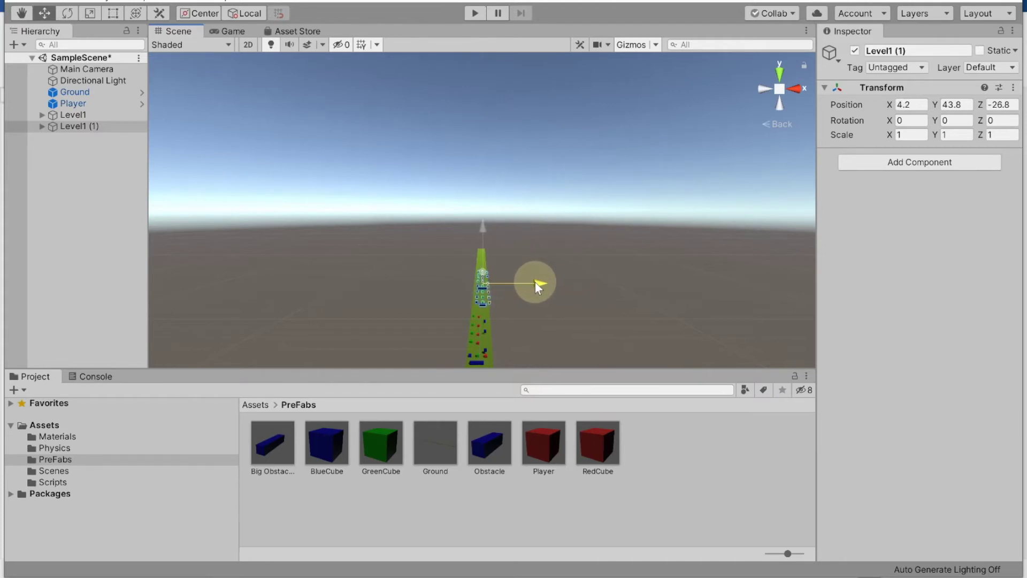
{"action": "left_click_drag", "start_coordinate": [478, 223], "coordinate": [479, 229]}
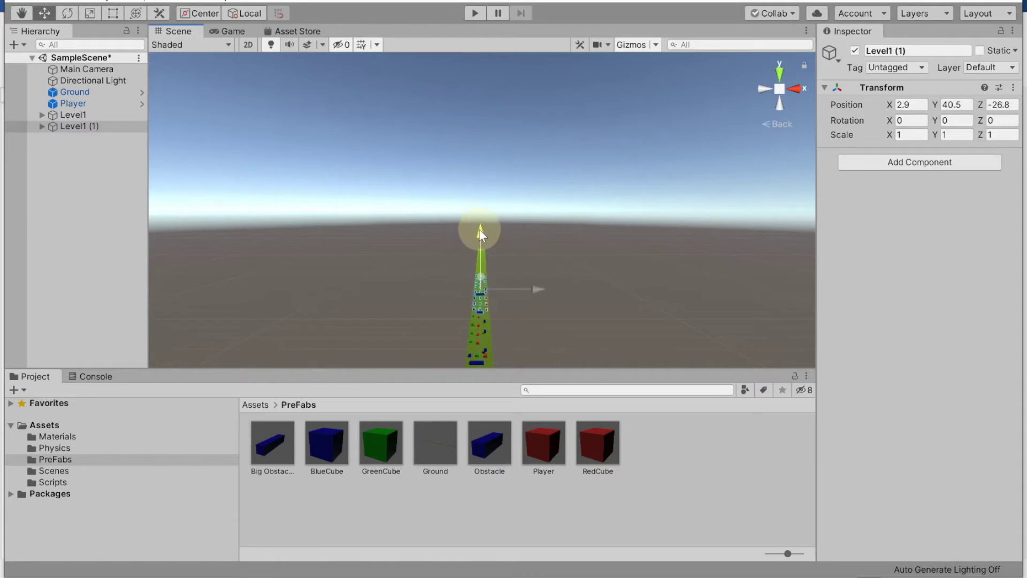
{"action": "left_click", "coordinate": [546, 259]}
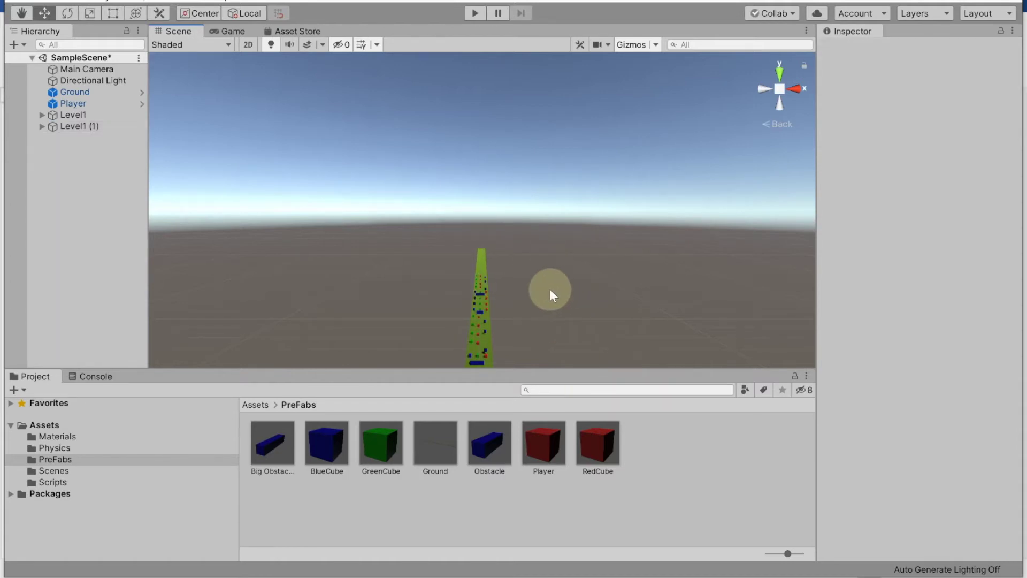
- Fly the Scene view forward along the road and select Level1 (1)
{"action": "key", "text": "Up"}
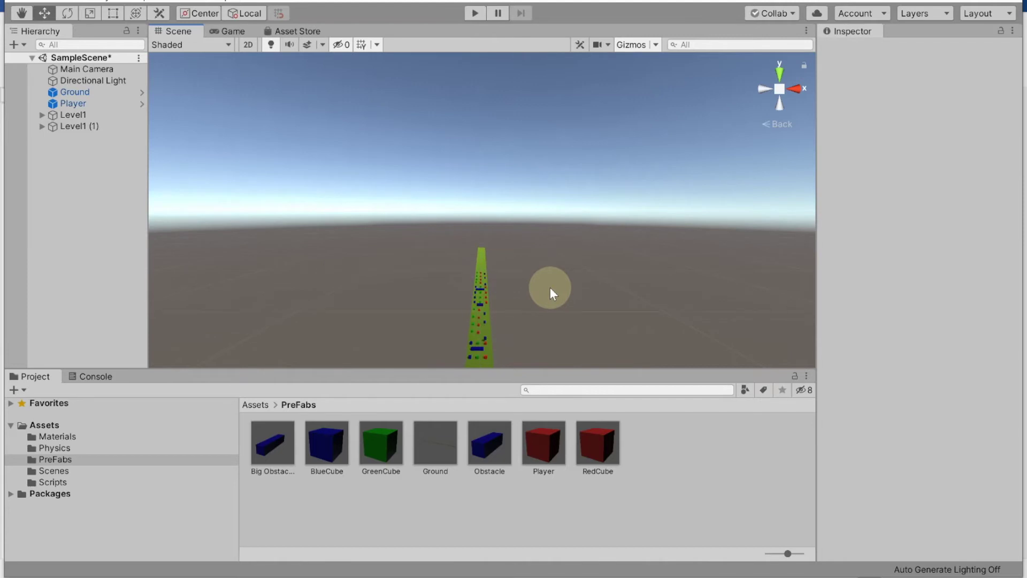
{"action": "key", "text": "Up"}
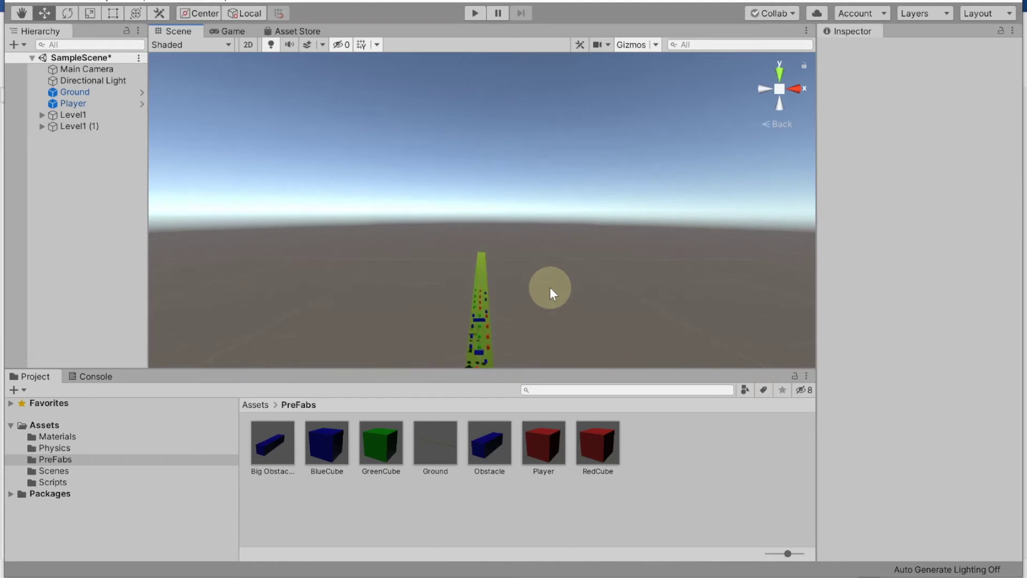
{"action": "key", "text": "Up"}
{"action": "left_click", "coordinate": [66, 128]}
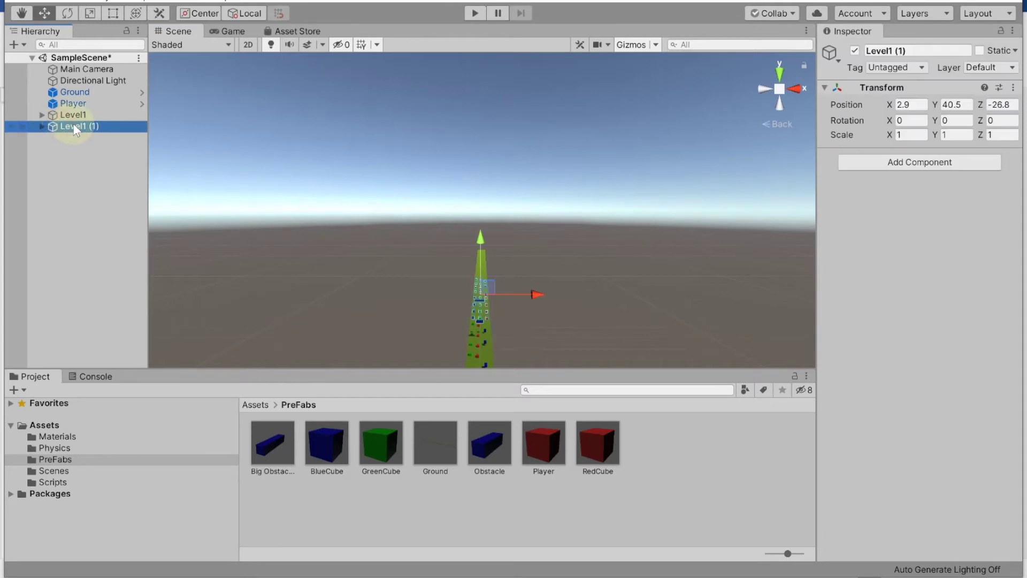
{"action": "key", "text": "ctrl+d"}
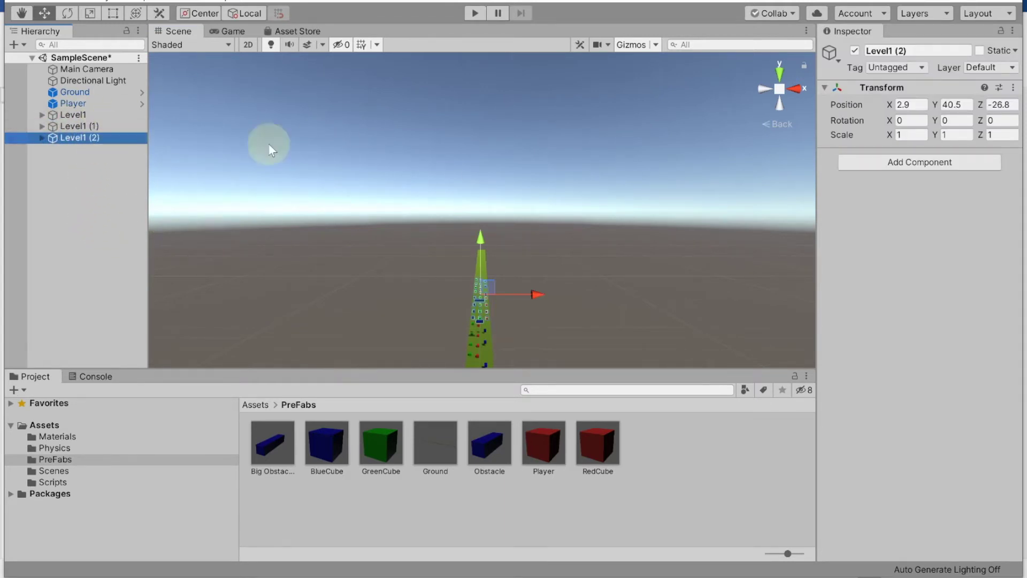
{"action": "left_click_drag", "start_coordinate": [523, 291], "coordinate": [493, 221]}
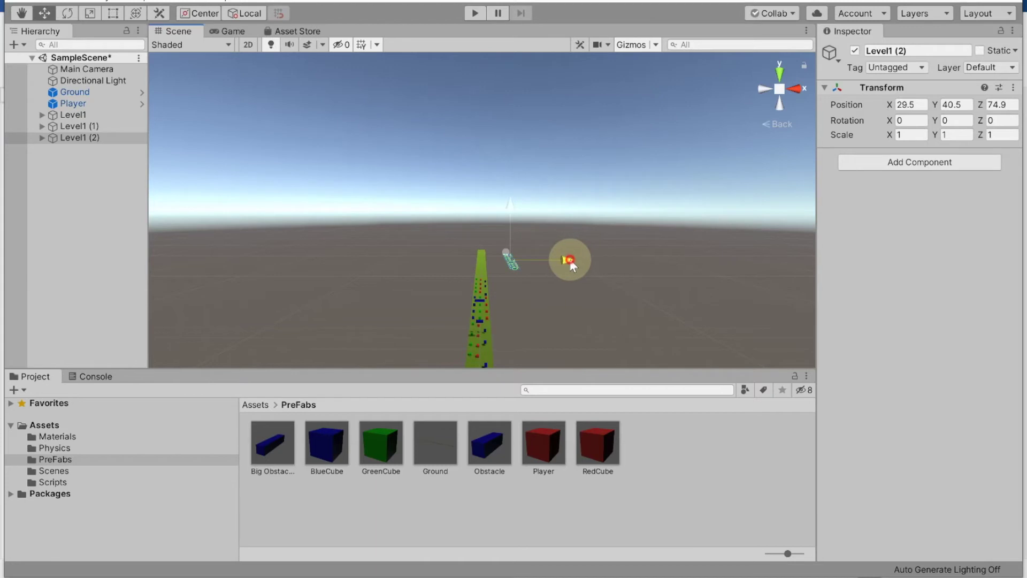
{"action": "left_click_drag", "start_coordinate": [569, 258], "coordinate": [528, 263]}
{"action": "left_click_drag", "start_coordinate": [483, 202], "coordinate": [479, 210]}
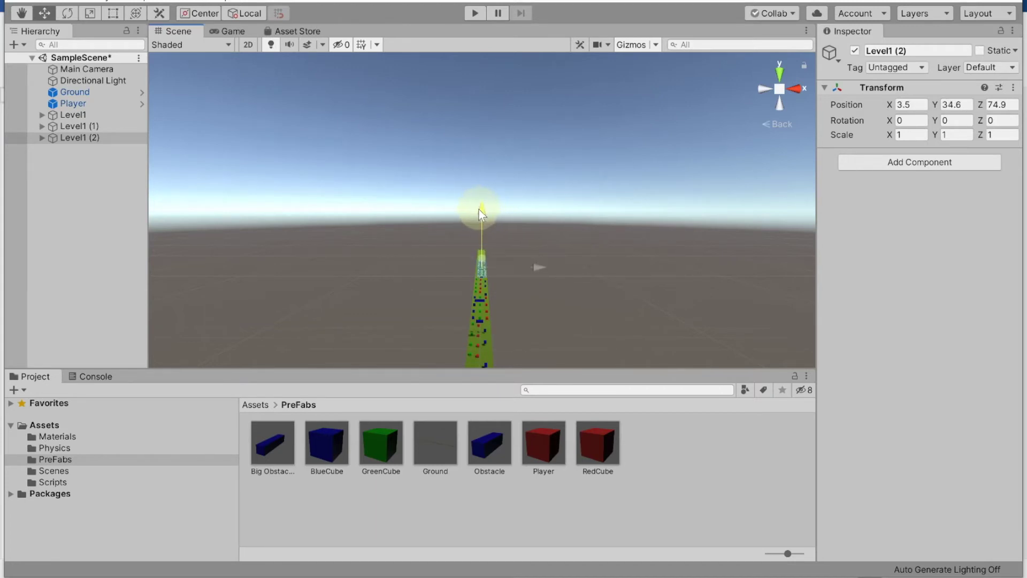
{"action": "left_click", "coordinate": [527, 286]}
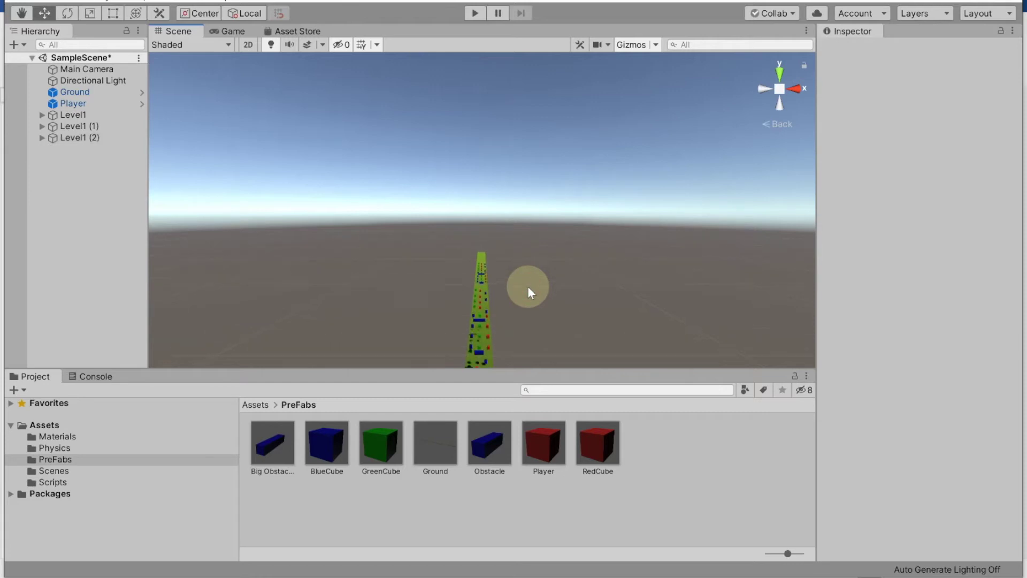
{"action": "scroll", "coordinate": [526, 278], "scroll_direction": "up", "scroll_amount": 3}
{"action": "scroll", "coordinate": [541, 242], "scroll_direction": "up", "scroll_amount": 1}
{"action": "left_click", "coordinate": [483, 287]}
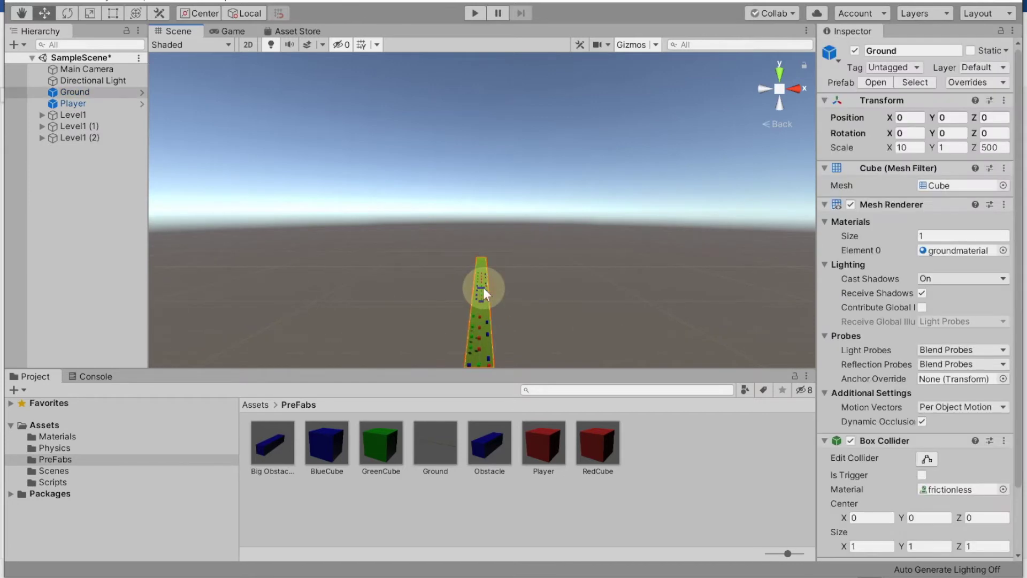
- Shift Level1 (2) back along the track to Z 62.2
{"action": "left_click", "coordinate": [65, 138]}
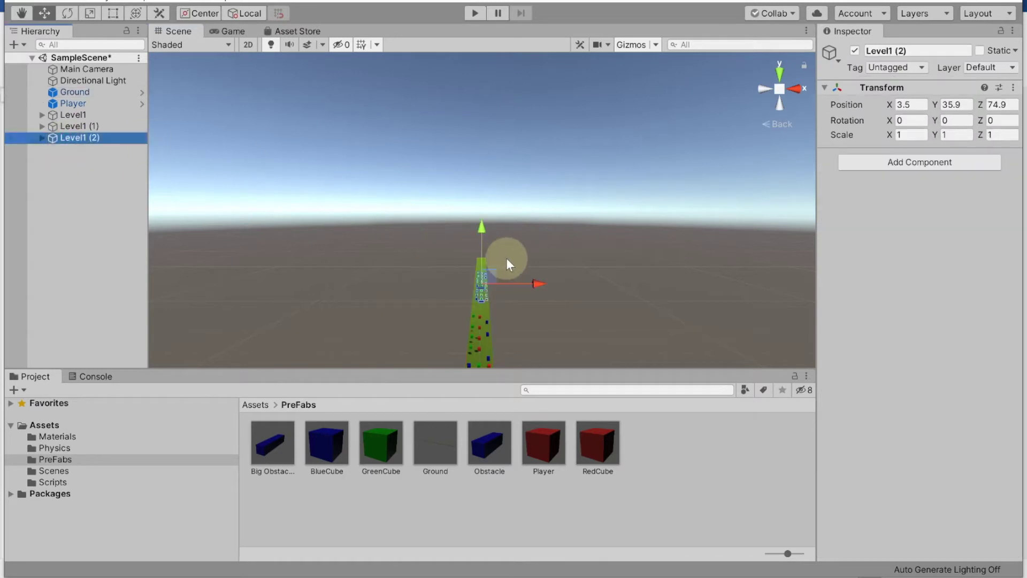
{"action": "left_click_drag", "start_coordinate": [478, 270], "coordinate": [478, 275]}
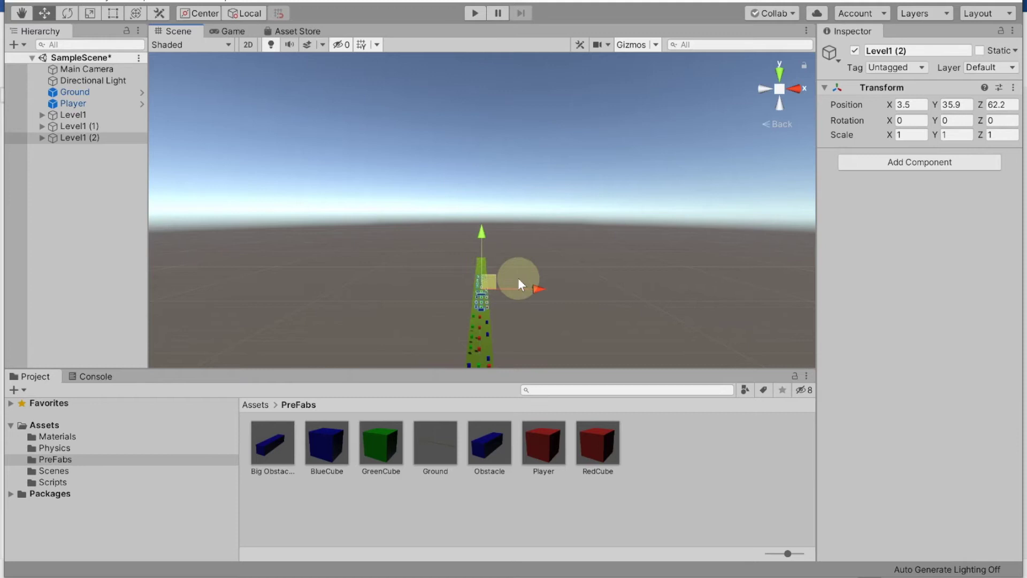
{"action": "left_click", "coordinate": [510, 258]}
- Reselect the whole Level1 (2) group and lower it slightly to Y 32.6
{"action": "scroll", "coordinate": [515, 236], "scroll_direction": "up", "scroll_amount": 3}
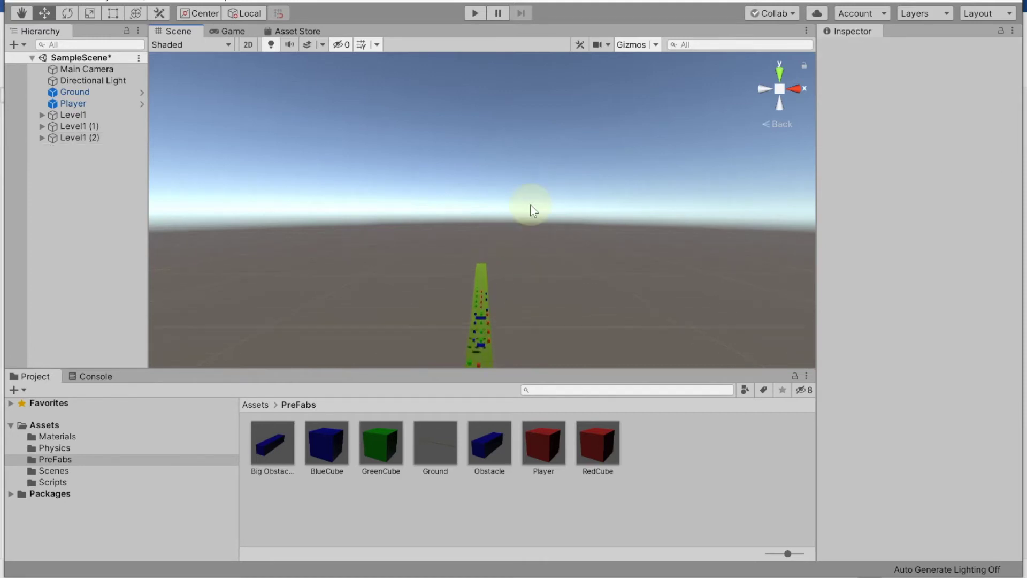
{"action": "scroll", "coordinate": [508, 232], "scroll_direction": "up", "scroll_amount": 2}
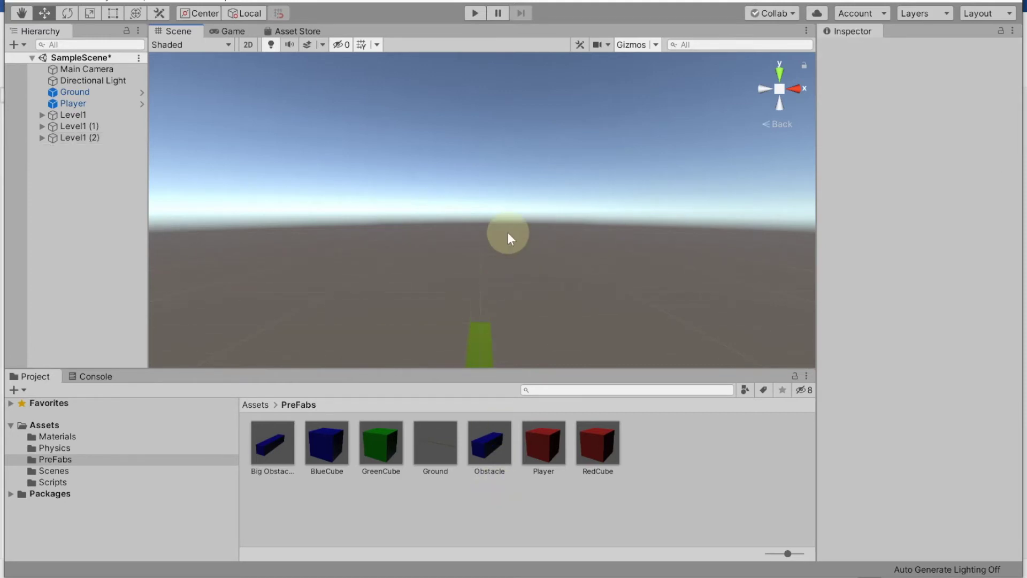
{"action": "scroll", "coordinate": [509, 232], "scroll_direction": "down", "scroll_amount": 2}
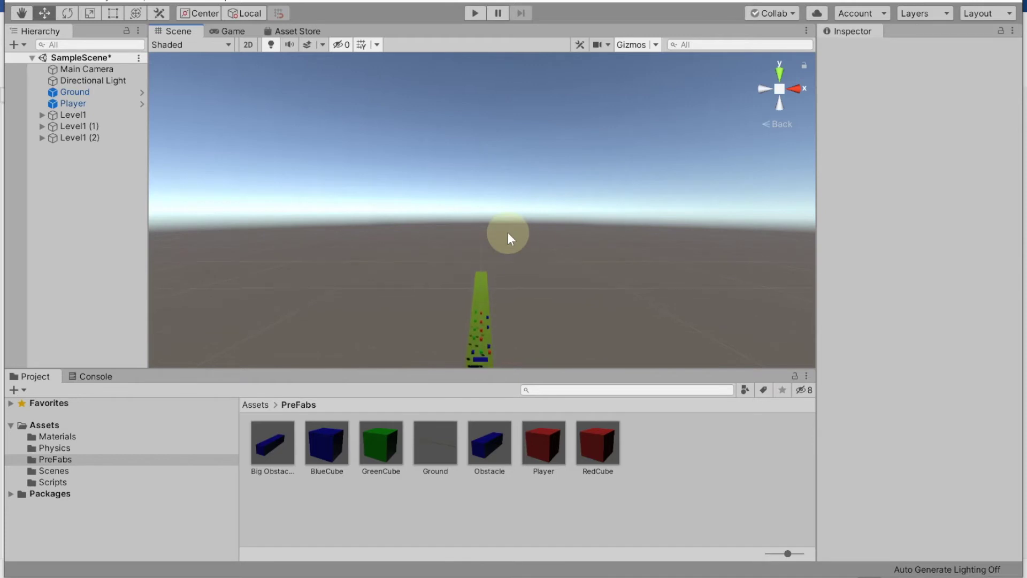
{"action": "left_click", "coordinate": [488, 337]}
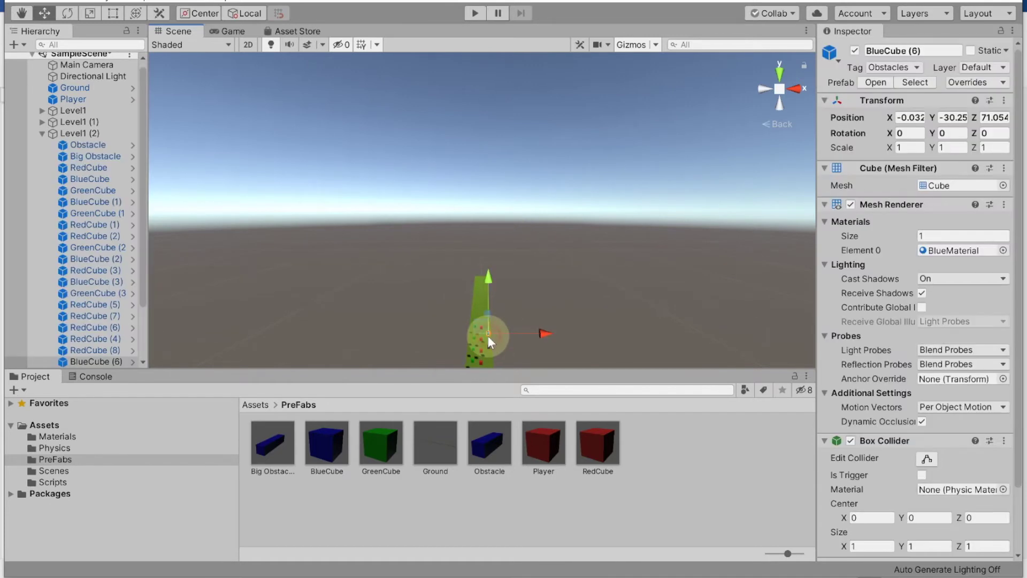
{"action": "left_click", "coordinate": [42, 134]}
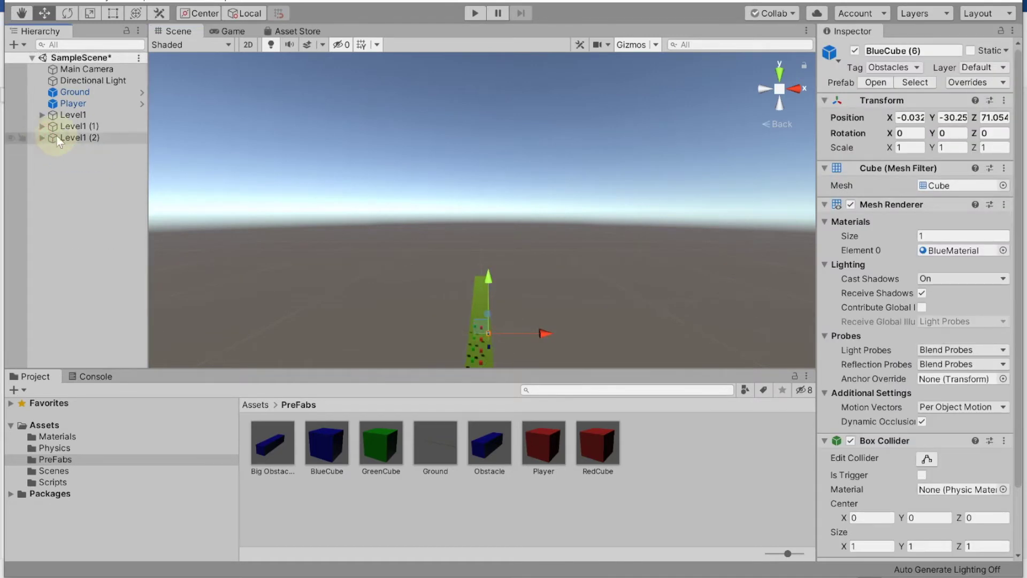
{"action": "left_click", "coordinate": [63, 137]}
{"action": "left_click_drag", "start_coordinate": [480, 317], "coordinate": [480, 323]}
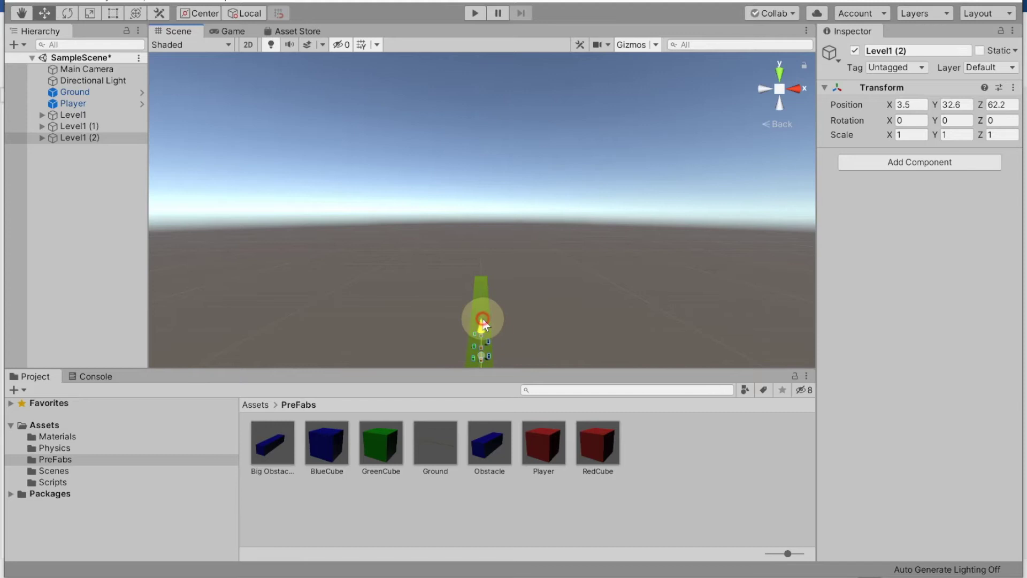
{"action": "left_click", "coordinate": [514, 320]}
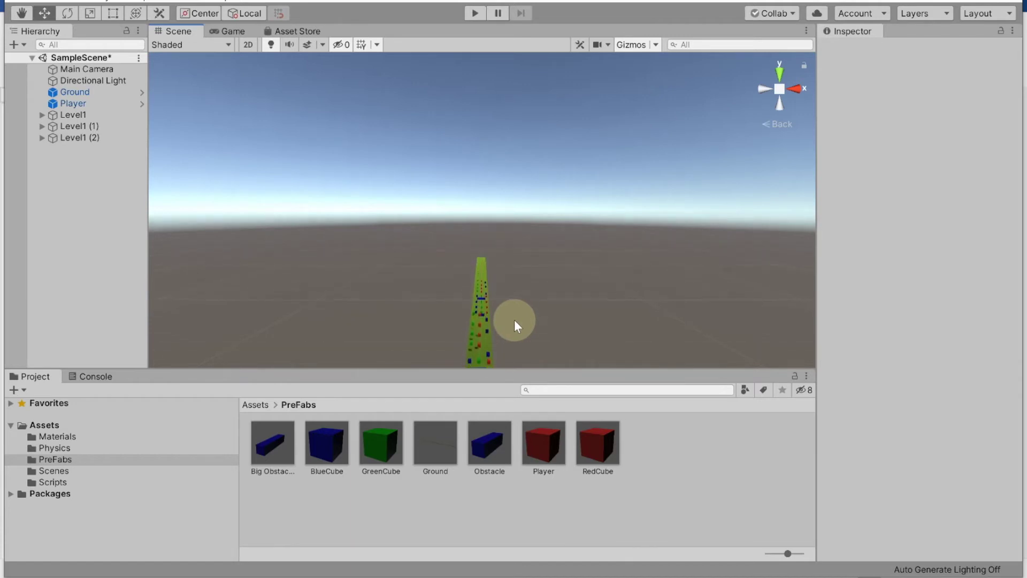
- Duplicate Level1 (2) to create a new Level1 (3) group
{"action": "left_click_drag", "start_coordinate": [489, 313], "coordinate": [498, 362]}
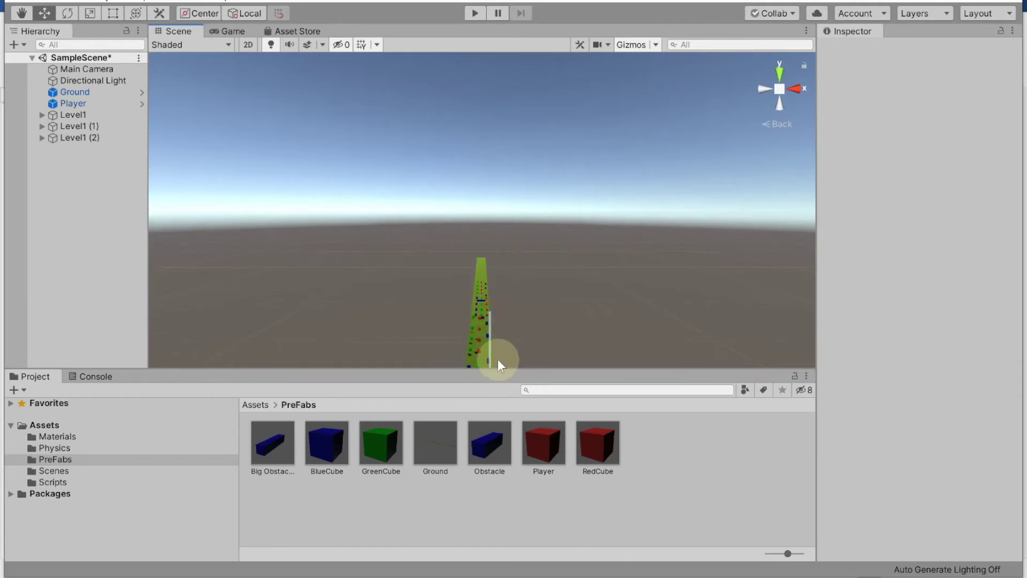
{"action": "left_click", "coordinate": [69, 138]}
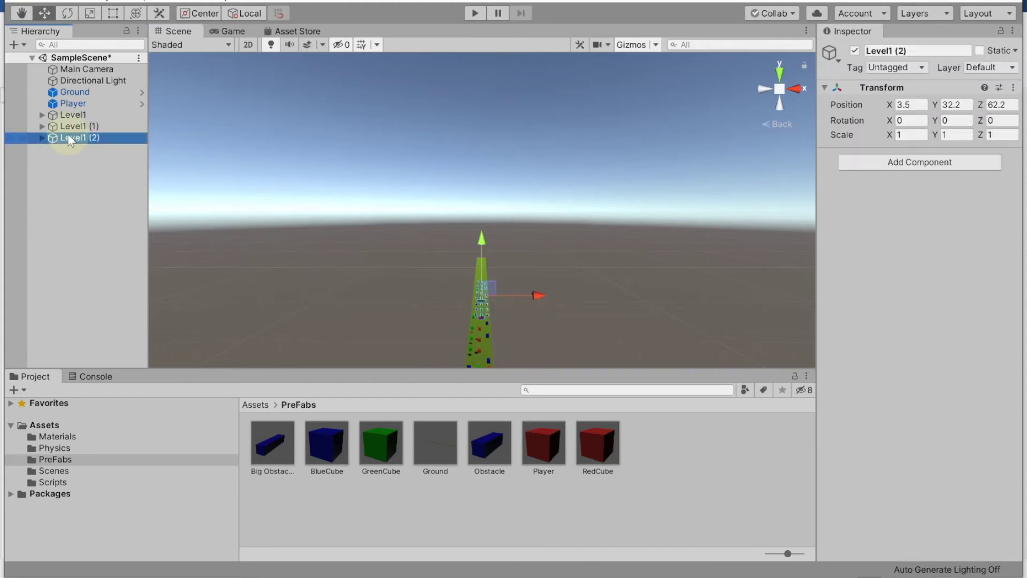
{"action": "key", "text": "ctrl+d"}
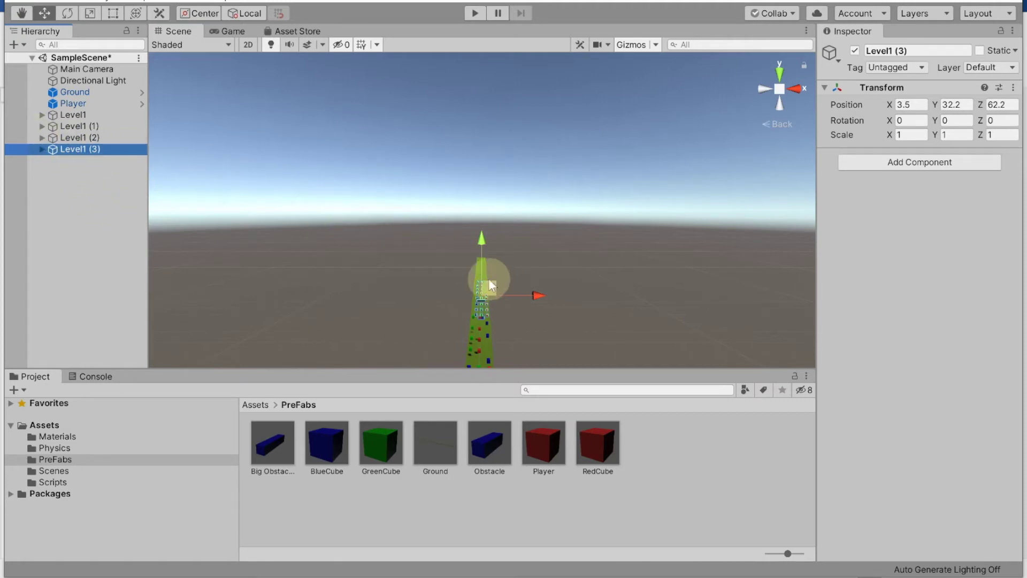
- Place Level1 (3) further down the track at X 2.6, Y 32.2, Z 144.7
{"action": "left_click_drag", "start_coordinate": [518, 289], "coordinate": [507, 224]}
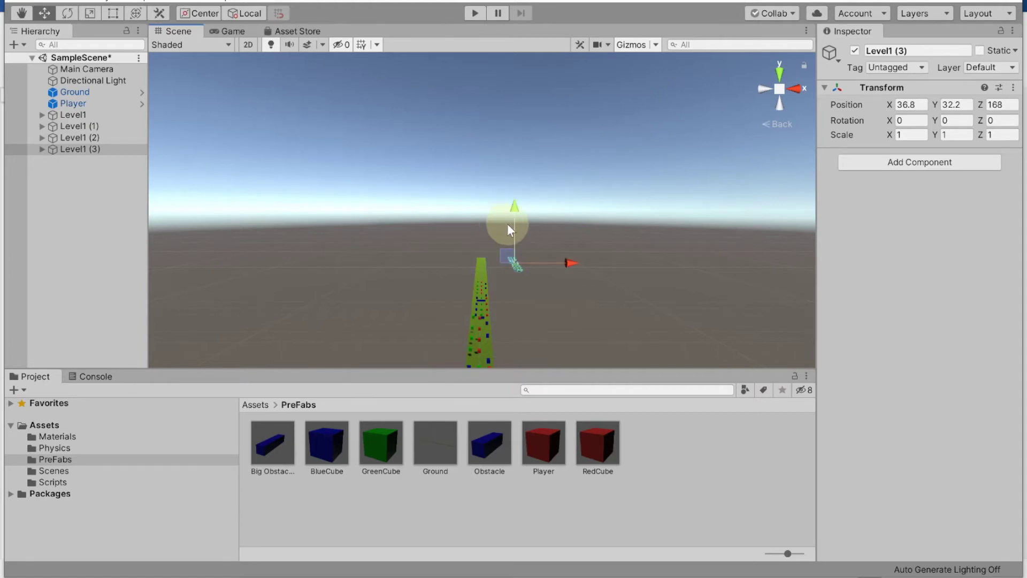
{"action": "mouse_move", "coordinate": [508, 256]}
{"action": "left_mouse_down"}
{"action": "mouse_move", "coordinate": [570, 265]}
{"action": "mouse_move", "coordinate": [518, 255]}
{"action": "left_mouse_up"}
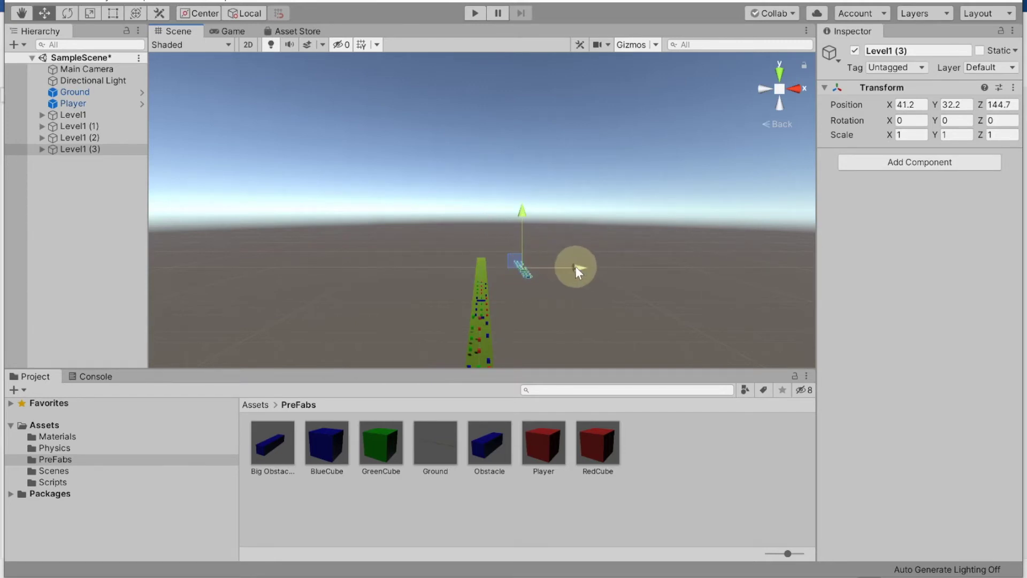
{"action": "left_click_drag", "start_coordinate": [581, 268], "coordinate": [540, 270]}
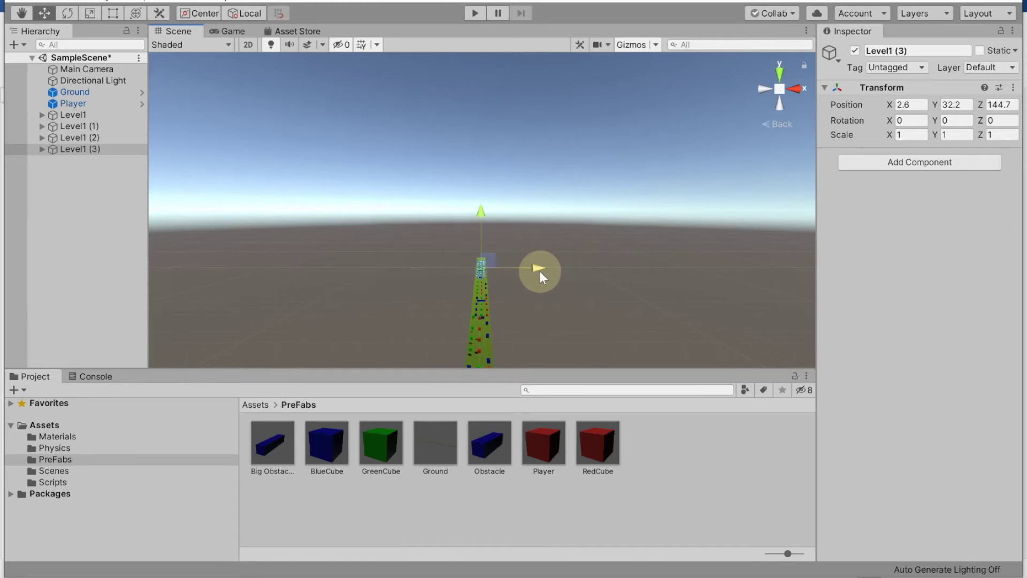
{"action": "left_click", "coordinate": [597, 305]}
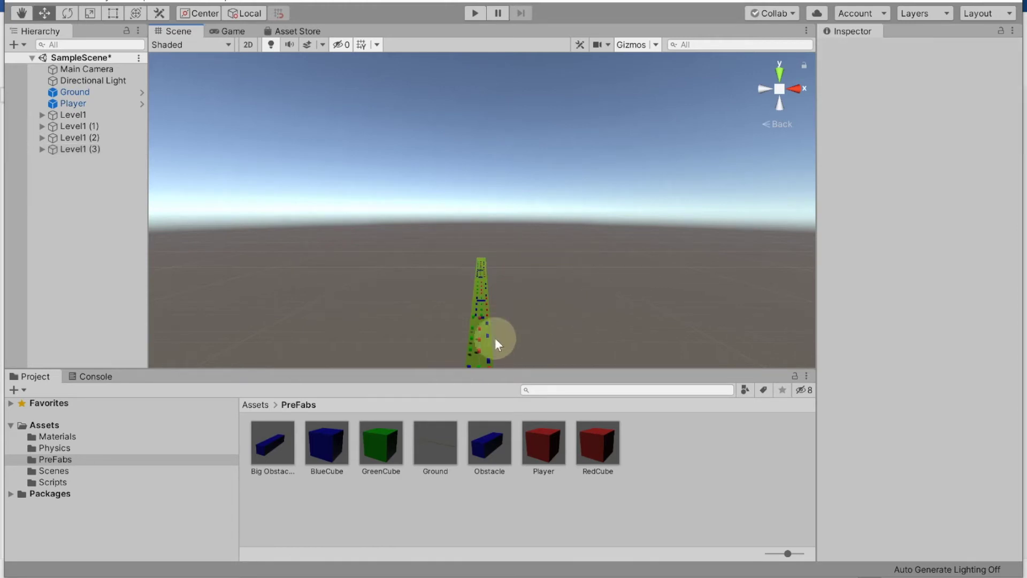
{"action": "scroll", "coordinate": [542, 244], "scroll_direction": "up", "scroll_amount": 3}
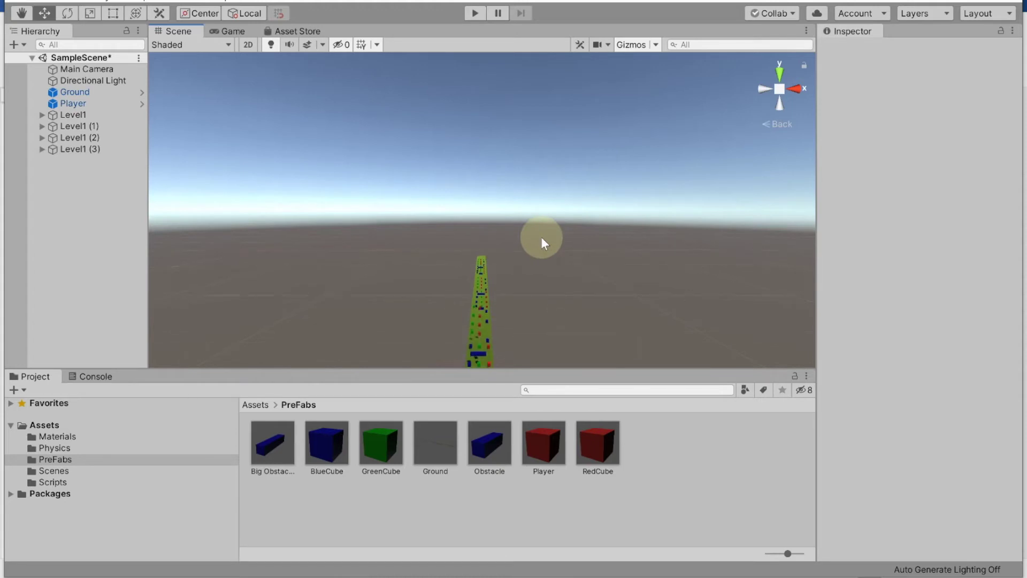
{"action": "scroll", "coordinate": [541, 243], "scroll_direction": "down", "scroll_amount": 2}
{"action": "scroll", "coordinate": [541, 243], "scroll_direction": "down", "scroll_amount": 2}
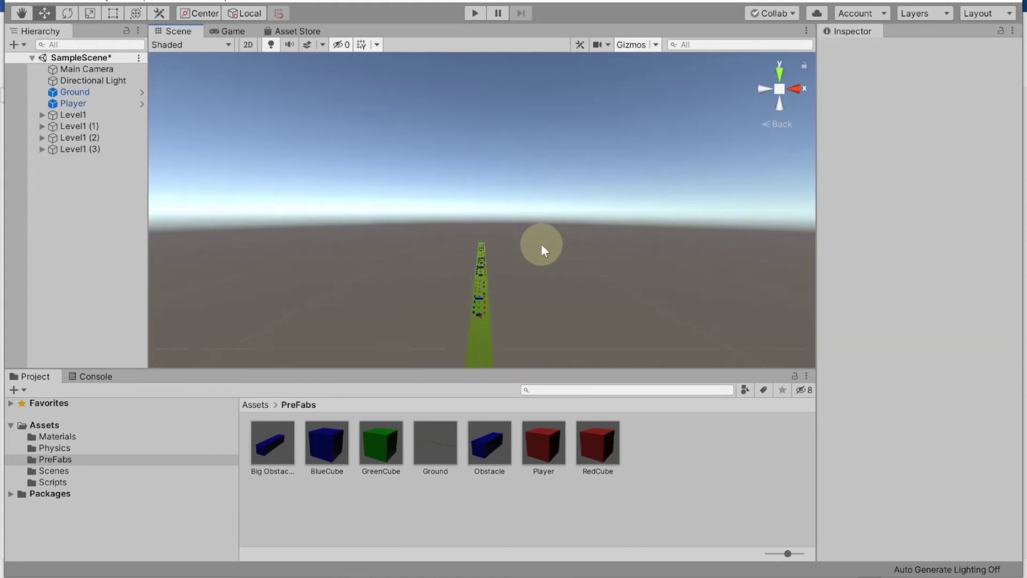
- Preview the track in the Game view, then nudge Level1 (1) down and forward
{"action": "left_click", "coordinate": [229, 34]}
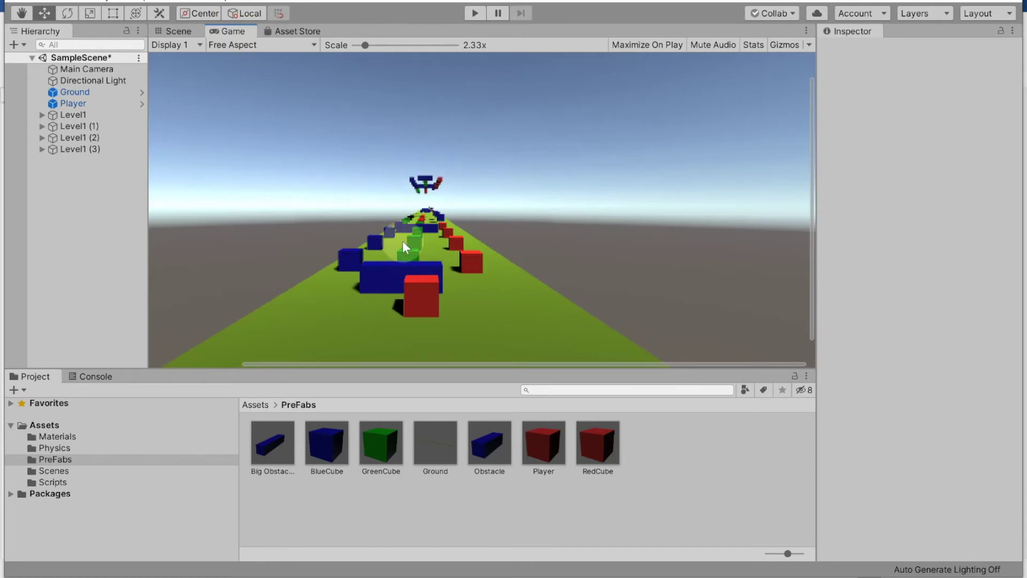
{"action": "left_click", "coordinate": [179, 32]}
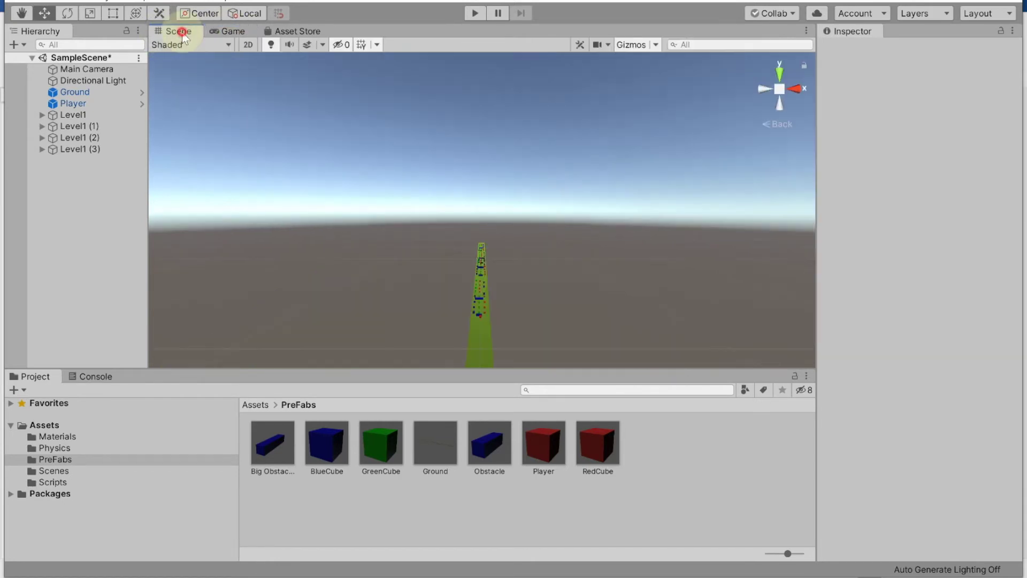
{"action": "left_click", "coordinate": [74, 137]}
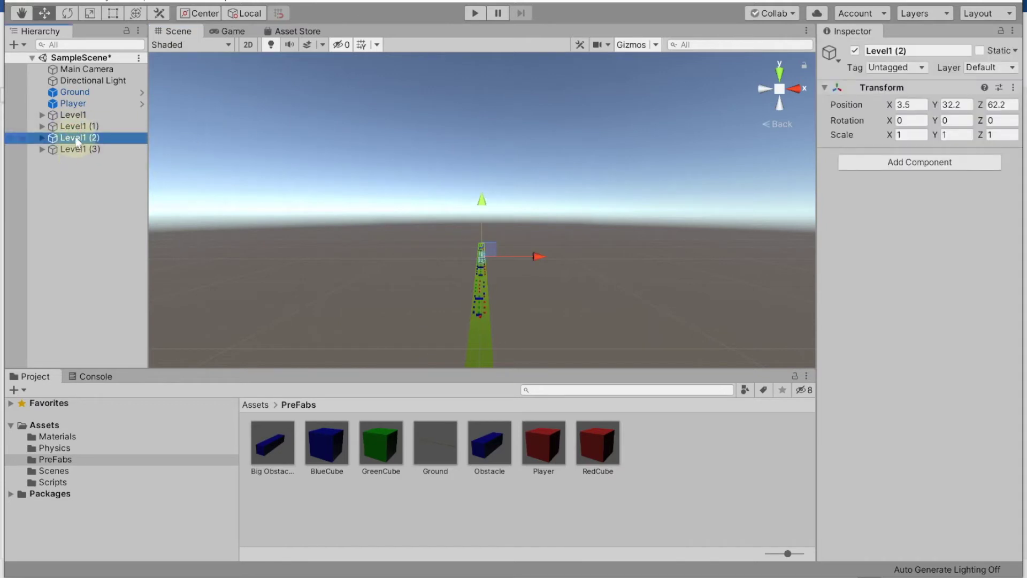
{"action": "left_click", "coordinate": [75, 127]}
{"action": "left_click_drag", "start_coordinate": [482, 203], "coordinate": [479, 217]}
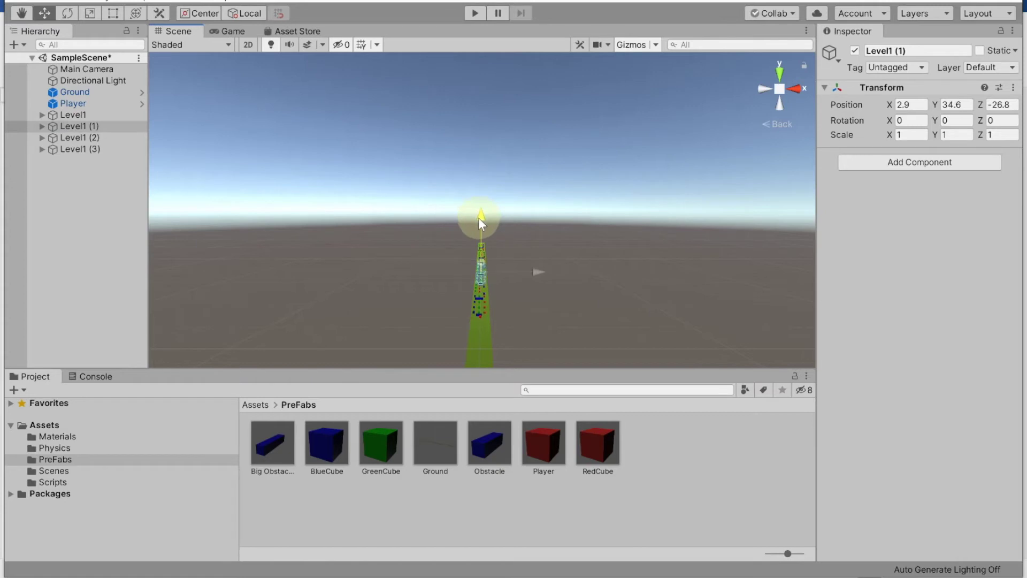
{"action": "left_click_drag", "start_coordinate": [483, 262], "coordinate": [483, 258]}
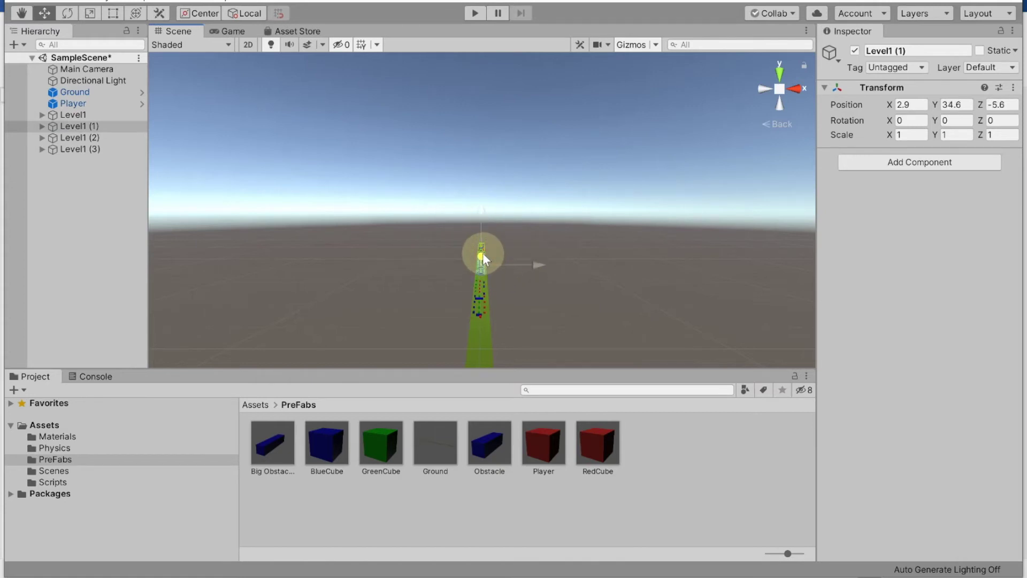
{"action": "left_click_drag", "start_coordinate": [480, 216], "coordinate": [479, 215]}
{"action": "left_click", "coordinate": [577, 336]}
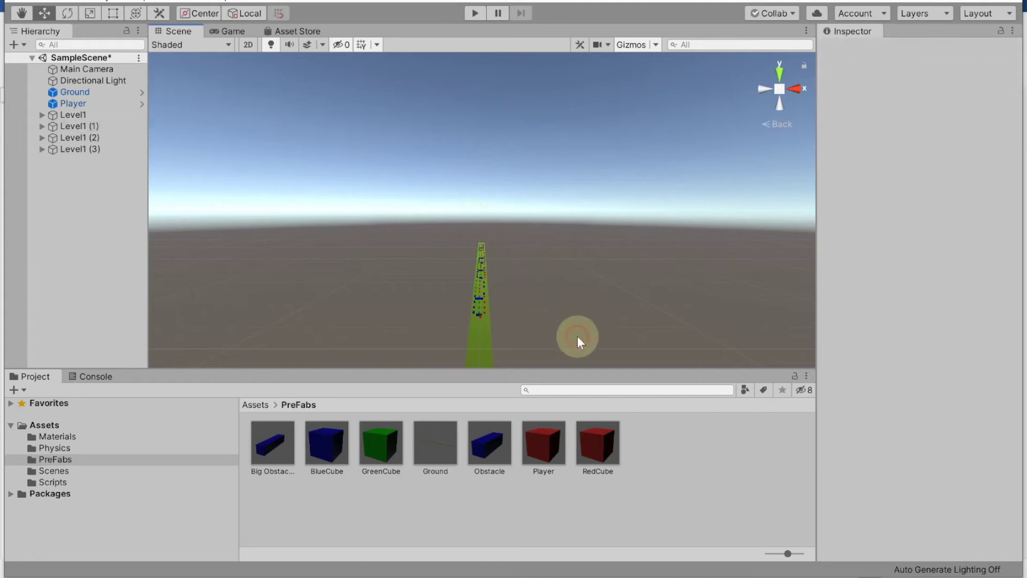
- Recheck the game camera and lower Level1 (1) a few more units
{"action": "left_click", "coordinate": [234, 31]}
{"action": "left_click", "coordinate": [175, 31]}
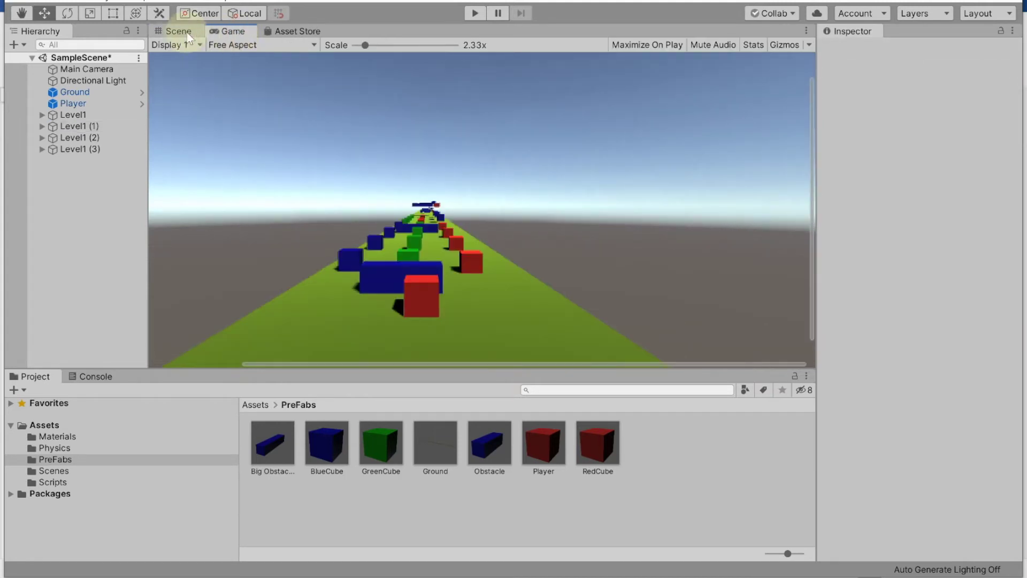
{"action": "scroll", "coordinate": [493, 282], "scroll_direction": "up", "scroll_amount": 1}
{"action": "scroll", "coordinate": [493, 281], "scroll_direction": "up", "scroll_amount": 2}
{"action": "left_click", "coordinate": [72, 138]}
{"action": "left_click", "coordinate": [73, 127]}
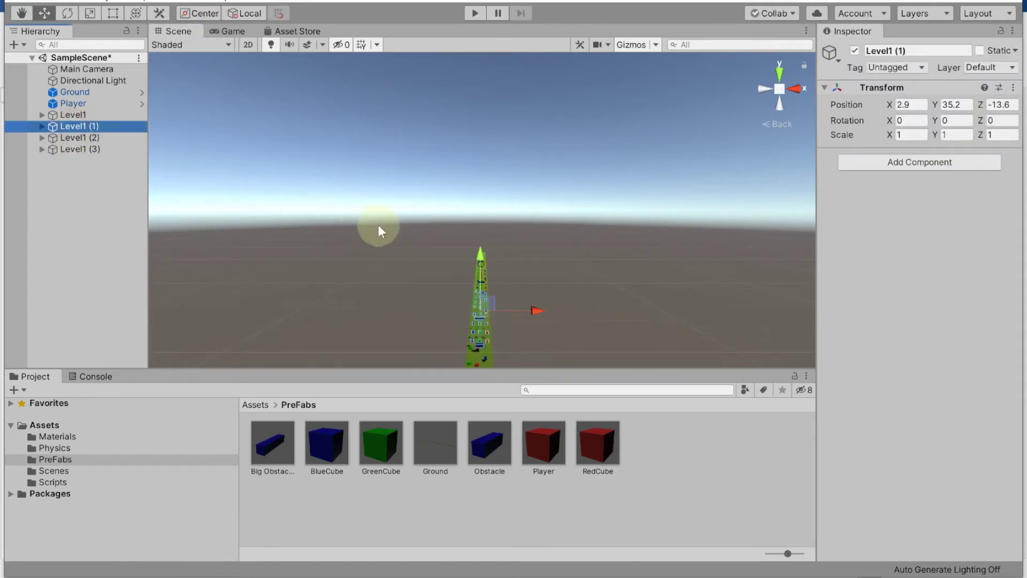
{"action": "left_click_drag", "start_coordinate": [480, 256], "coordinate": [480, 263]}
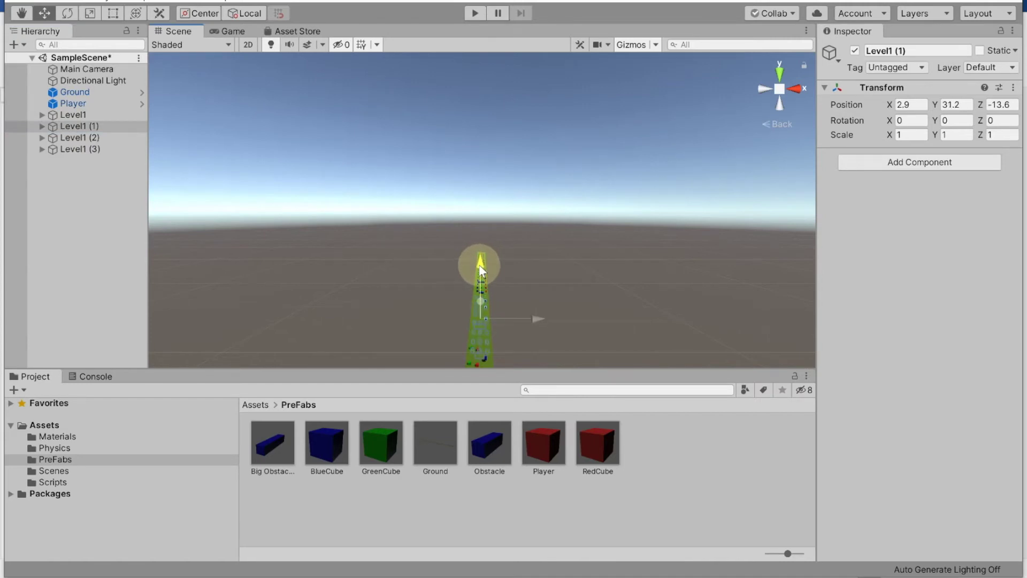
- Clear the selection and preview the finished four-group track through the game camera
{"action": "left_click", "coordinate": [607, 328]}
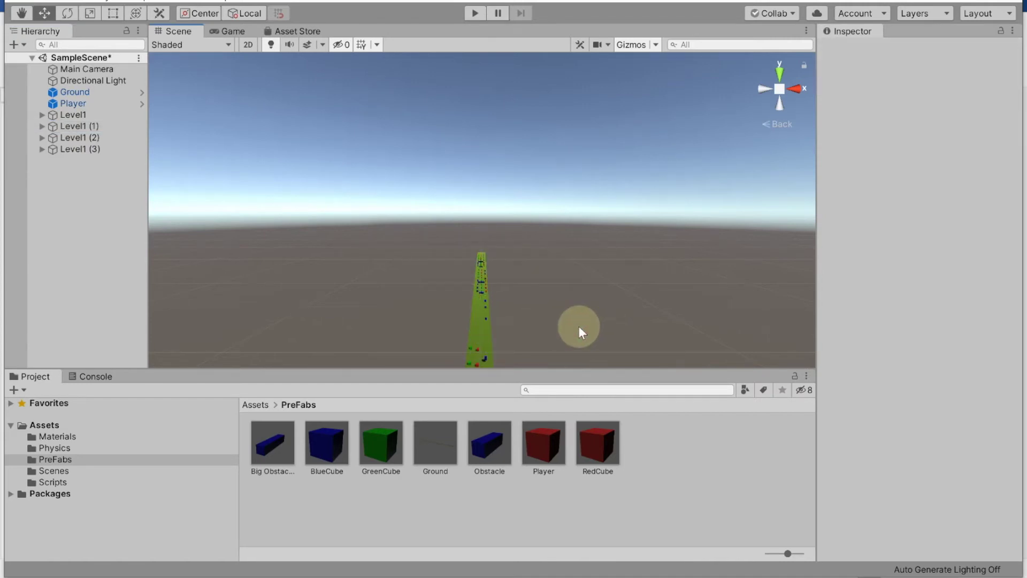
{"action": "left_click", "coordinate": [76, 124]}
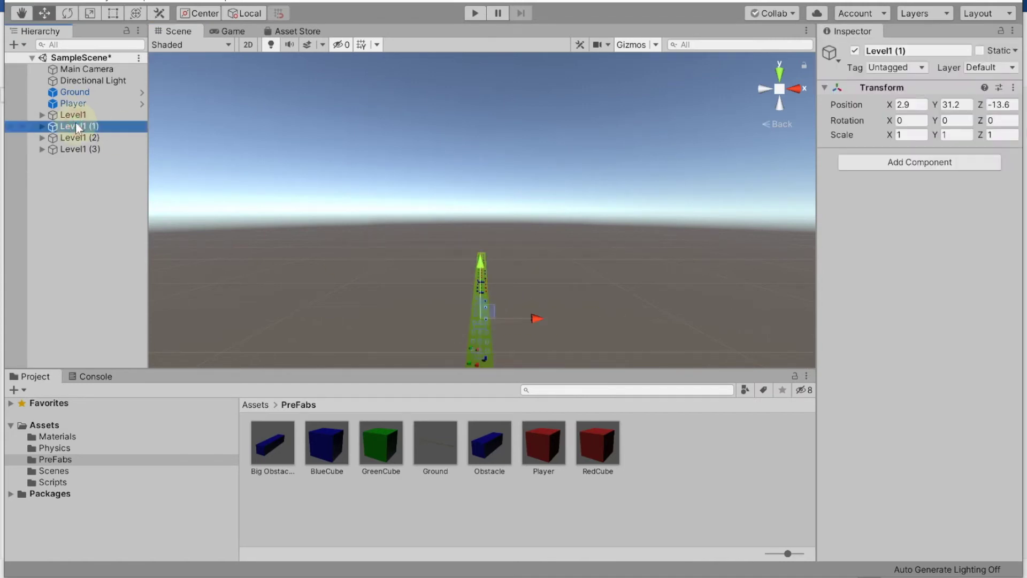
{"action": "left_click", "coordinate": [480, 263]}
{"action": "left_click", "coordinate": [513, 350]}
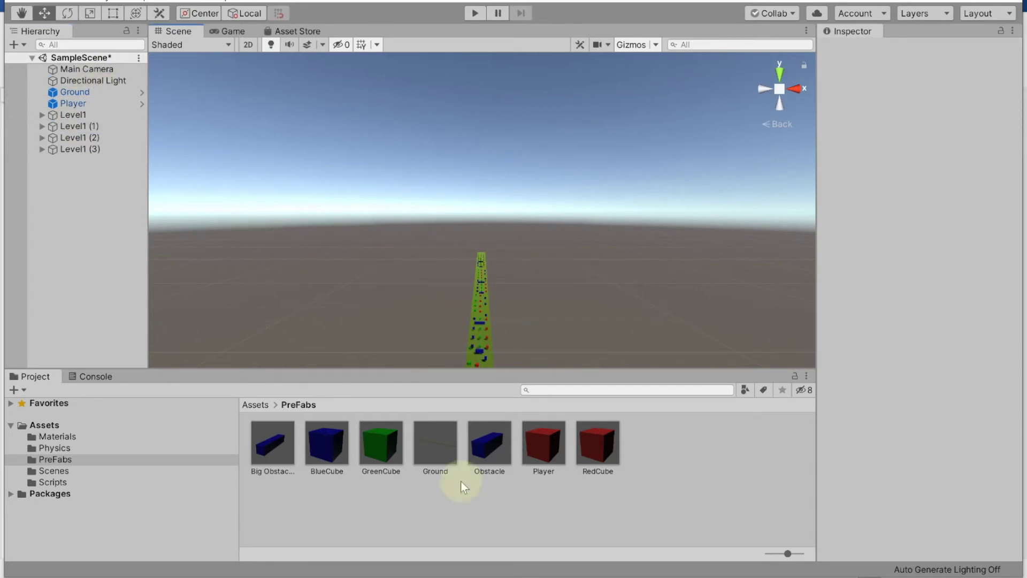
{"action": "left_click", "coordinate": [240, 30]}
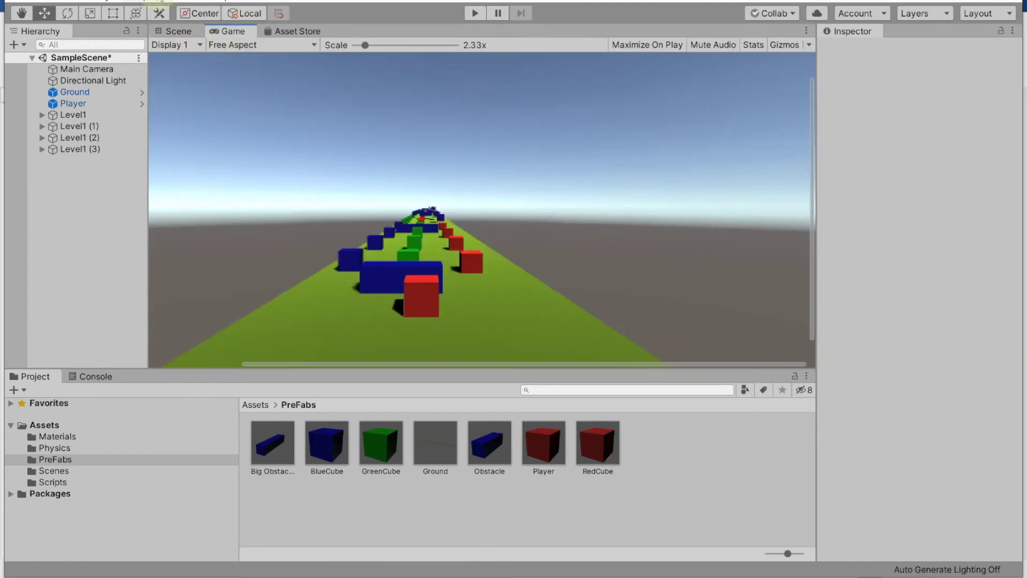
{"action": "left_click", "coordinate": [180, 30]}
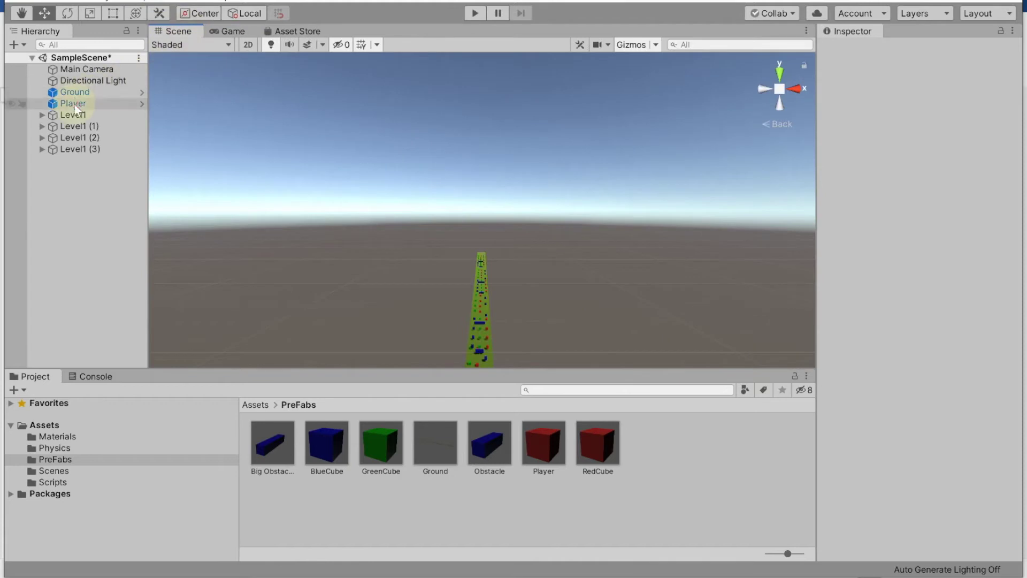
- Drag the Player back to Z -89.4 and check its start in the Game view
{"action": "left_click", "coordinate": [111, 104]}
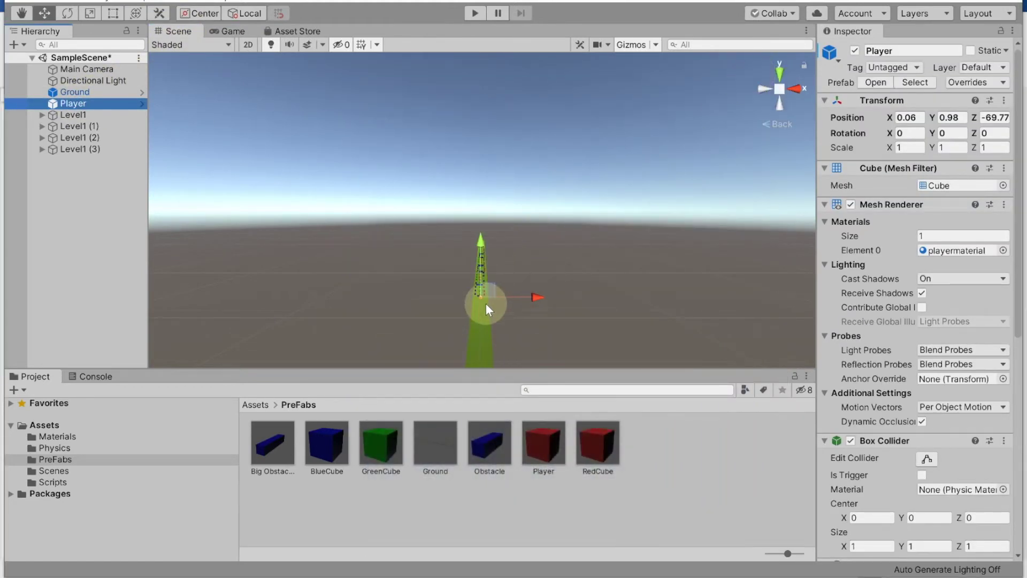
{"action": "left_click_drag", "start_coordinate": [483, 285], "coordinate": [479, 294]}
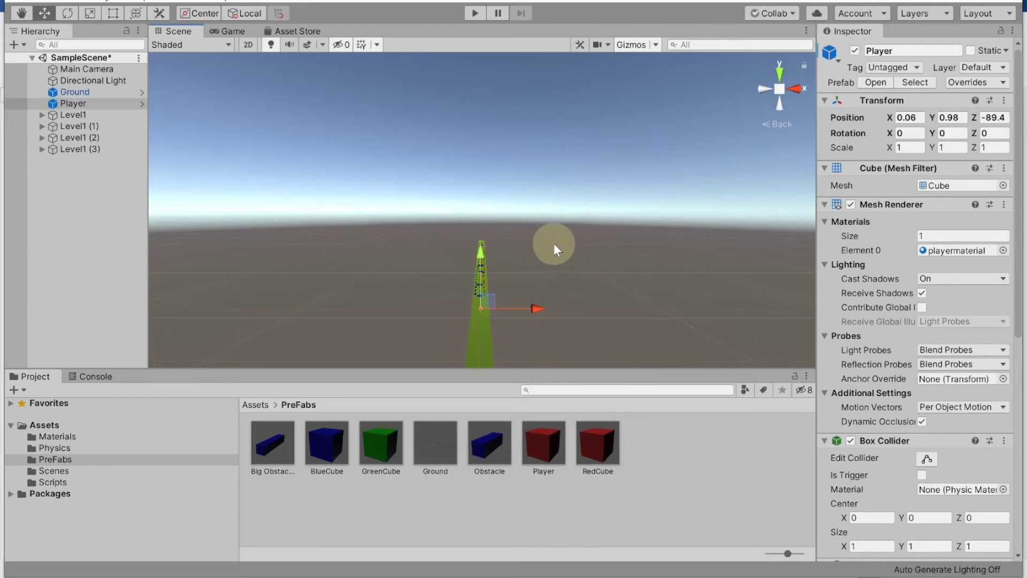
{"action": "left_click", "coordinate": [237, 34]}
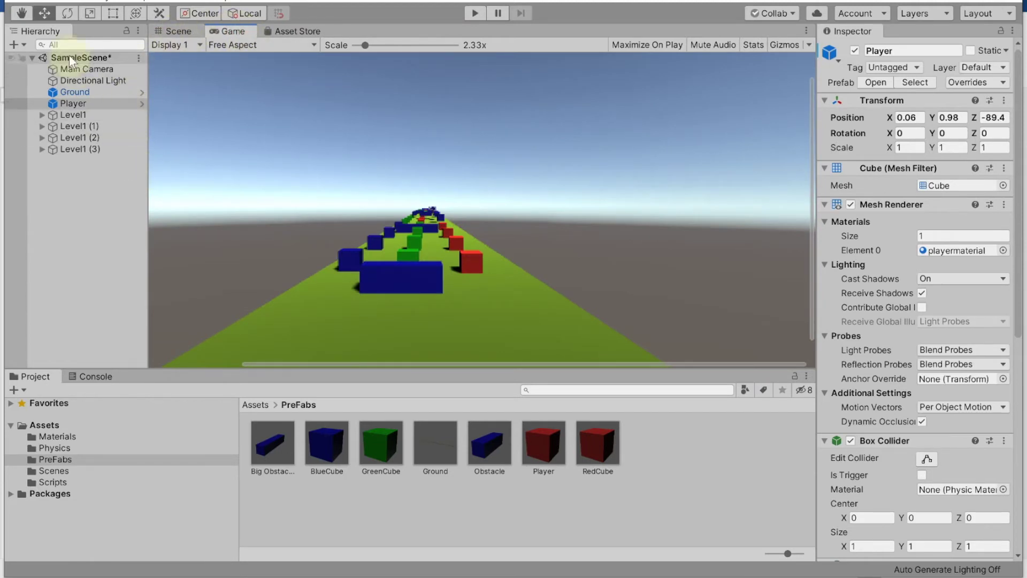
{"action": "left_click", "coordinate": [75, 69]}
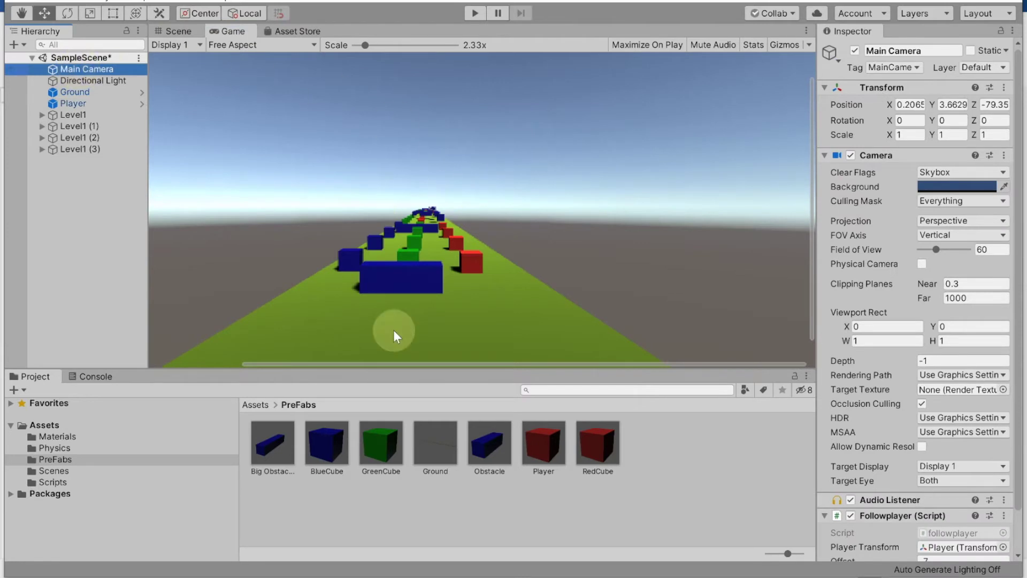
- Snap the Main Camera to the scene view with GameObject > Align With View
{"action": "left_click", "coordinate": [64, 2]}
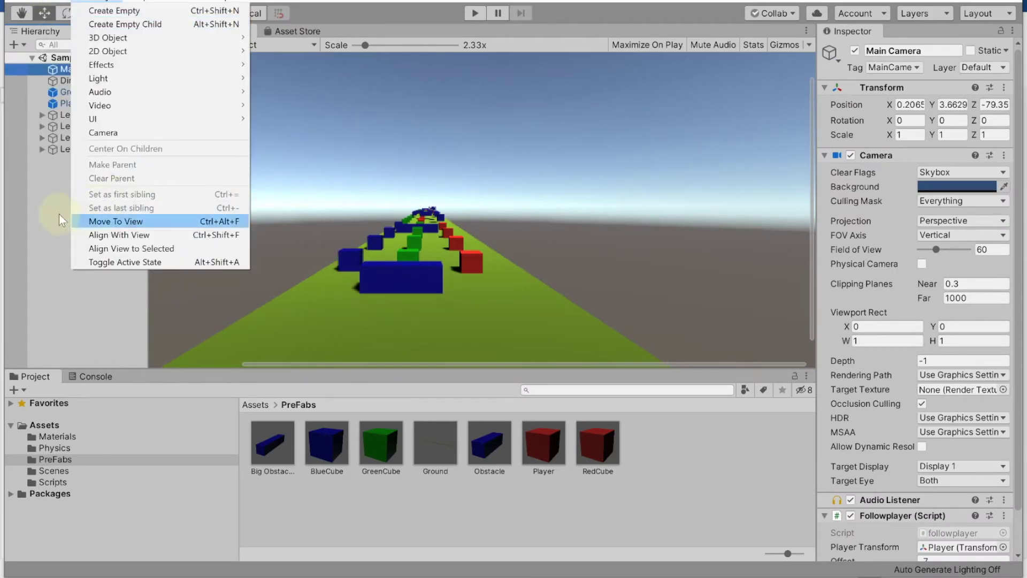
{"action": "left_click", "coordinate": [24, 213]}
{"action": "left_click", "coordinate": [75, 69]}
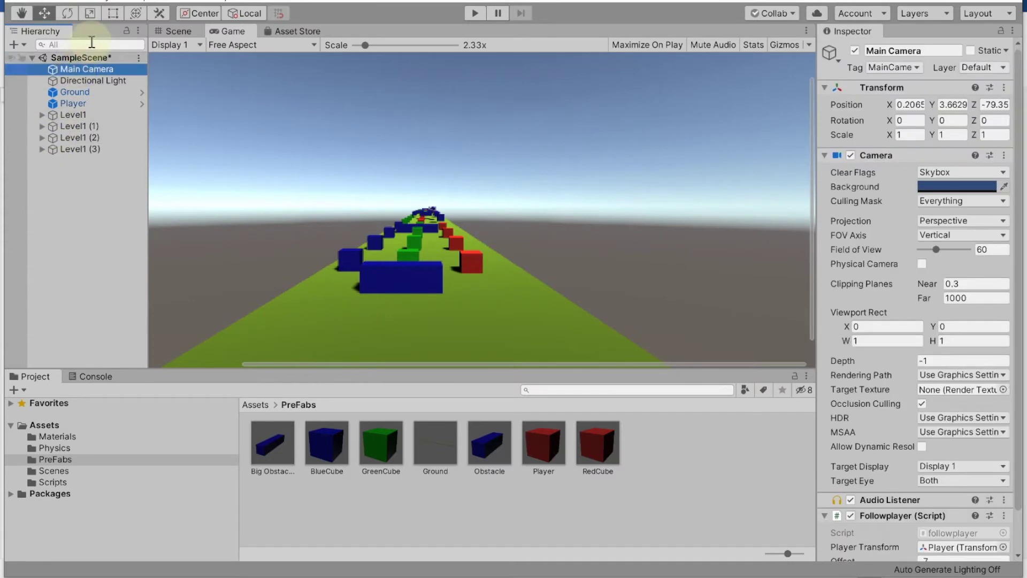
{"action": "left_click", "coordinate": [86, 1]}
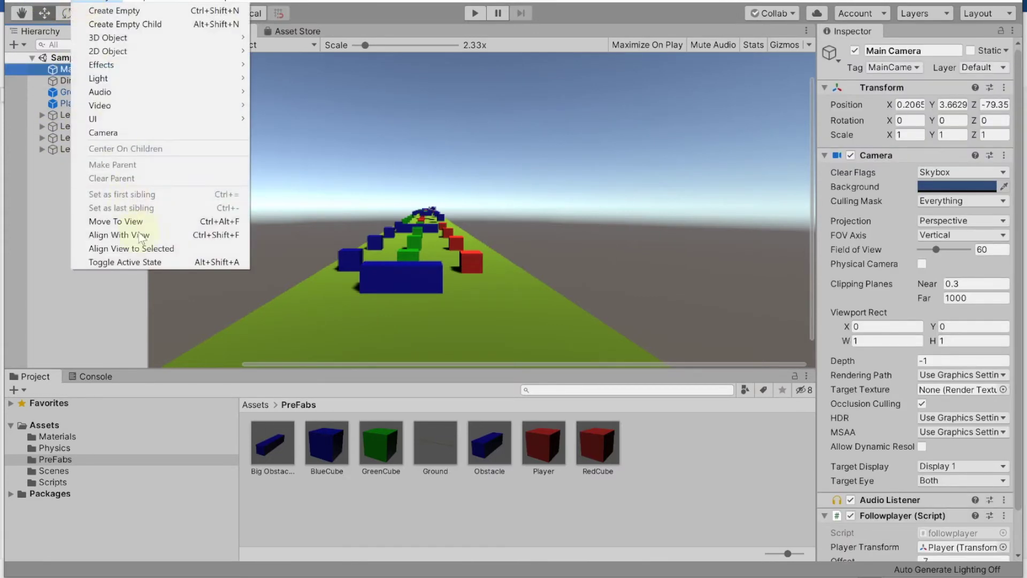
{"action": "left_click", "coordinate": [141, 235]}
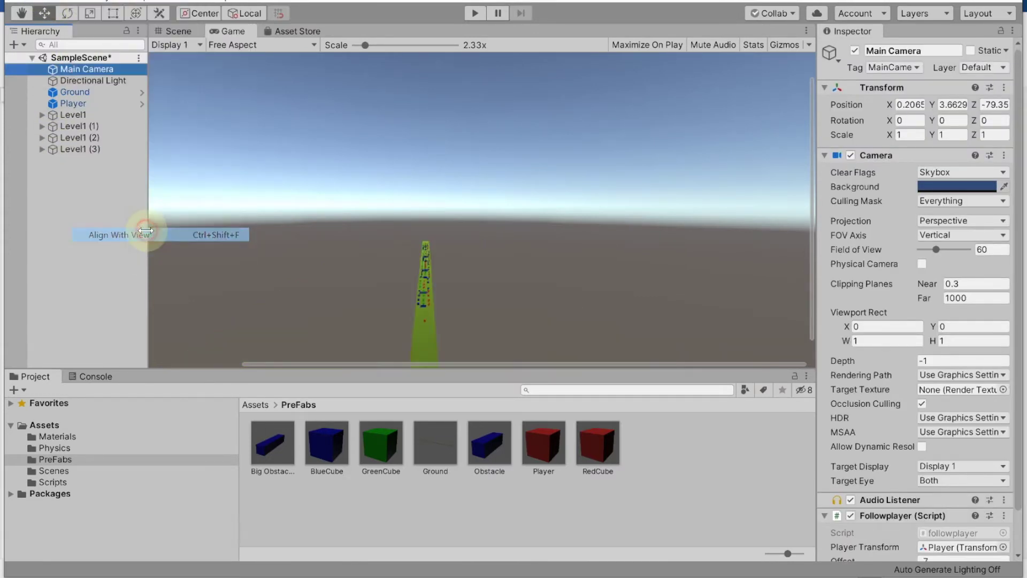
- Compare the Game and Scene views to confirm the camera now sits at Y 55.163, Z -239.7
{"action": "scroll", "coordinate": [491, 320], "scroll_direction": "up", "scroll_amount": 5}
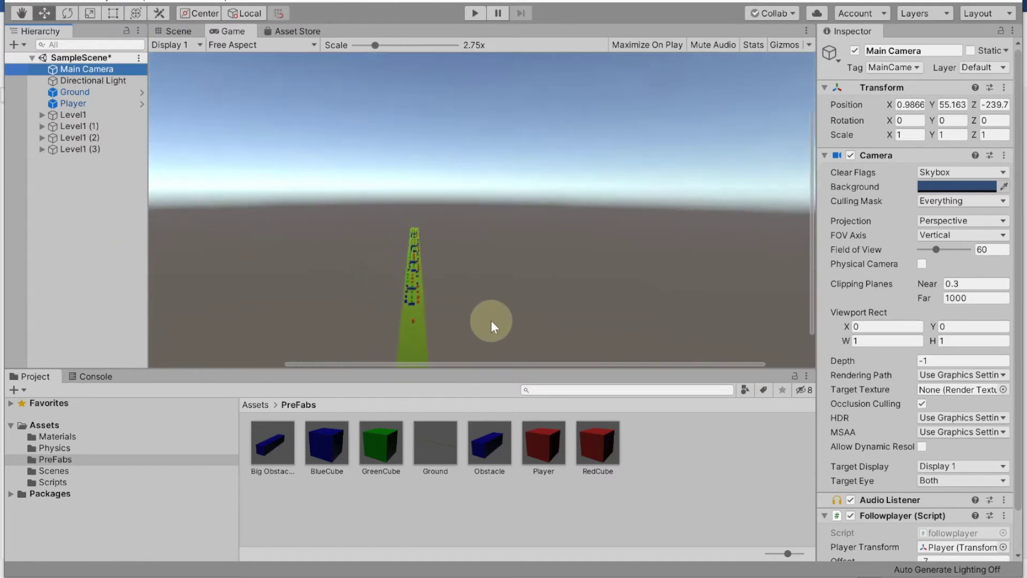
{"action": "left_click", "coordinate": [177, 31]}
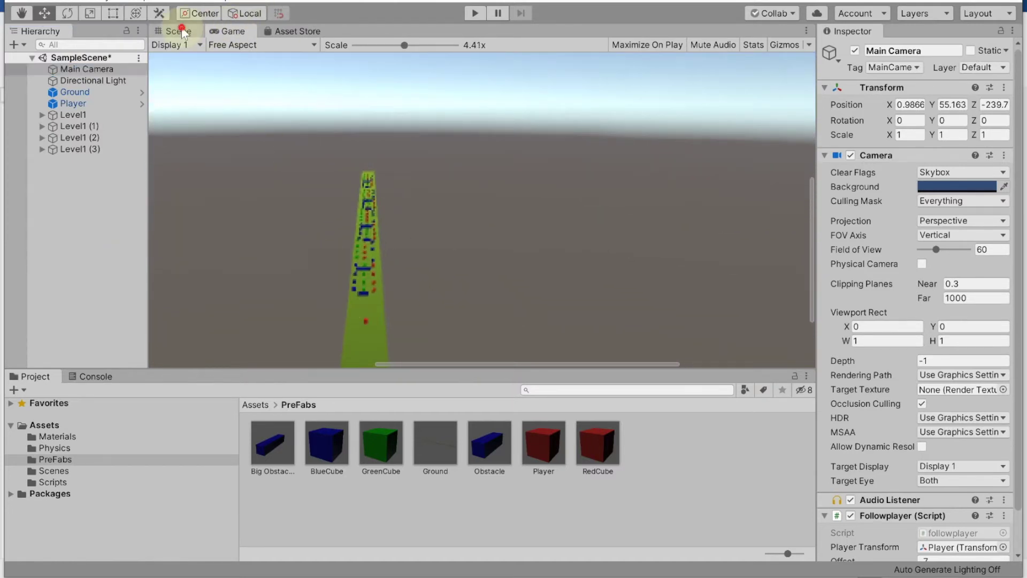
{"action": "left_click", "coordinate": [229, 32]}
{"action": "left_click", "coordinate": [177, 31]}
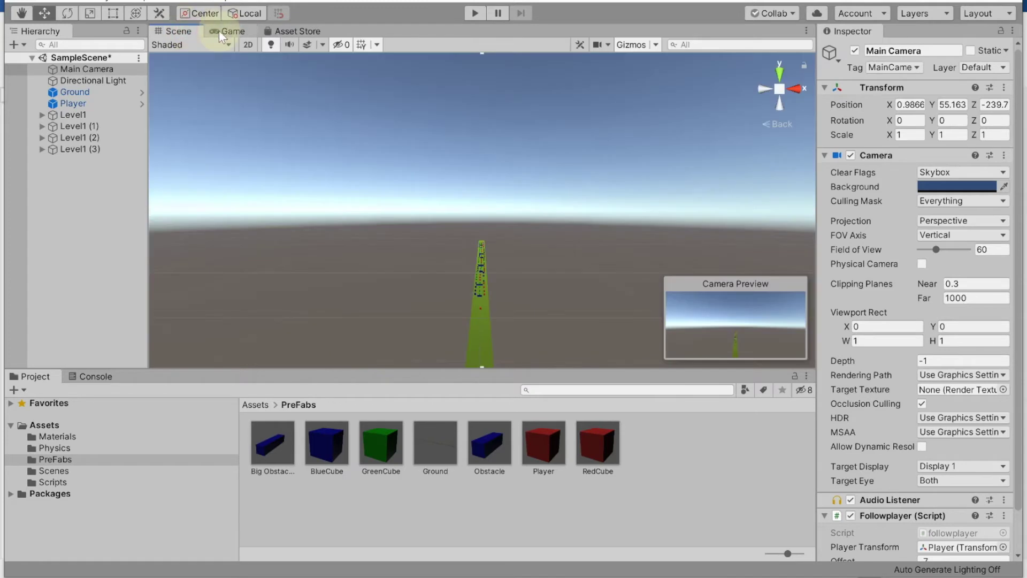
{"action": "left_click", "coordinate": [242, 32]}
{"action": "scroll", "coordinate": [401, 329], "scroll_direction": "up", "scroll_amount": 3}
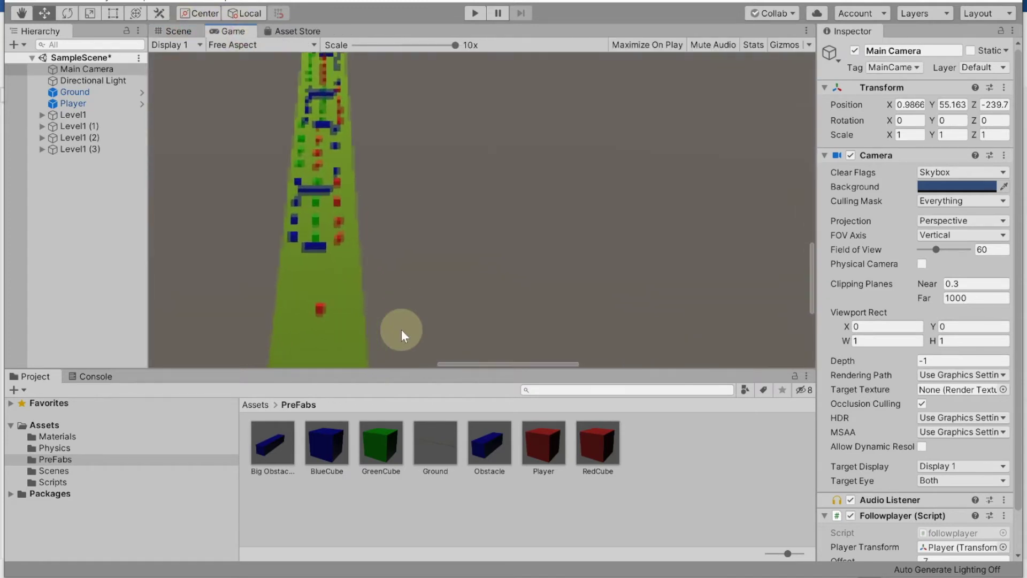
{"action": "scroll", "coordinate": [401, 330], "scroll_direction": "down", "scroll_amount": 3}
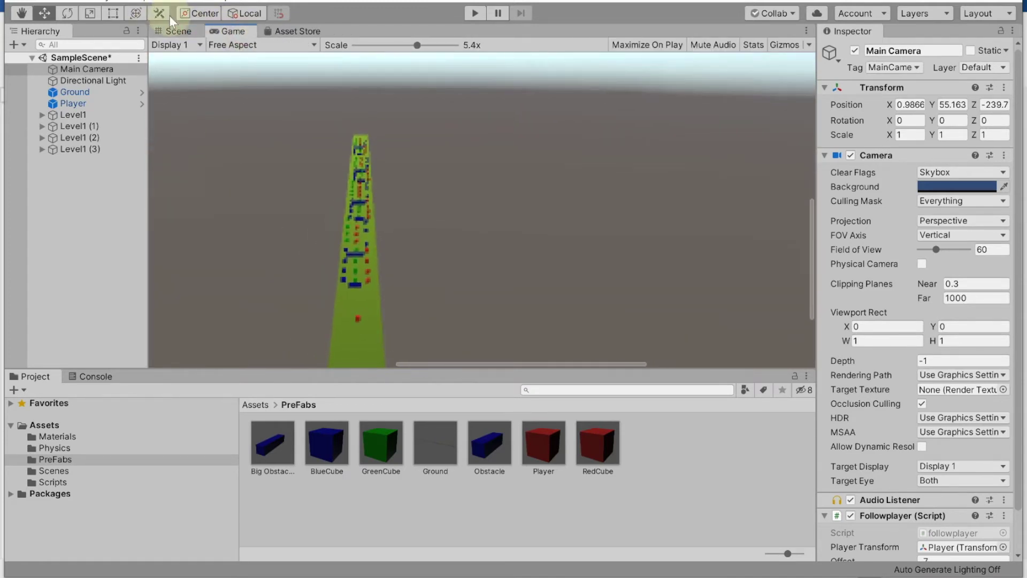
{"action": "left_click", "coordinate": [177, 31]}
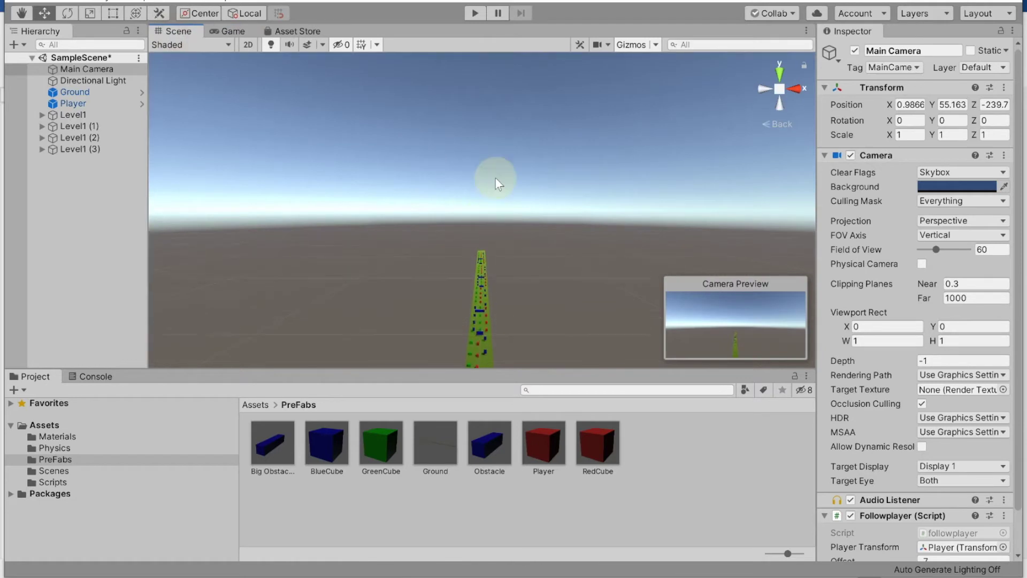
{"action": "mouse_move", "coordinate": [547, 301]}
{"action": "left_mouse_down"}
{"action": "mouse_move", "coordinate": [549, 204]}
{"action": "mouse_move", "coordinate": [505, 196]}
{"action": "left_mouse_up"}
{"action": "scroll", "coordinate": [505, 264], "scroll_direction": "down", "scroll_amount": 3}
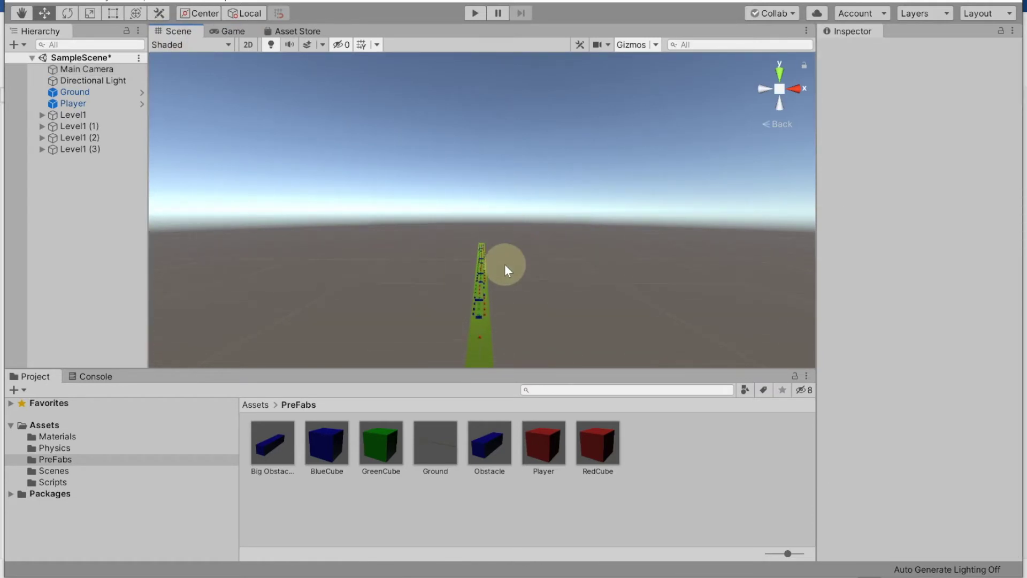
- Pan and zoom the Scene view to just behind the red Player cube at the track start
{"action": "middle_click_drag", "start_coordinate": [505, 265], "coordinate": [502, 278]}
{"action": "left_click_drag", "start_coordinate": [490, 349], "coordinate": [484, 246]}
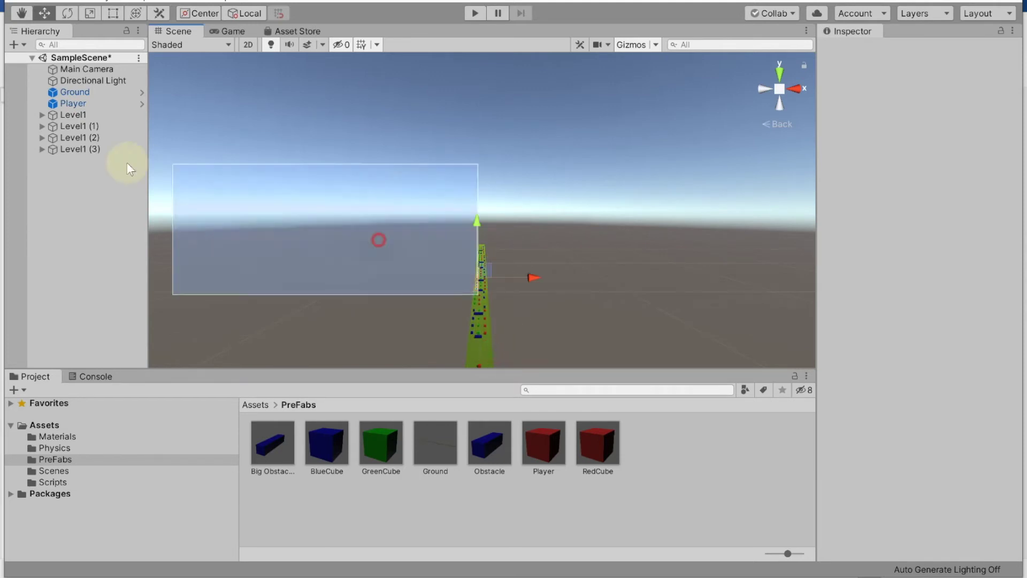
{"action": "left_click", "coordinate": [22, 16]}
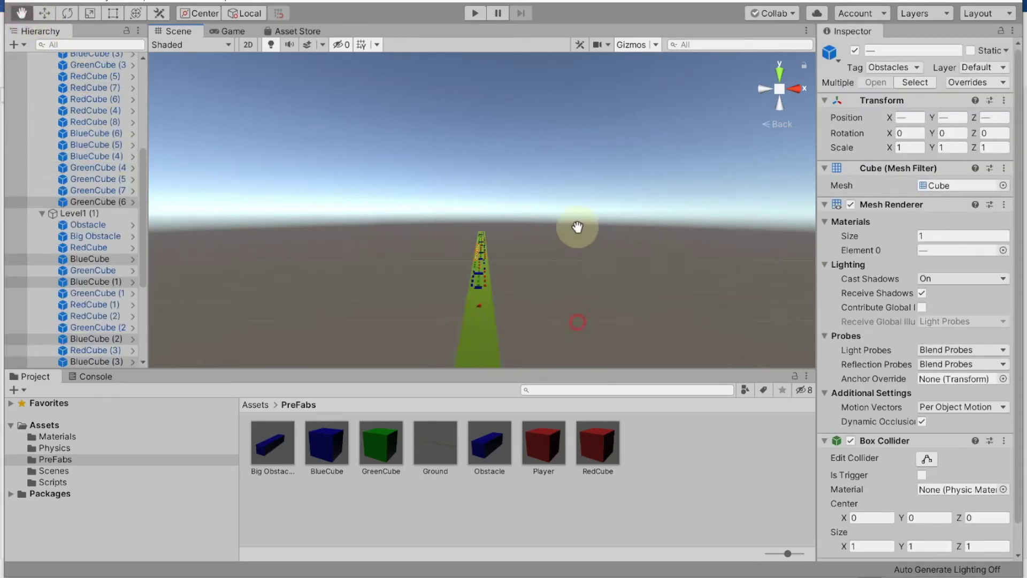
{"action": "left_click_drag", "start_coordinate": [578, 241], "coordinate": [578, 199]}
{"action": "scroll", "coordinate": [543, 254], "scroll_direction": "up", "scroll_amount": 2}
{"action": "scroll", "coordinate": [542, 253], "scroll_direction": "up", "scroll_amount": 2}
{"action": "scroll", "coordinate": [543, 254], "scroll_direction": "up", "scroll_amount": 2}
{"action": "scroll", "coordinate": [542, 254], "scroll_direction": "up", "scroll_amount": 2}
{"action": "scroll", "coordinate": [542, 254], "scroll_direction": "up", "scroll_amount": 1}
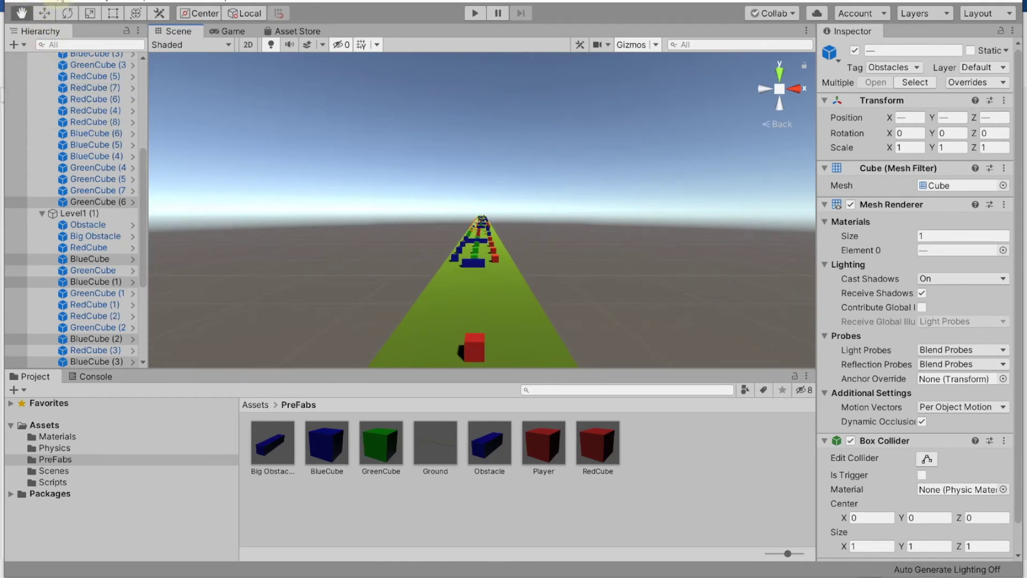
{"action": "left_click_drag", "start_coordinate": [142, 202], "coordinate": [141, 63]}
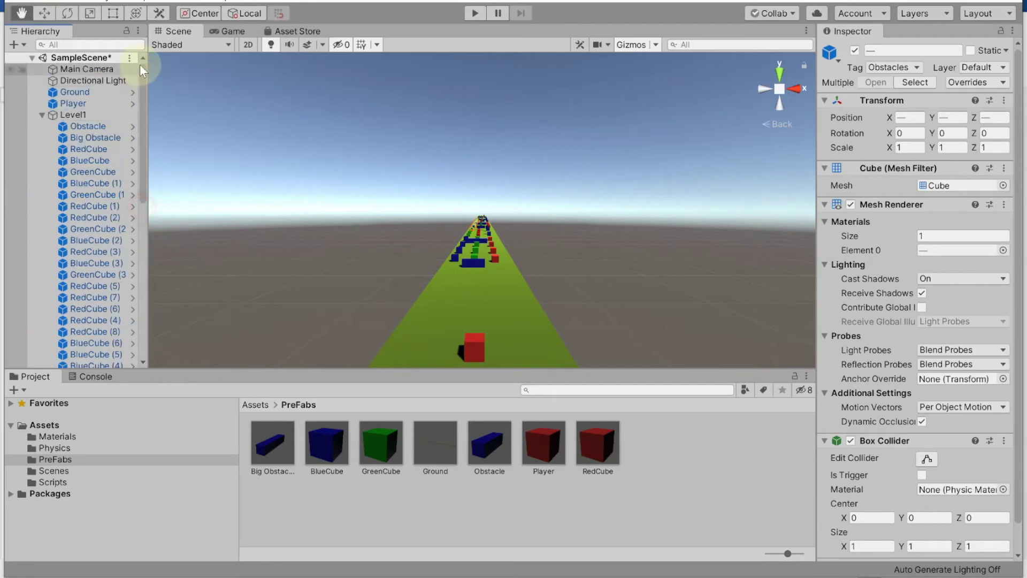
- Align the Main Camera with the scene view so it sits low behind the Player
{"action": "left_click", "coordinate": [93, 74]}
{"action": "left_click", "coordinate": [88, 2]}
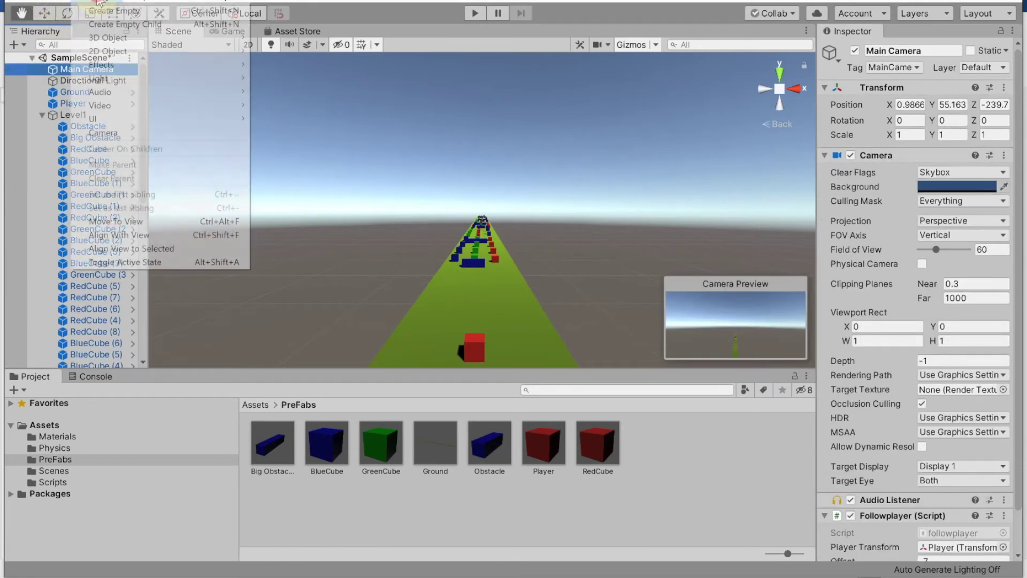
{"action": "left_click", "coordinate": [130, 236]}
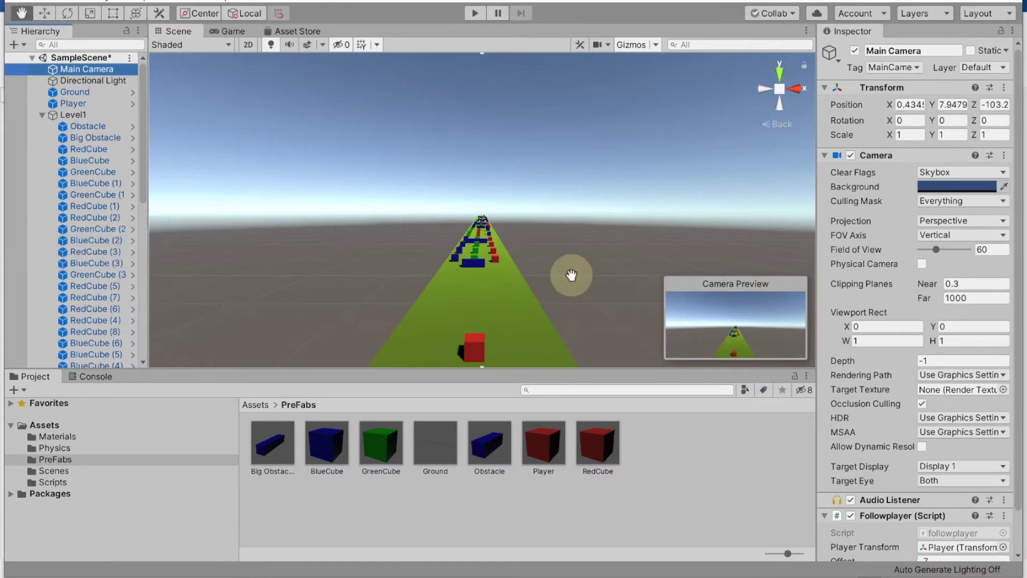
- Test-play the level, then stop the run
{"action": "left_click", "coordinate": [474, 13]}
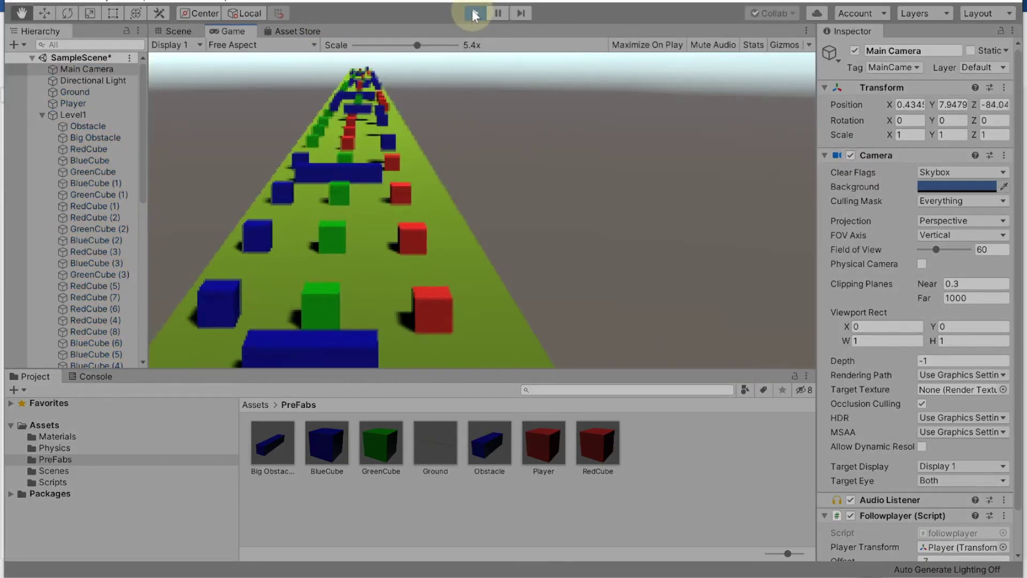
{"action": "left_click", "coordinate": [474, 13]}
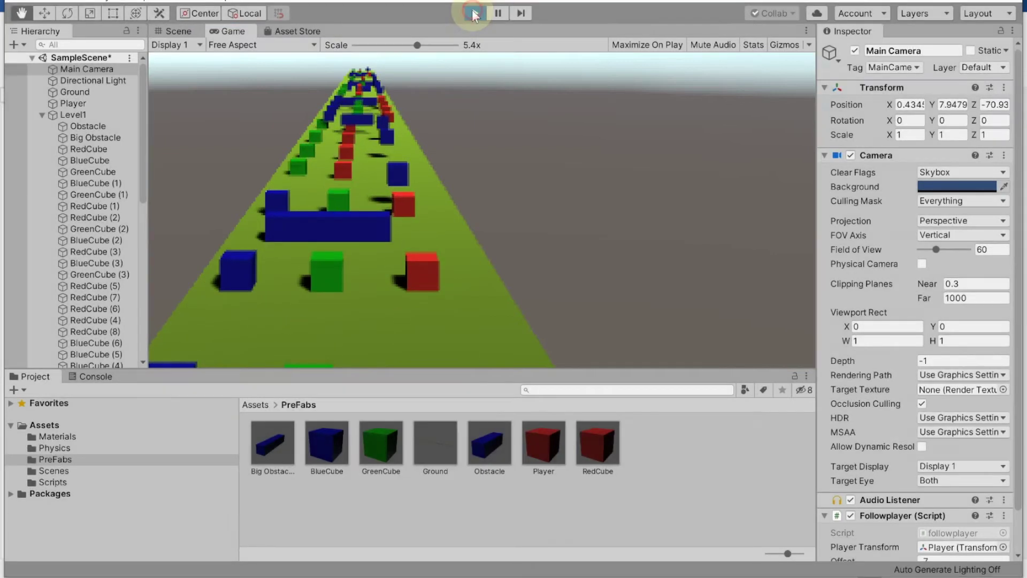
{"action": "left_click_drag", "start_coordinate": [475, 348], "coordinate": [483, 316], "text": "alt"}
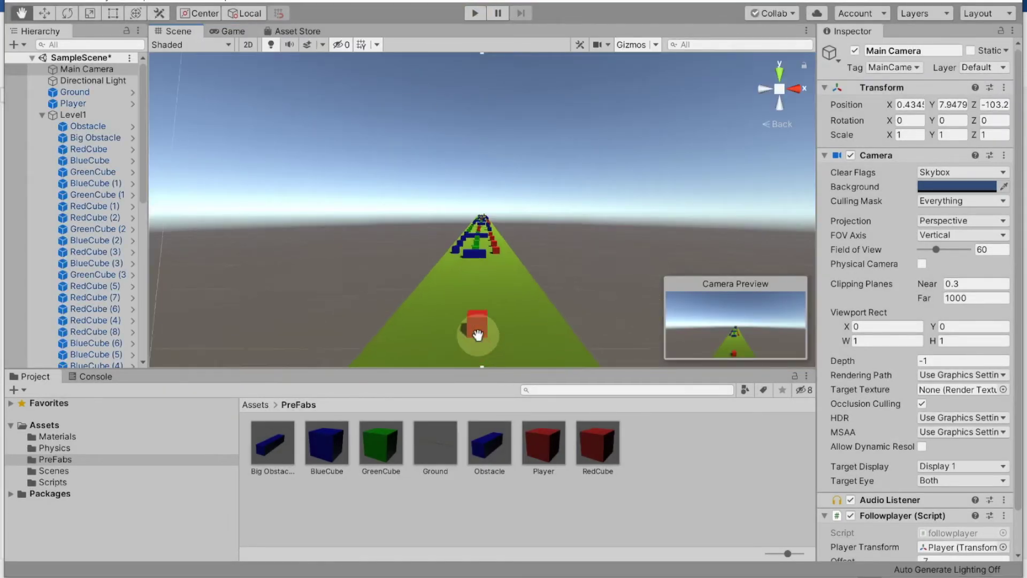
- Minimize the Bandicam recorder window to bring the Unity scene back into view
{"action": "middle_click_drag", "start_coordinate": [586, 330], "coordinate": [580, 300]}
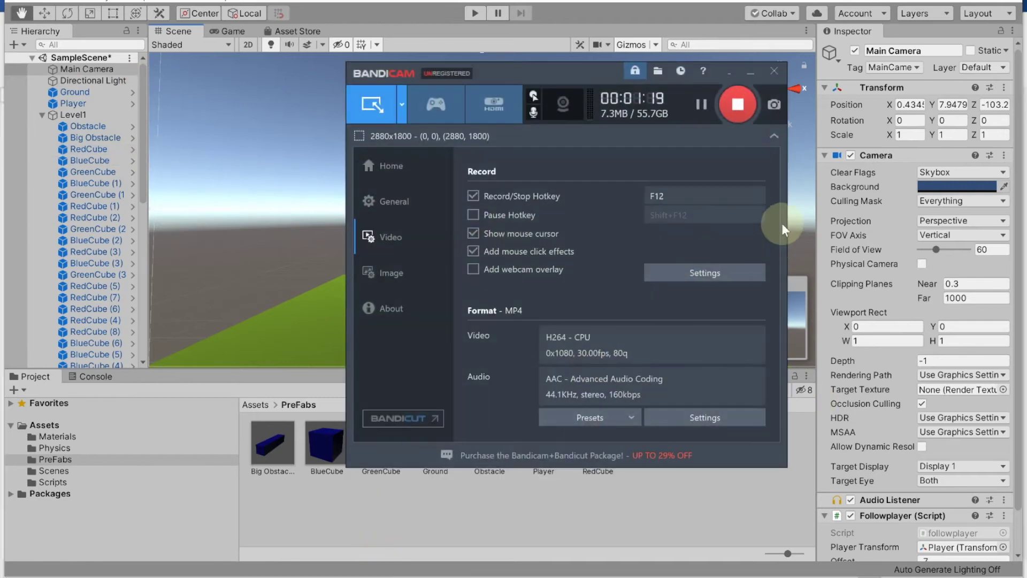
{"action": "left_click", "coordinate": [750, 71]}
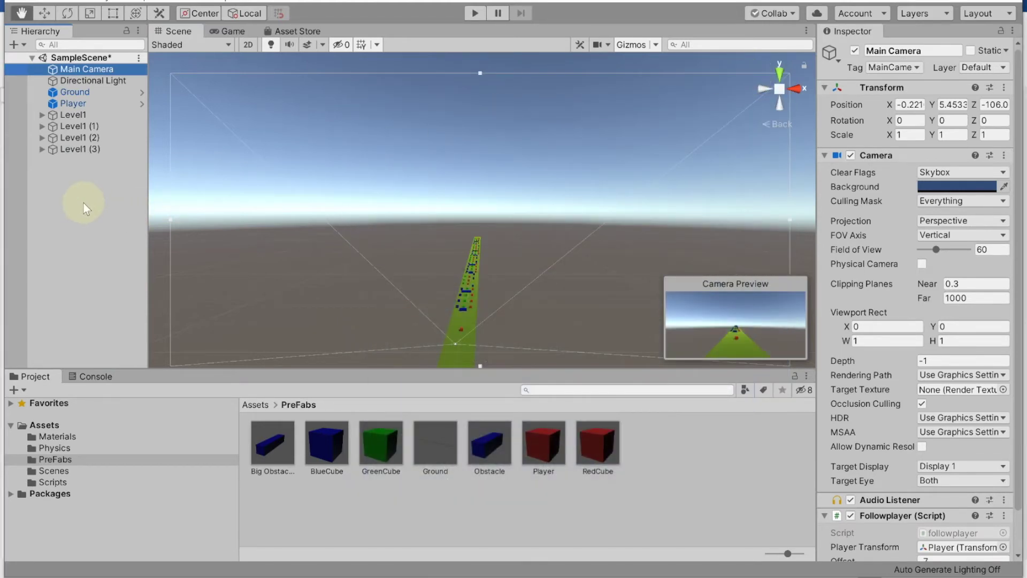
- Add a new 3D Cube to the scene from the Hierarchy
{"action": "right_click", "coordinate": [62, 176]}
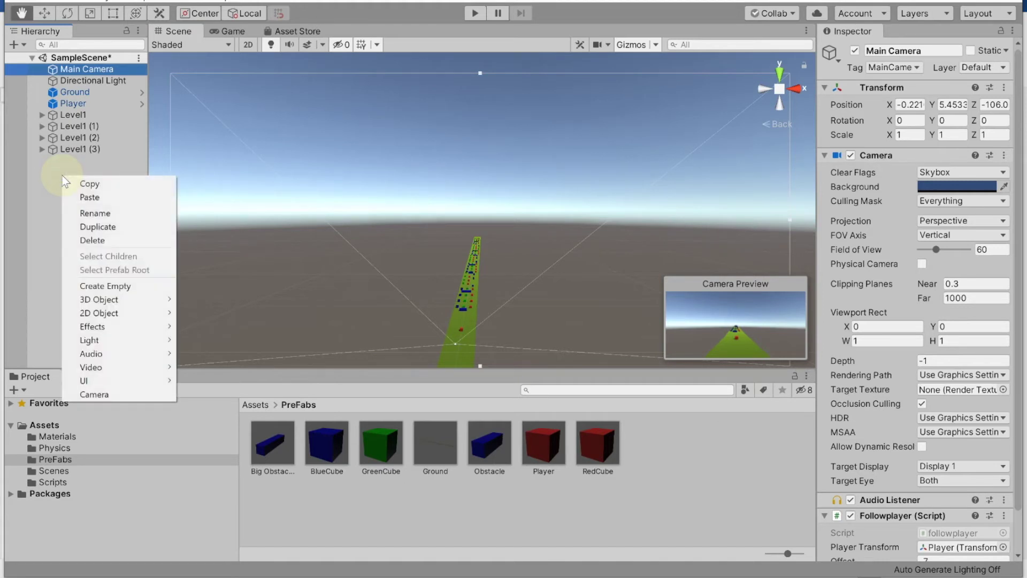
{"action": "mouse_move", "coordinate": [156, 300]}
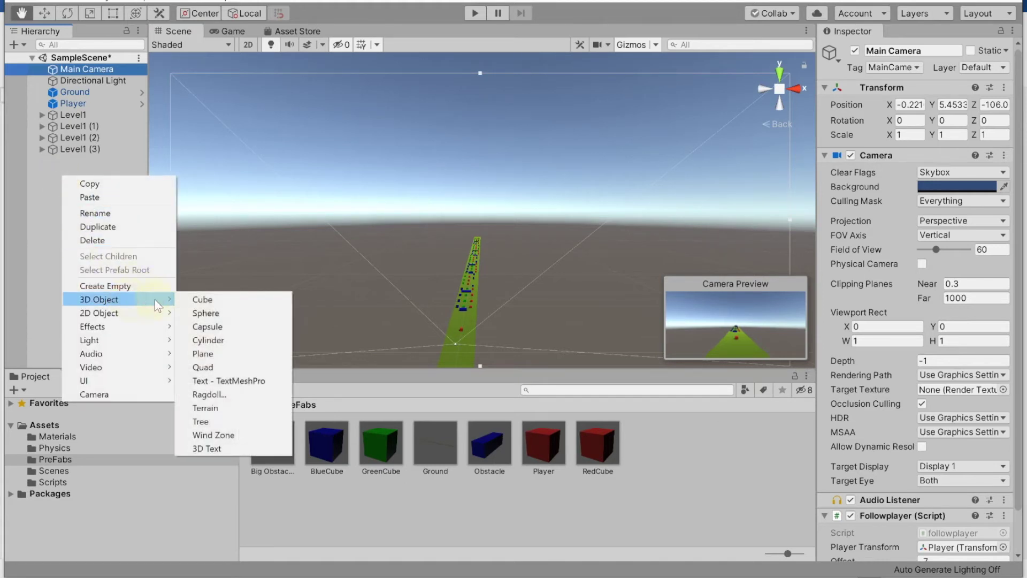
{"action": "left_click", "coordinate": [222, 296]}
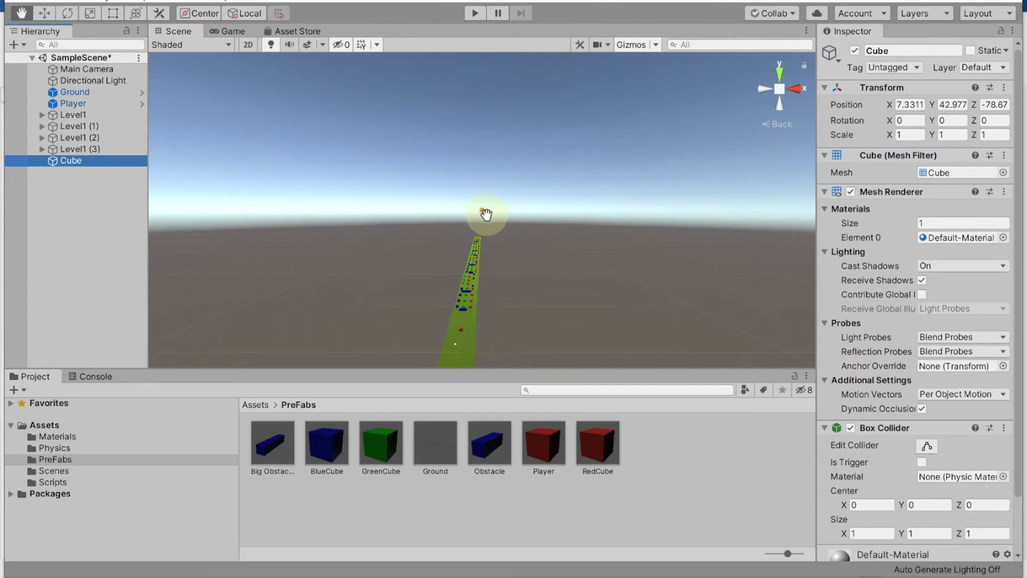
- Move the cube beside the near end of the green road, around X 7.73, Z -171.7
{"action": "left_click", "coordinate": [46, 14]}
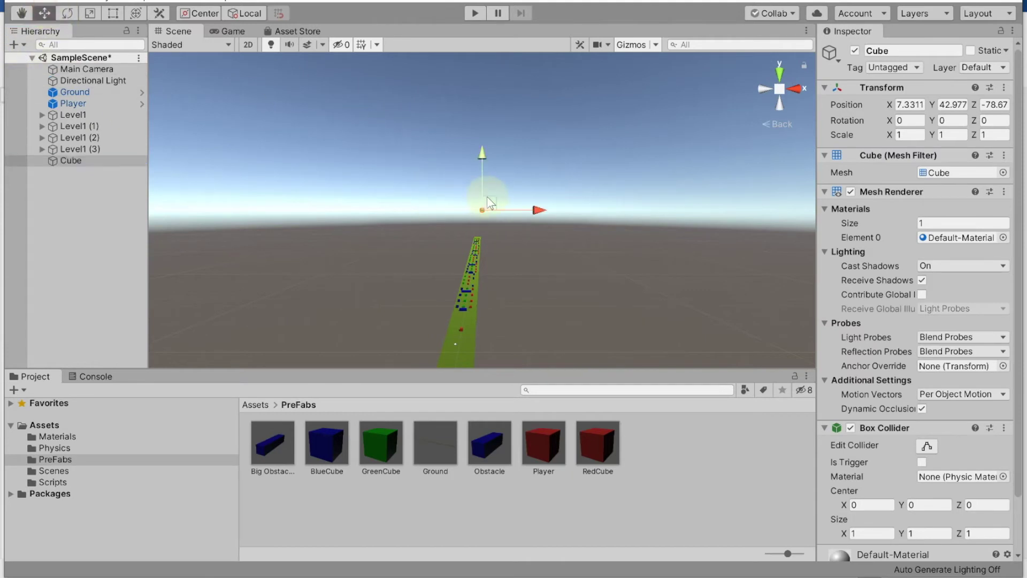
{"action": "left_click_drag", "start_coordinate": [483, 211], "coordinate": [650, 219]}
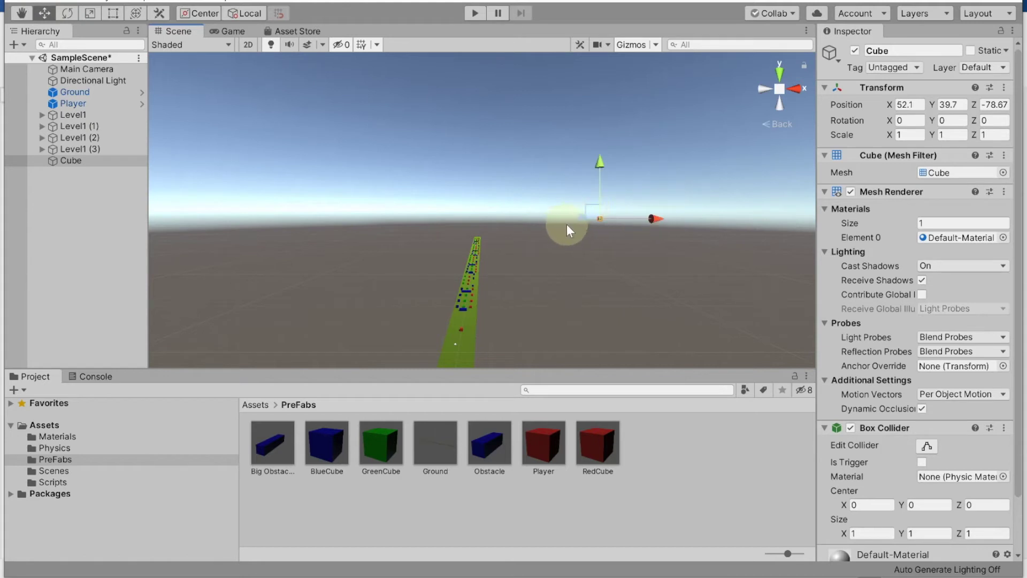
{"action": "mouse_move", "coordinate": [581, 219]}
{"action": "left_mouse_down"}
{"action": "mouse_move", "coordinate": [611, 262]}
{"action": "mouse_move", "coordinate": [558, 262]}
{"action": "left_mouse_up"}
{"action": "left_click_drag", "start_coordinate": [519, 215], "coordinate": [568, 399]}
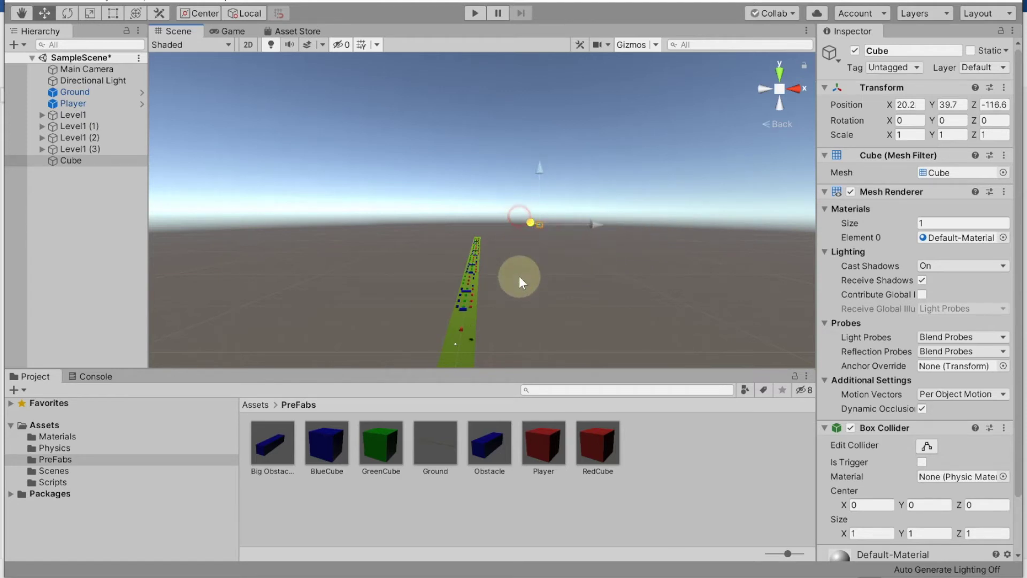
{"action": "mouse_move", "coordinate": [551, 301]}
{"action": "left_mouse_down"}
{"action": "mouse_move", "coordinate": [753, 266]}
{"action": "mouse_move", "coordinate": [499, 257]}
{"action": "mouse_move", "coordinate": [545, 278]}
{"action": "left_mouse_up"}
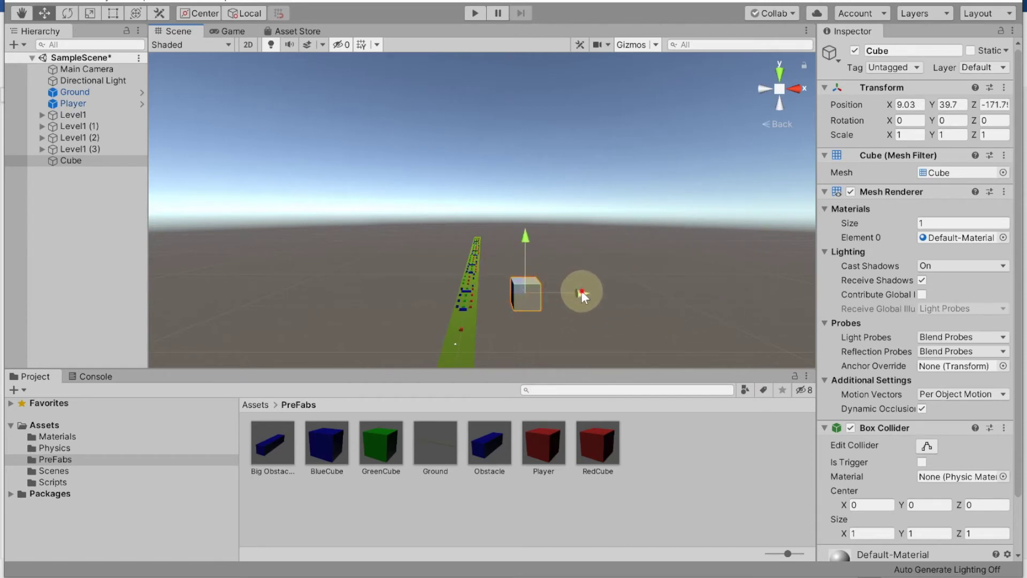
{"action": "left_click_drag", "start_coordinate": [582, 293], "coordinate": [549, 300]}
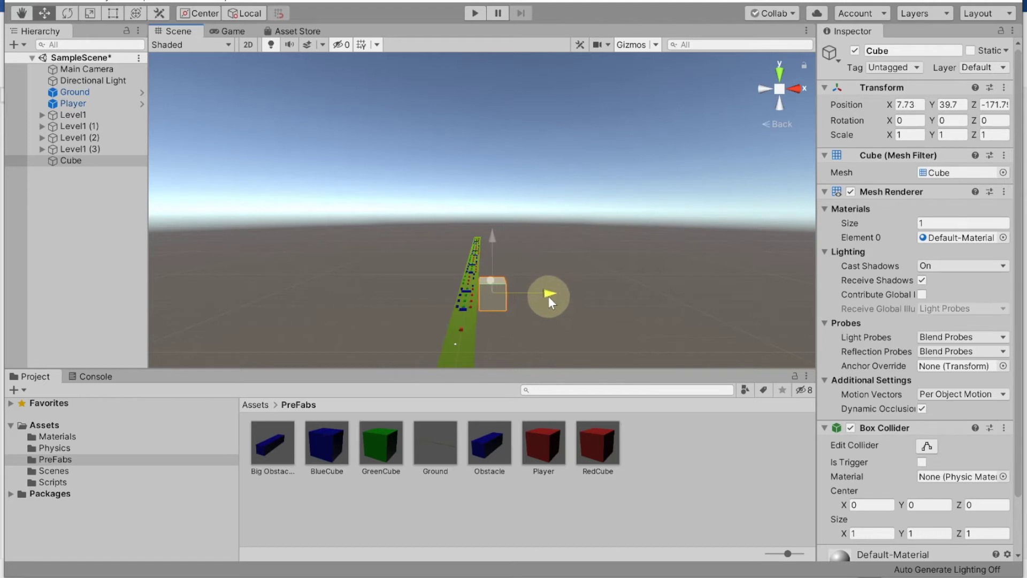
{"action": "left_click", "coordinate": [515, 316]}
{"action": "left_click", "coordinate": [500, 297]}
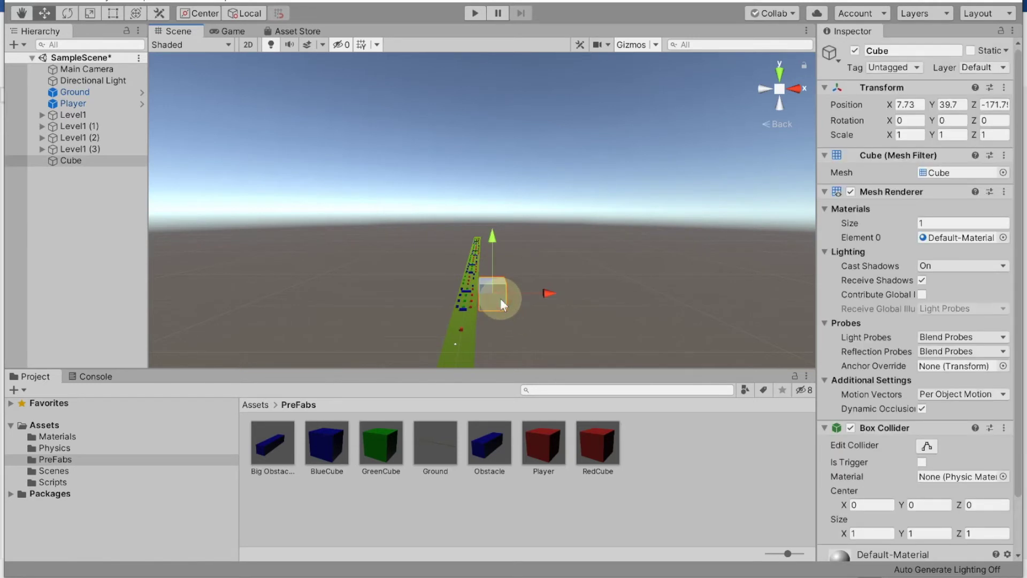
{"action": "left_click", "coordinate": [70, 161]}
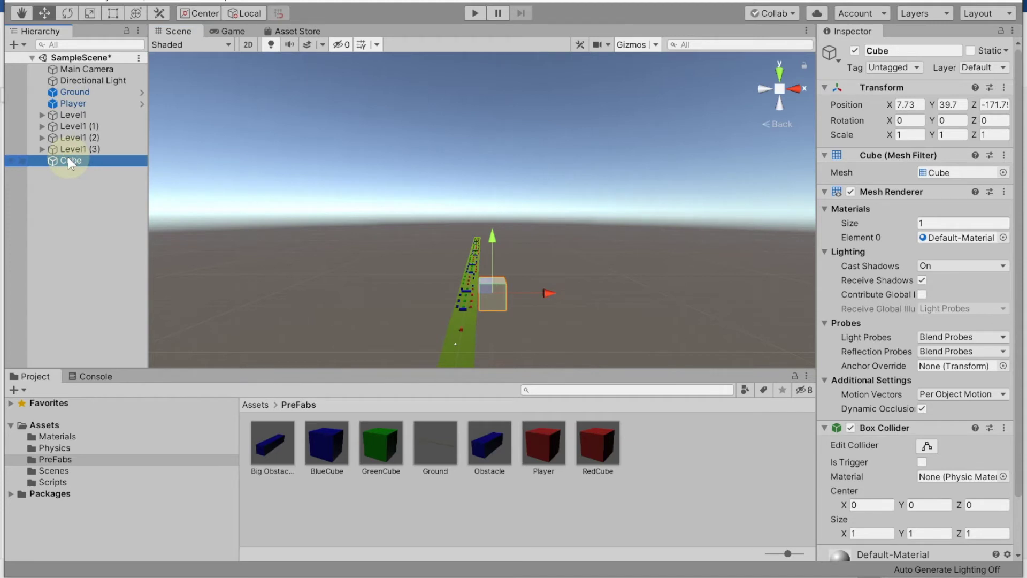
- Duplicate the cube twice to form a first row of three cubes
{"action": "key", "text": "ctrl+d"}
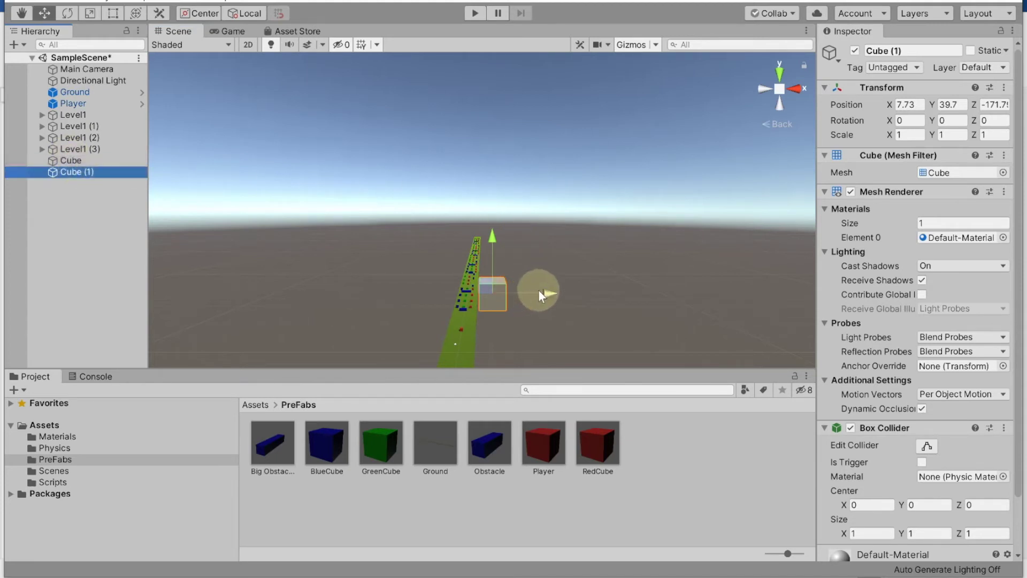
{"action": "left_click_drag", "start_coordinate": [539, 290], "coordinate": [570, 283]}
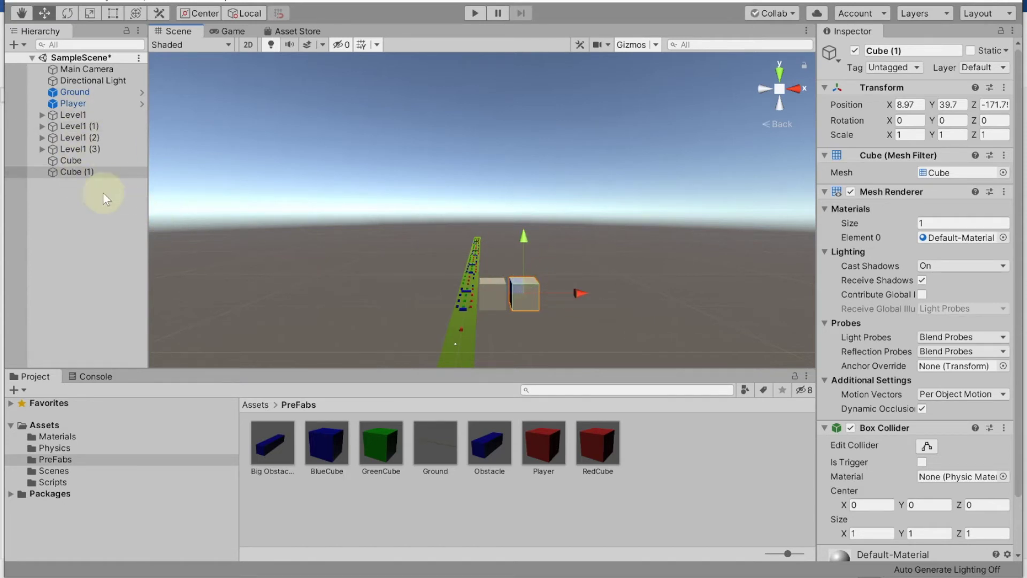
{"action": "left_click", "coordinate": [78, 172]}
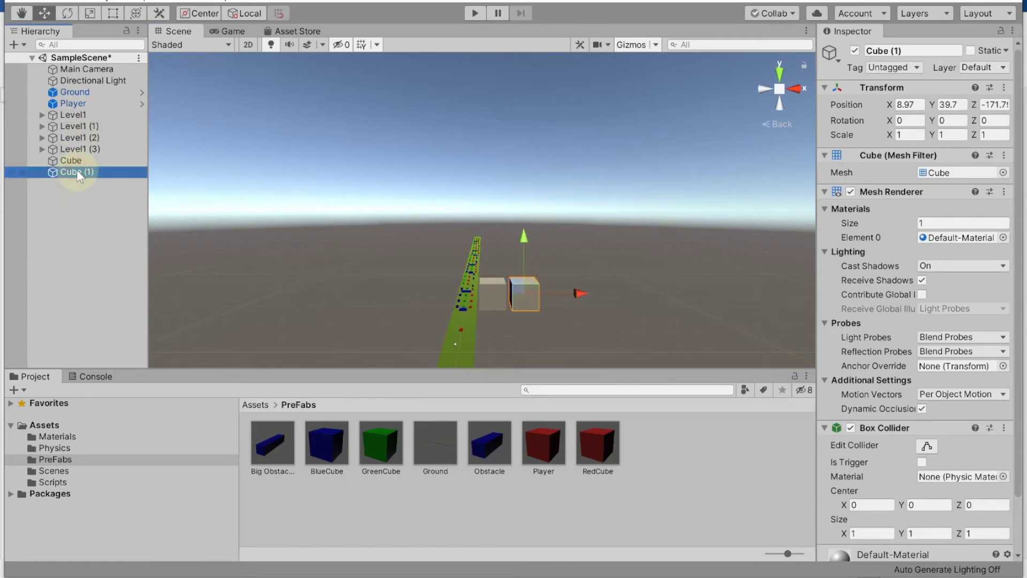
{"action": "key", "text": "ctrl+d"}
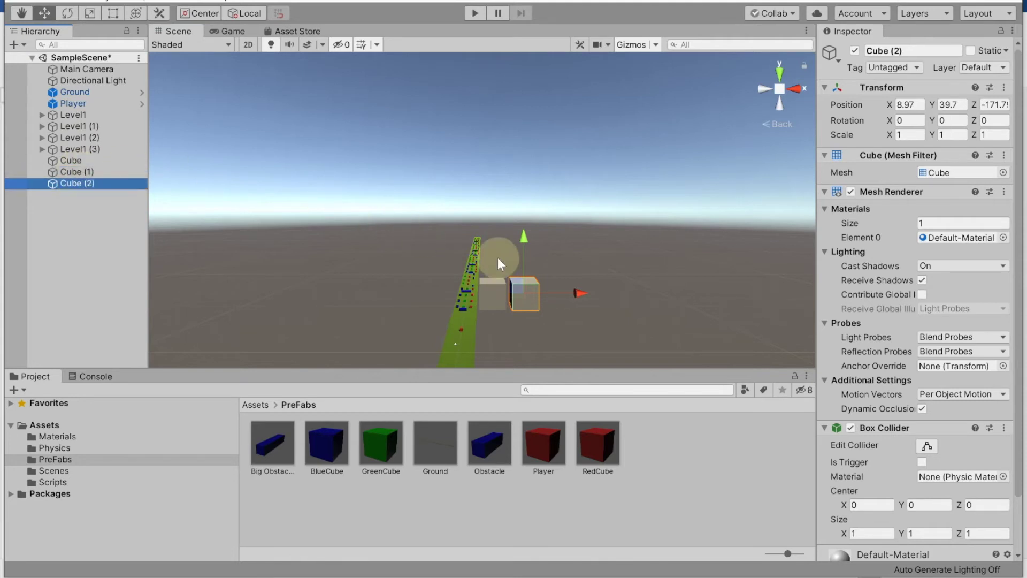
{"action": "mouse_move", "coordinate": [585, 295]}
{"action": "left_mouse_down"}
{"action": "mouse_move", "coordinate": [627, 289]}
{"action": "mouse_move", "coordinate": [615, 287]}
{"action": "left_mouse_up"}
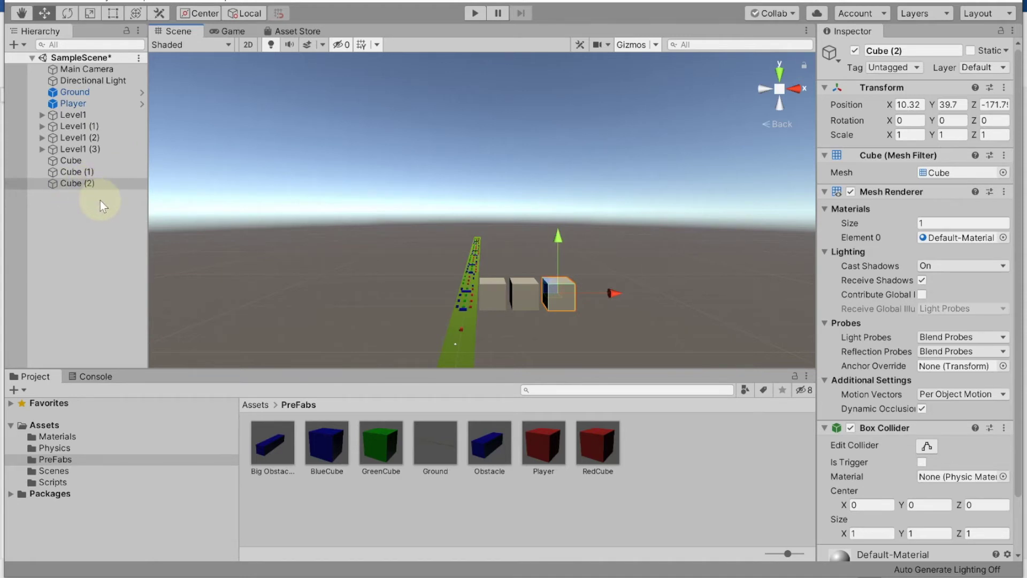
- Duplicate again and place Cube (3) behind the first row to start a second row
{"action": "key", "text": "ctrl+d"}
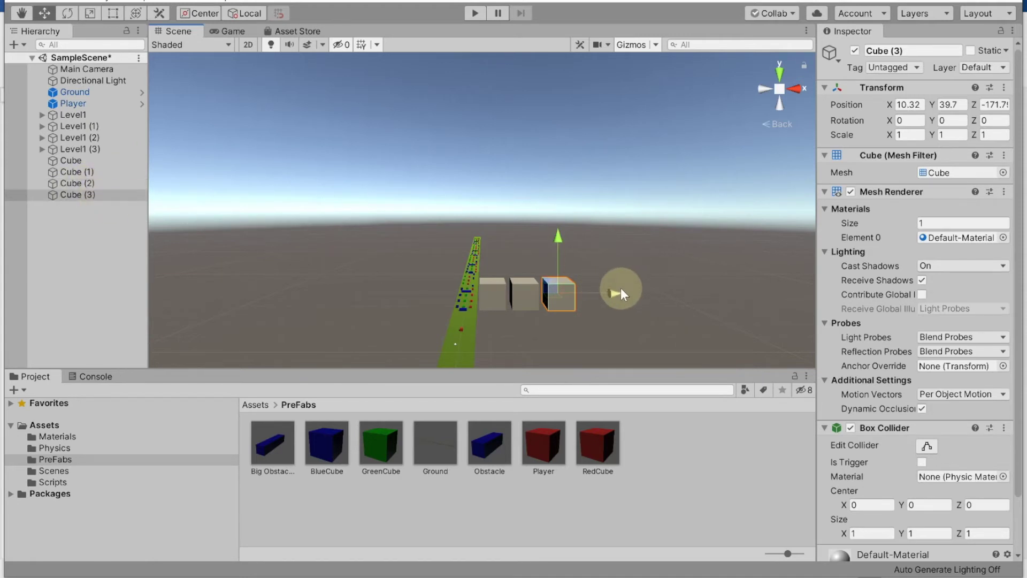
{"action": "left_click", "coordinate": [543, 280]}
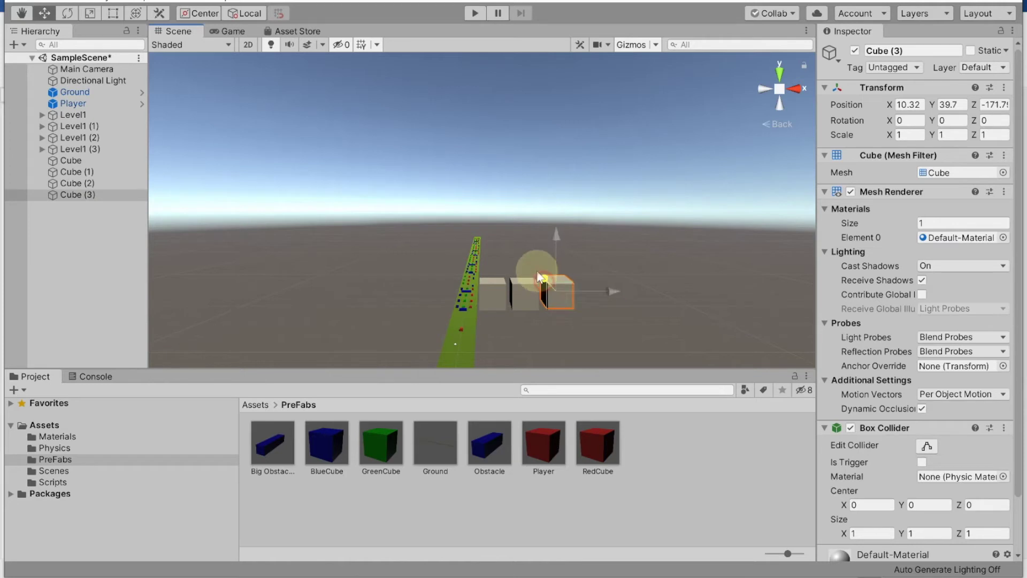
{"action": "left_click_drag", "start_coordinate": [543, 280], "coordinate": [529, 233]}
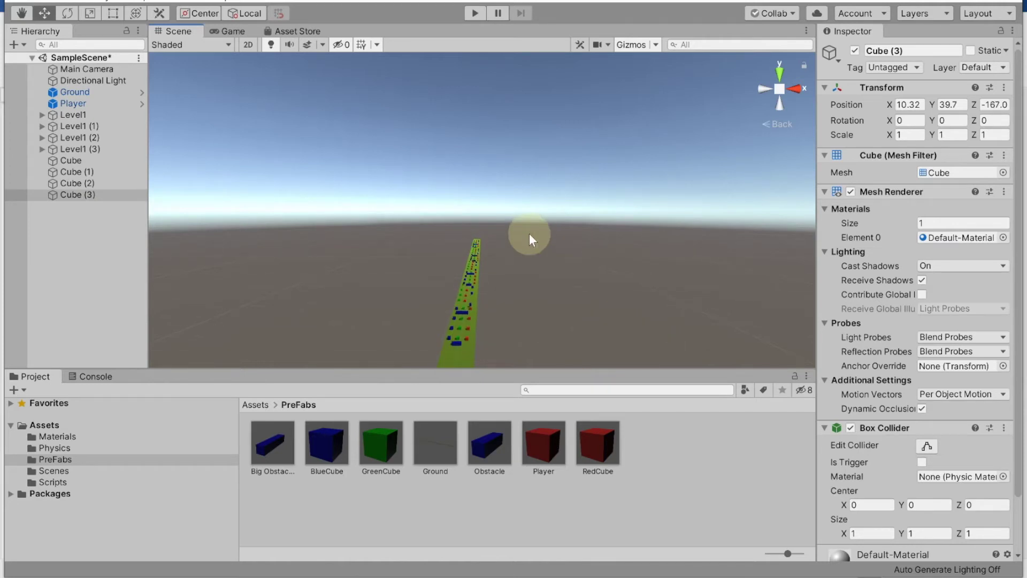
{"action": "left_click_drag", "start_coordinate": [528, 234], "coordinate": [531, 237]}
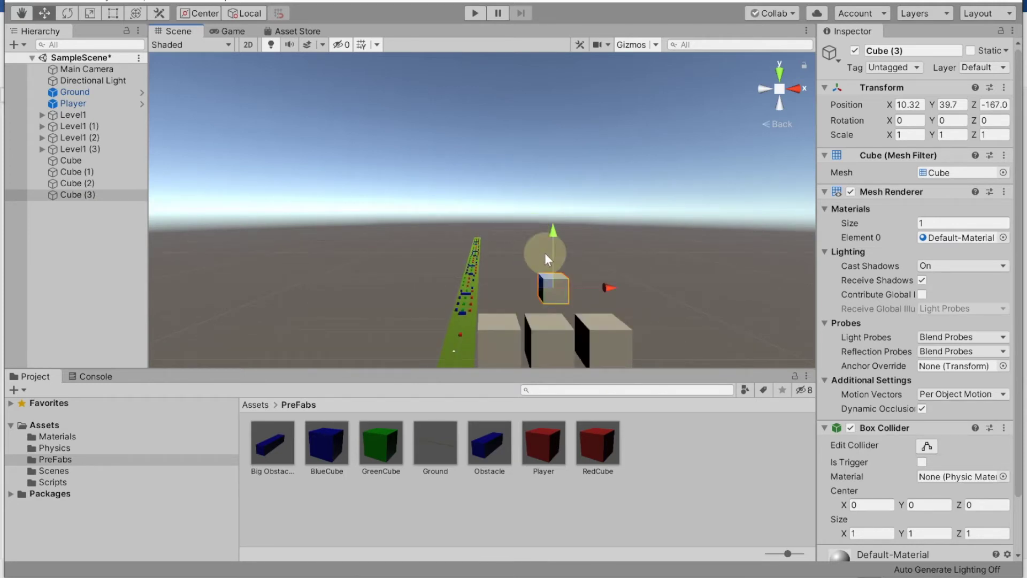
{"action": "left_click", "coordinate": [588, 284]}
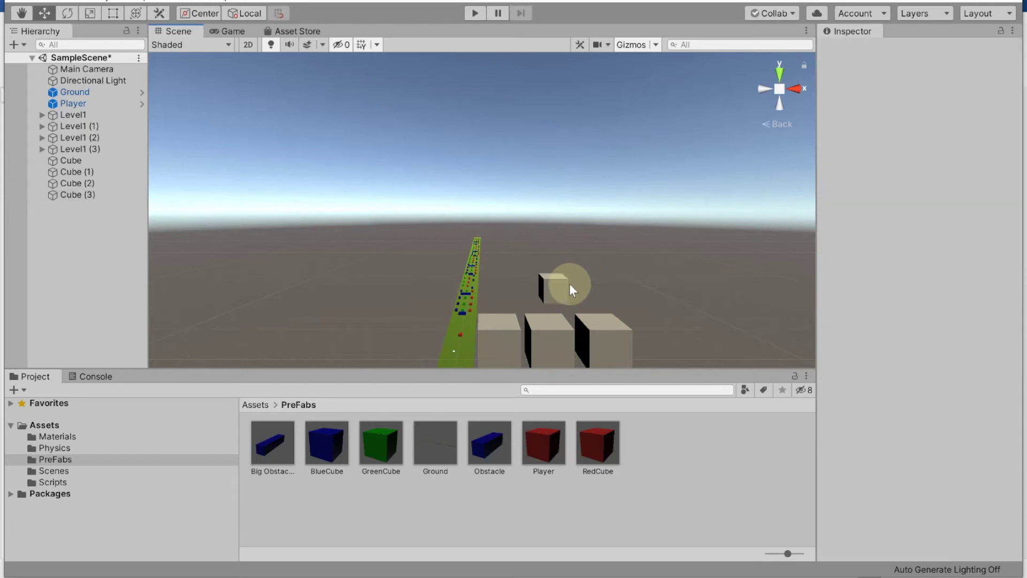
{"action": "left_click", "coordinate": [552, 289]}
{"action": "left_click_drag", "start_coordinate": [604, 291], "coordinate": [572, 284]}
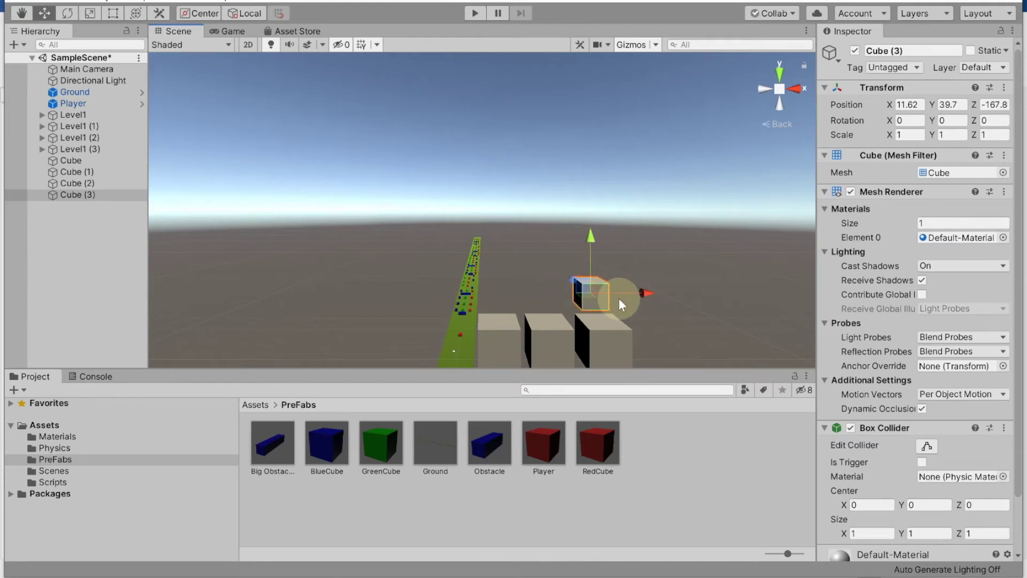
- Add Cube (4) and Cube (5) beside Cube (3) to complete the second row of three
{"action": "key", "text": "ctrl+d"}
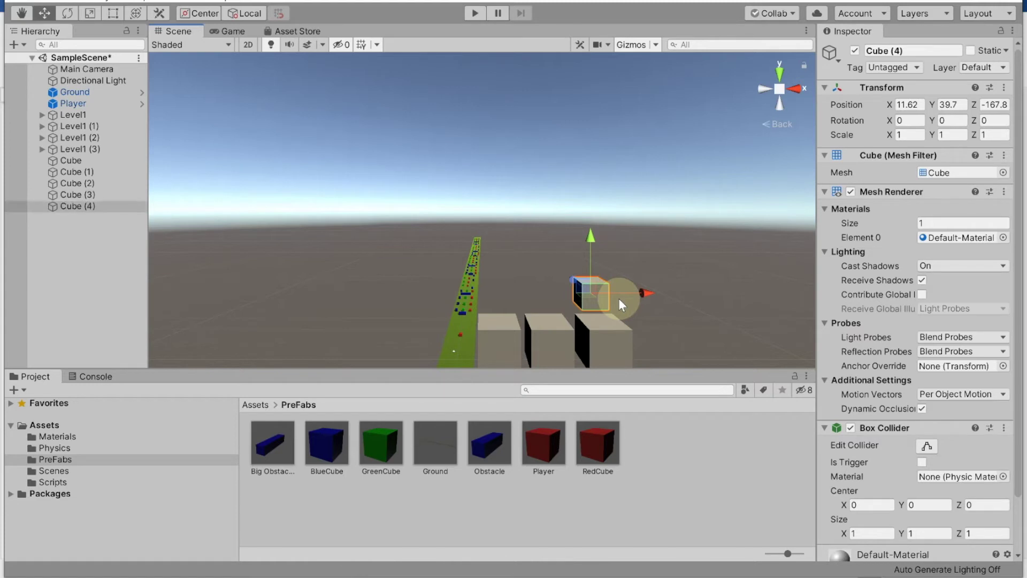
{"action": "left_click_drag", "start_coordinate": [649, 291], "coordinate": [601, 299]}
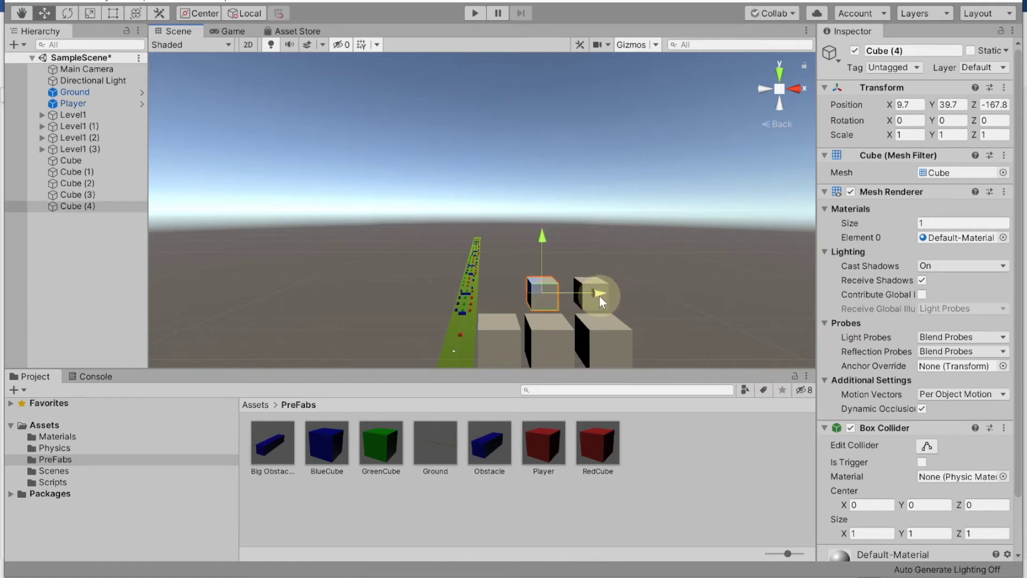
{"action": "key", "text": "ctrl+d"}
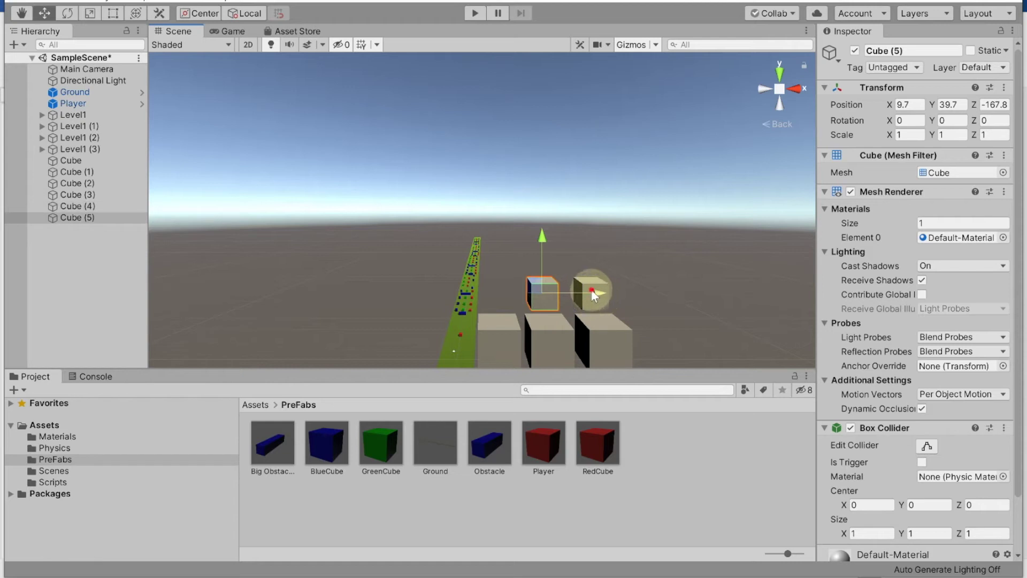
{"action": "left_click_drag", "start_coordinate": [594, 296], "coordinate": [579, 298]}
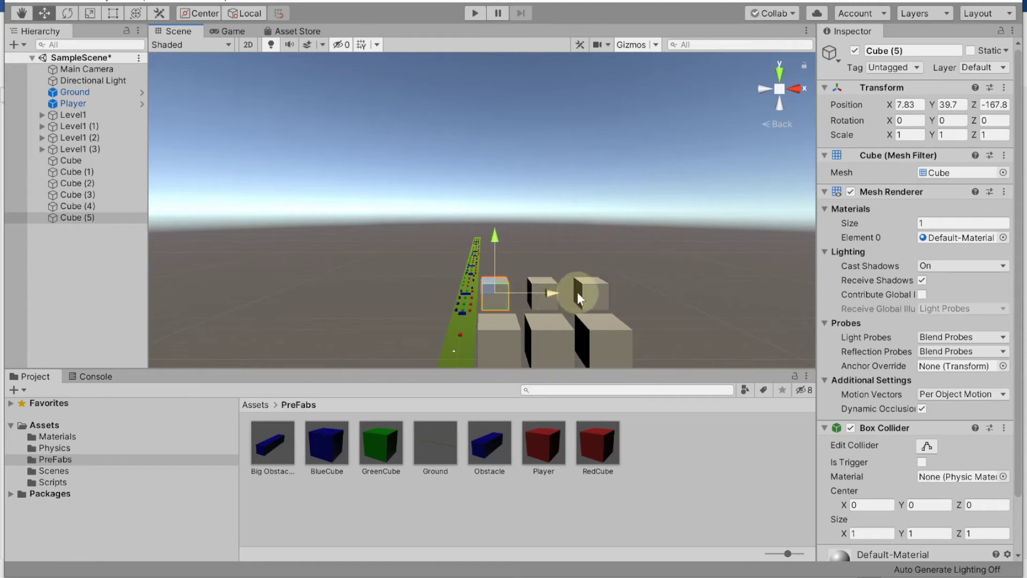
{"action": "scroll", "coordinate": [692, 304], "scroll_direction": "down", "scroll_amount": 3}
{"action": "scroll", "coordinate": [692, 304], "scroll_direction": "down", "scroll_amount": 2}
{"action": "scroll", "coordinate": [691, 304], "scroll_direction": "down", "scroll_amount": 2}
{"action": "scroll", "coordinate": [692, 304], "scroll_direction": "down", "scroll_amount": 1}
{"action": "scroll", "coordinate": [692, 304], "scroll_direction": "up", "scroll_amount": 2}
{"action": "scroll", "coordinate": [692, 304], "scroll_direction": "up", "scroll_amount": 1}
{"action": "scroll", "coordinate": [692, 303], "scroll_direction": "down", "scroll_amount": 2}
{"action": "scroll", "coordinate": [692, 304], "scroll_direction": "down", "scroll_amount": 2}
{"action": "scroll", "coordinate": [692, 303], "scroll_direction": "up", "scroll_amount": 4}
{"action": "scroll", "coordinate": [692, 304], "scroll_direction": "down", "scroll_amount": 2}
{"action": "scroll", "coordinate": [692, 304], "scroll_direction": "up", "scroll_amount": 1}
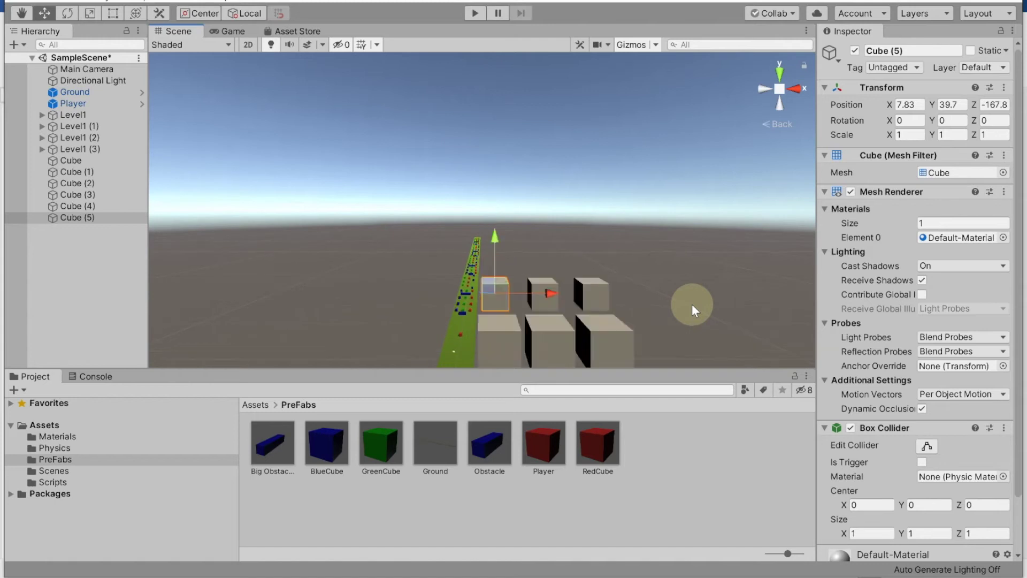
{"action": "left_click", "coordinate": [544, 260]}
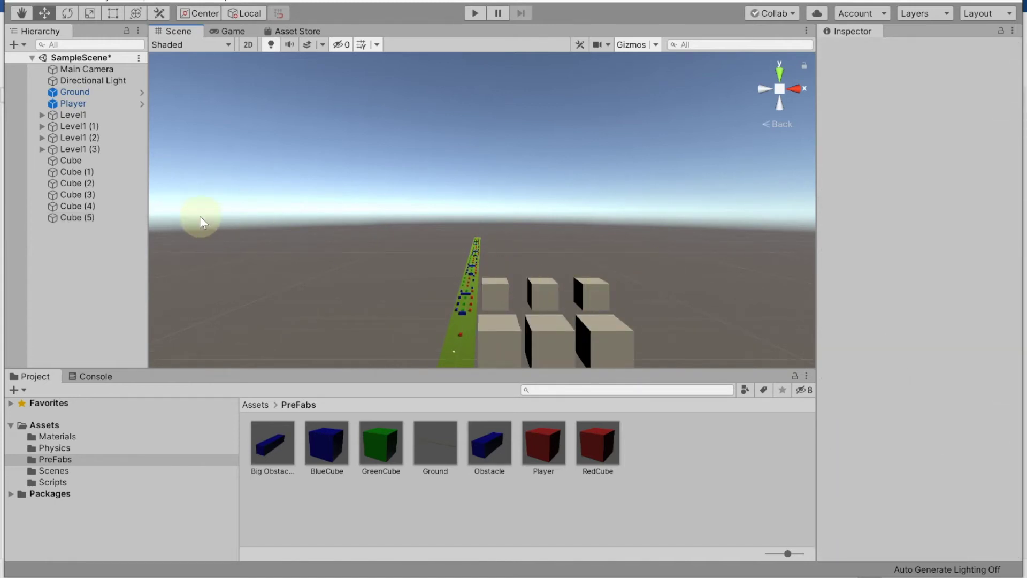
- Select all six cubes in the Hierarchy, then clear the selection
{"action": "left_click", "coordinate": [69, 161]}
{"action": "left_click", "coordinate": [70, 172], "text": "shift"}
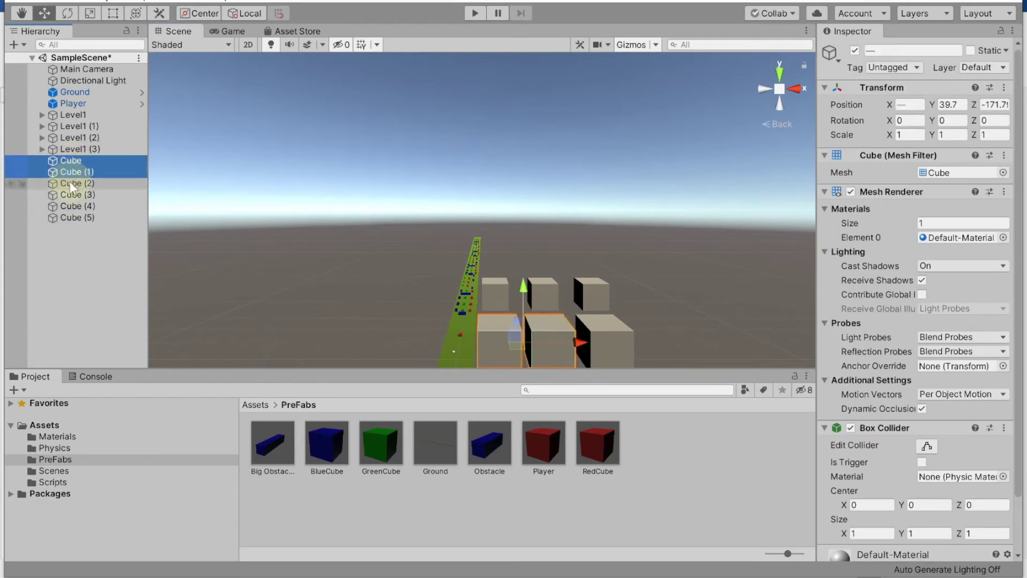
{"action": "left_click", "coordinate": [72, 183], "text": "shift"}
{"action": "left_click", "coordinate": [74, 194], "text": "shift"}
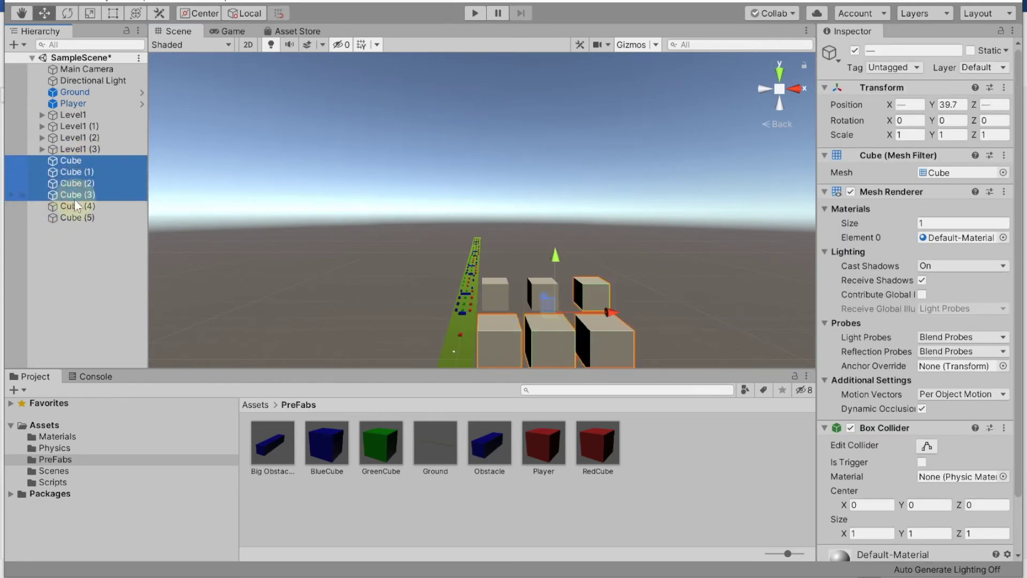
{"action": "left_click", "coordinate": [76, 205], "text": "shift"}
{"action": "left_click", "coordinate": [78, 218], "text": "shift"}
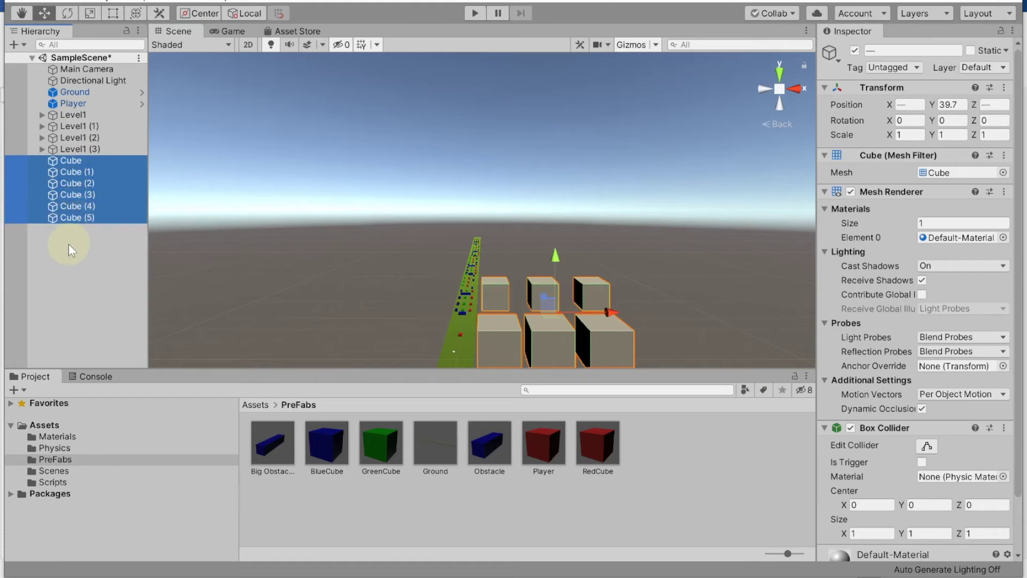
{"action": "right_click", "coordinate": [70, 242]}
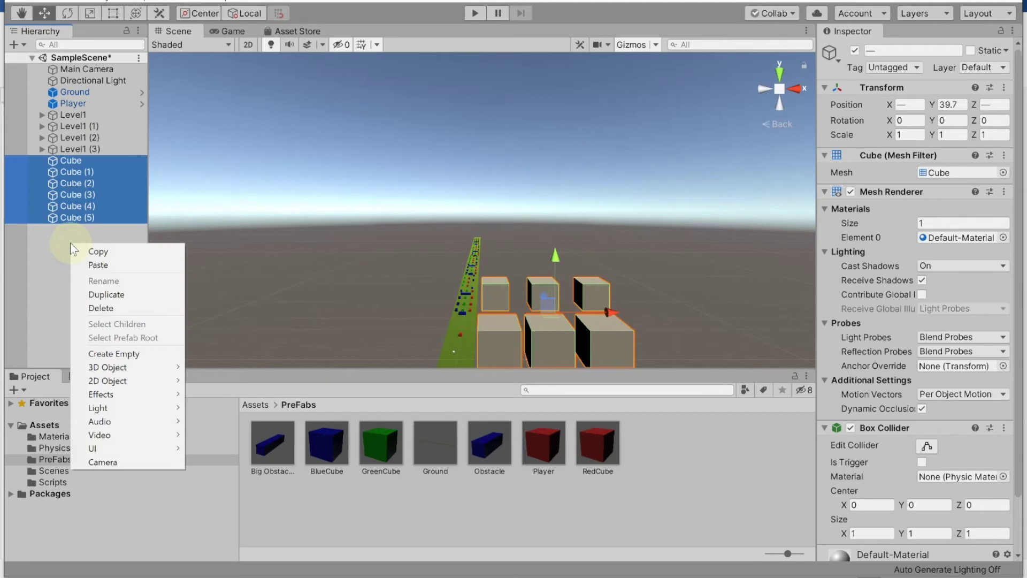
{"action": "mouse_move", "coordinate": [130, 369]}
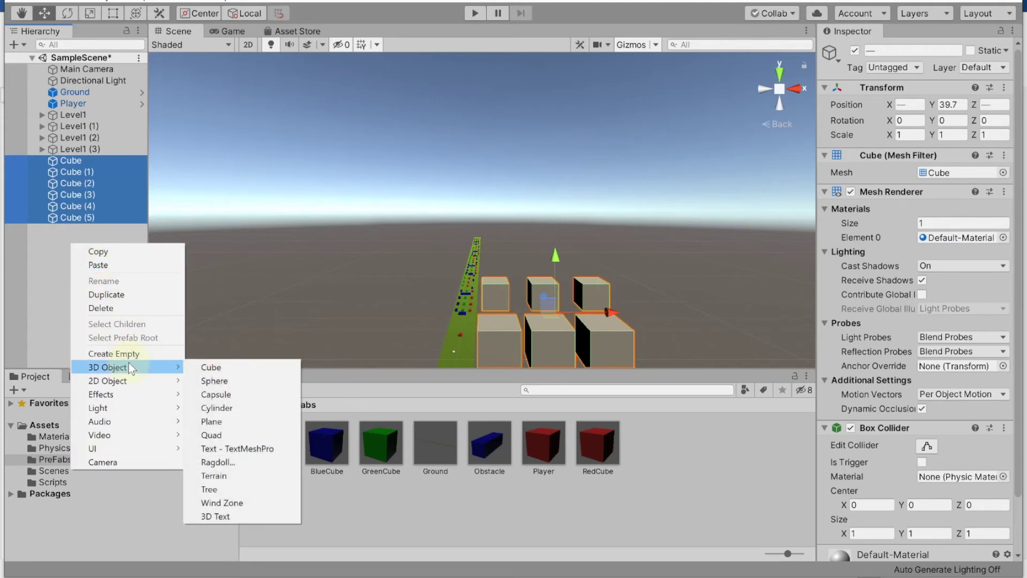
{"action": "left_click", "coordinate": [38, 265]}
- Create an empty GameObject and rename it 'Buildings'
{"action": "right_click", "coordinate": [42, 270]}
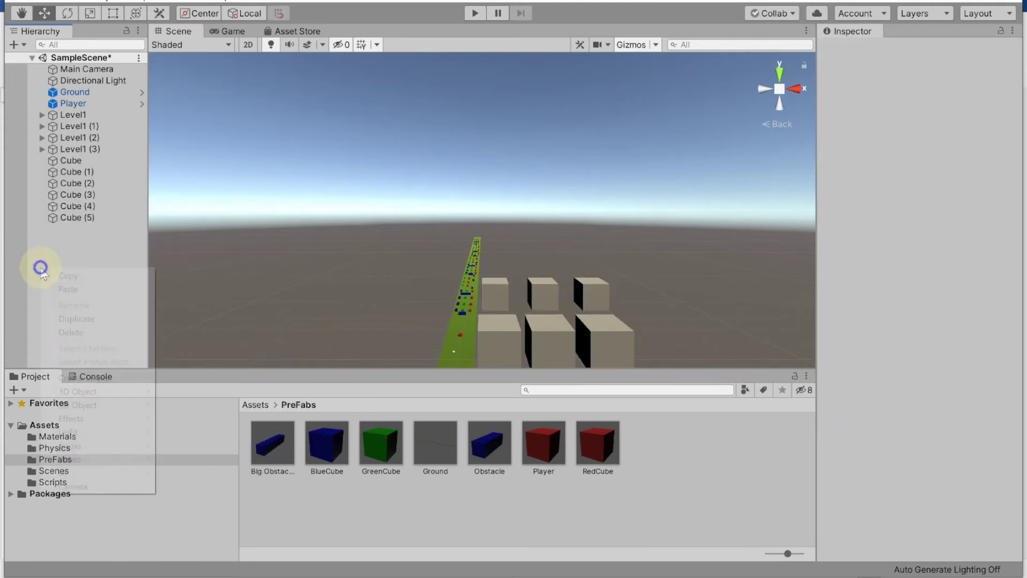
{"action": "left_click", "coordinate": [112, 379]}
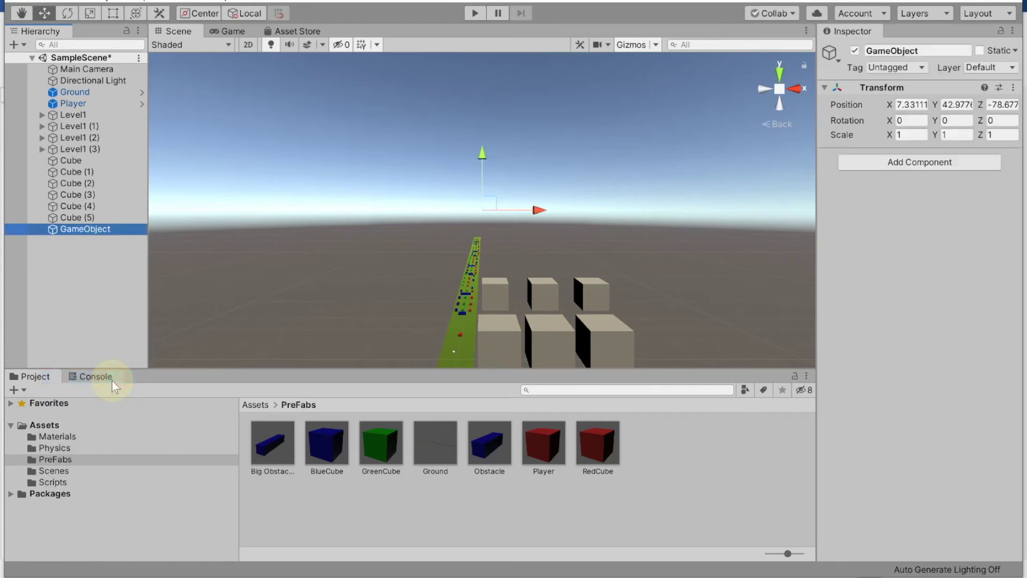
{"action": "right_click", "coordinate": [90, 228]}
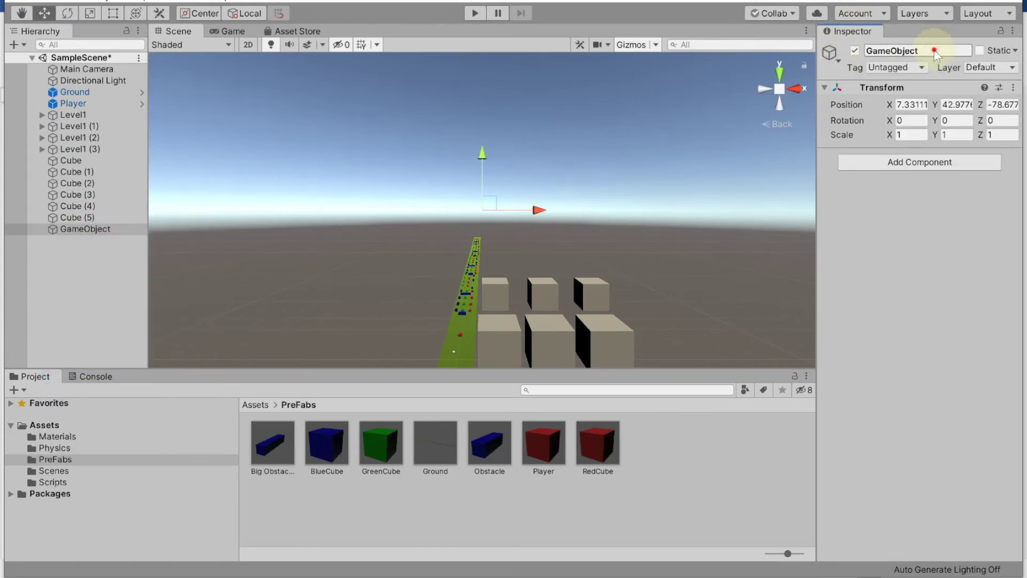
{"action": "left_click_drag", "start_coordinate": [934, 50], "coordinate": [859, 51]}
{"action": "type", "text": "Buildings"}
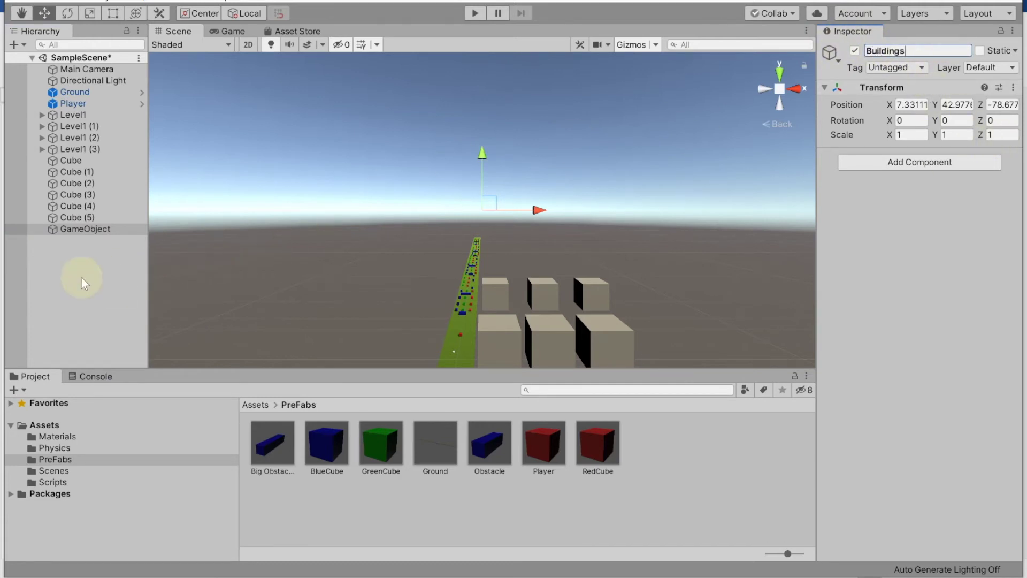
{"action": "left_click", "coordinate": [99, 275]}
{"action": "left_click", "coordinate": [80, 162]}
{"action": "left_click", "coordinate": [79, 172], "text": "ctrl"}
{"action": "left_click", "coordinate": [79, 183], "text": "ctrl"}
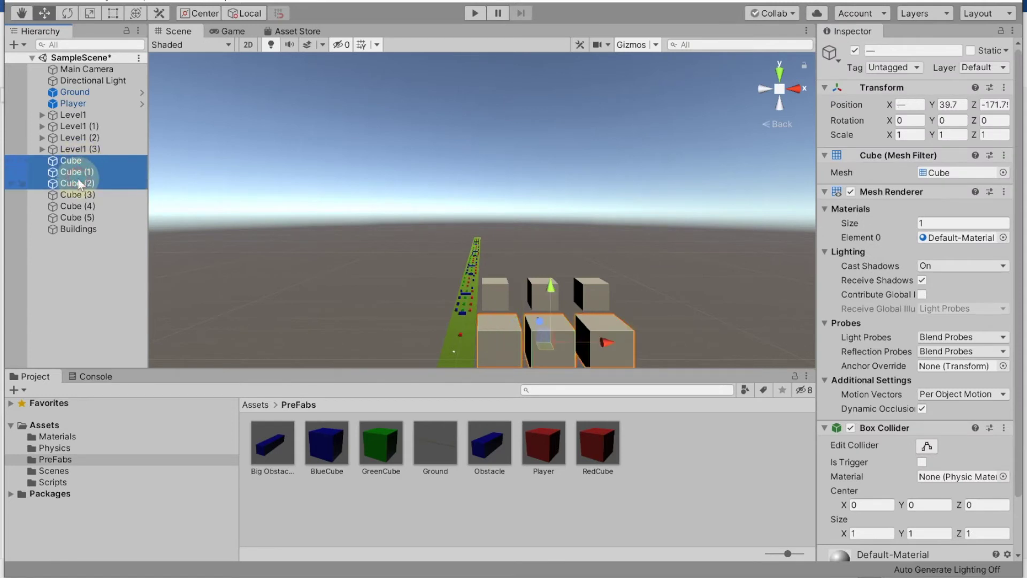
{"action": "left_click", "coordinate": [79, 194], "text": "ctrl"}
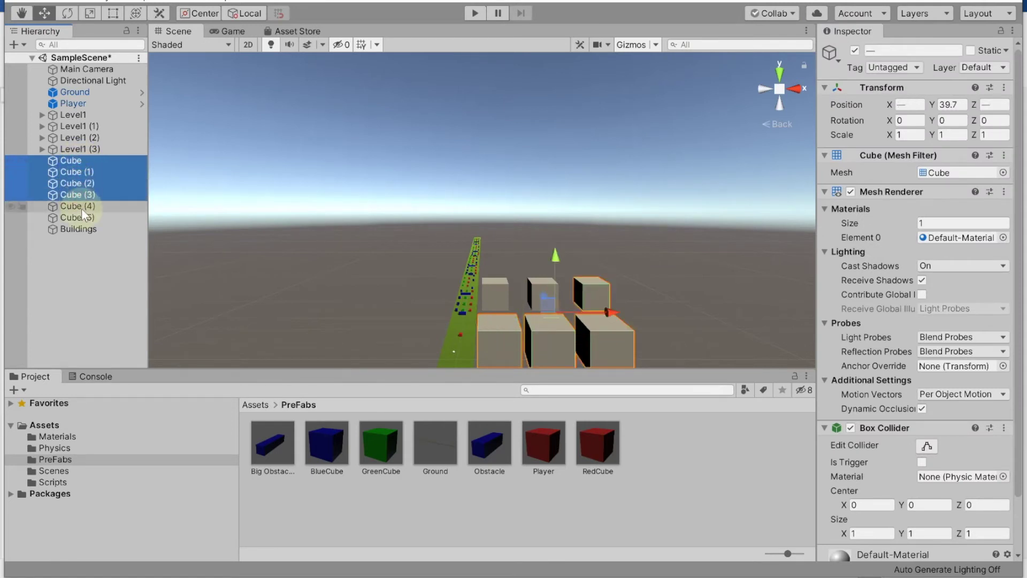
{"action": "left_click", "coordinate": [81, 216]}
{"action": "left_click", "coordinate": [95, 161]}
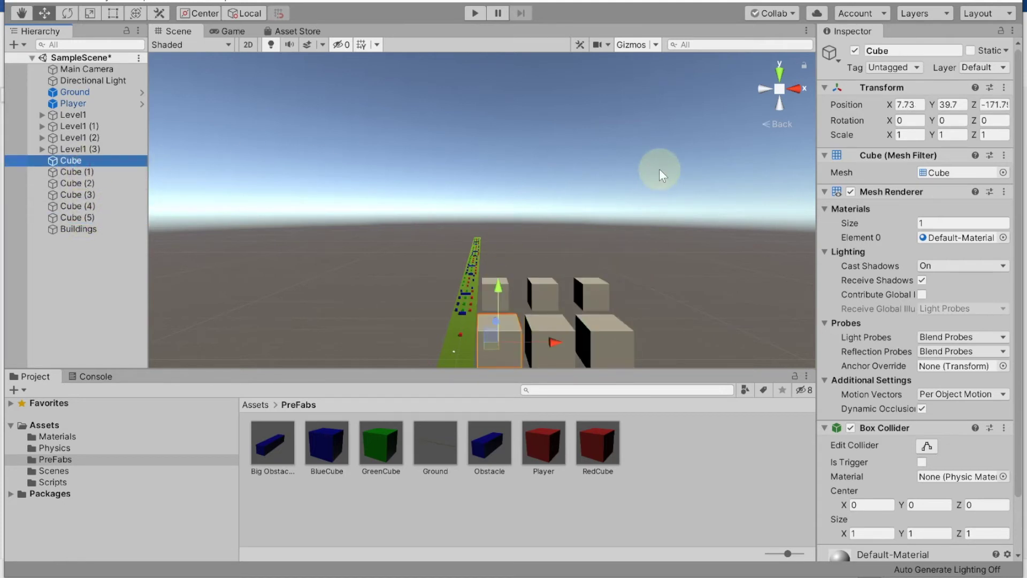
{"action": "scroll", "coordinate": [659, 169], "scroll_direction": "up", "scroll_amount": 2}
{"action": "scroll", "coordinate": [659, 168], "scroll_direction": "up", "scroll_amount": 2}
{"action": "scroll", "coordinate": [659, 169], "scroll_direction": "up", "scroll_amount": 2}
{"action": "scroll", "coordinate": [659, 168], "scroll_direction": "down", "scroll_amount": 2}
{"action": "scroll", "coordinate": [659, 169], "scroll_direction": "up", "scroll_amount": 1}
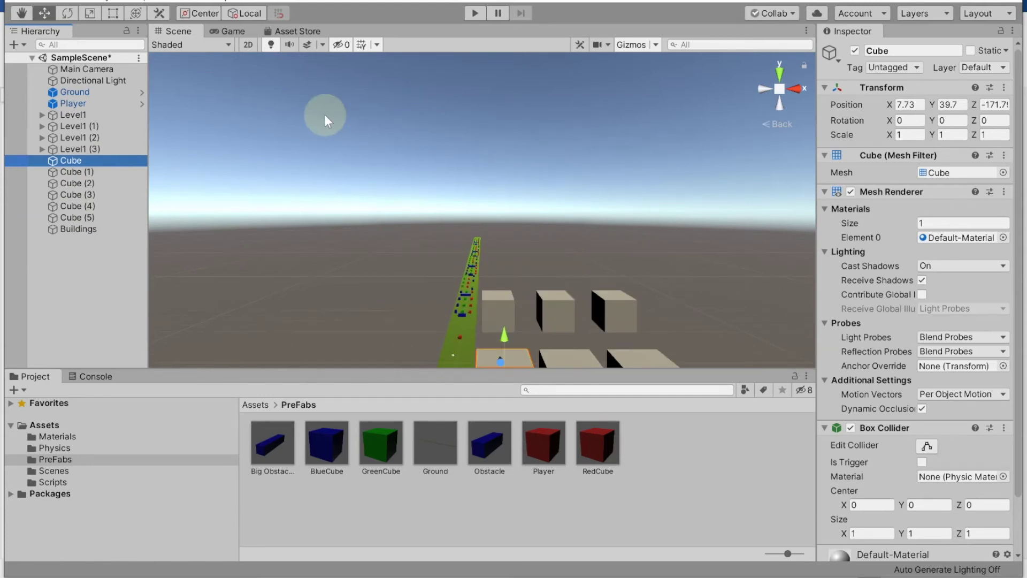
{"action": "double_click", "coordinate": [72, 160]}
{"action": "scroll", "coordinate": [541, 162], "scroll_direction": "down", "scroll_amount": 2}
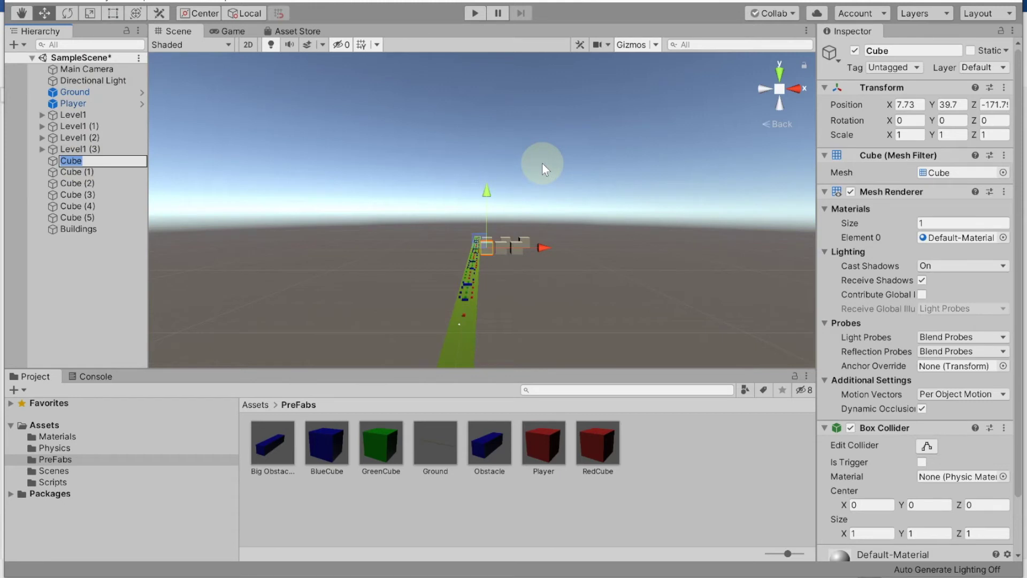
{"action": "scroll", "coordinate": [542, 163], "scroll_direction": "up", "scroll_amount": 2}
{"action": "scroll", "coordinate": [541, 163], "scroll_direction": "up", "scroll_amount": 2}
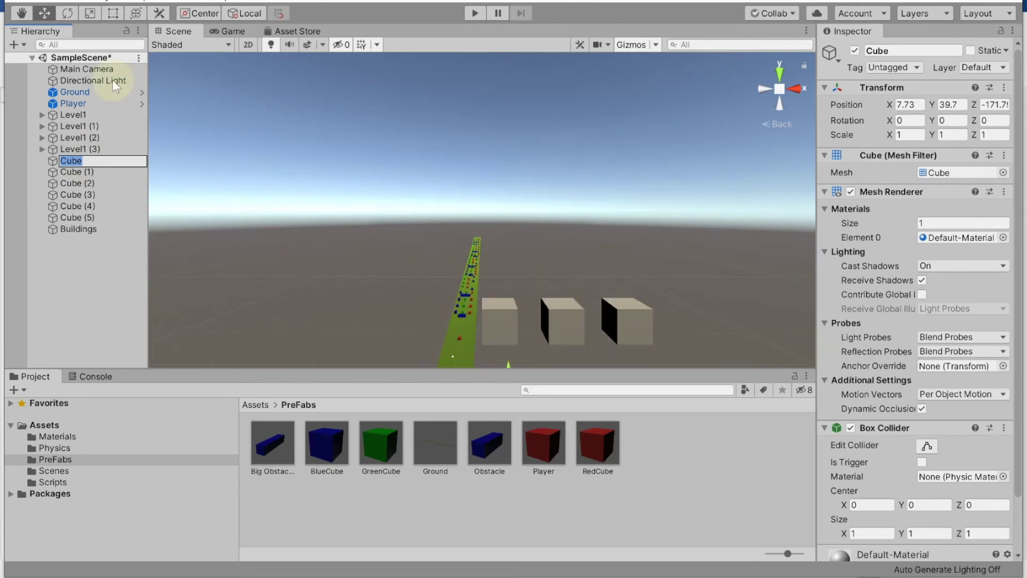
{"action": "left_click", "coordinate": [92, 15]}
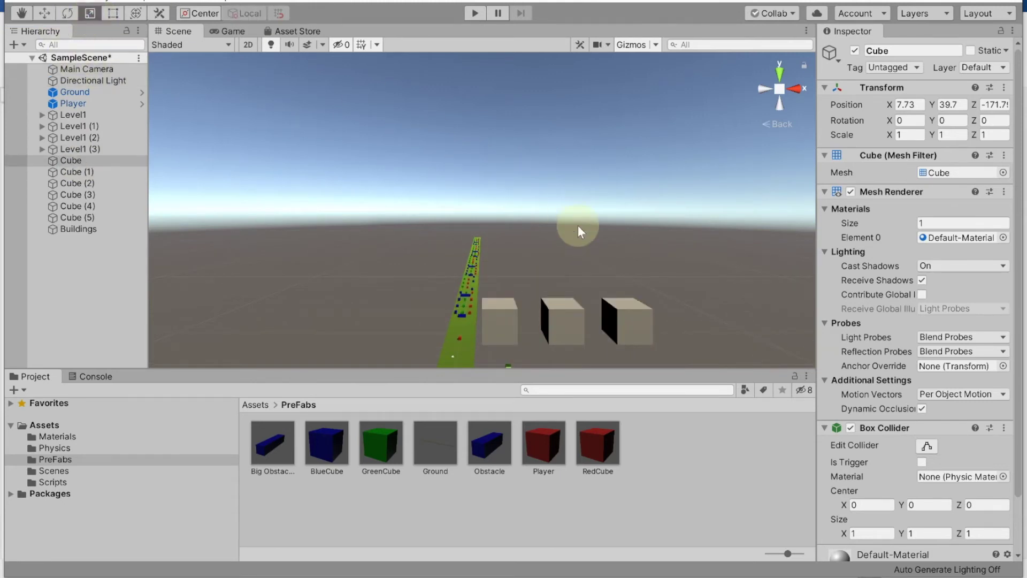
{"action": "scroll", "coordinate": [578, 226], "scroll_direction": "down", "scroll_amount": 3}
{"action": "scroll", "coordinate": [578, 226], "scroll_direction": "up", "scroll_amount": 3}
{"action": "scroll", "coordinate": [578, 226], "scroll_direction": "down", "scroll_amount": 3}
{"action": "scroll", "coordinate": [577, 225], "scroll_direction": "up", "scroll_amount": 2}
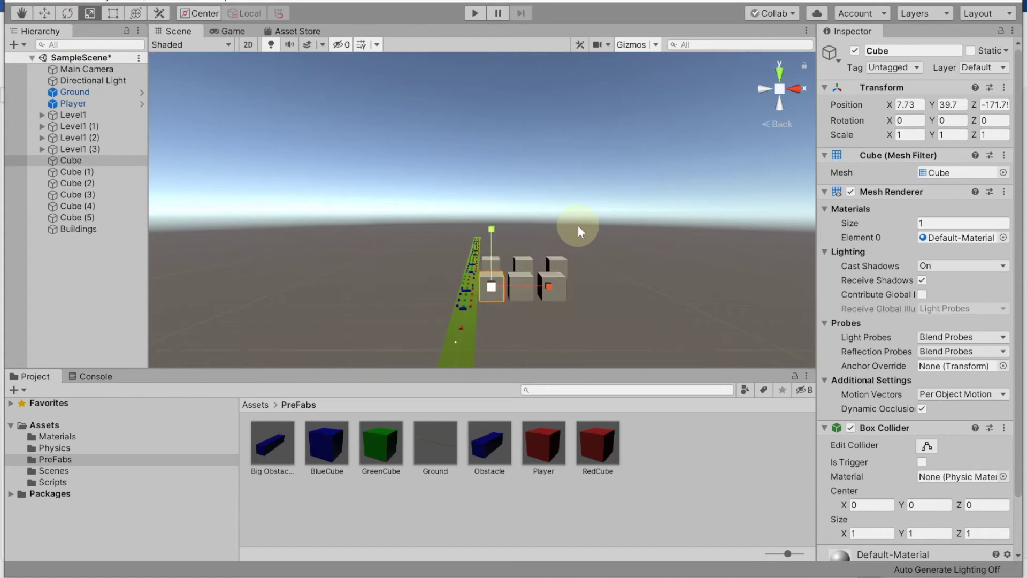
{"action": "left_click", "coordinate": [44, 13]}
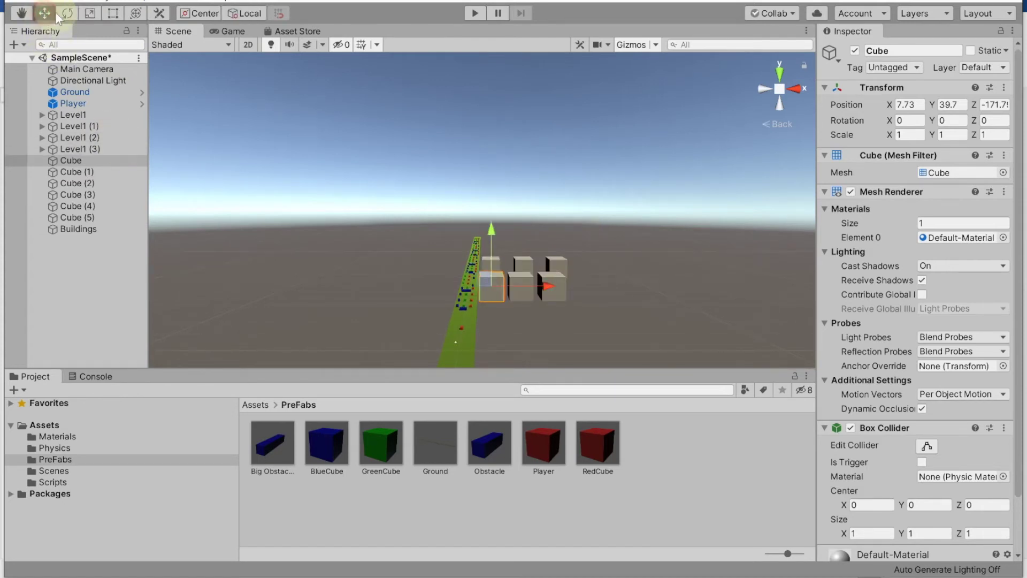
- Shift each cube from Cube to Cube (5) forward to space the rows apart
{"action": "left_click_drag", "start_coordinate": [490, 252], "coordinate": [499, 289]}
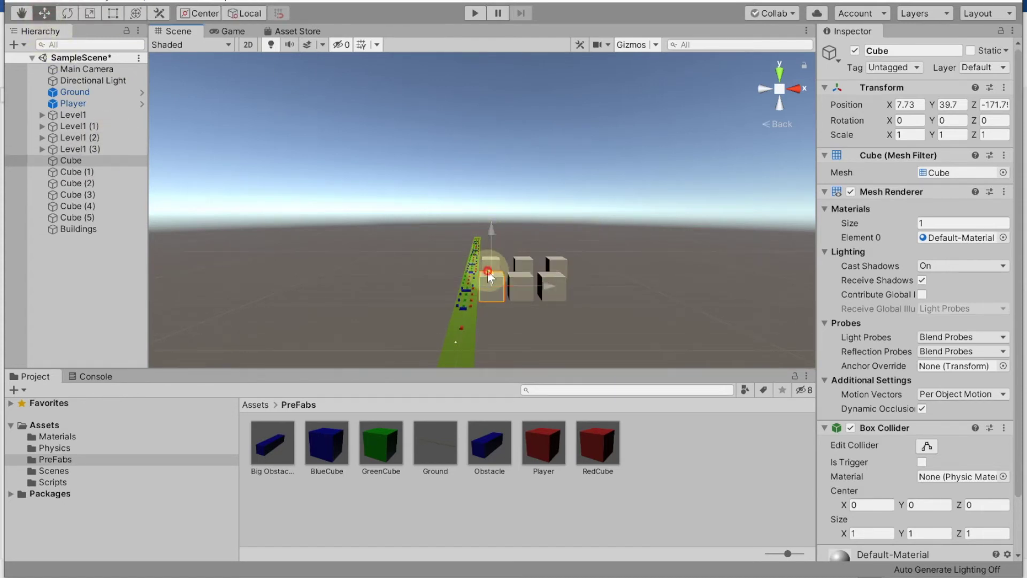
{"action": "left_click", "coordinate": [522, 274]}
{"action": "left_click_drag", "start_coordinate": [519, 278], "coordinate": [512, 289]}
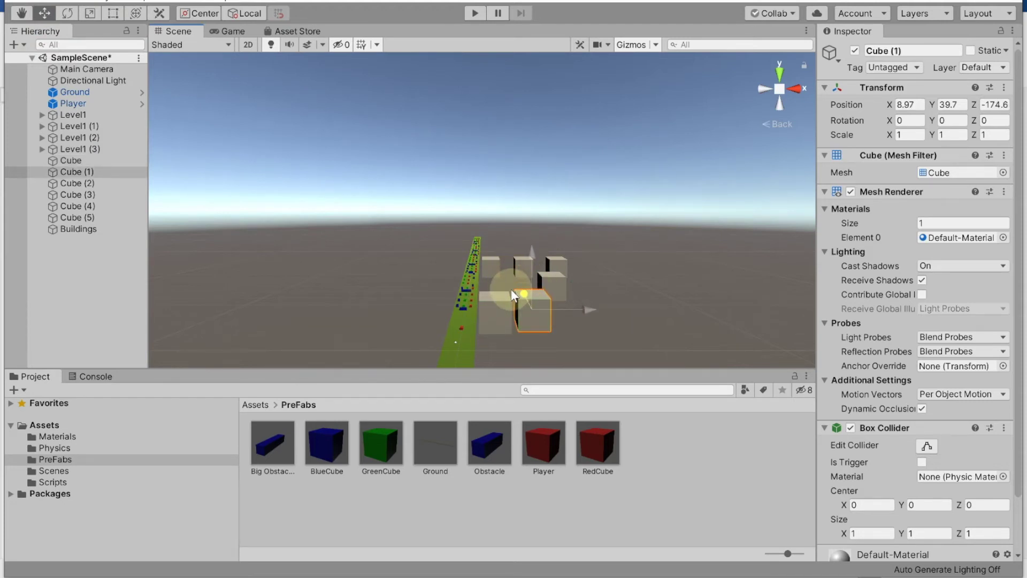
{"action": "left_click", "coordinate": [555, 289]}
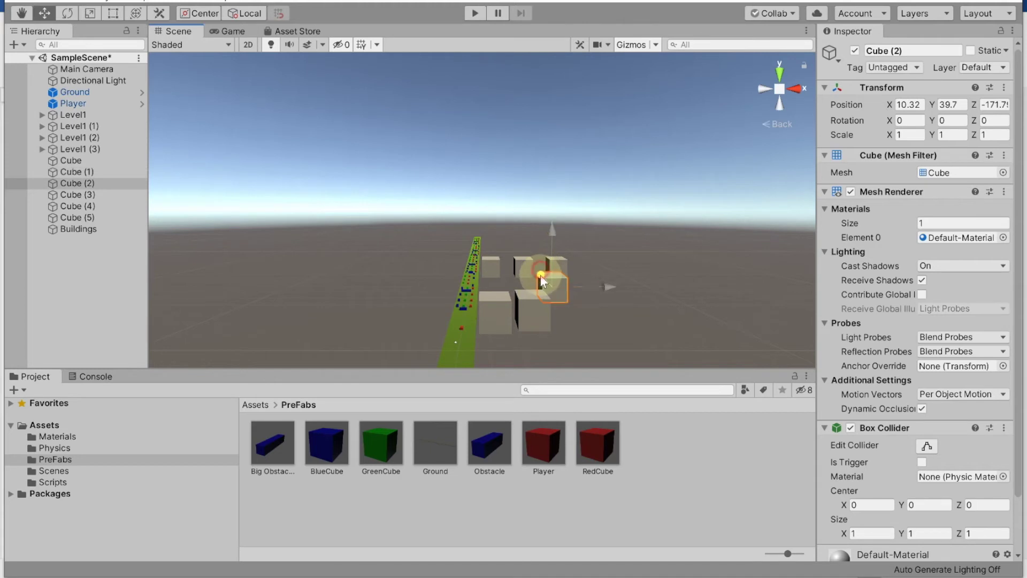
{"action": "left_click_drag", "start_coordinate": [541, 280], "coordinate": [546, 304]}
{"action": "left_click", "coordinate": [549, 272]}
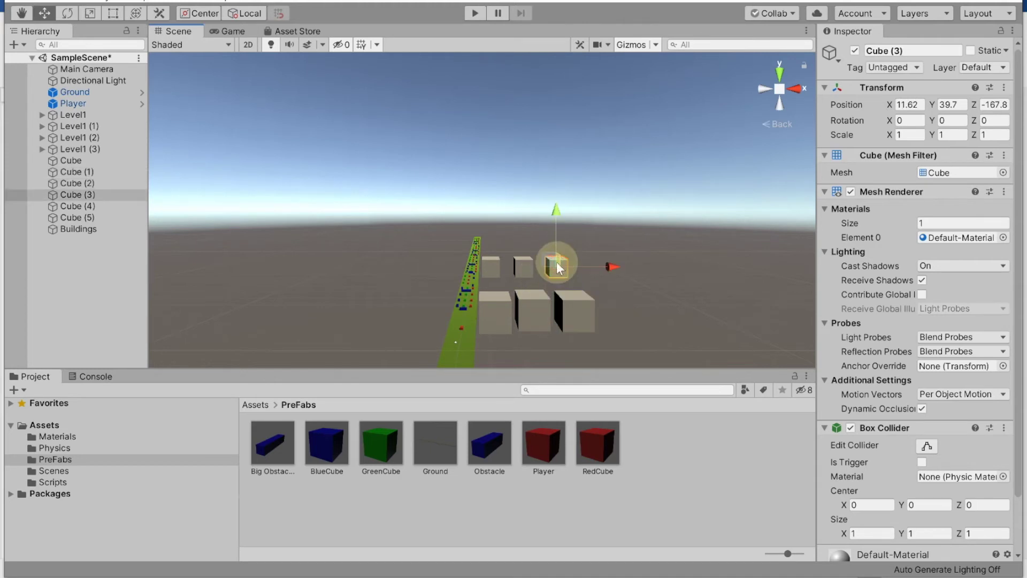
{"action": "left_click_drag", "start_coordinate": [548, 272], "coordinate": [511, 261]}
{"action": "left_click", "coordinate": [514, 260]}
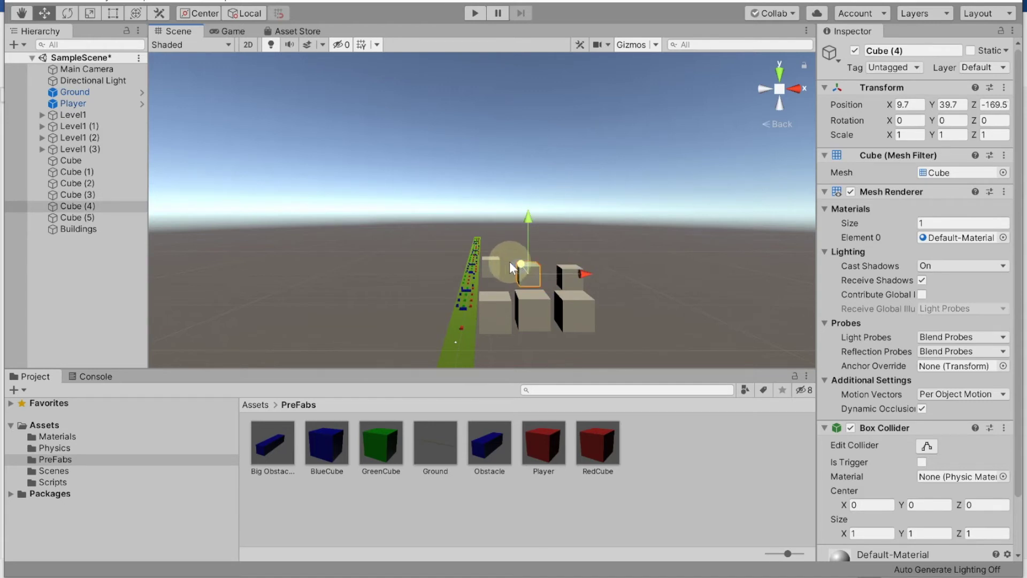
{"action": "left_click", "coordinate": [503, 261]}
{"action": "left_click", "coordinate": [485, 255]}
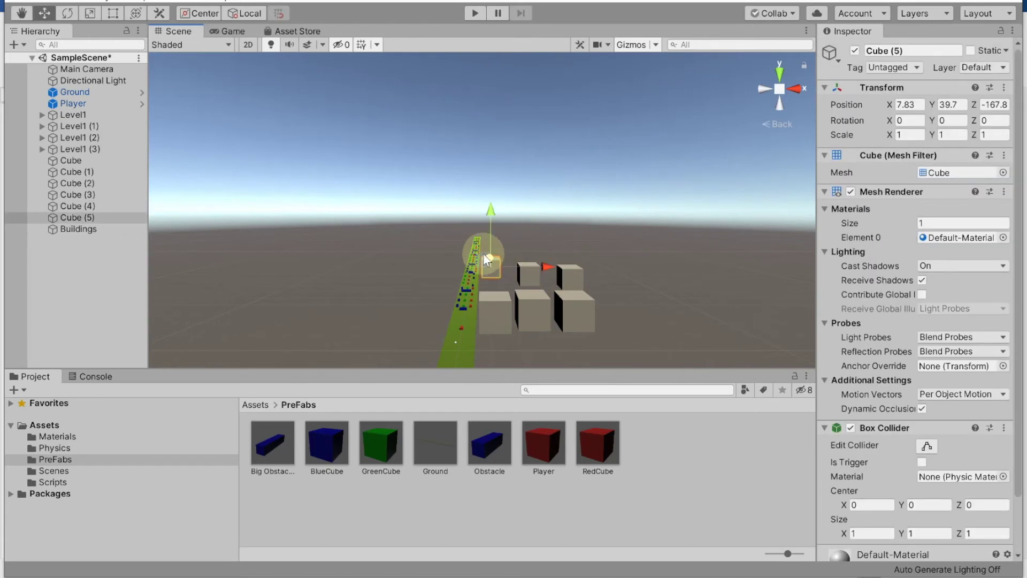
{"action": "left_click_drag", "start_coordinate": [486, 258], "coordinate": [494, 267]}
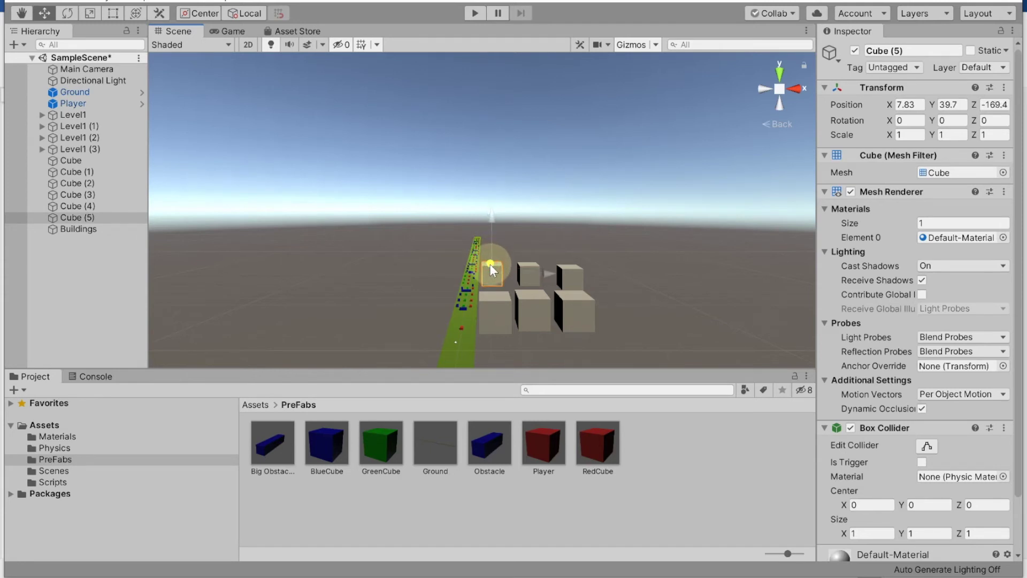
- Nudge Cube (3) left and move Cube (5) along the road to Z -170.6
{"action": "left_click", "coordinate": [527, 271]}
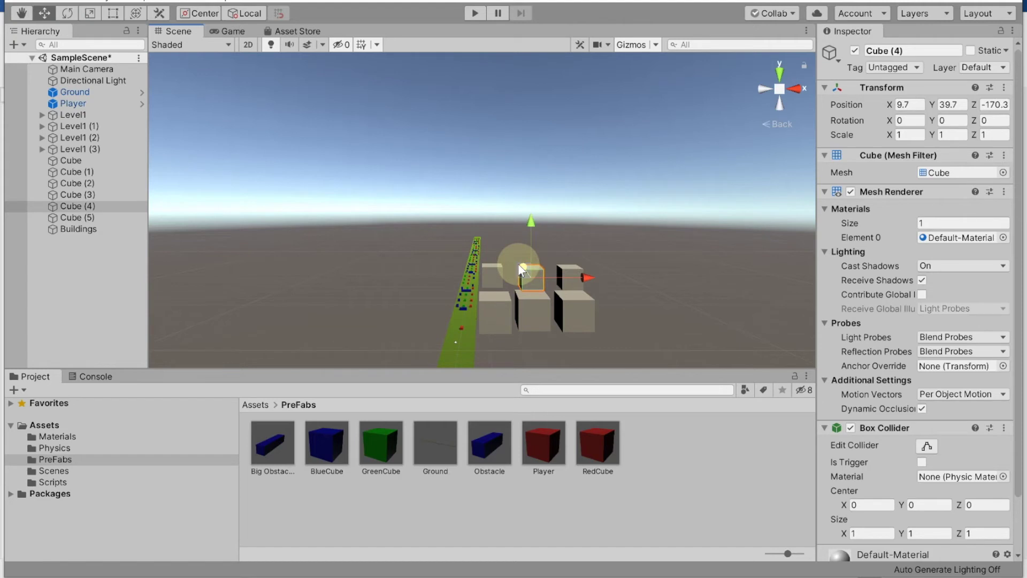
{"action": "left_click", "coordinate": [572, 273]}
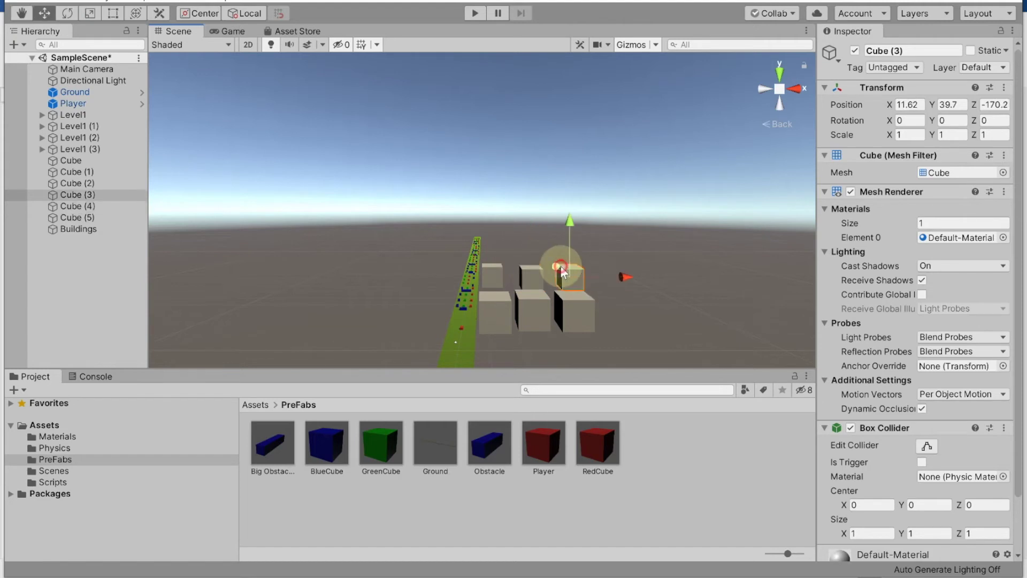
{"action": "left_click", "coordinate": [605, 274]}
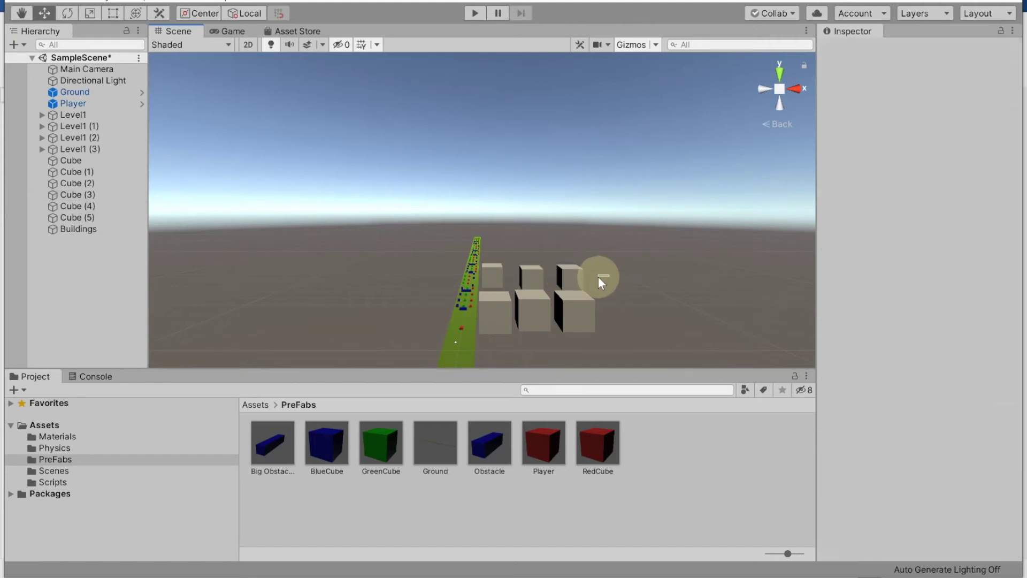
{"action": "left_click", "coordinate": [571, 277]}
{"action": "left_click_drag", "start_coordinate": [624, 278], "coordinate": [618, 280]}
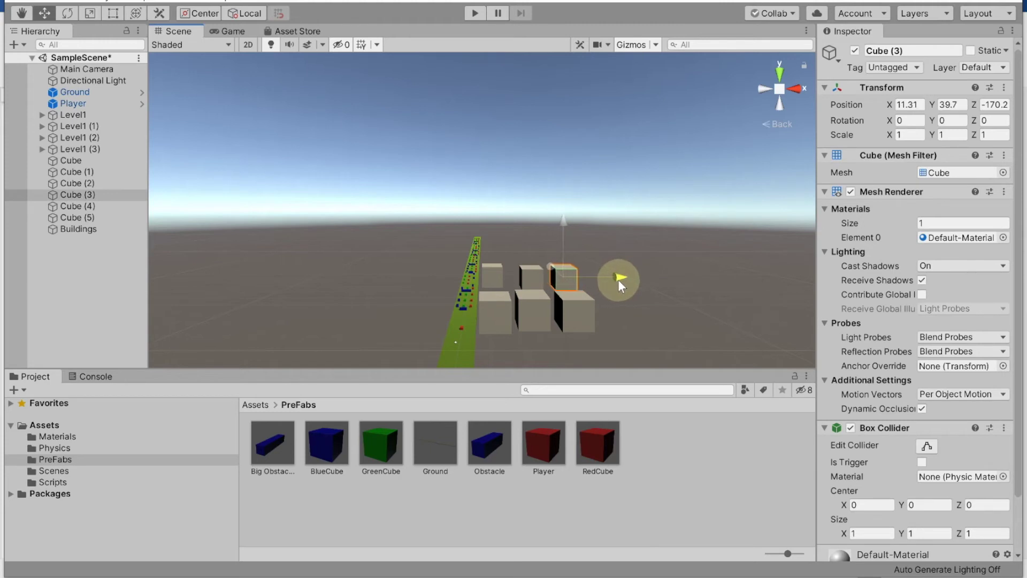
{"action": "left_click", "coordinate": [496, 275]}
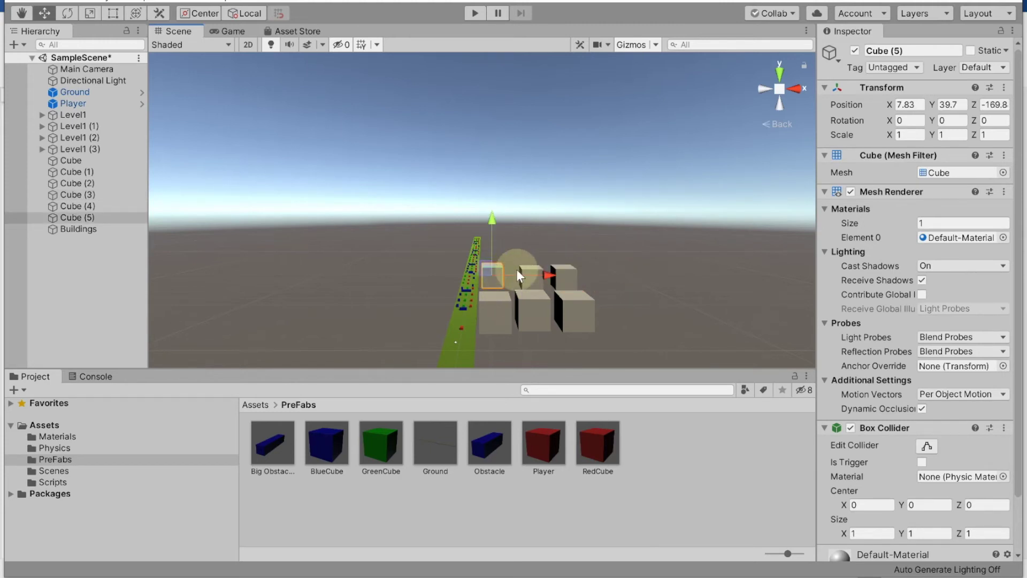
{"action": "left_click", "coordinate": [518, 272]}
{"action": "left_click", "coordinate": [489, 276]}
{"action": "left_click", "coordinate": [532, 272]}
{"action": "left_click", "coordinate": [481, 274]}
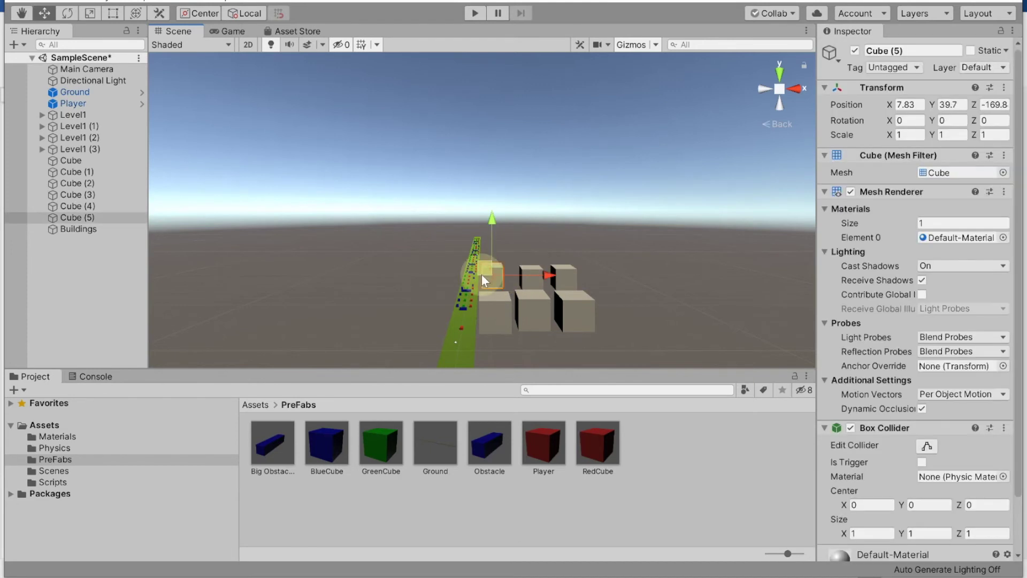
{"action": "left_click_drag", "start_coordinate": [488, 268], "coordinate": [492, 273]}
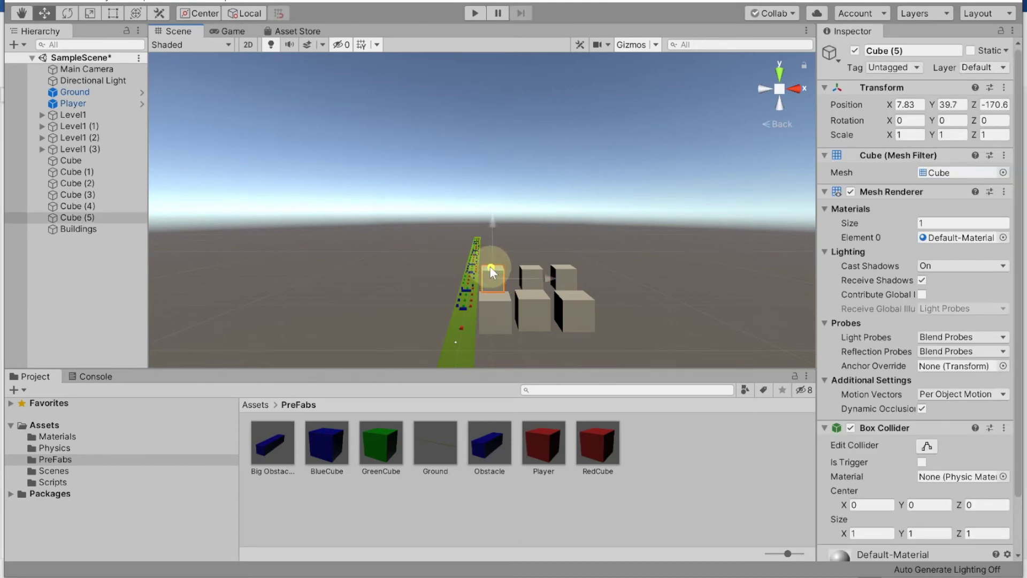
{"action": "left_click", "coordinate": [589, 278]}
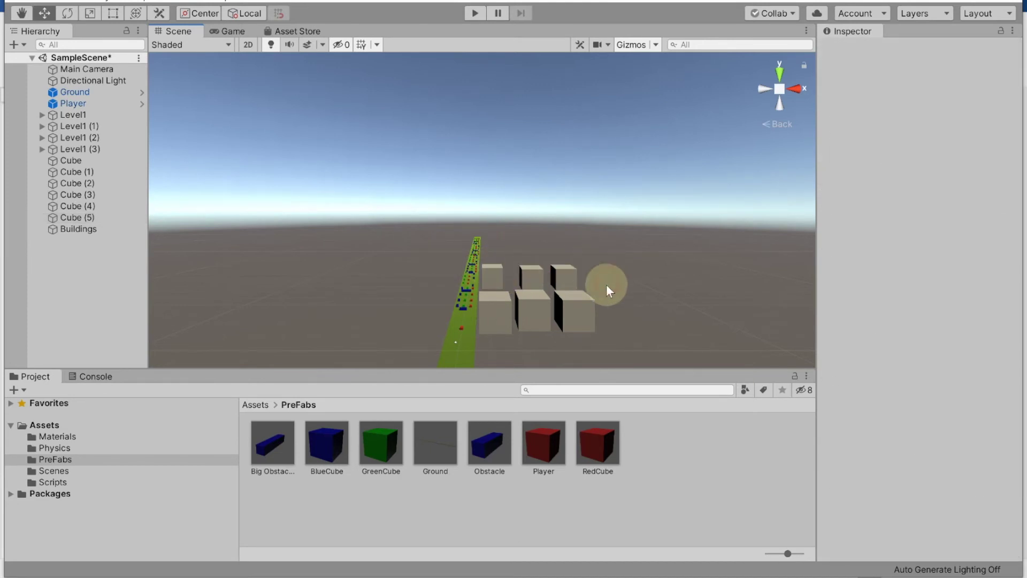
{"action": "left_click", "coordinate": [495, 313]}
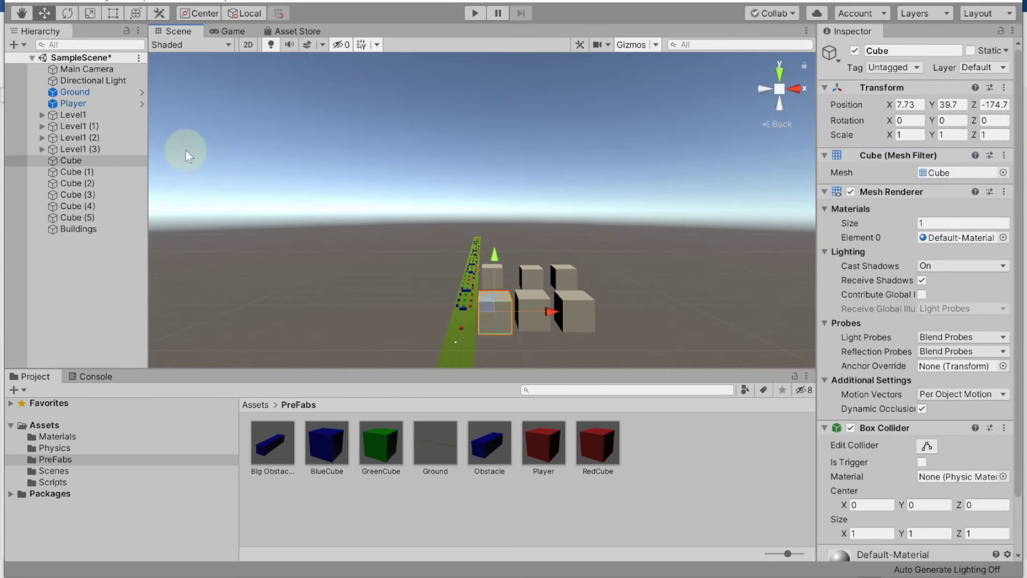
- Scale Cube up along Y to about 2.66 high
{"action": "key", "text": "r"}
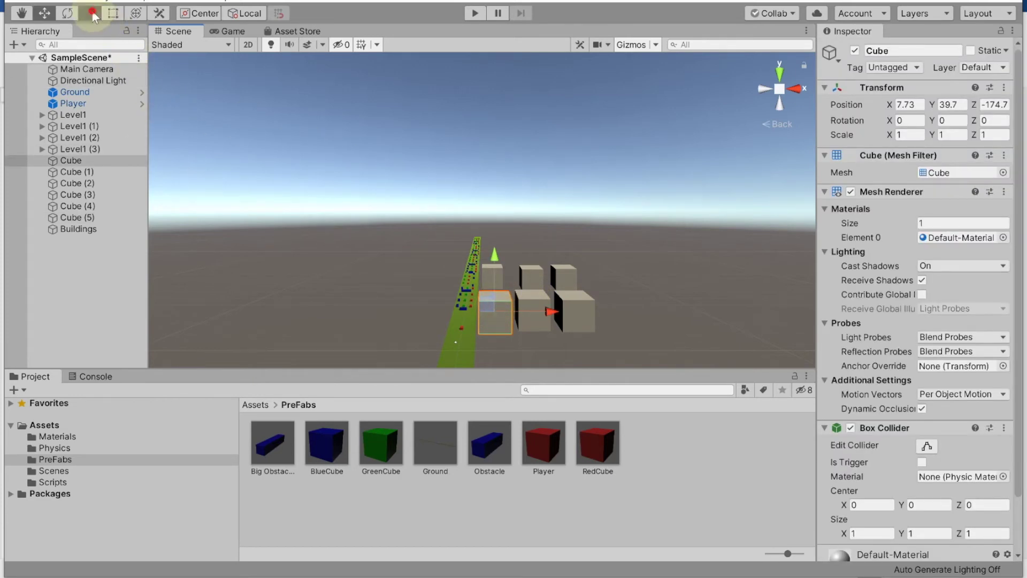
{"action": "left_click_drag", "start_coordinate": [489, 247], "coordinate": [499, 166]}
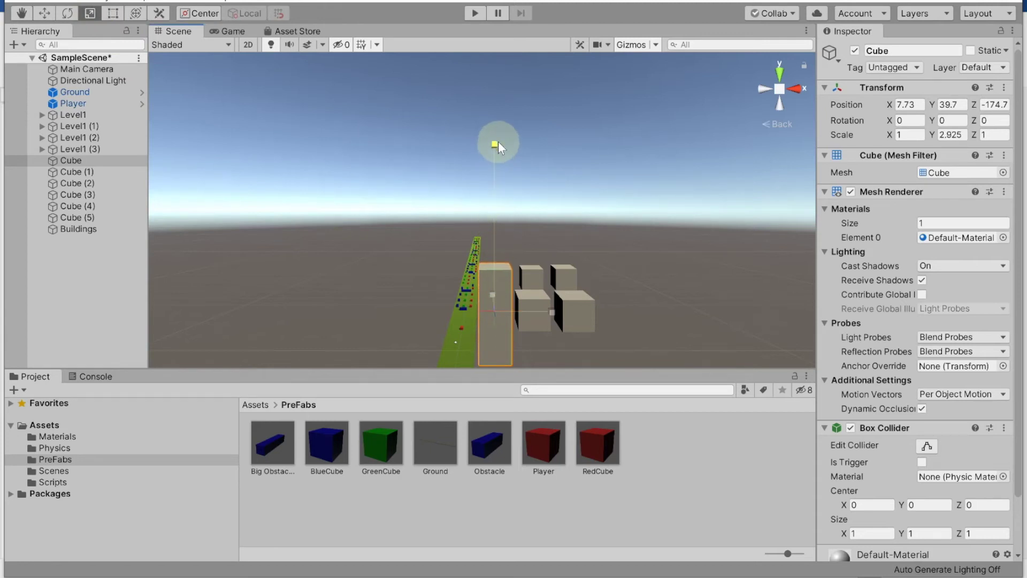
{"action": "left_click_drag", "start_coordinate": [498, 166], "coordinate": [502, 156]}
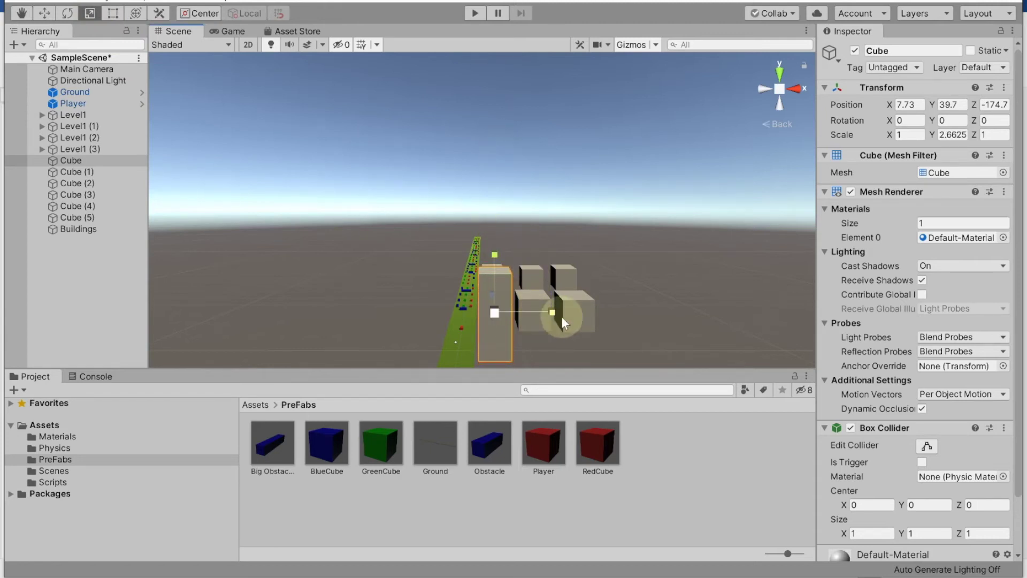
{"action": "scroll", "coordinate": [538, 281], "scroll_direction": "up", "scroll_amount": 3}
{"action": "scroll", "coordinate": [538, 281], "scroll_direction": "down", "scroll_amount": 5}
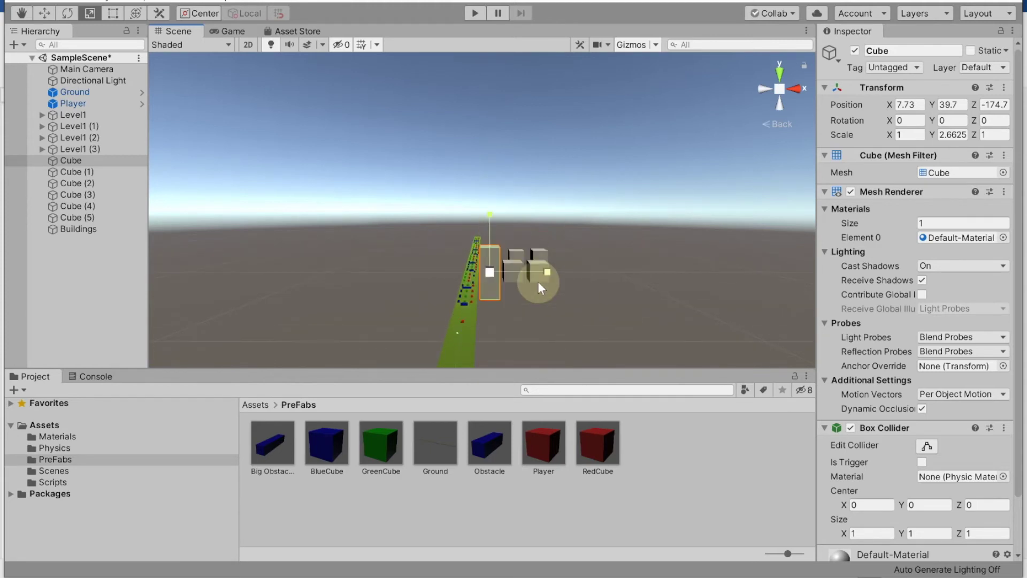
{"action": "scroll", "coordinate": [538, 281], "scroll_direction": "down", "scroll_amount": 3}
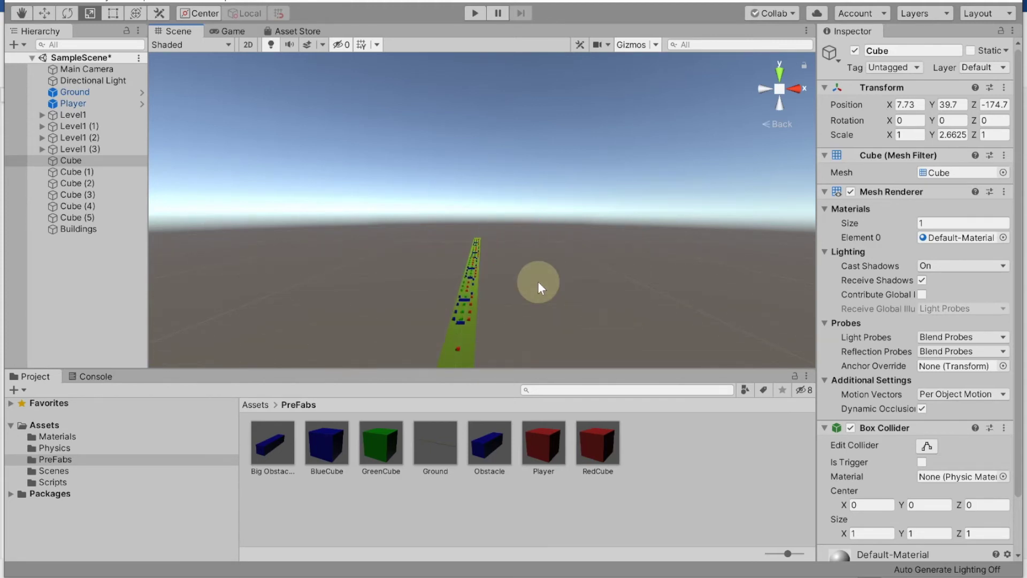
{"action": "scroll", "coordinate": [538, 281], "scroll_direction": "up", "scroll_amount": 5}
{"action": "scroll", "coordinate": [538, 281], "scroll_direction": "down", "scroll_amount": 3}
- Stretch Cube (1) to Y scale 4.28 and Cube (2) to 6.7751
{"action": "left_click", "coordinate": [516, 301]}
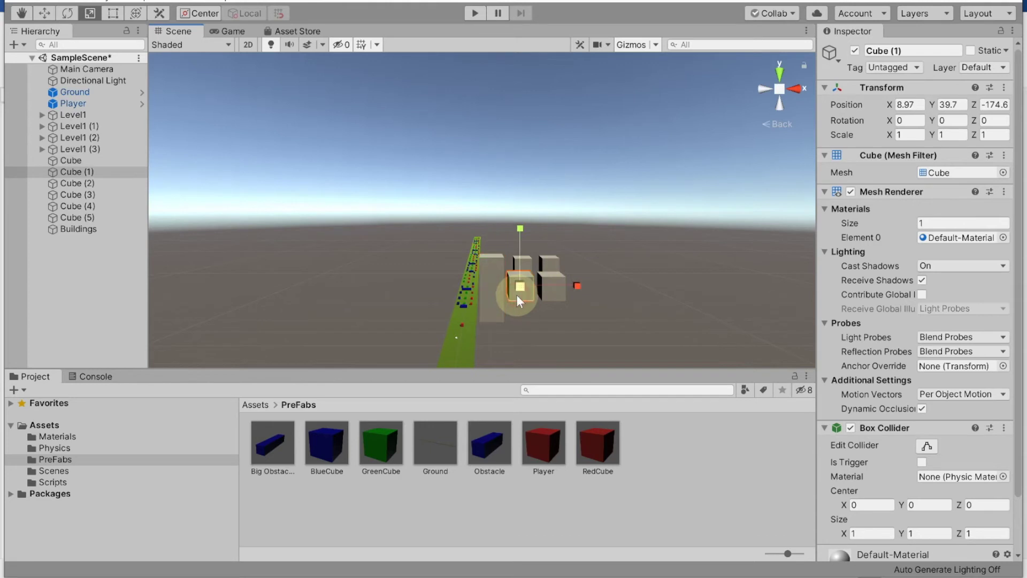
{"action": "left_click_drag", "start_coordinate": [519, 227], "coordinate": [513, 100]}
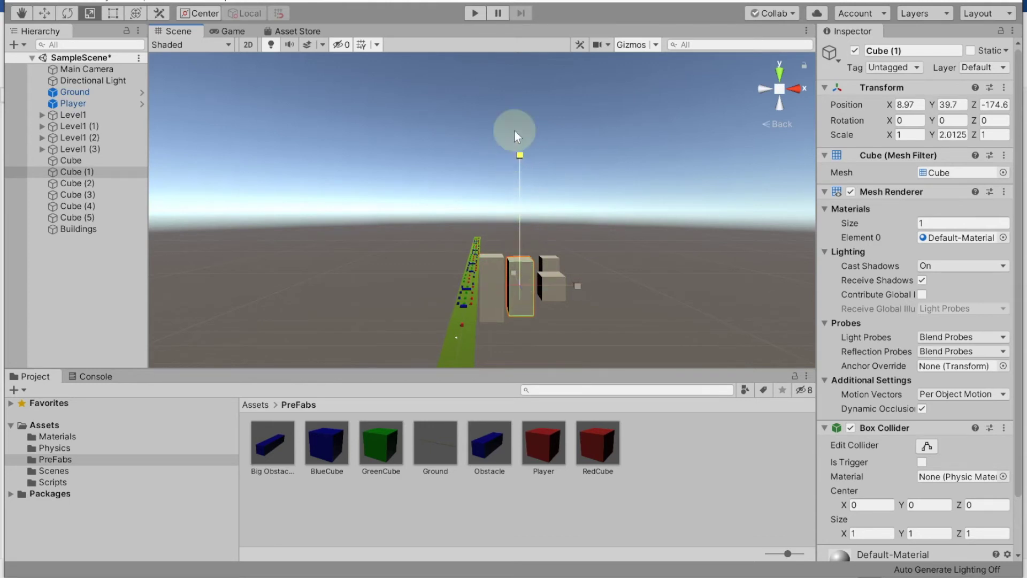
{"action": "mouse_move", "coordinate": [517, 221]}
{"action": "left_mouse_down"}
{"action": "mouse_move", "coordinate": [518, 178]}
{"action": "mouse_move", "coordinate": [543, 228]}
{"action": "left_mouse_up"}
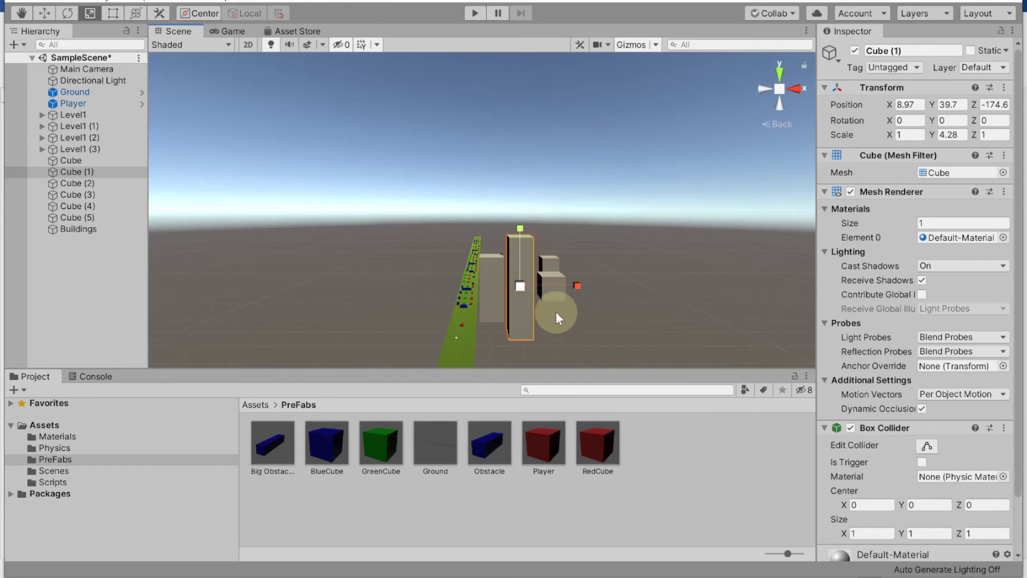
{"action": "left_click", "coordinate": [547, 270]}
{"action": "left_click_drag", "start_coordinate": [553, 232], "coordinate": [546, 196]}
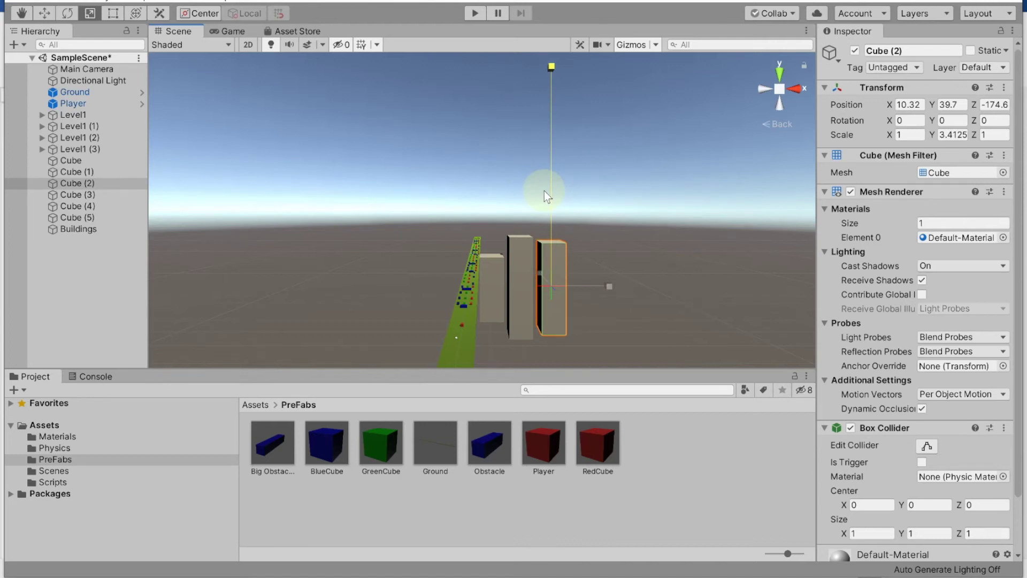
{"action": "left_click_drag", "start_coordinate": [544, 191], "coordinate": [559, 270]}
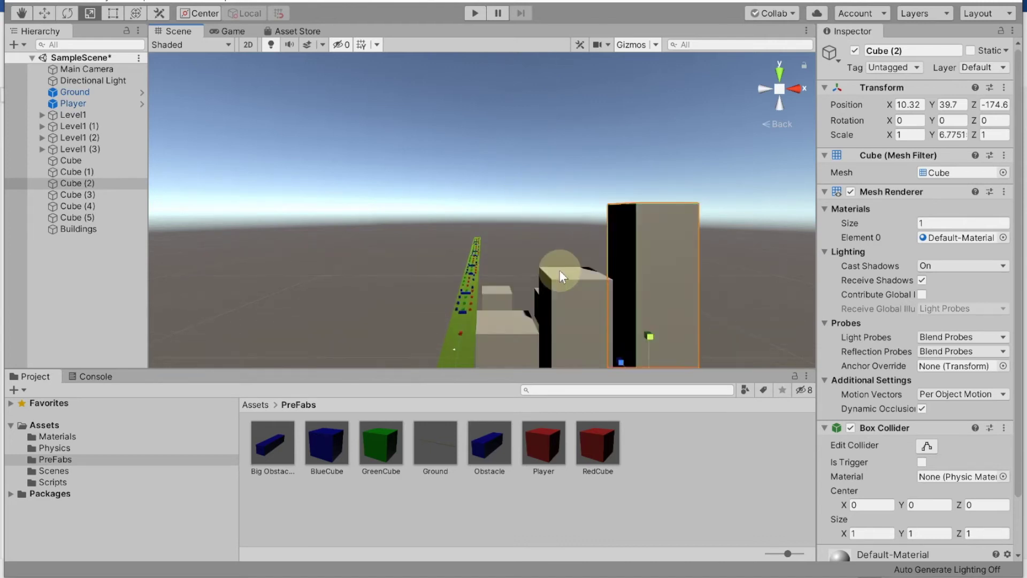
{"action": "left_click", "coordinate": [600, 272]}
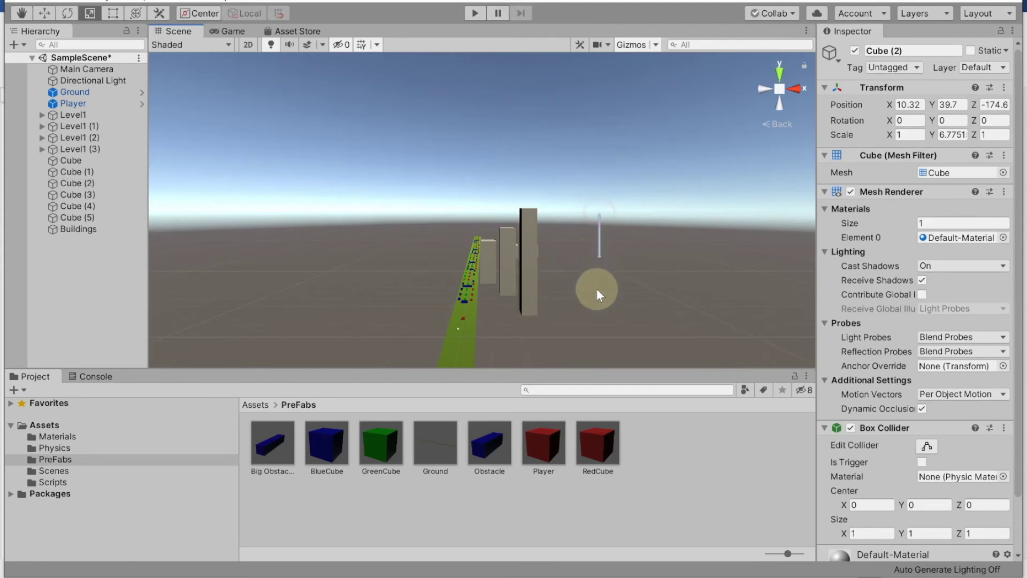
{"action": "left_click", "coordinate": [21, 13]}
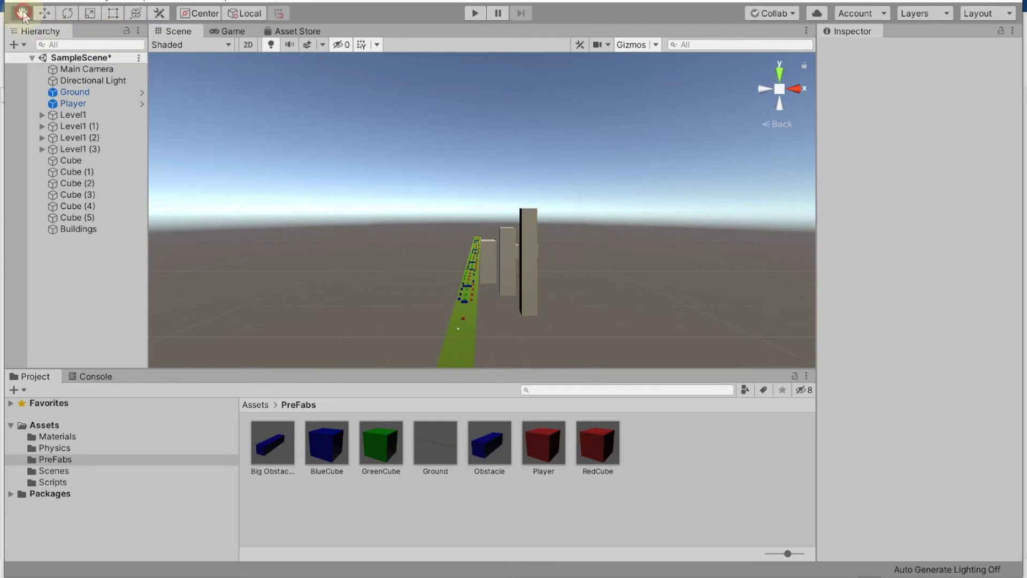
- Pan along the road, then switch the scene to an orthographic Top view
{"action": "mouse_move", "coordinate": [587, 202]}
{"action": "left_mouse_down"}
{"action": "mouse_move", "coordinate": [578, 274]}
{"action": "mouse_move", "coordinate": [556, 237]}
{"action": "mouse_move", "coordinate": [629, 209]}
{"action": "left_mouse_up"}
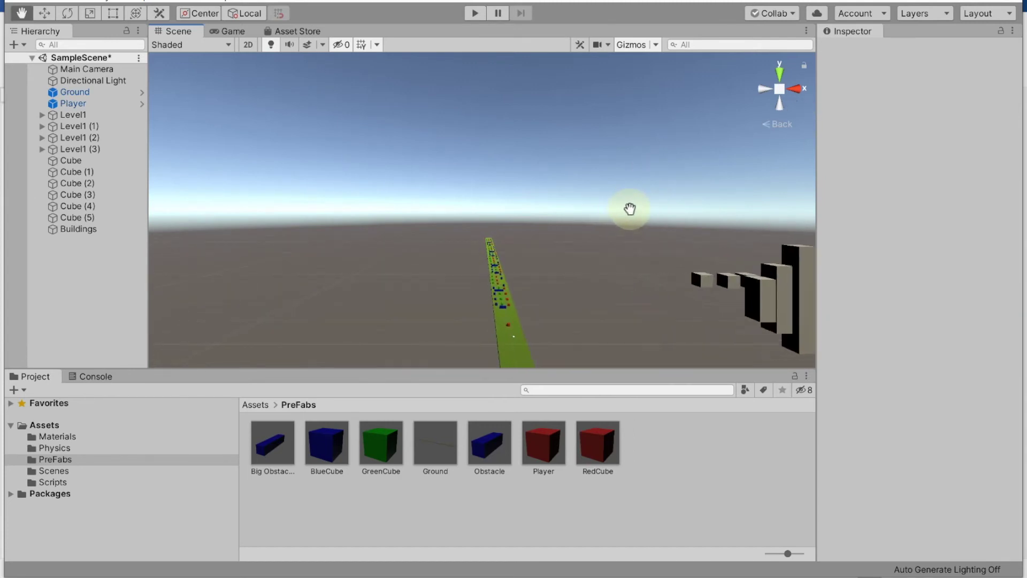
{"action": "mouse_move", "coordinate": [629, 208]}
{"action": "left_mouse_down"}
{"action": "mouse_move", "coordinate": [606, 202]}
{"action": "mouse_move", "coordinate": [589, 302]}
{"action": "mouse_move", "coordinate": [367, 306]}
{"action": "mouse_move", "coordinate": [312, 280]}
{"action": "mouse_move", "coordinate": [312, 314]}
{"action": "mouse_move", "coordinate": [334, 279]}
{"action": "mouse_move", "coordinate": [316, 321]}
{"action": "mouse_move", "coordinate": [316, 294]}
{"action": "mouse_move", "coordinate": [498, 287]}
{"action": "mouse_move", "coordinate": [471, 314]}
{"action": "mouse_move", "coordinate": [521, 275]}
{"action": "mouse_move", "coordinate": [496, 291]}
{"action": "left_mouse_up"}
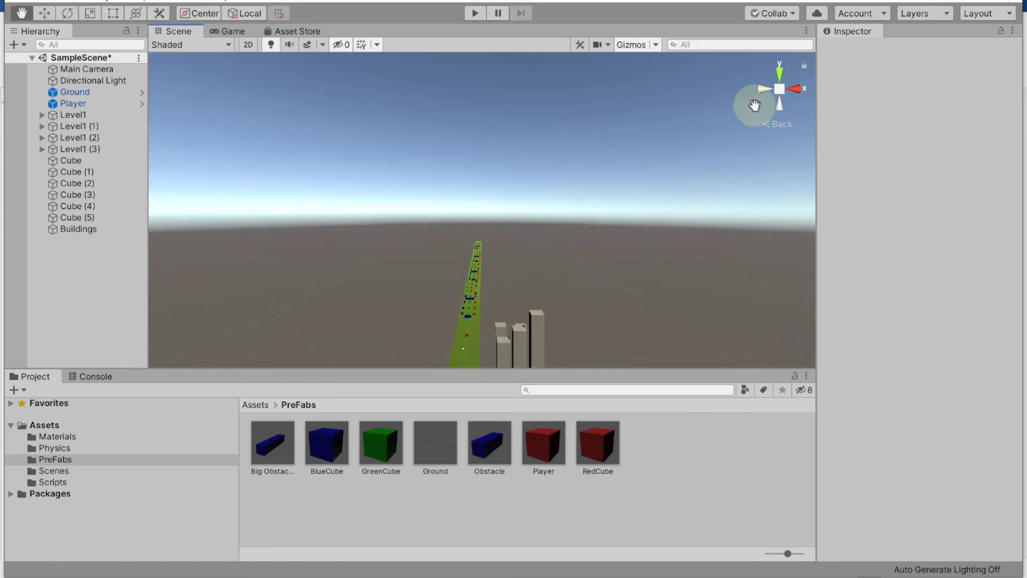
{"action": "left_click", "coordinate": [780, 90]}
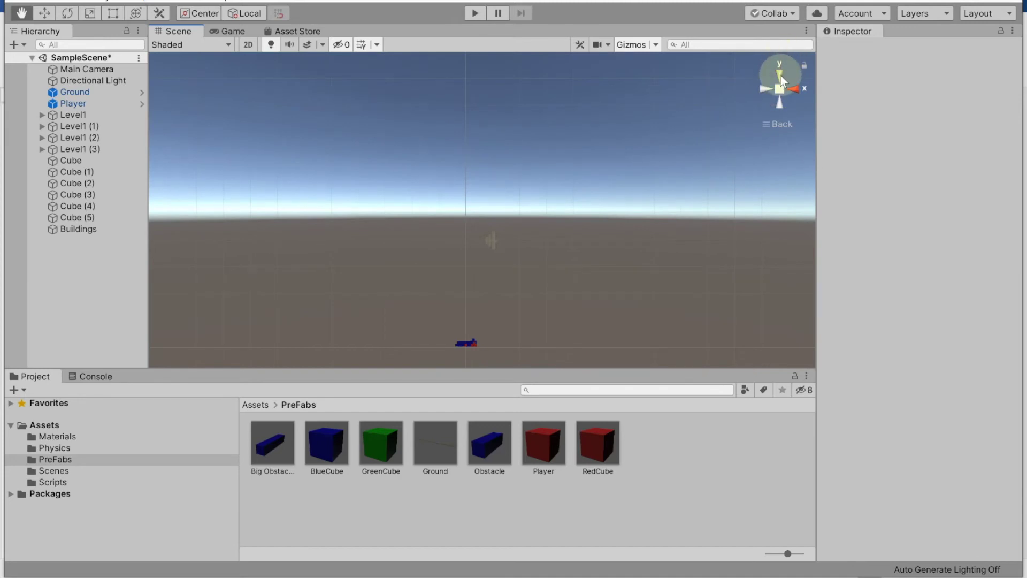
{"action": "left_click", "coordinate": [781, 81]}
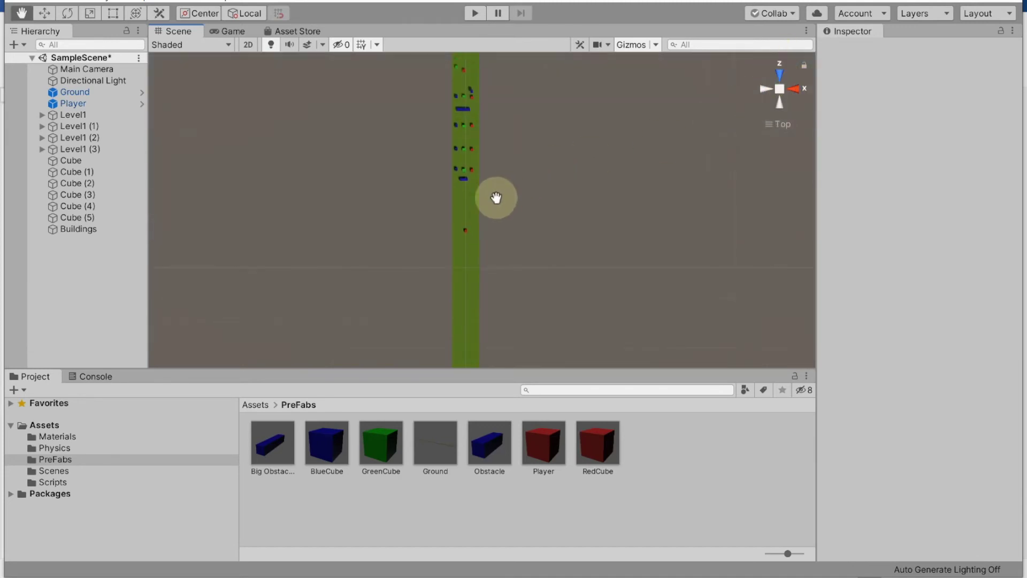
- Return to the editor and multi-select Cube through Cube (5) in the Hierarchy
{"action": "key", "text": "alt+Tab"}
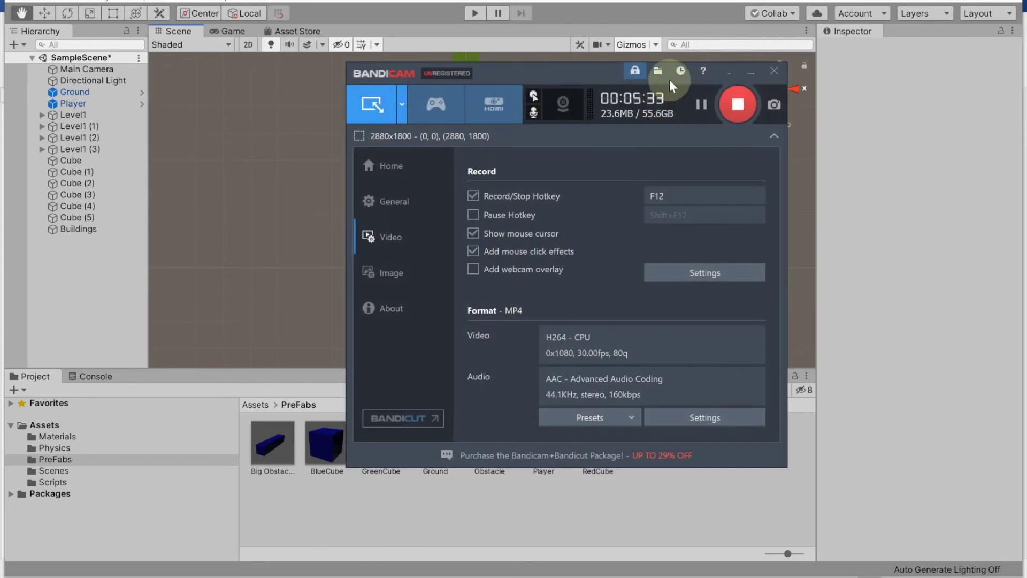
{"action": "left_click", "coordinate": [751, 70]}
{"action": "scroll", "coordinate": [564, 175], "scroll_direction": "down", "scroll_amount": 1}
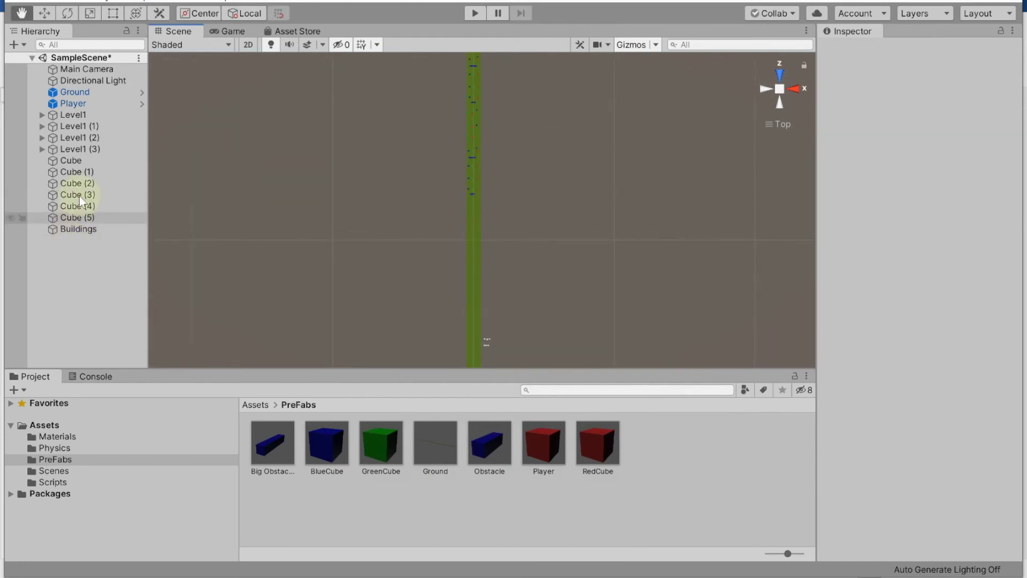
{"action": "left_click", "coordinate": [75, 163]}
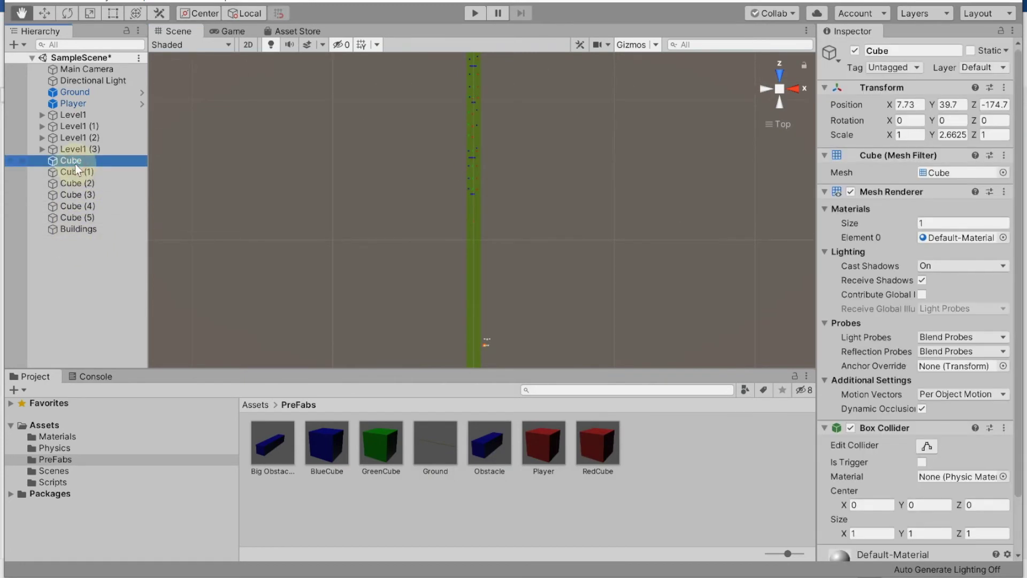
{"action": "left_click_drag", "start_coordinate": [81, 172], "coordinate": [79, 193]}
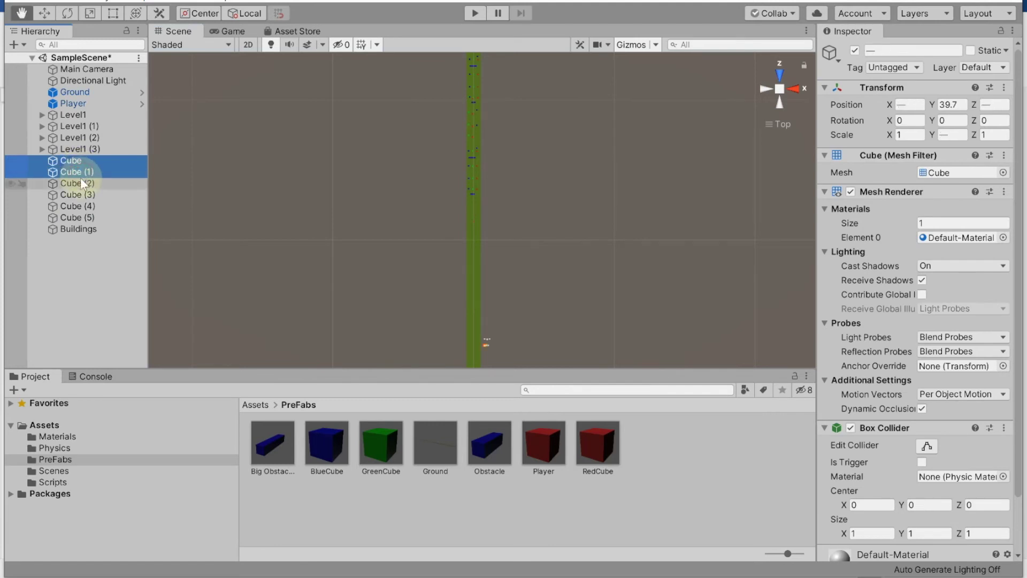
{"action": "left_click", "coordinate": [70, 206], "text": "ctrl"}
{"action": "left_click", "coordinate": [71, 217], "text": "ctrl"}
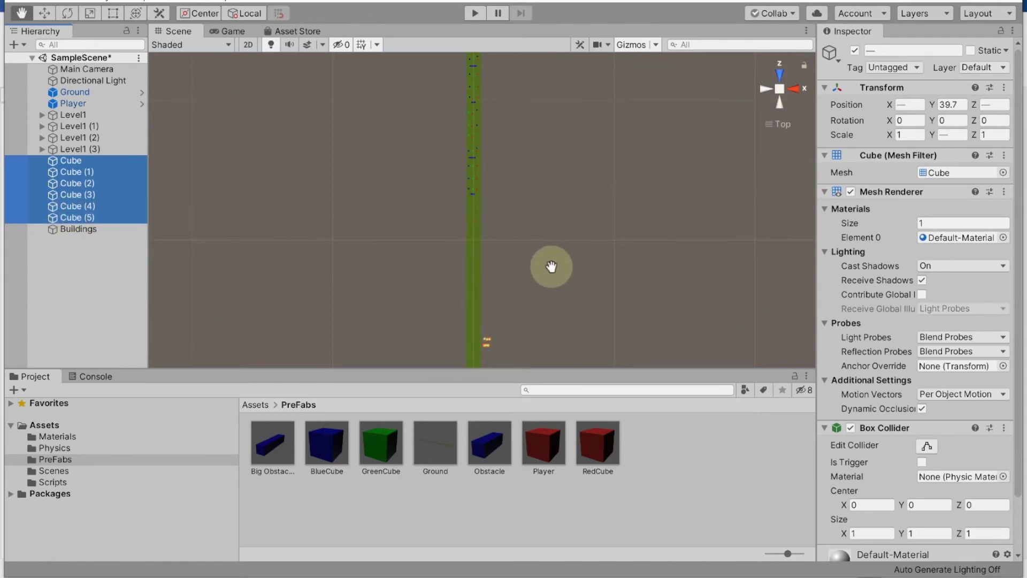
{"action": "scroll", "coordinate": [353, 284], "scroll_direction": "up", "scroll_amount": 2}
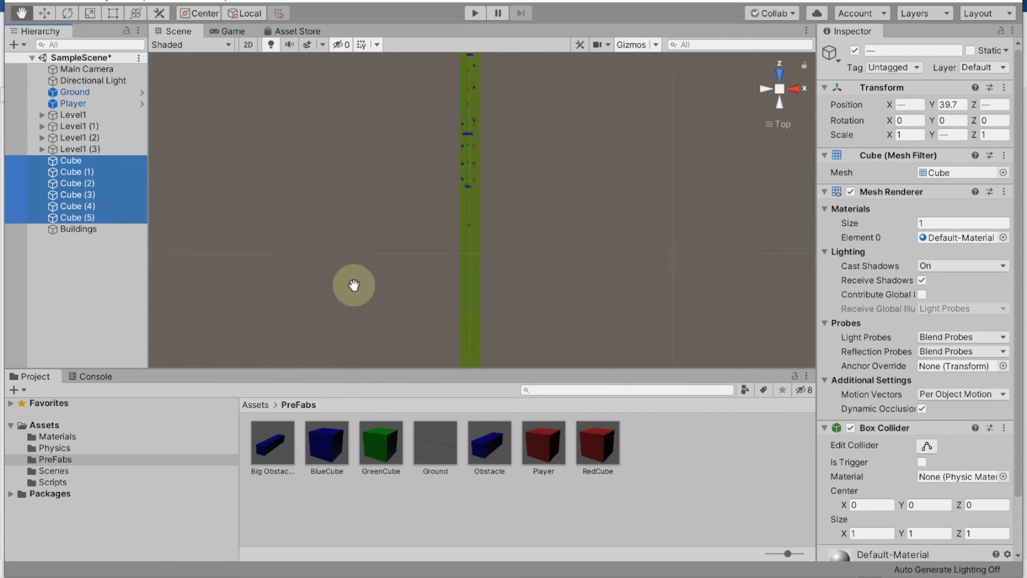
- Drag the six selected cubes together along the Z axis toward the road's far end
{"action": "left_click", "coordinate": [706, 184]}
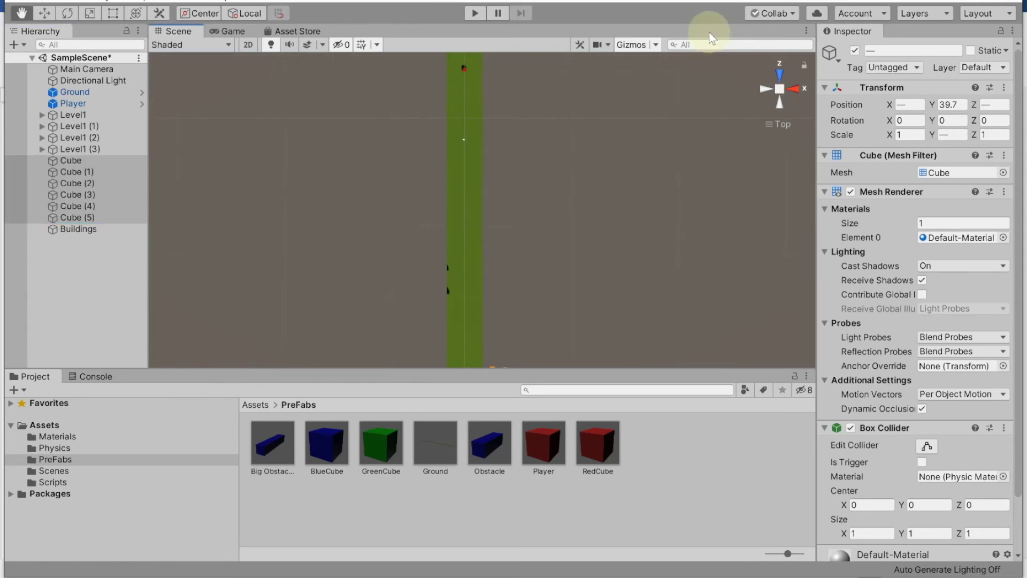
{"action": "left_click_drag", "start_coordinate": [618, 232], "coordinate": [607, 202]}
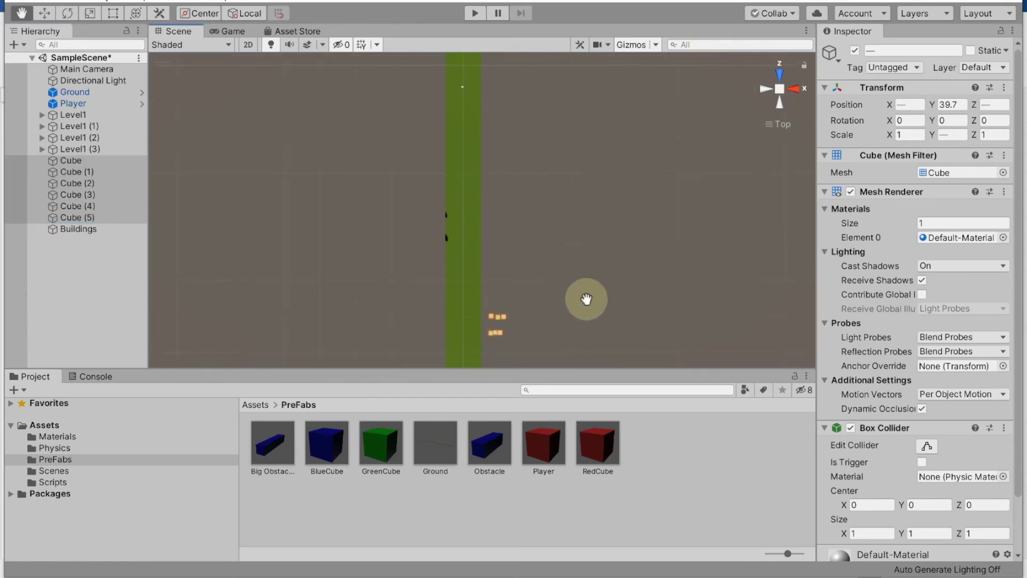
{"action": "left_click", "coordinate": [44, 13]}
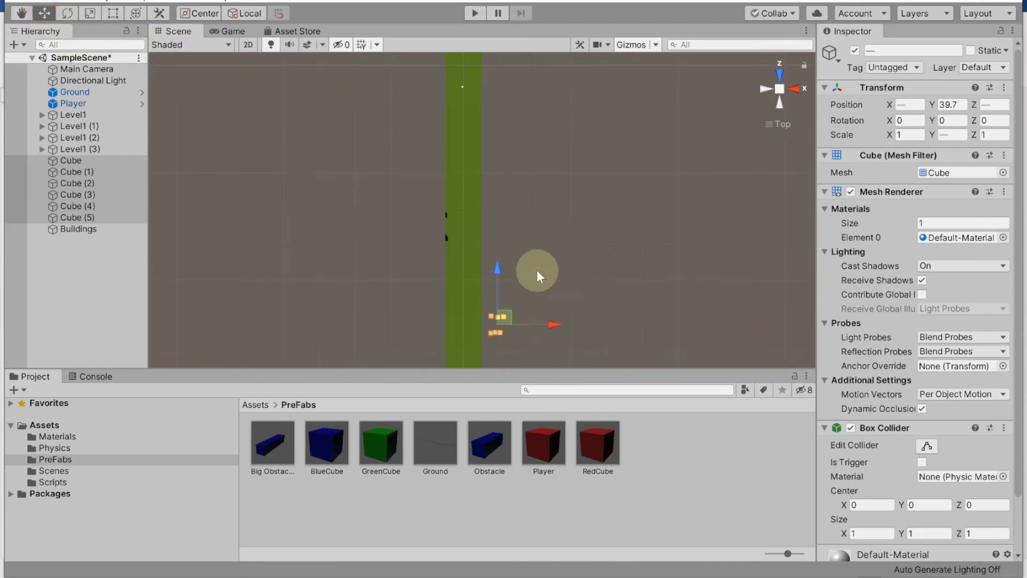
{"action": "left_click_drag", "start_coordinate": [500, 271], "coordinate": [508, 76]}
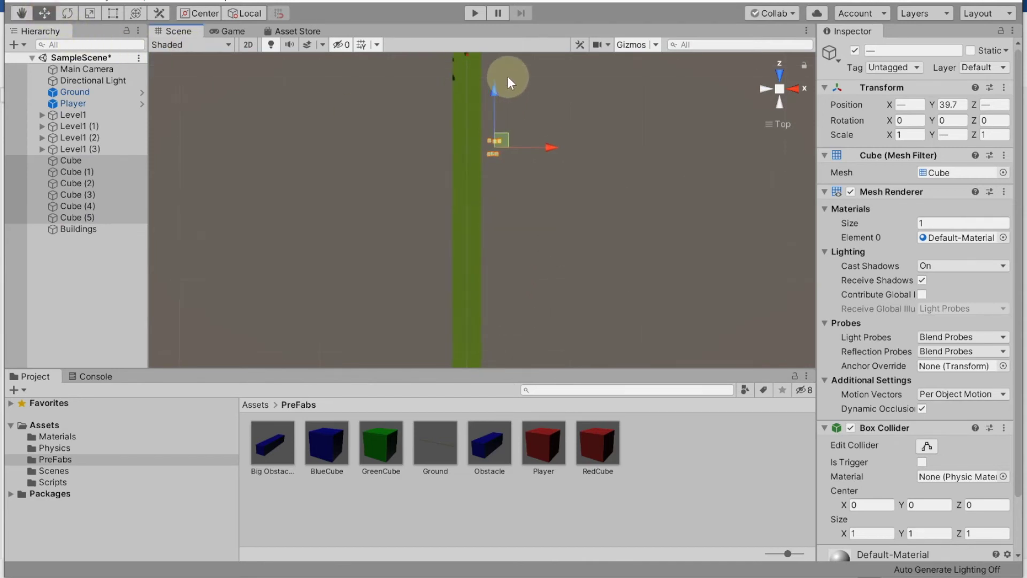
{"action": "left_click_drag", "start_coordinate": [487, 129], "coordinate": [490, 75]}
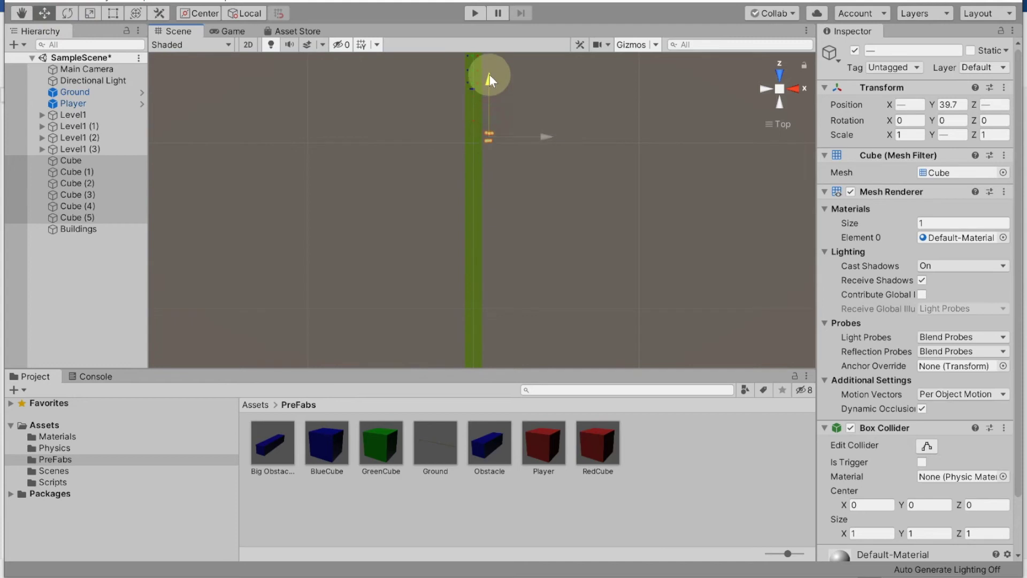
{"action": "left_click_drag", "start_coordinate": [493, 34], "coordinate": [492, 44]}
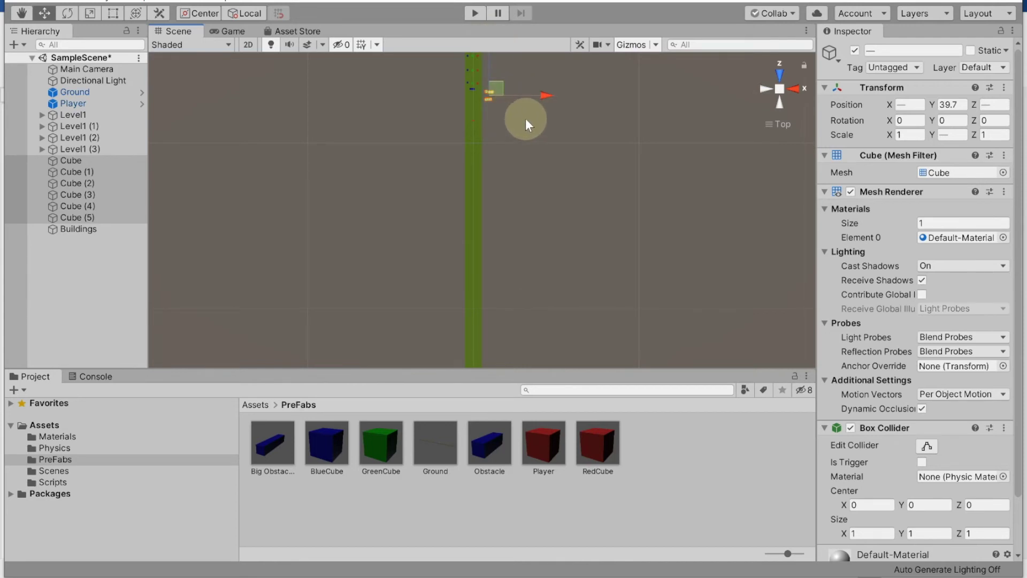
{"action": "left_click", "coordinate": [509, 136]}
{"action": "scroll", "coordinate": [506, 118], "scroll_direction": "down", "scroll_amount": 2}
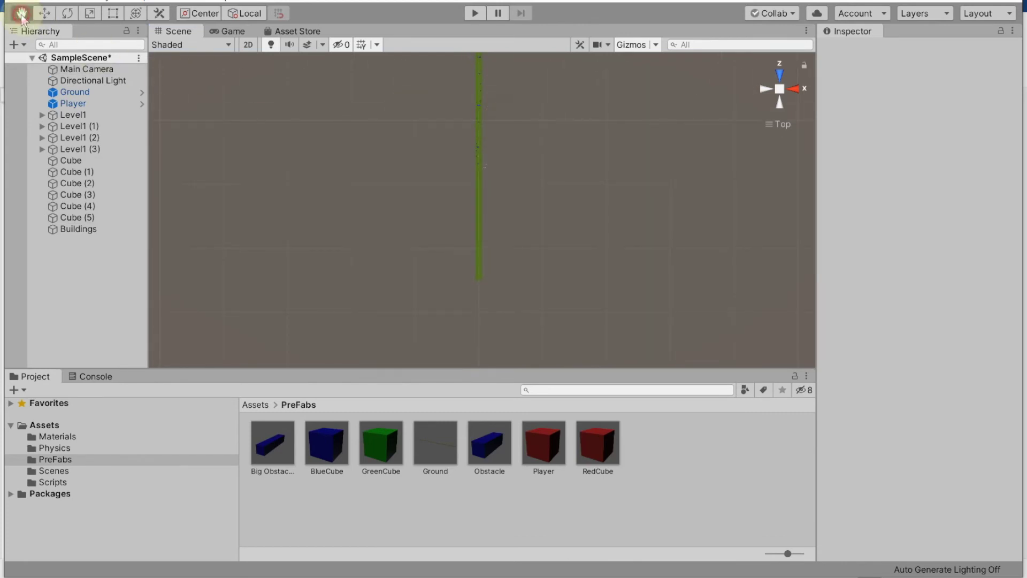
- Parent the six cubes, Cube through Cube (5), under the Buildings object
{"action": "left_click", "coordinate": [451, 182]}
{"action": "left_click_drag", "start_coordinate": [527, 143], "coordinate": [528, 306]}
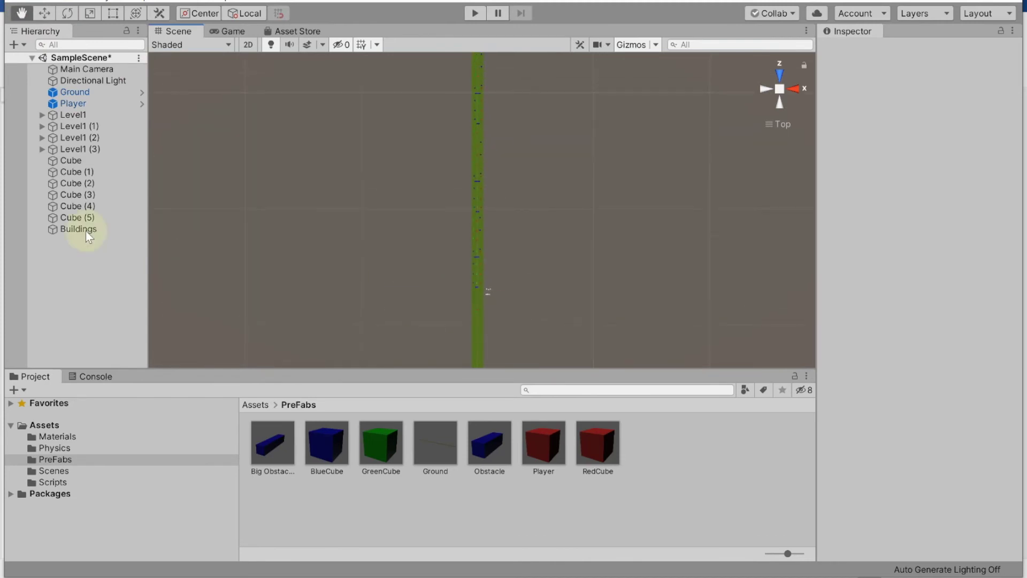
{"action": "left_click", "coordinate": [69, 161]}
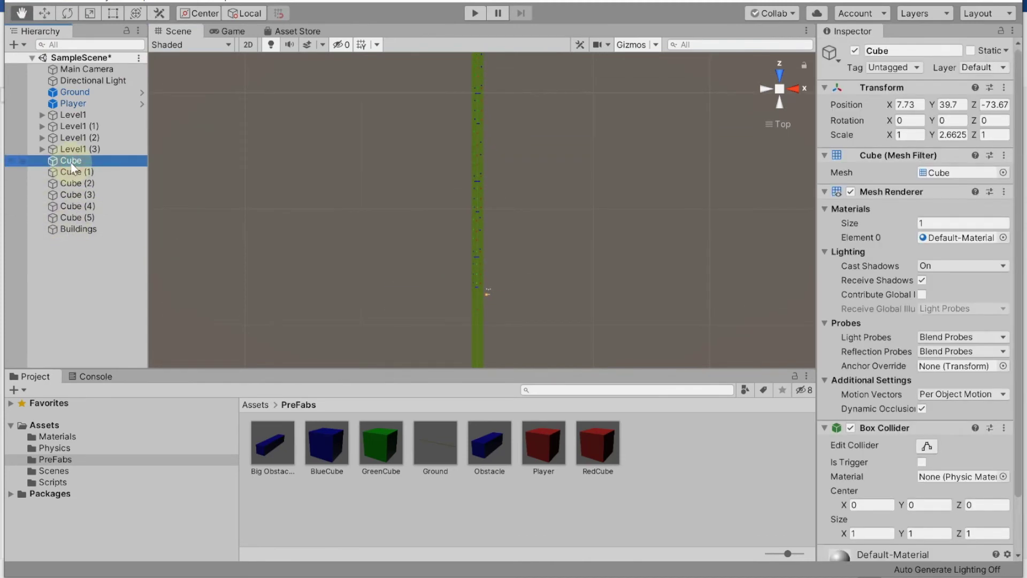
{"action": "left_click_drag", "start_coordinate": [73, 175], "coordinate": [75, 207]}
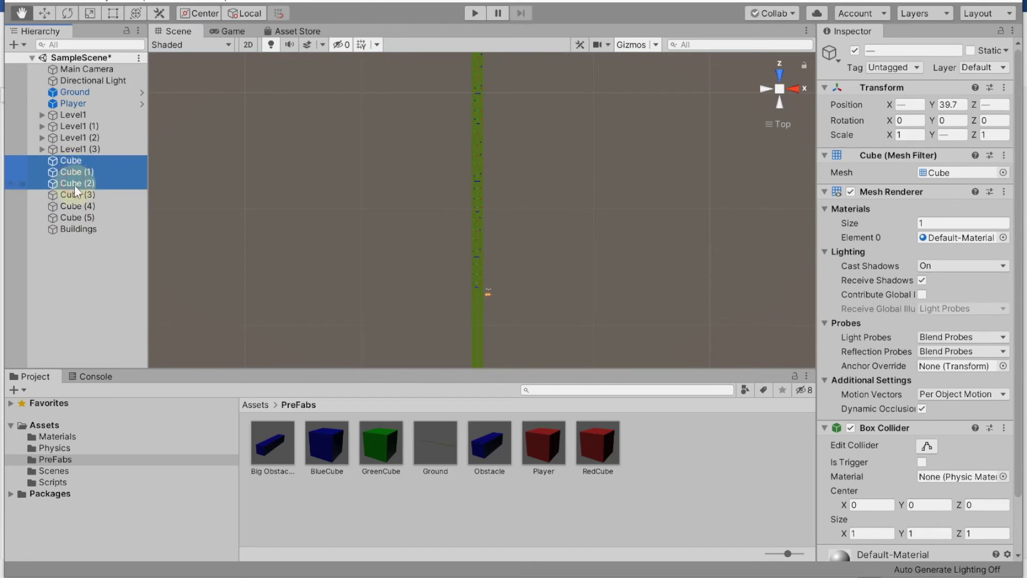
{"action": "left_click", "coordinate": [75, 216], "text": "shift"}
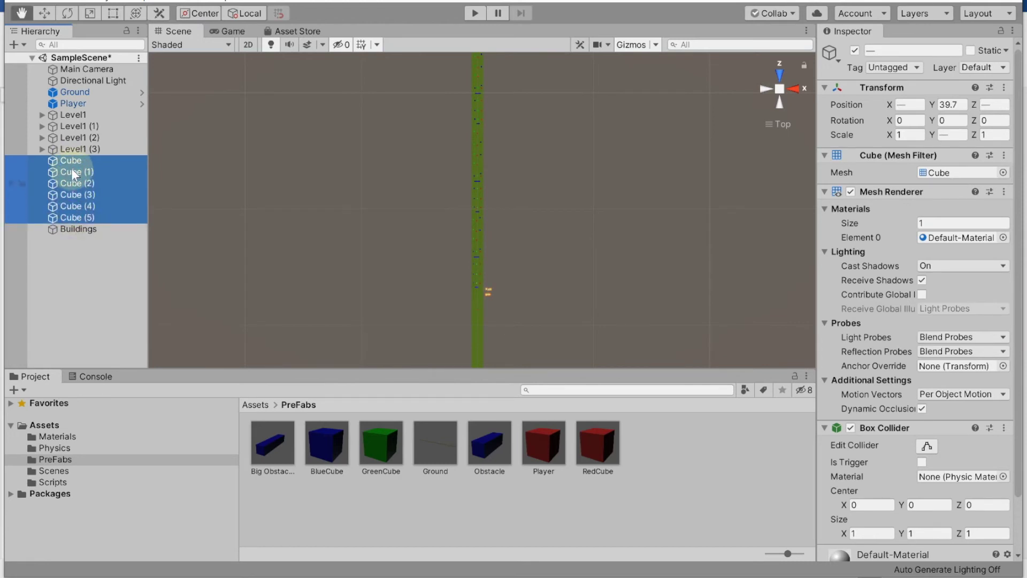
{"action": "left_click_drag", "start_coordinate": [59, 159], "coordinate": [83, 230]}
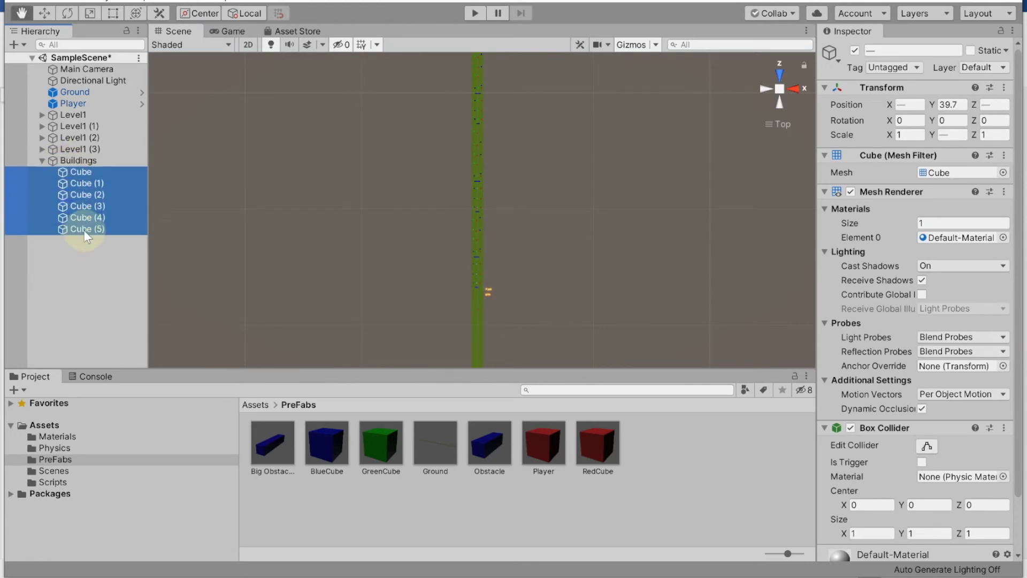
- Collapse the Buildings group, reselect it and duplicate it with Ctrl+D
{"action": "left_click", "coordinate": [47, 162]}
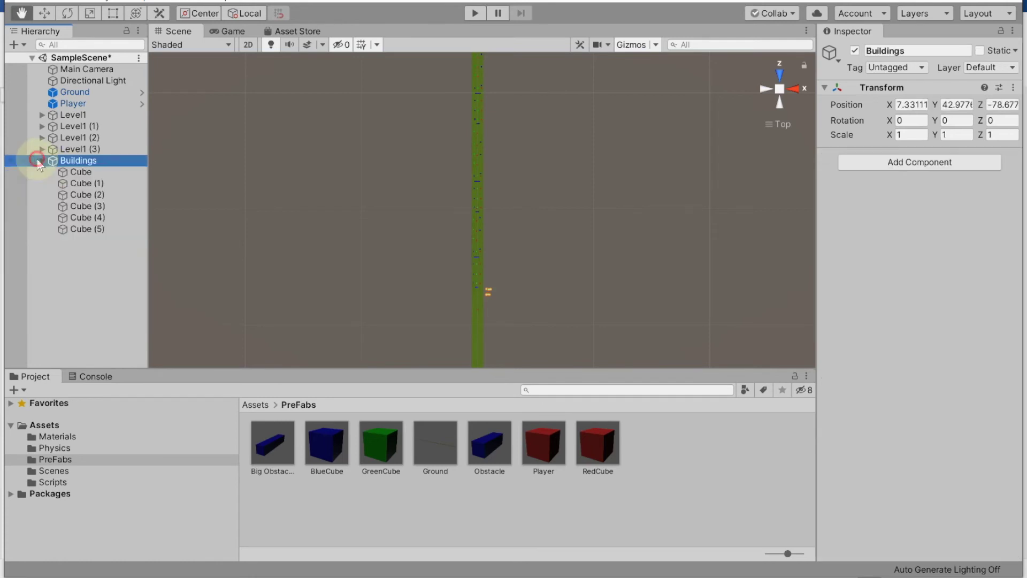
{"action": "left_click", "coordinate": [37, 161]}
{"action": "left_click", "coordinate": [42, 160]}
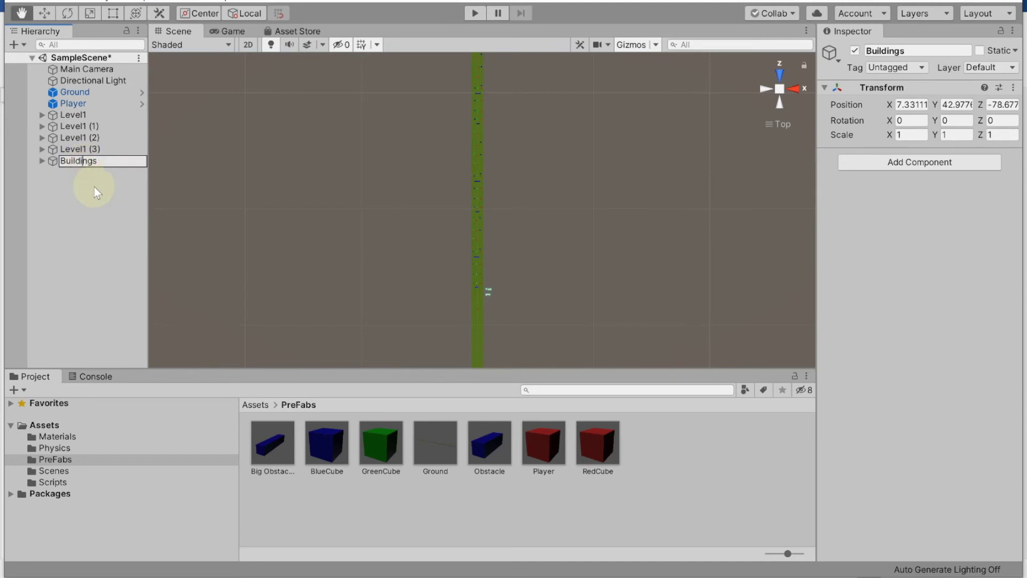
{"action": "left_click", "coordinate": [94, 188]}
{"action": "left_click", "coordinate": [78, 163]}
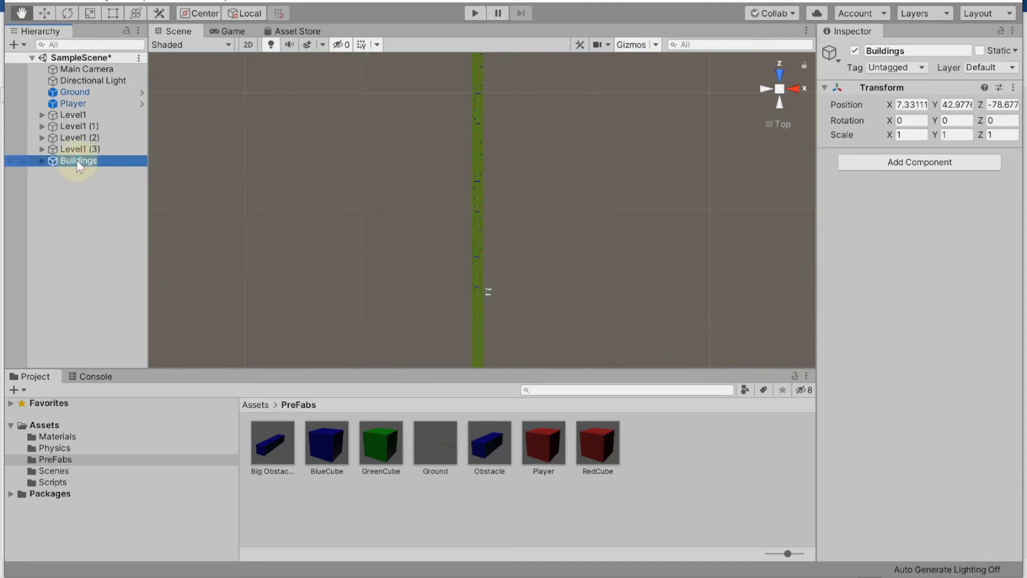
{"action": "key", "text": "ctrl+d"}
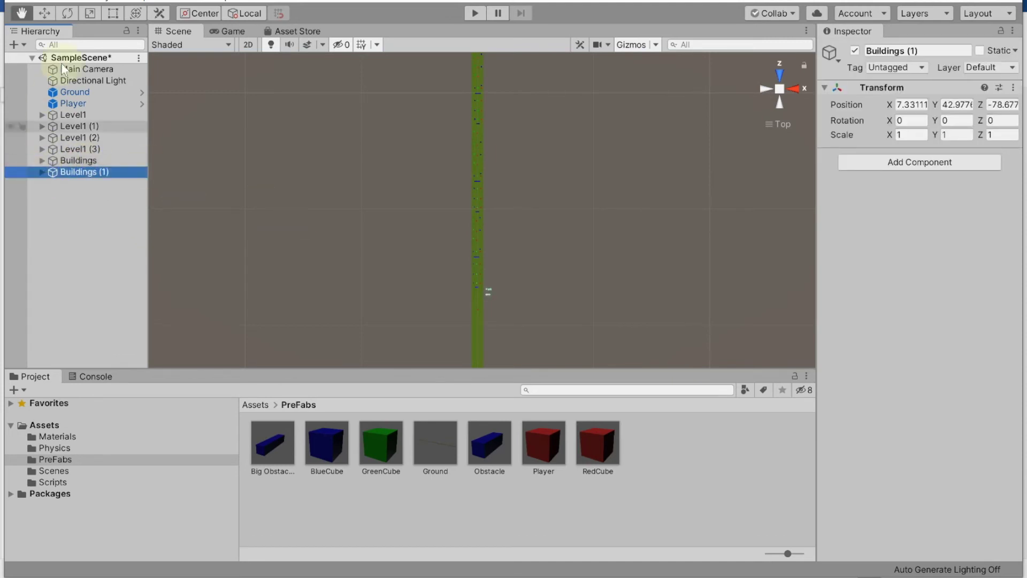
- Shift Buildings (1) to Z -71.3, then duplicate it and move Buildings (2) to Z -63.9
{"action": "left_click", "coordinate": [44, 12]}
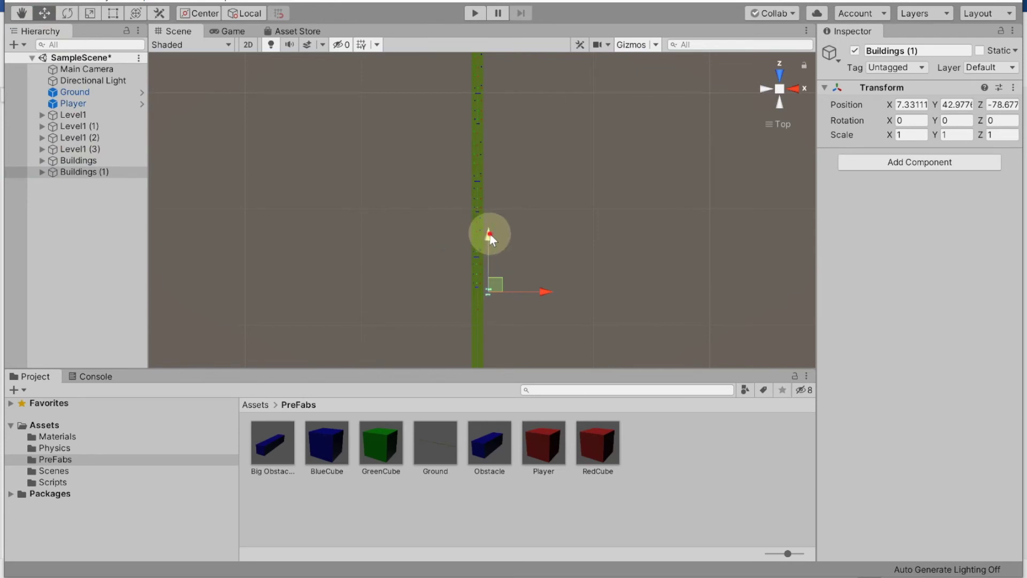
{"action": "left_click_drag", "start_coordinate": [490, 239], "coordinate": [490, 230]}
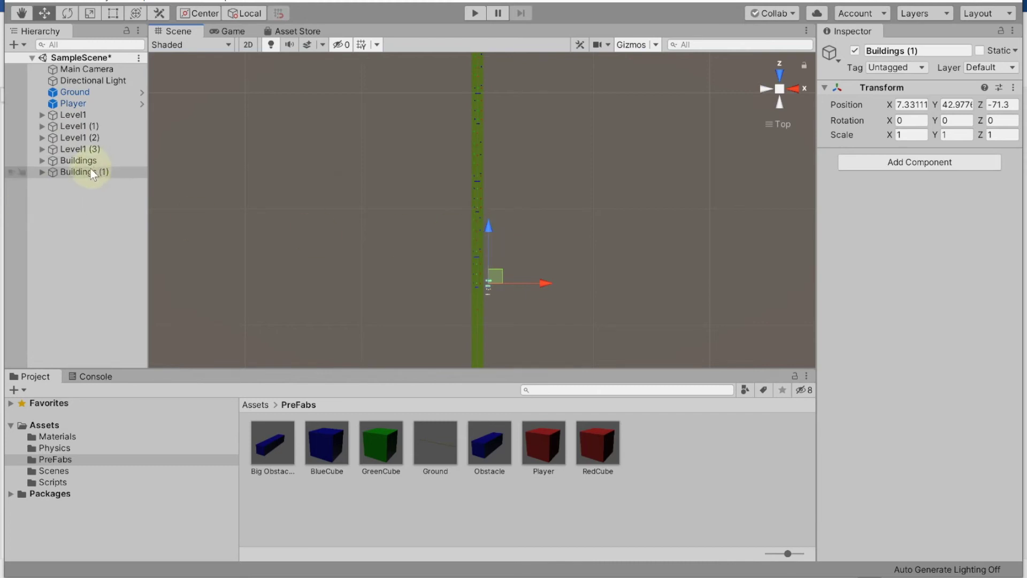
{"action": "key", "text": "ctrl+d"}
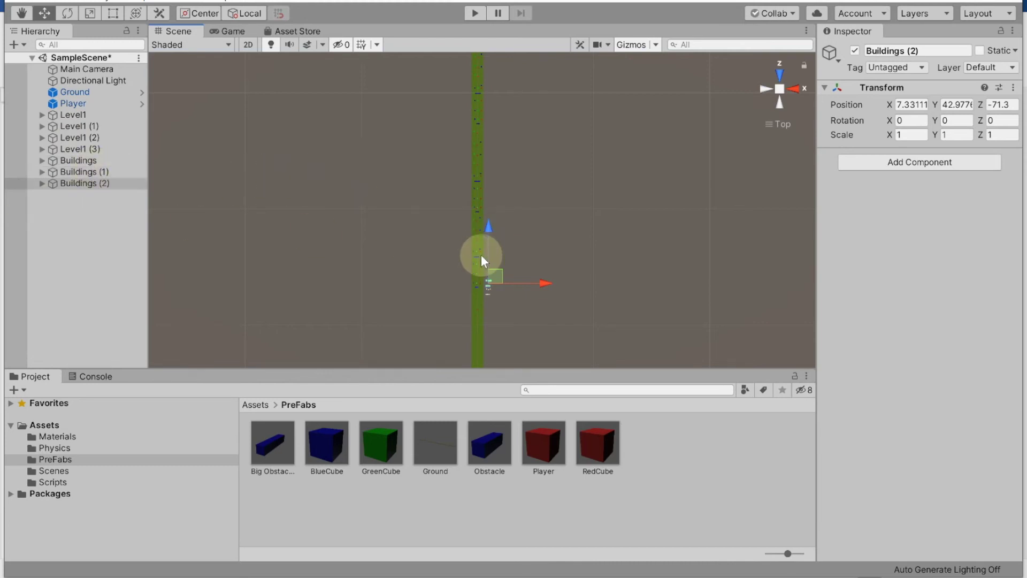
{"action": "left_click_drag", "start_coordinate": [490, 235], "coordinate": [489, 220]}
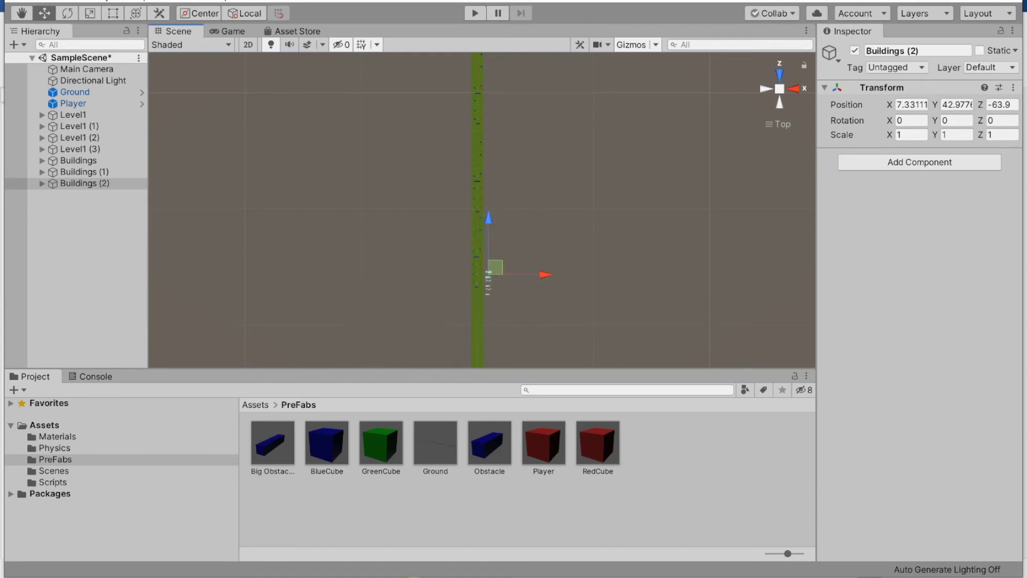
{"action": "mouse_move", "coordinate": [410, 577]}
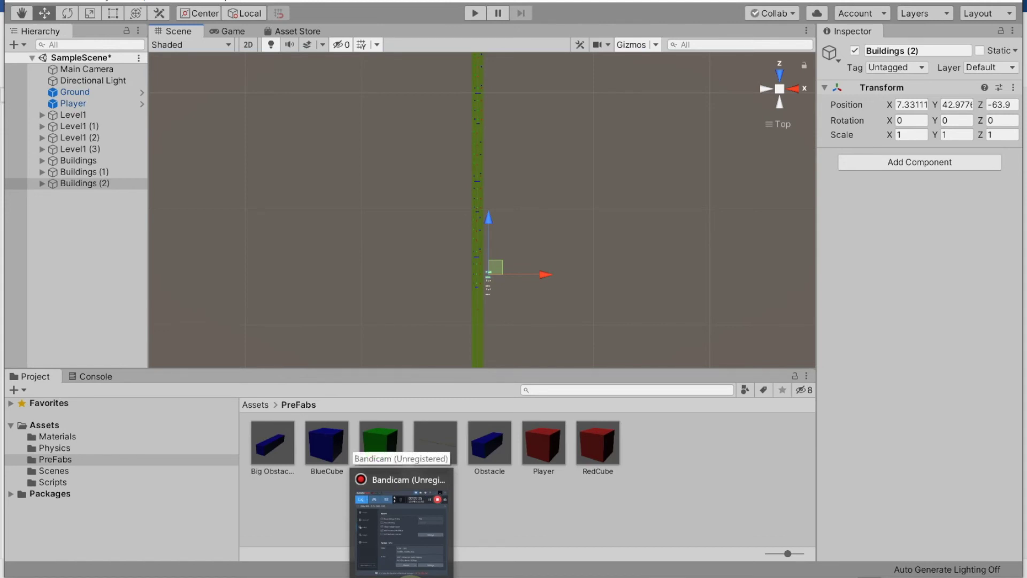
- Resume the Bandicam screen recording and return to the Unity editor
{"action": "left_click", "coordinate": [401, 521]}
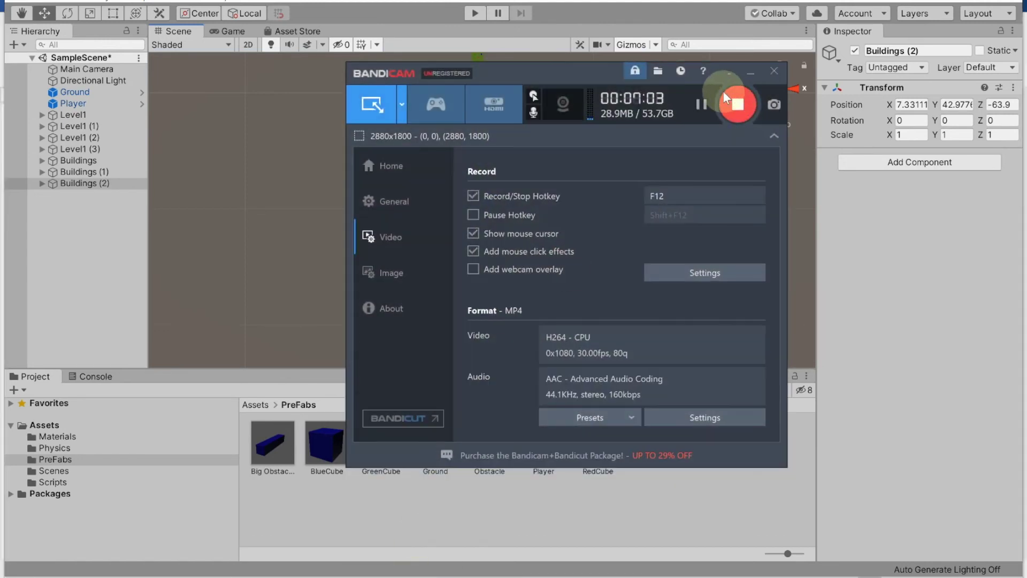
{"action": "left_click", "coordinate": [700, 108]}
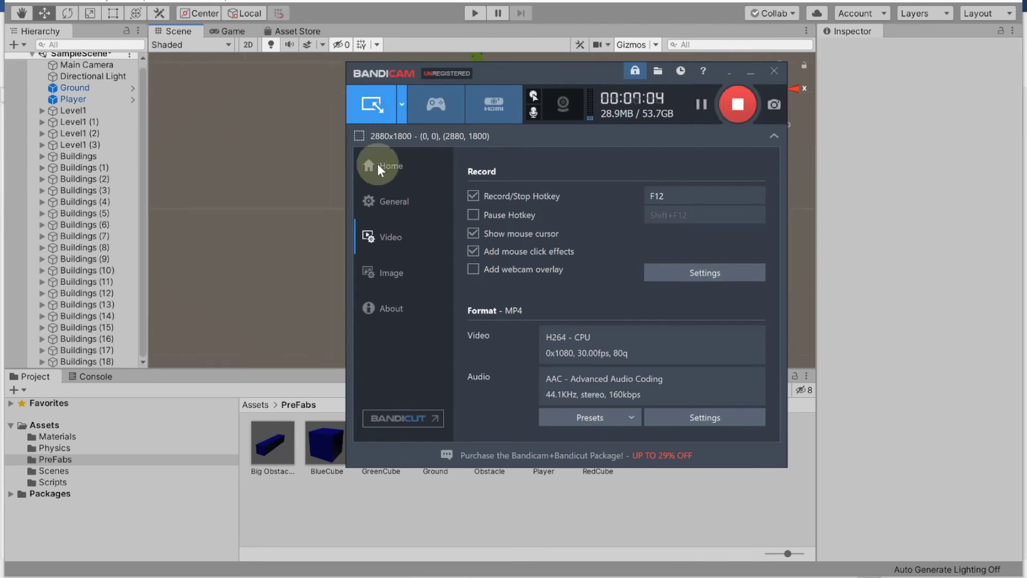
{"action": "left_click", "coordinate": [287, 207]}
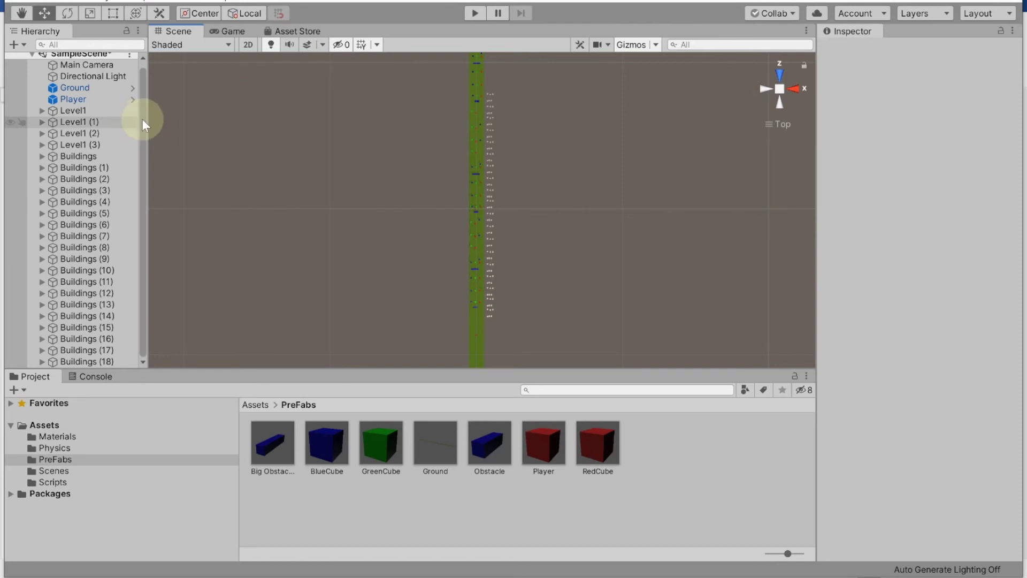
{"action": "left_click", "coordinate": [14, 45]}
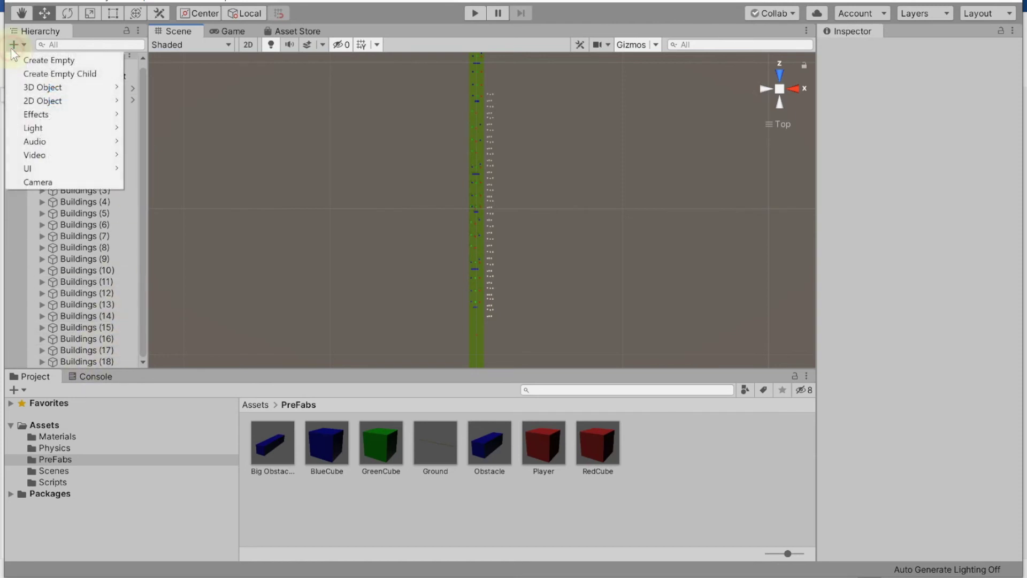
- Create an empty object and rename it 'Big buildings'
{"action": "left_click", "coordinate": [38, 64]}
{"action": "left_click", "coordinate": [910, 50]}
{"action": "type", "text": "Big buildings"}
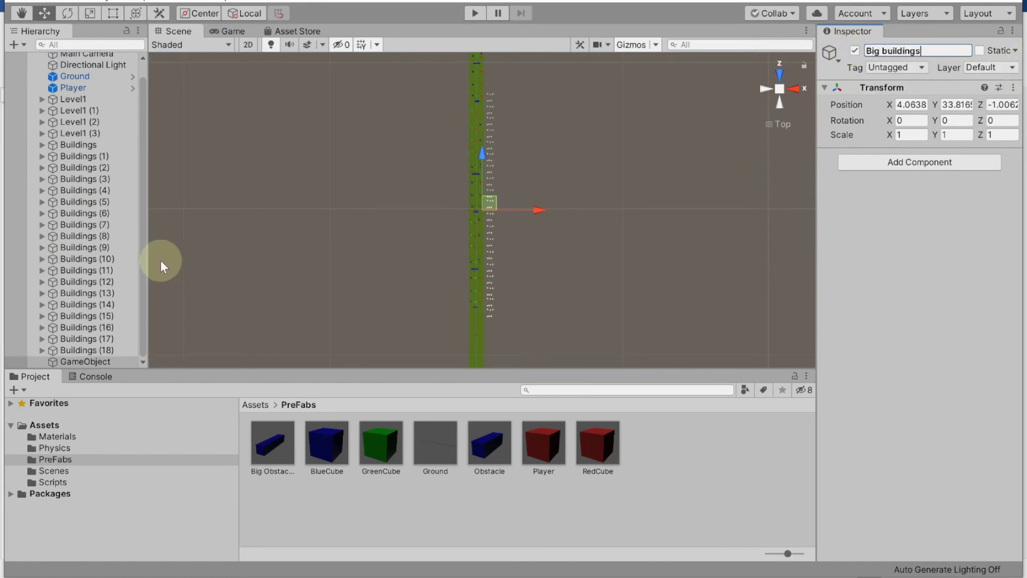
{"action": "left_click", "coordinate": [142, 167]}
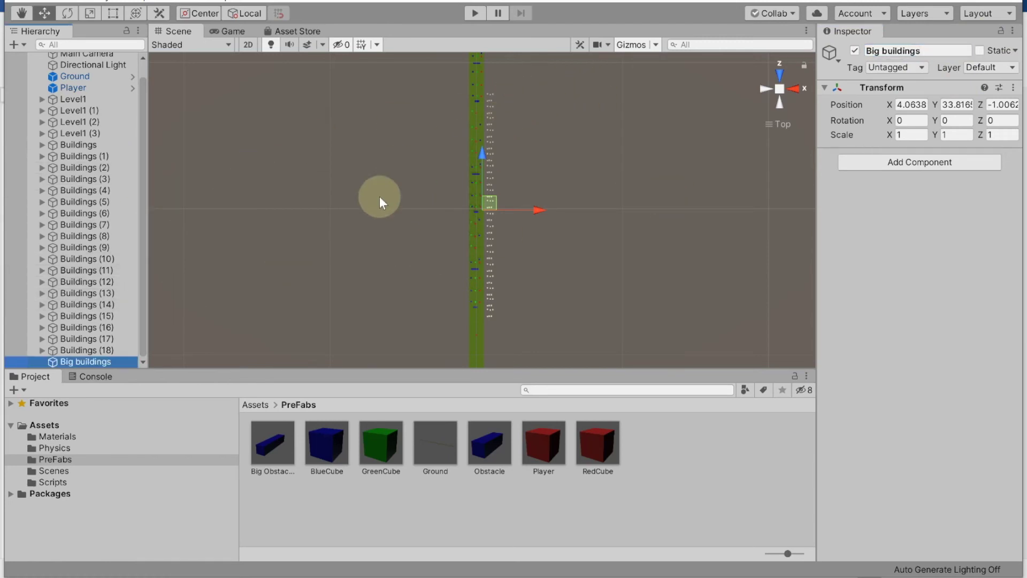
- Box-select all the building cubes lining the road in the Scene view
{"action": "left_click", "coordinate": [514, 84]}
{"action": "left_click_drag", "start_coordinate": [514, 85], "coordinate": [488, 334]}
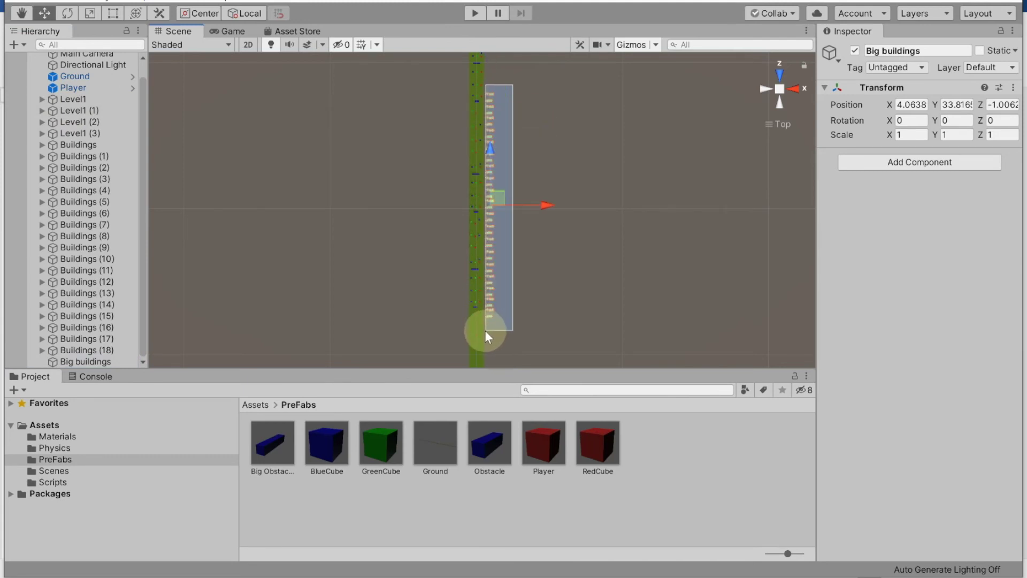
{"action": "left_click_drag", "start_coordinate": [488, 335], "coordinate": [482, 331]}
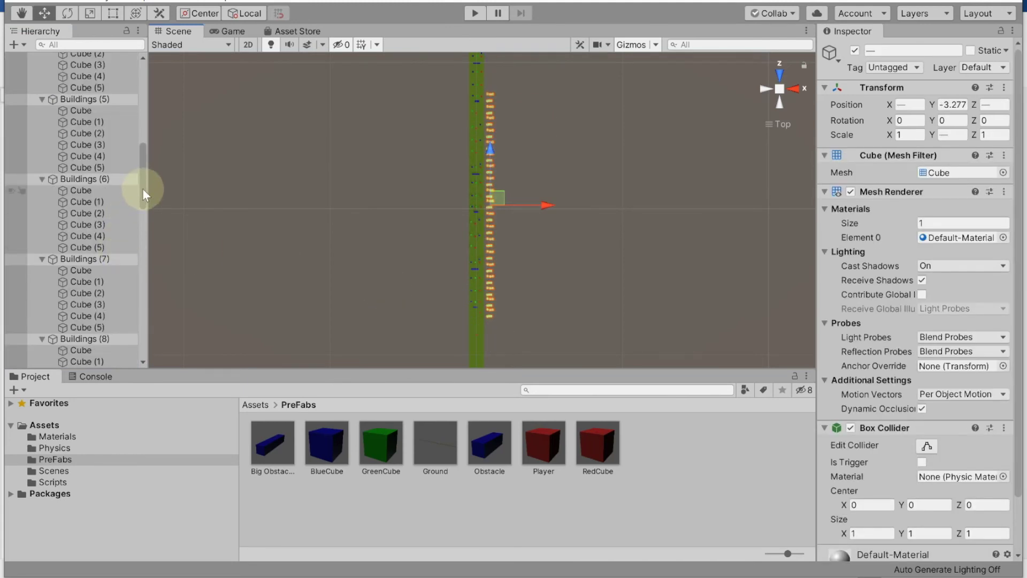
{"action": "left_click_drag", "start_coordinate": [143, 194], "coordinate": [138, 360]}
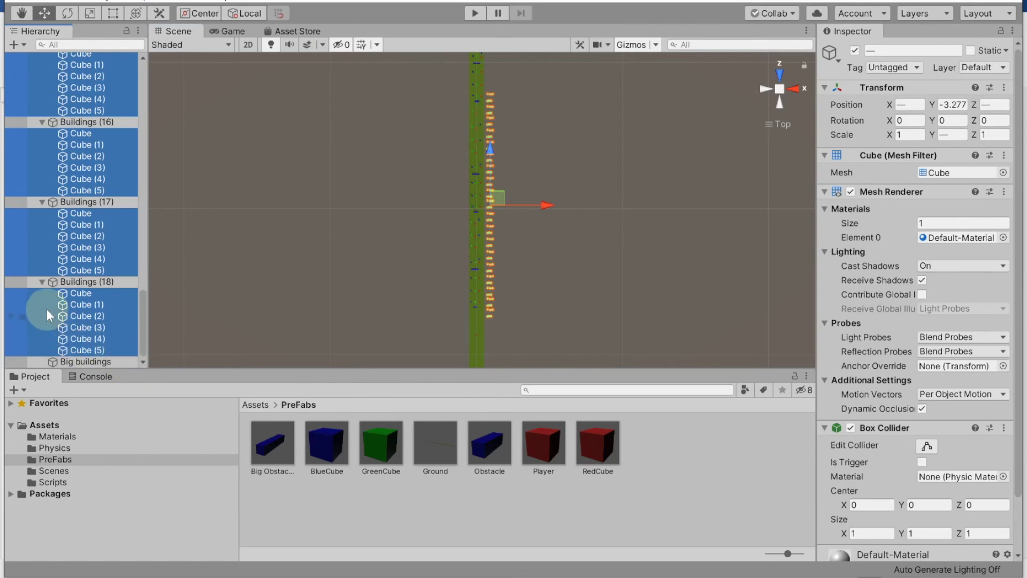
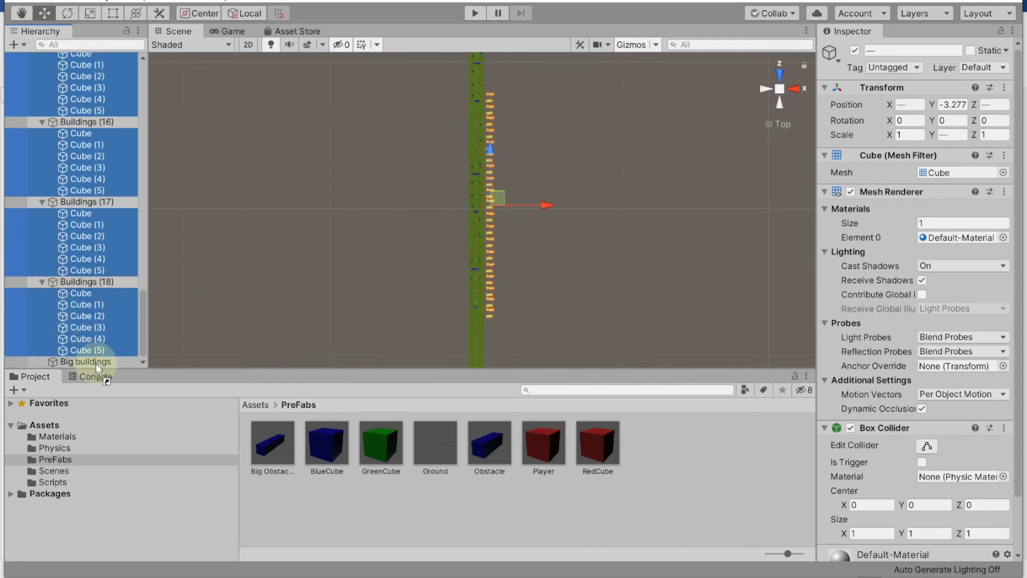
- Parent the selected building cubes under Big buildings, collapse the group and select it
{"action": "left_click_drag", "start_coordinate": [36, 253], "coordinate": [98, 369]}
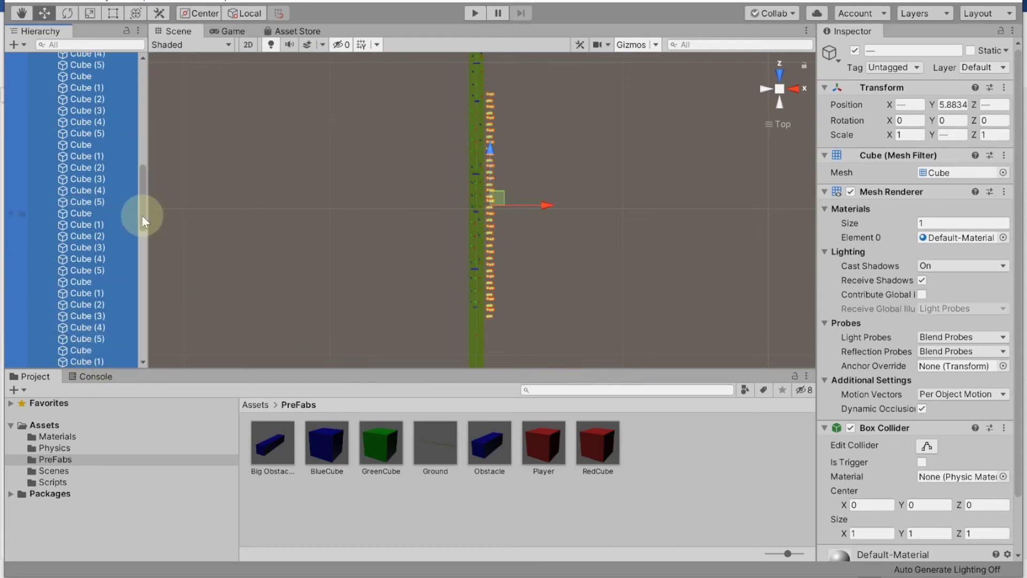
{"action": "left_click_drag", "start_coordinate": [143, 216], "coordinate": [143, 107]}
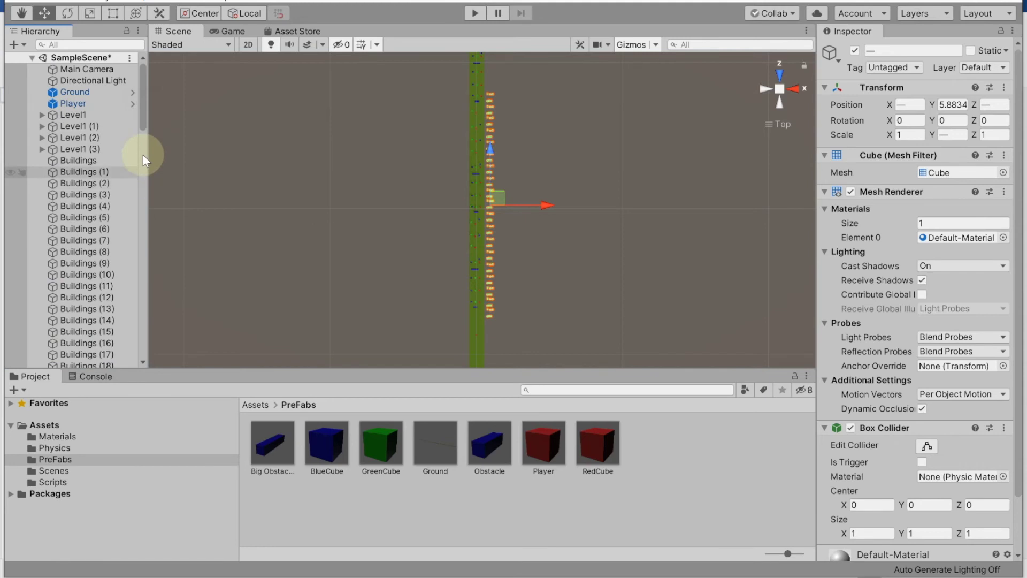
{"action": "left_click_drag", "start_coordinate": [143, 115], "coordinate": [142, 145]}
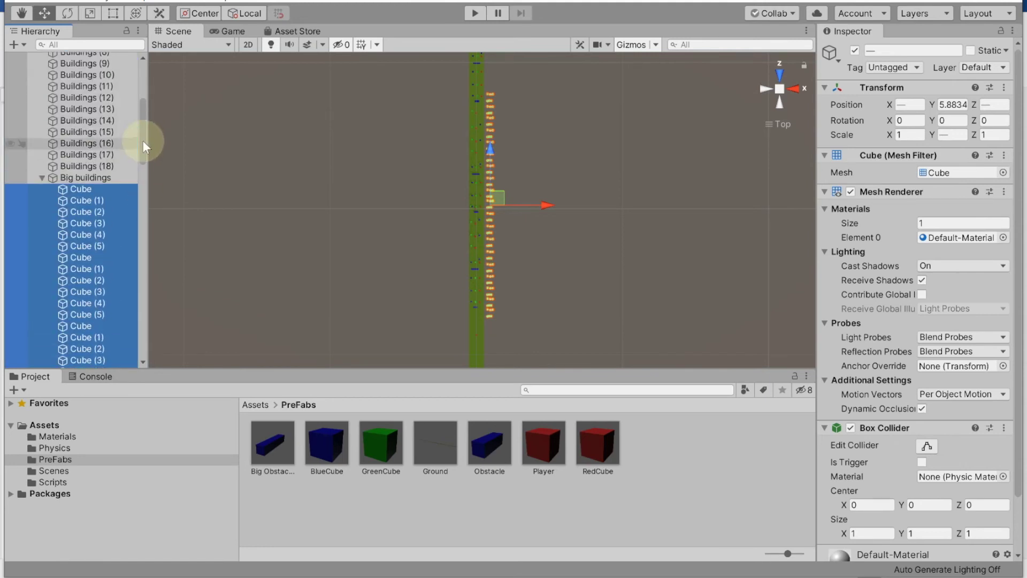
{"action": "left_click", "coordinate": [42, 177]}
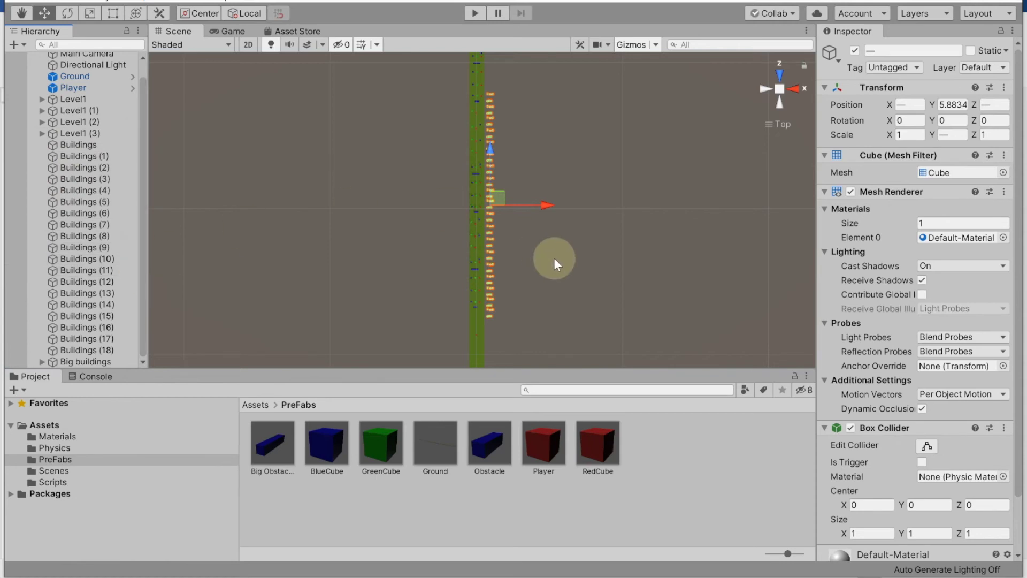
{"action": "left_click", "coordinate": [466, 285]}
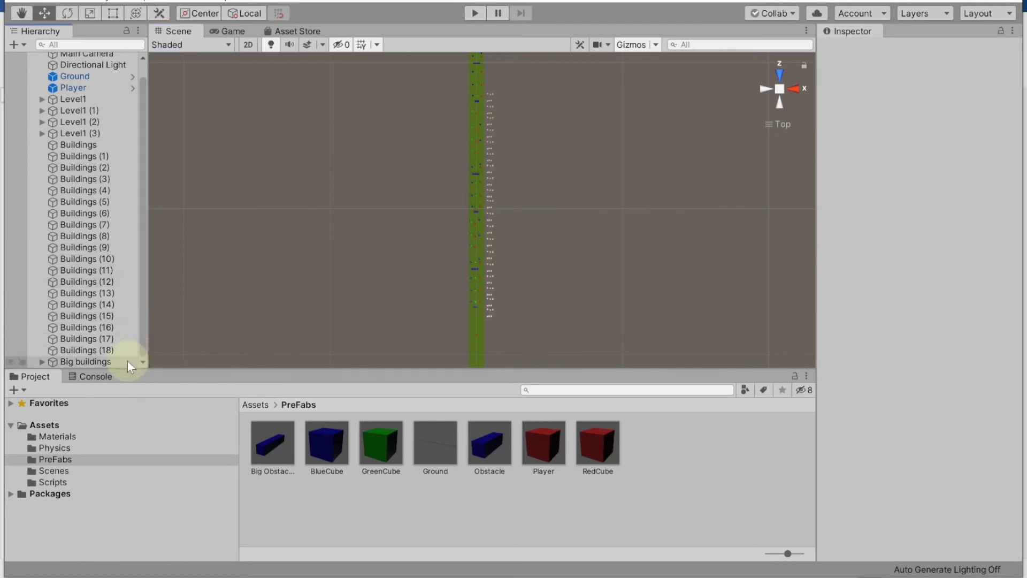
{"action": "left_click", "coordinate": [107, 363]}
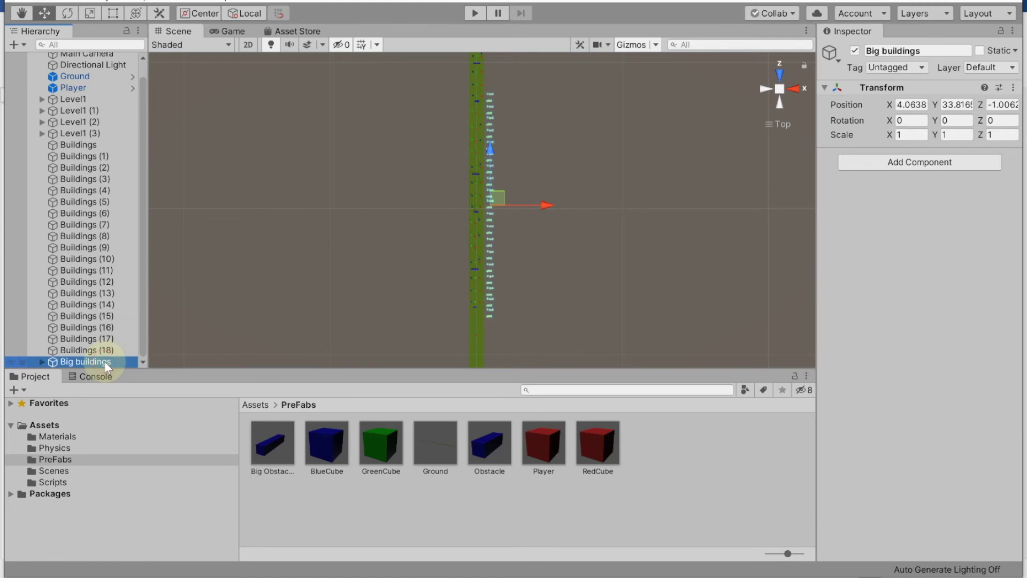
- Duplicate Big buildings twice, sliding each copy sideways along X beside the road
{"action": "key", "text": "ctrl+d"}
{"action": "left_click_drag", "start_coordinate": [500, 211], "coordinate": [503, 206]}
{"action": "left_click", "coordinate": [564, 204]}
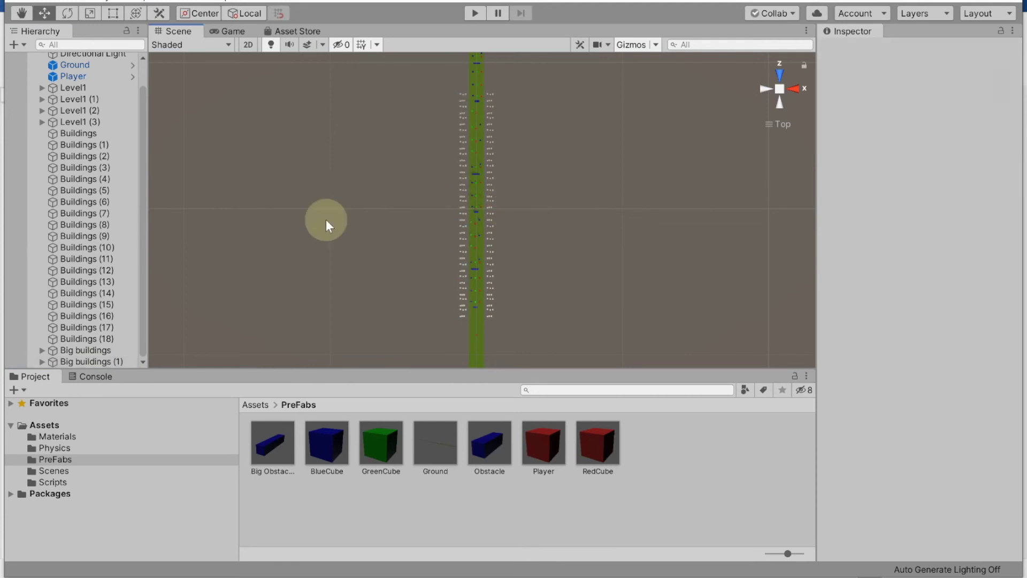
{"action": "left_click", "coordinate": [87, 351]}
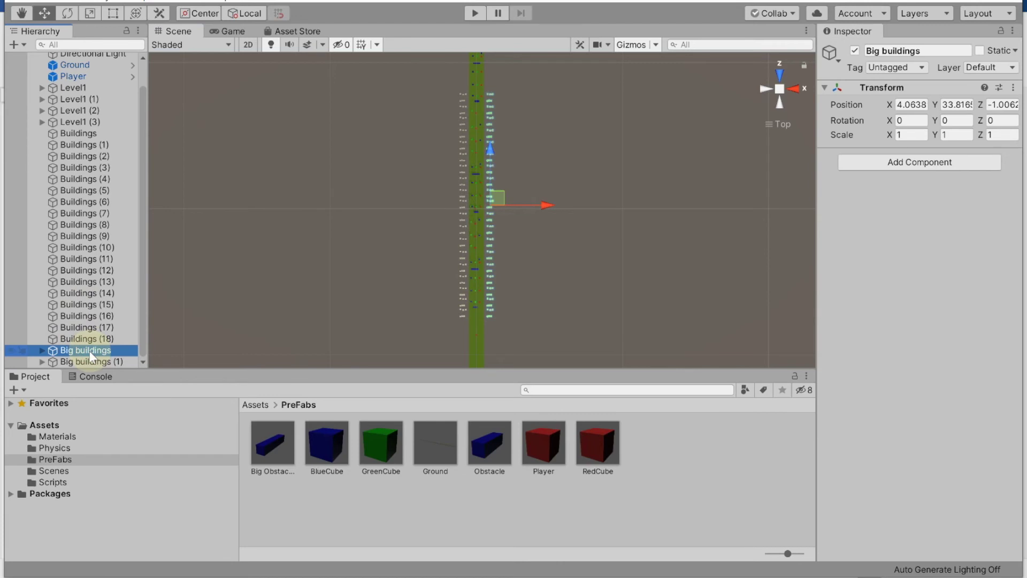
{"action": "key", "text": "ctrl+d"}
{"action": "left_click_drag", "start_coordinate": [549, 206], "coordinate": [558, 201]}
- Make another building-row copy and fine-tune it onto the road's left side
{"action": "key", "text": "ctrl+d"}
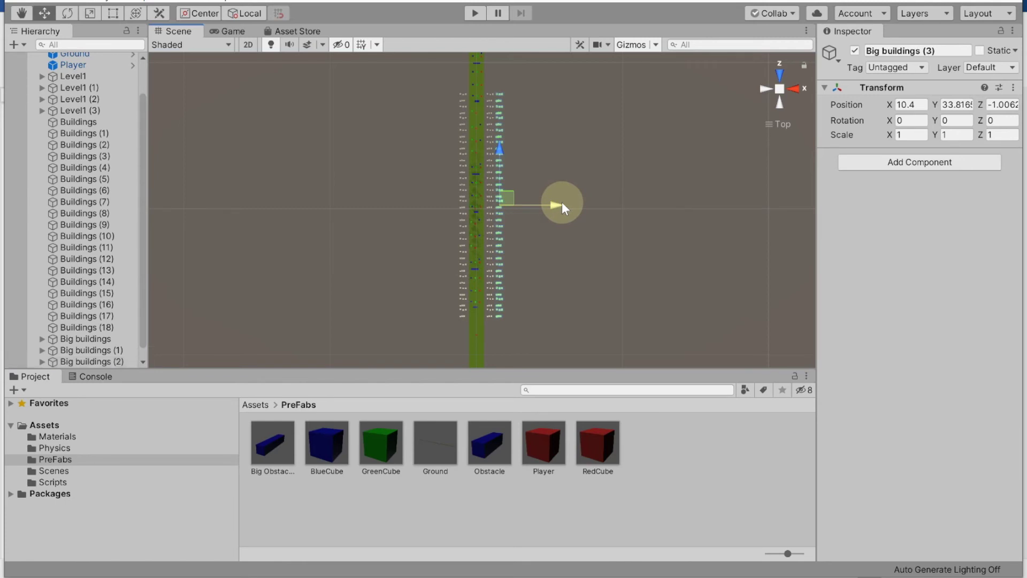
{"action": "left_click_drag", "start_coordinate": [557, 204], "coordinate": [509, 208]}
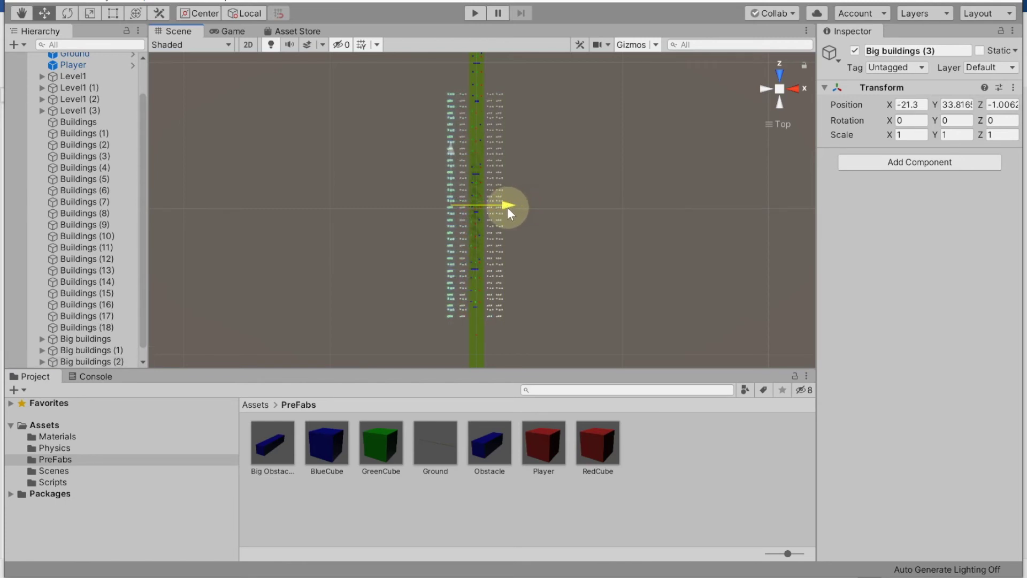
{"action": "left_click_drag", "start_coordinate": [509, 208], "coordinate": [515, 207]}
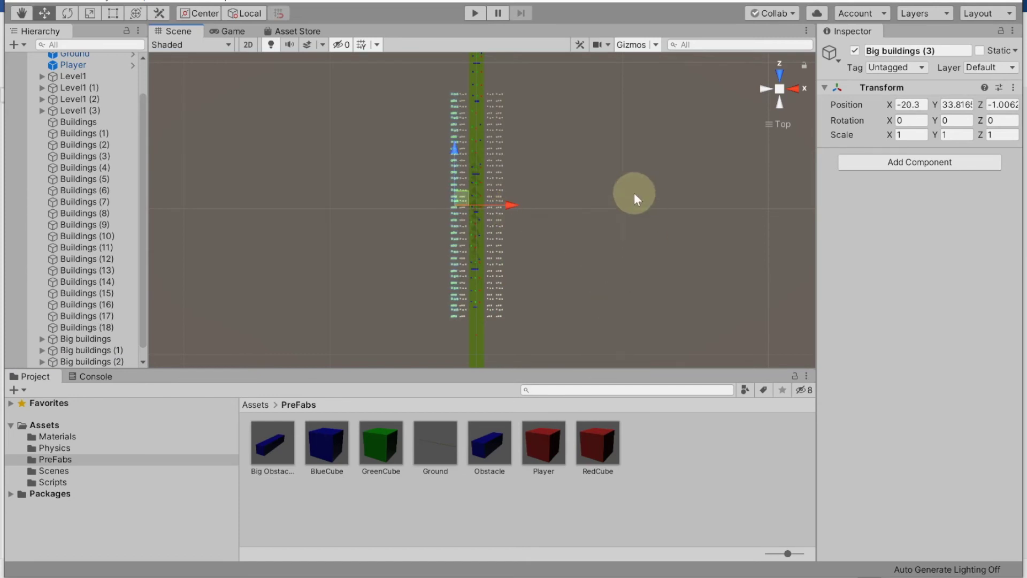
{"action": "scroll", "coordinate": [594, 191], "scroll_direction": "down", "scroll_amount": 3}
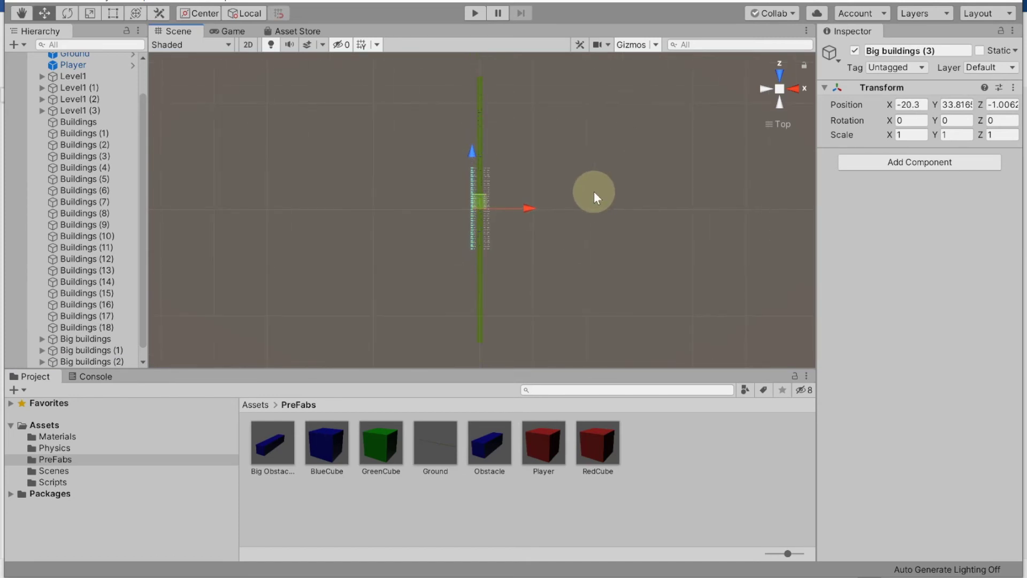
{"action": "left_click", "coordinate": [486, 236]}
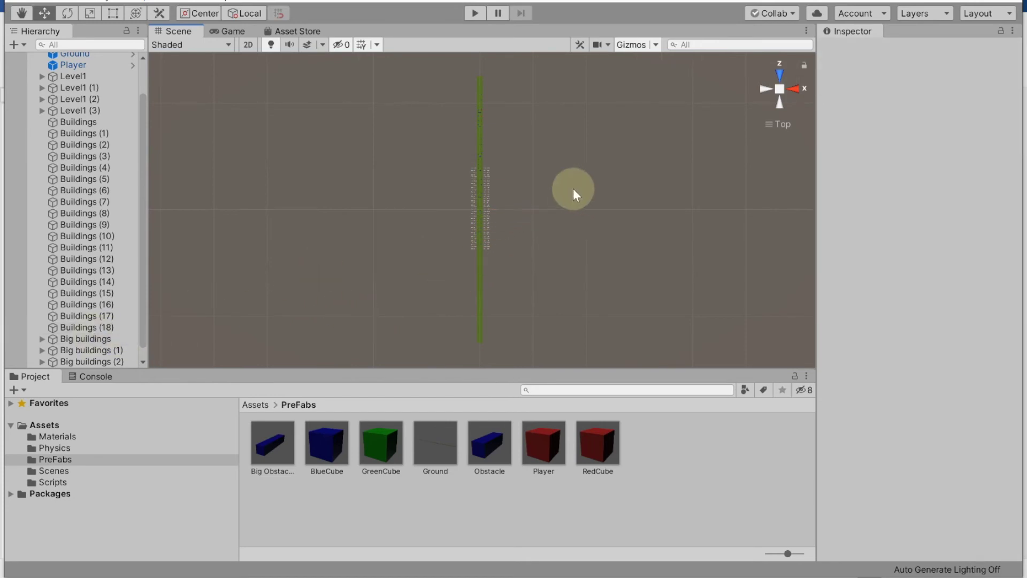
{"action": "scroll", "coordinate": [470, 181], "scroll_direction": "up", "scroll_amount": 5}
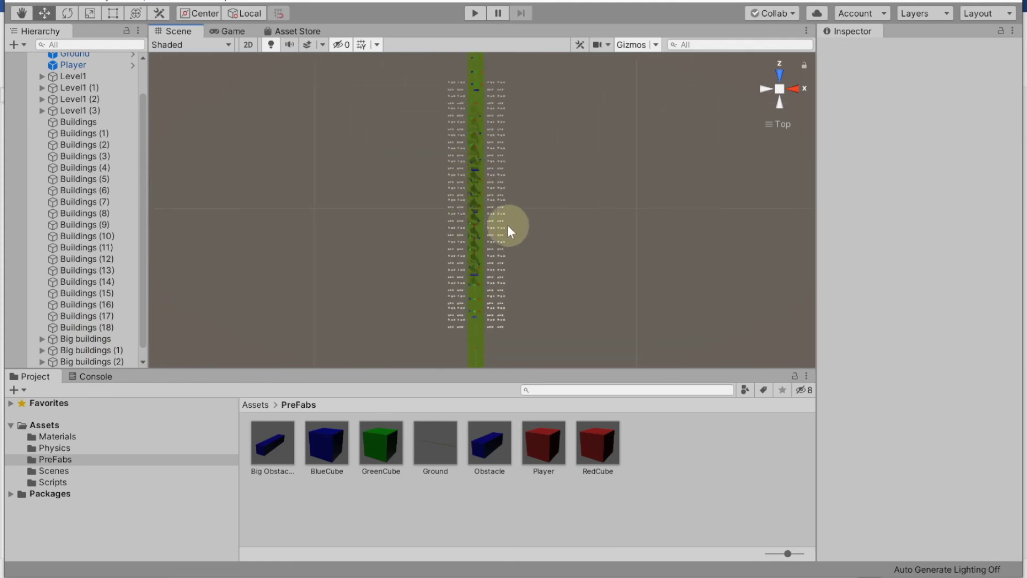
- Duplicate Big buildings (2) and push the copy far down the road to about Z 156
{"action": "left_click", "coordinate": [73, 352]}
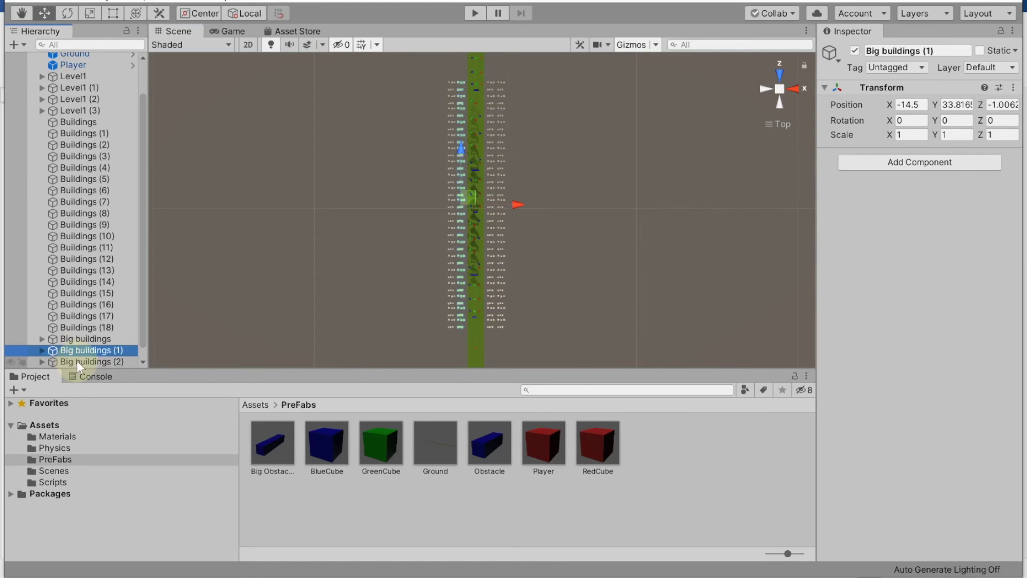
{"action": "left_click", "coordinate": [77, 362]}
{"action": "key", "text": "ctrl+d"}
{"action": "key", "text": "ctrl+d"}
{"action": "left_click_drag", "start_coordinate": [501, 150], "coordinate": [508, 28]}
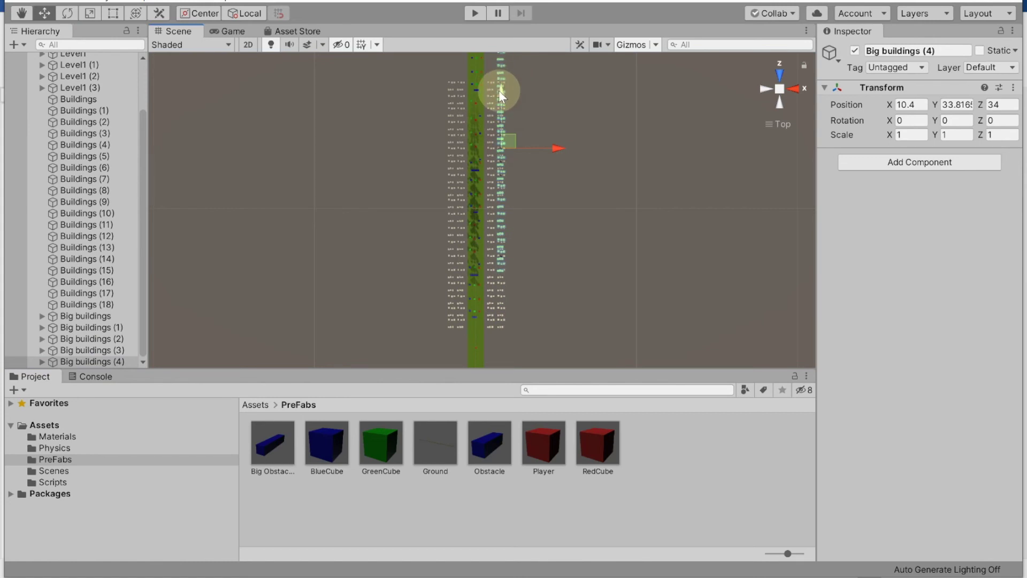
{"action": "scroll", "coordinate": [524, 135], "scroll_direction": "down", "scroll_amount": 3}
{"action": "scroll", "coordinate": [524, 135], "scroll_direction": "down", "scroll_amount": 3}
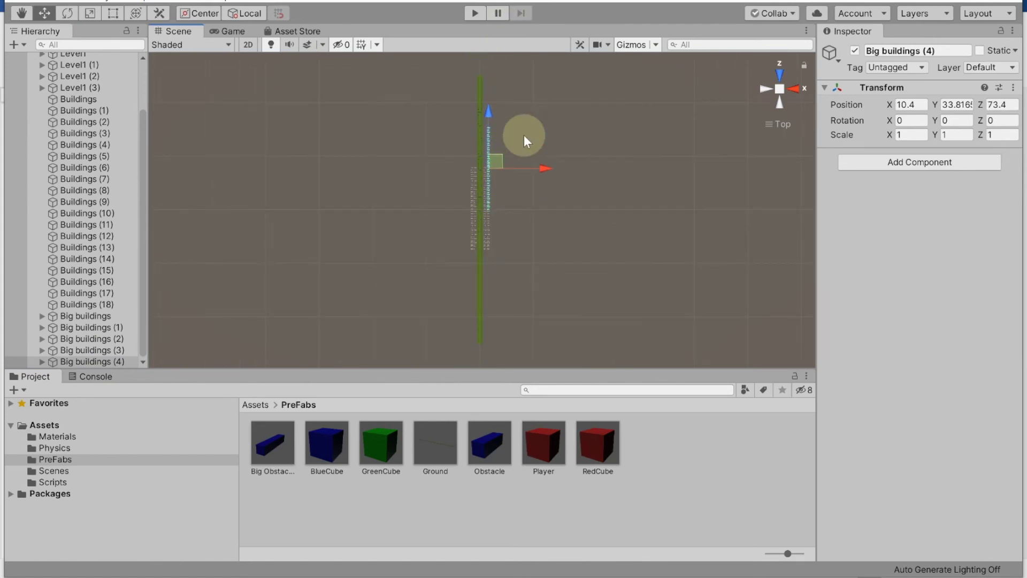
{"action": "left_click_drag", "start_coordinate": [484, 108], "coordinate": [492, 65]}
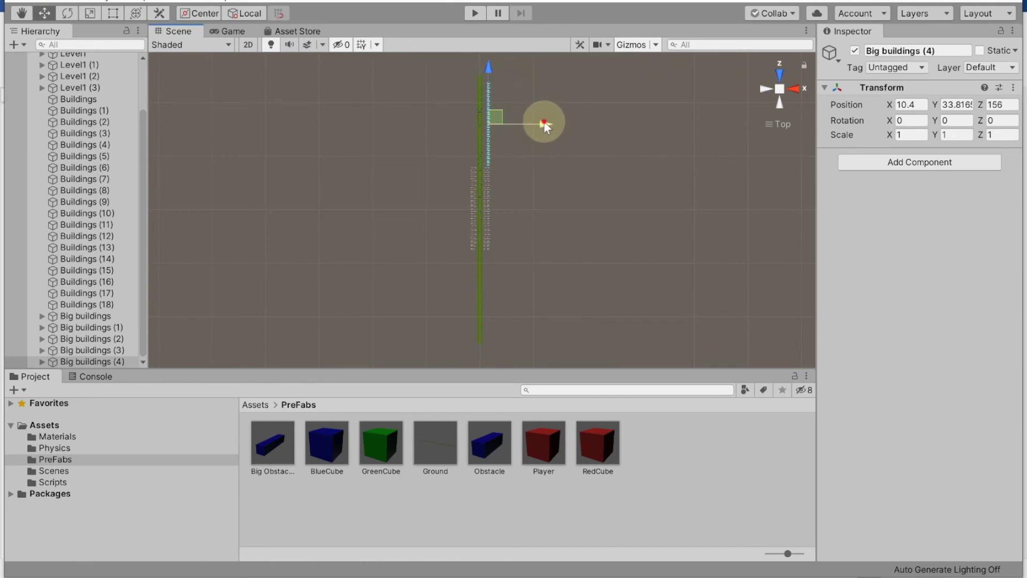
{"action": "left_click_drag", "start_coordinate": [540, 122], "coordinate": [540, 122]}
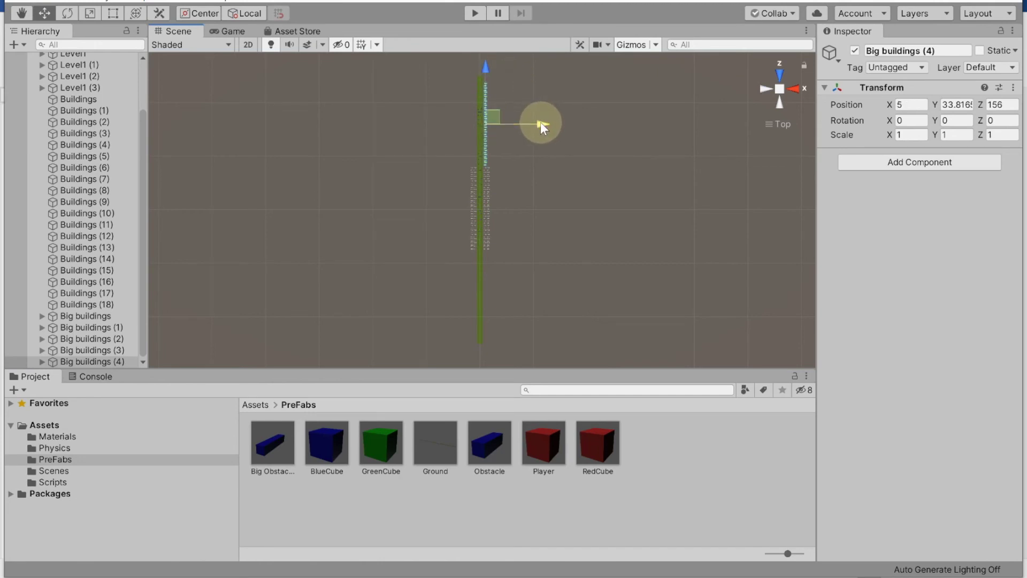
- Duplicate the far row three times, placing copies at X 12 and on the left side to X -20
{"action": "key", "text": "ctrl+d"}
{"action": "left_click_drag", "start_coordinate": [535, 122], "coordinate": [539, 123]}
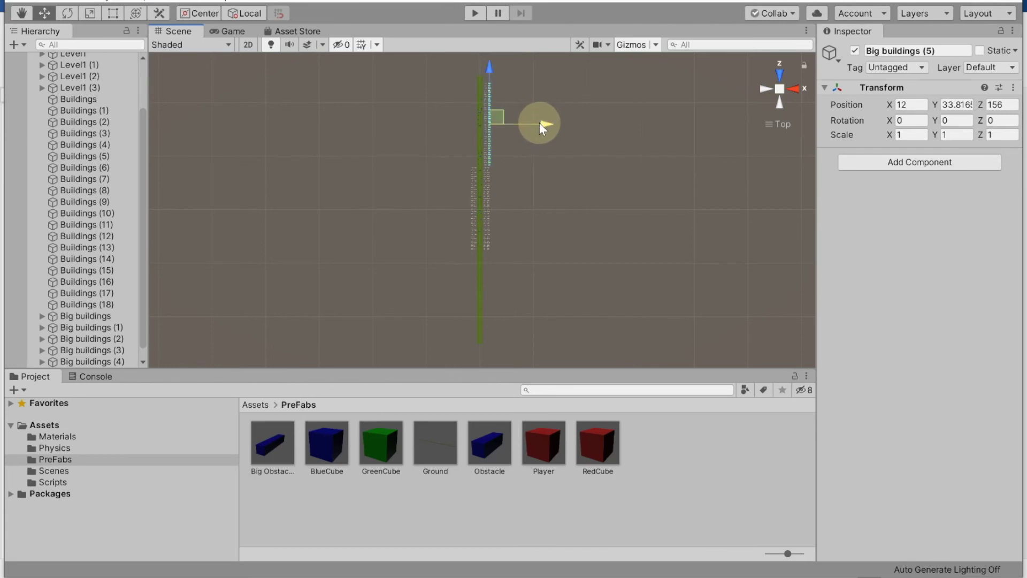
{"action": "key", "text": "ctrl+d"}
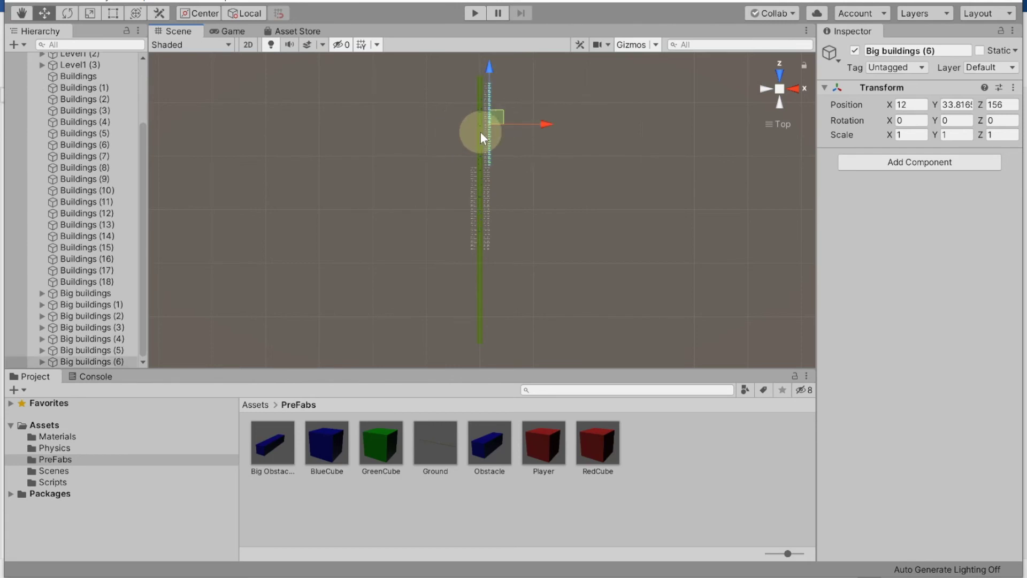
{"action": "left_click_drag", "start_coordinate": [542, 120], "coordinate": [529, 124]}
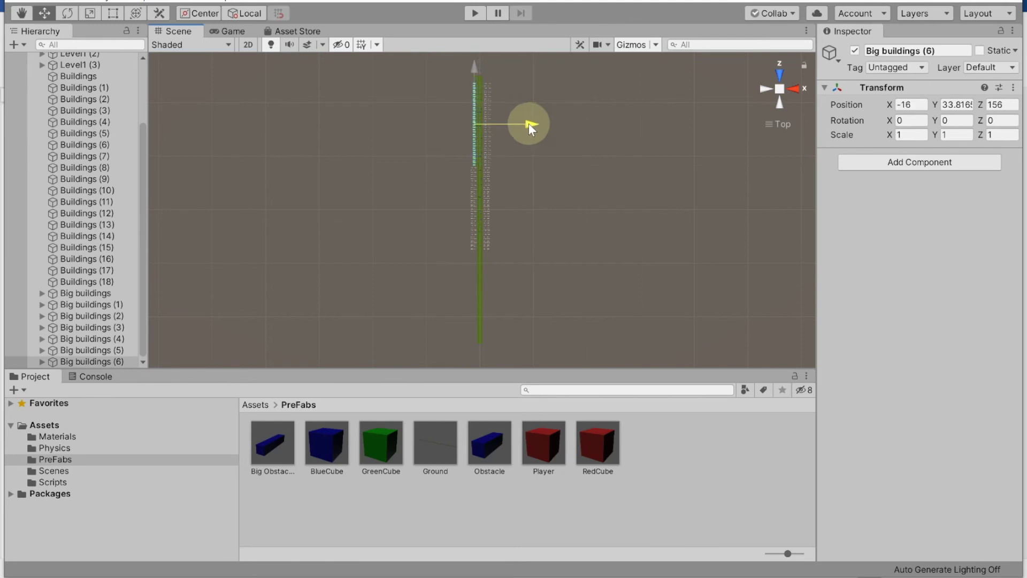
{"action": "key", "text": "ctrl+d"}
{"action": "left_click_drag", "start_coordinate": [528, 124], "coordinate": [525, 124]}
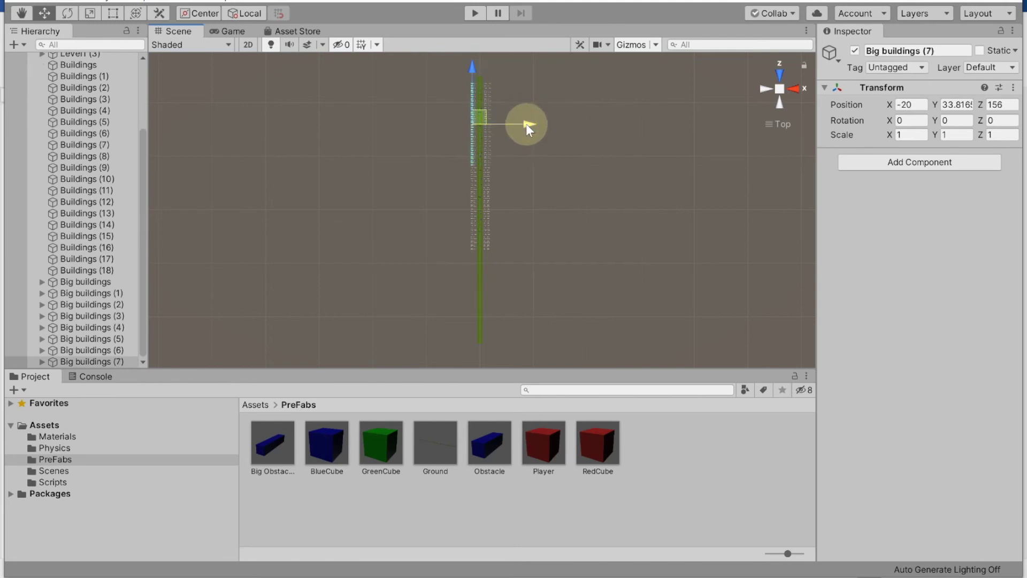
{"action": "left_click", "coordinate": [729, 156]}
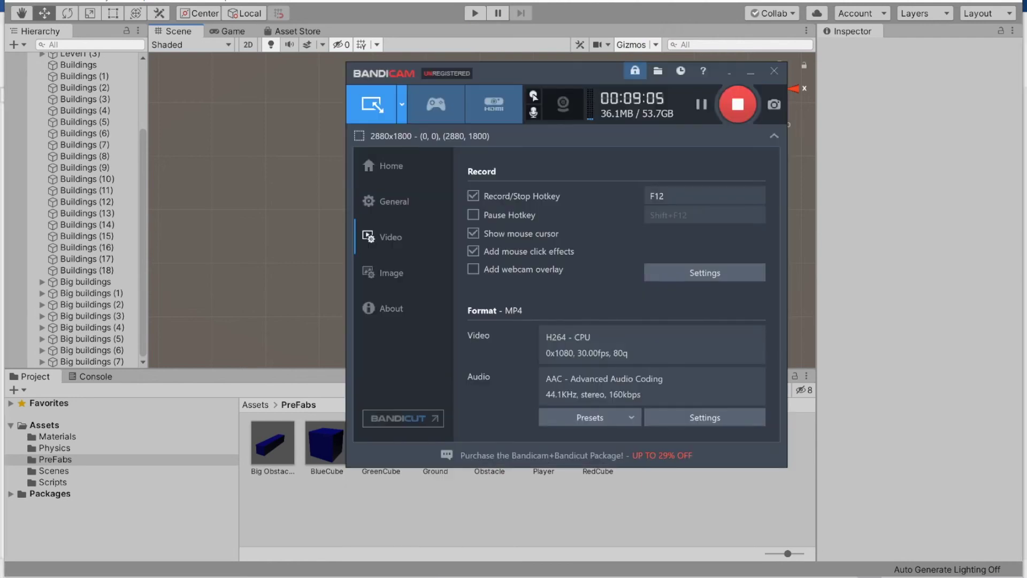
- Start a new Bandicam recording and minimize the recorder window
{"action": "left_click", "coordinate": [739, 119]}
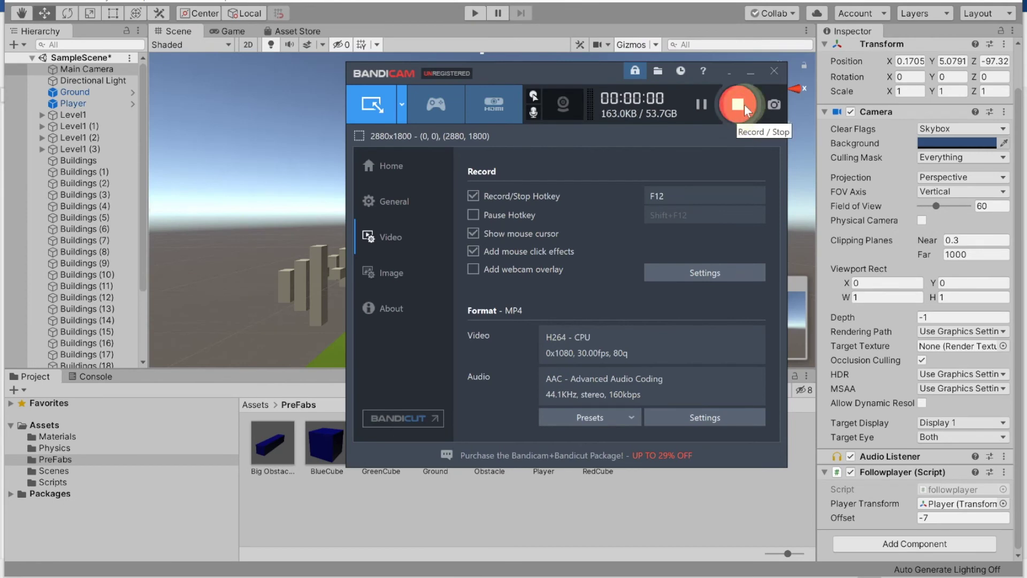
{"action": "left_click", "coordinate": [753, 75]}
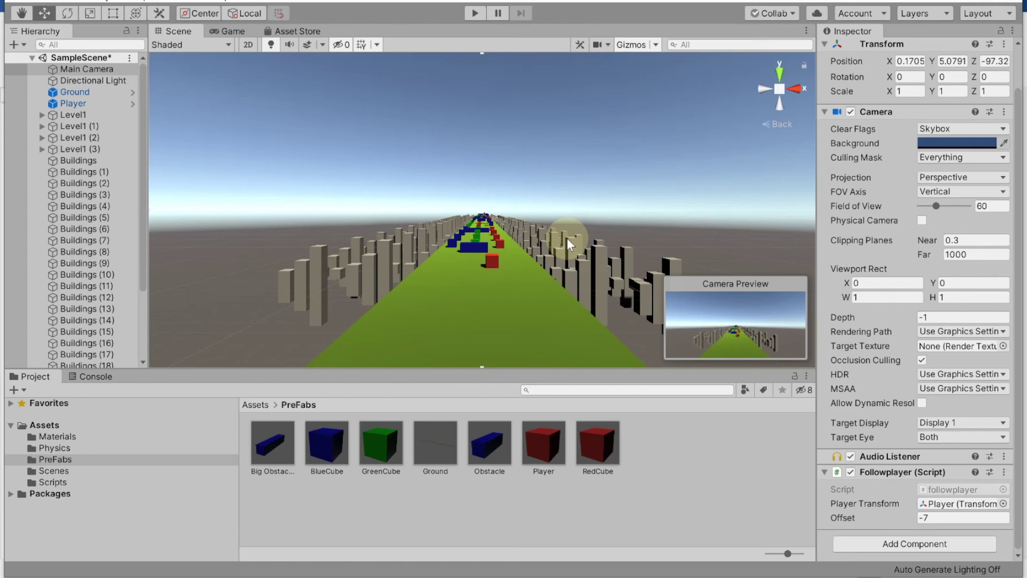
- Play-test the level, steering the red cube right with D and left with A, then stop
{"action": "left_click", "coordinate": [476, 13]}
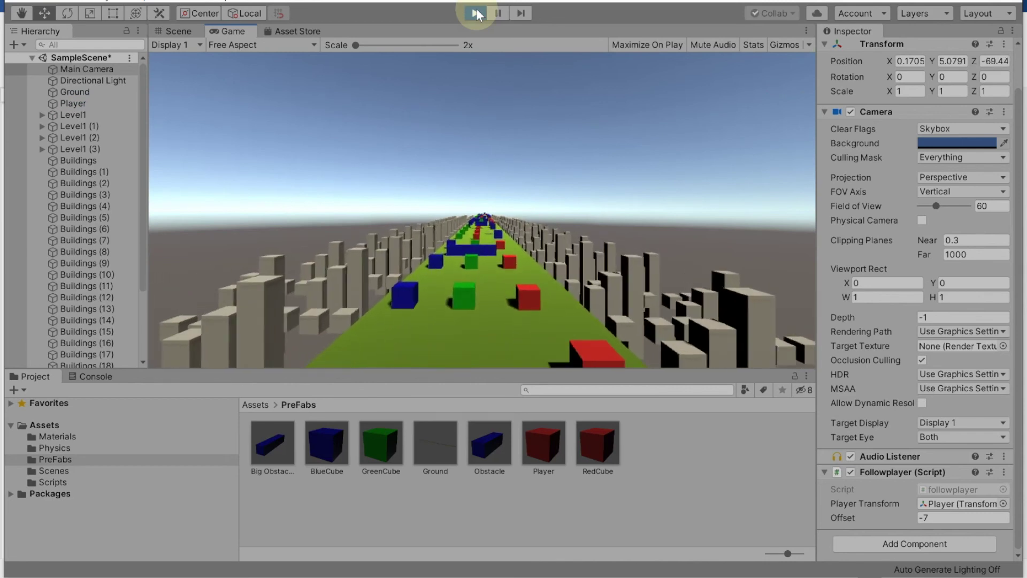
{"action": "key", "text": "d"}
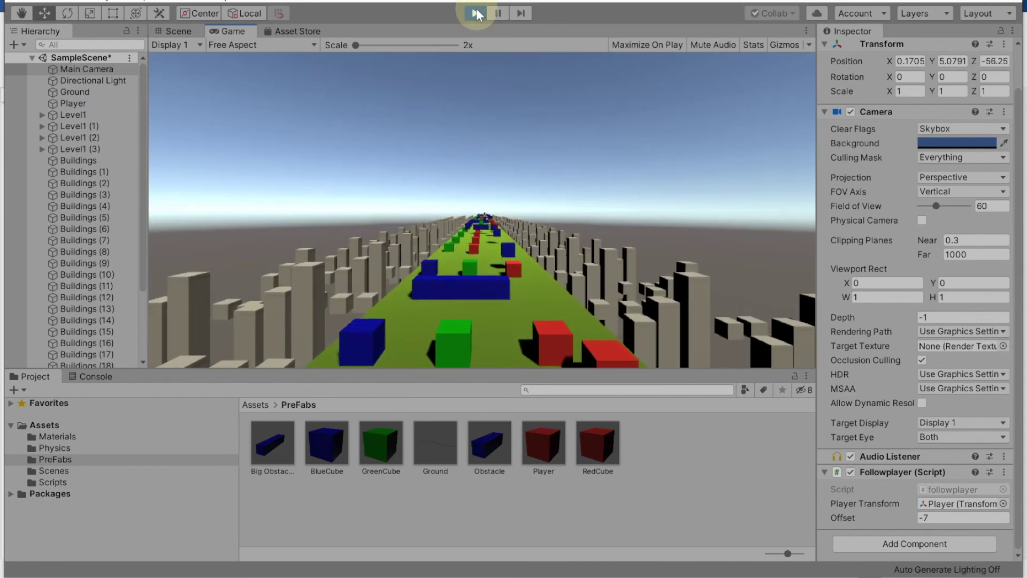
{"action": "key", "text": "a"}
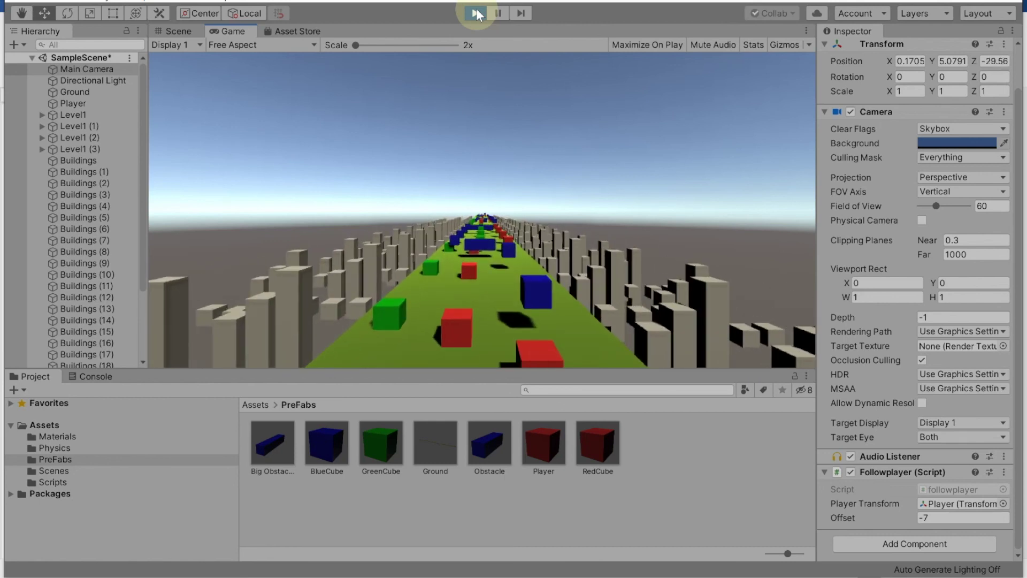
{"action": "key", "text": "a"}
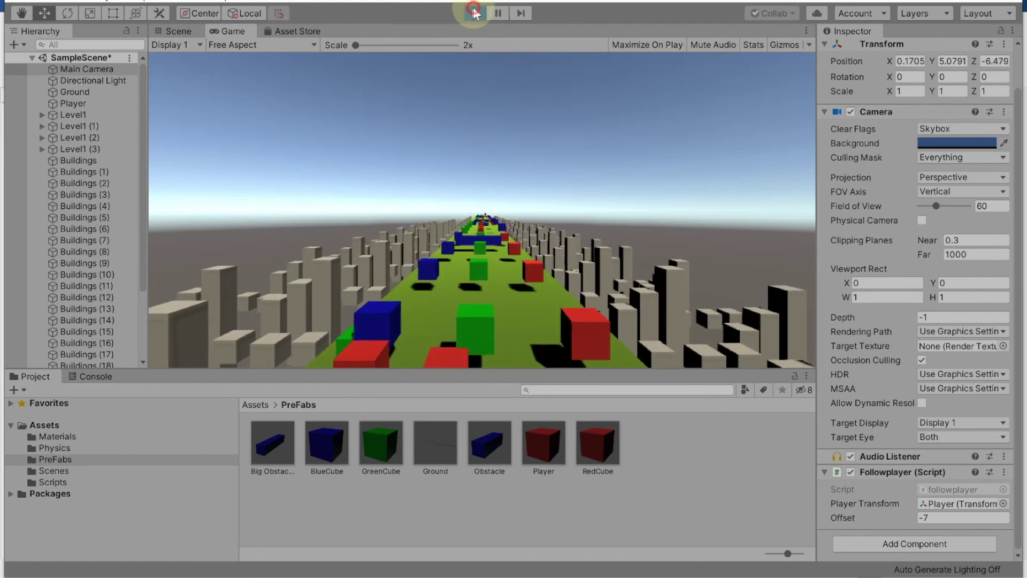
{"action": "left_click", "coordinate": [476, 13]}
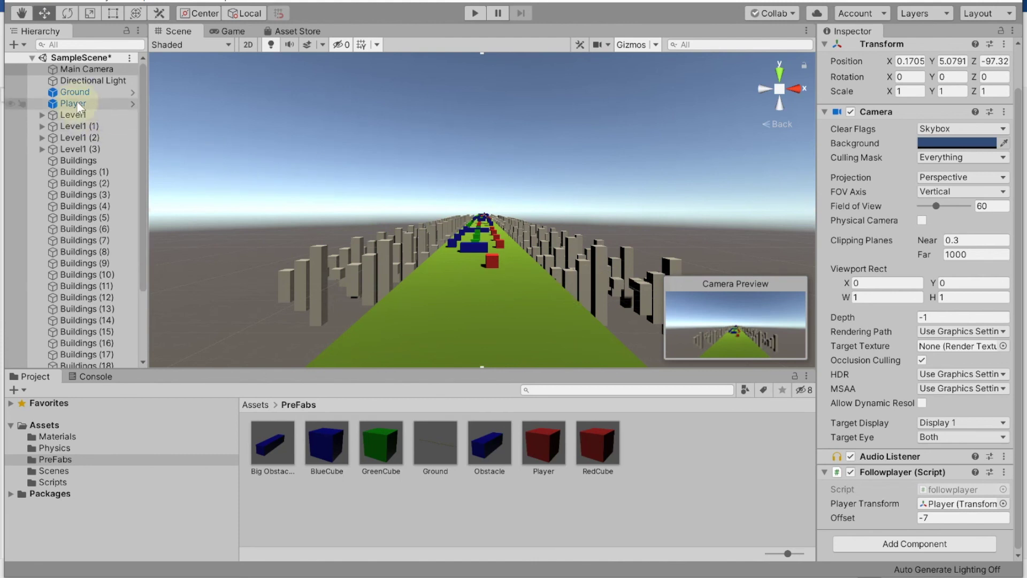
- Set Main Camera's Clear Flags to Solid Color with teal background 327779
{"action": "left_click", "coordinate": [99, 68]}
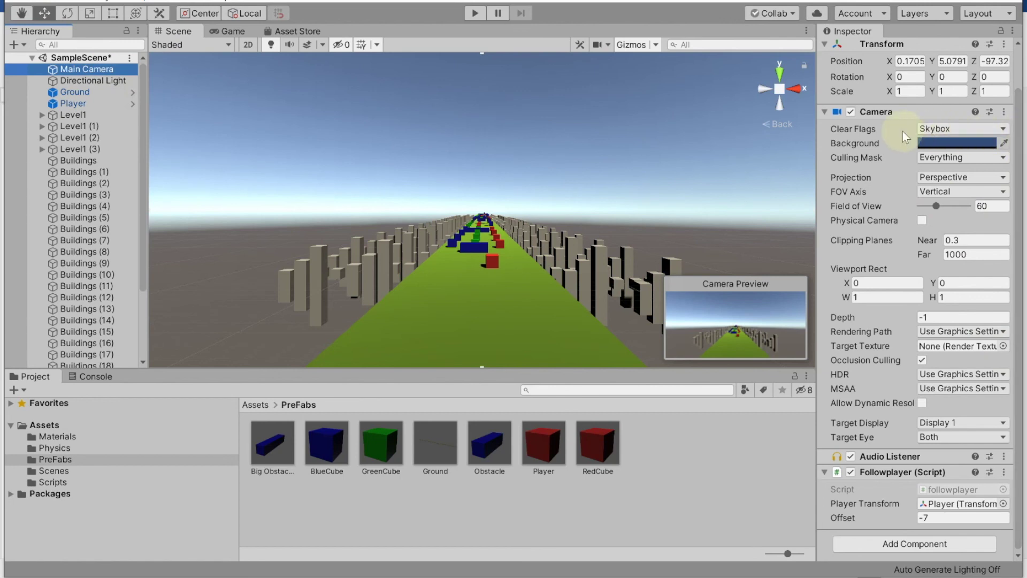
{"action": "left_click", "coordinate": [968, 127]}
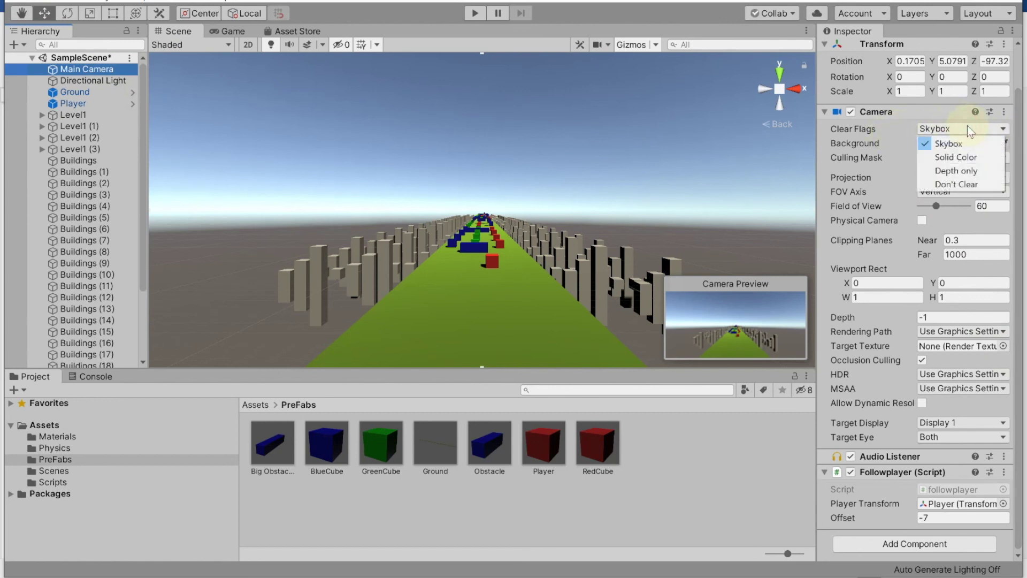
{"action": "left_click", "coordinate": [972, 158]}
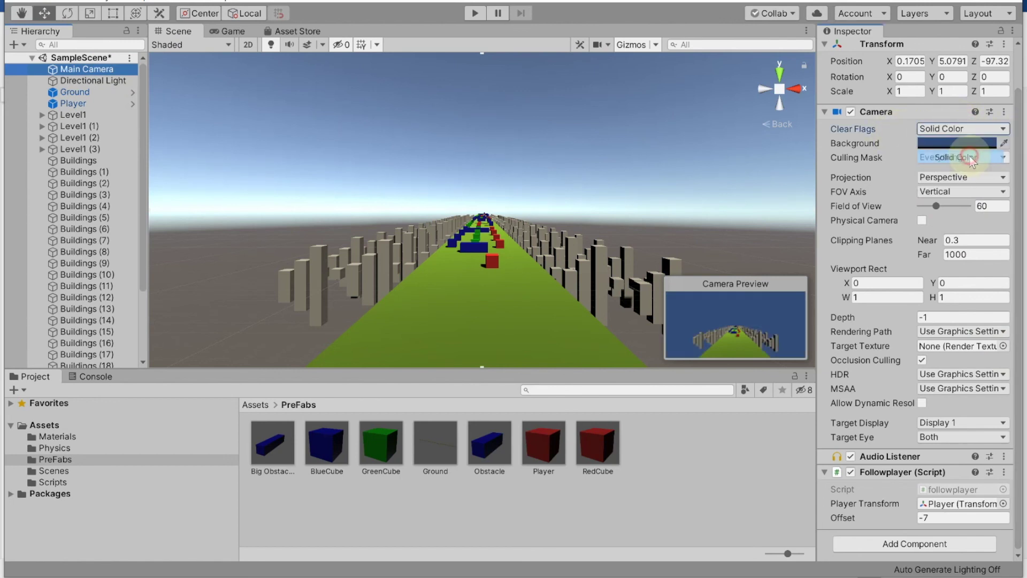
{"action": "left_click", "coordinate": [944, 144]}
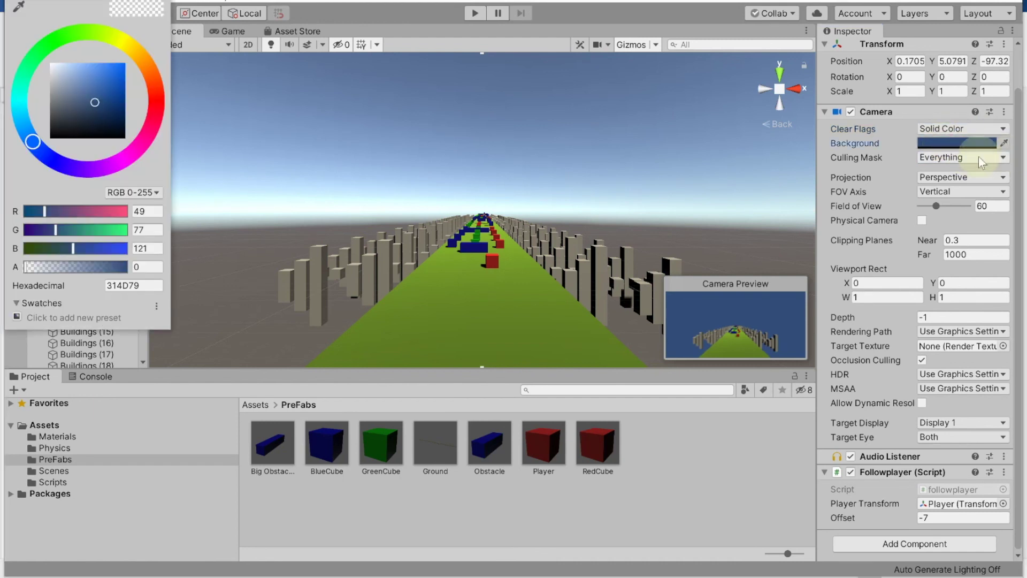
{"action": "left_click", "coordinate": [116, 41]}
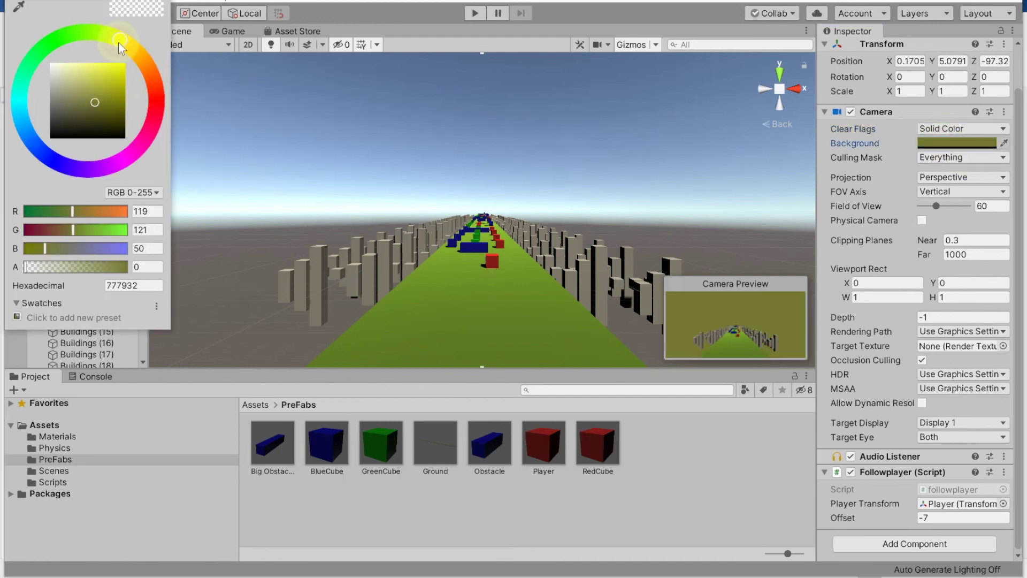
{"action": "mouse_move", "coordinate": [124, 45]}
{"action": "left_mouse_down"}
{"action": "mouse_move", "coordinate": [152, 111]}
{"action": "mouse_move", "coordinate": [99, 169]}
{"action": "mouse_move", "coordinate": [45, 161]}
{"action": "mouse_move", "coordinate": [22, 139]}
{"action": "mouse_move", "coordinate": [20, 109]}
{"action": "left_mouse_up"}
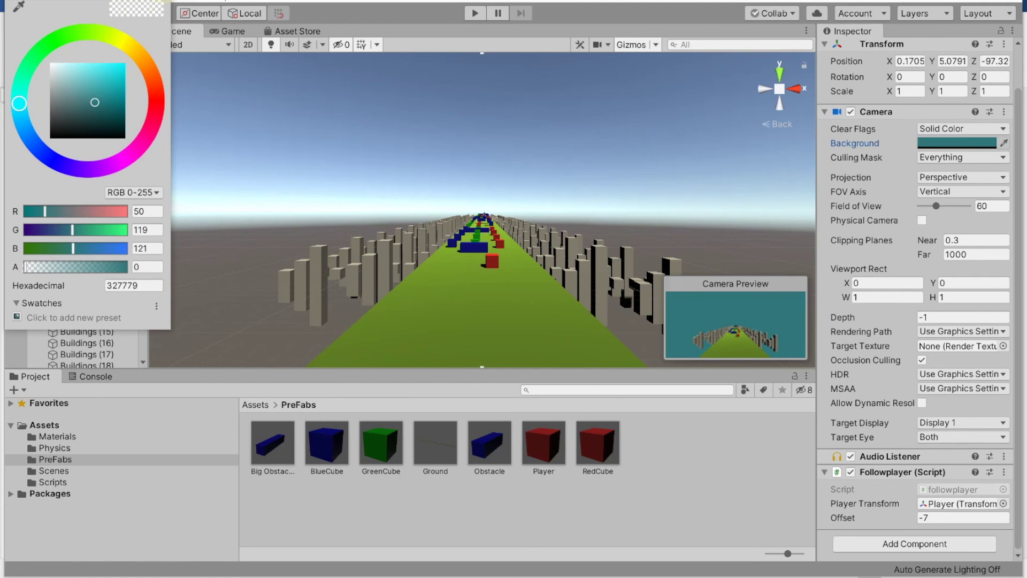
{"action": "key", "text": "Return"}
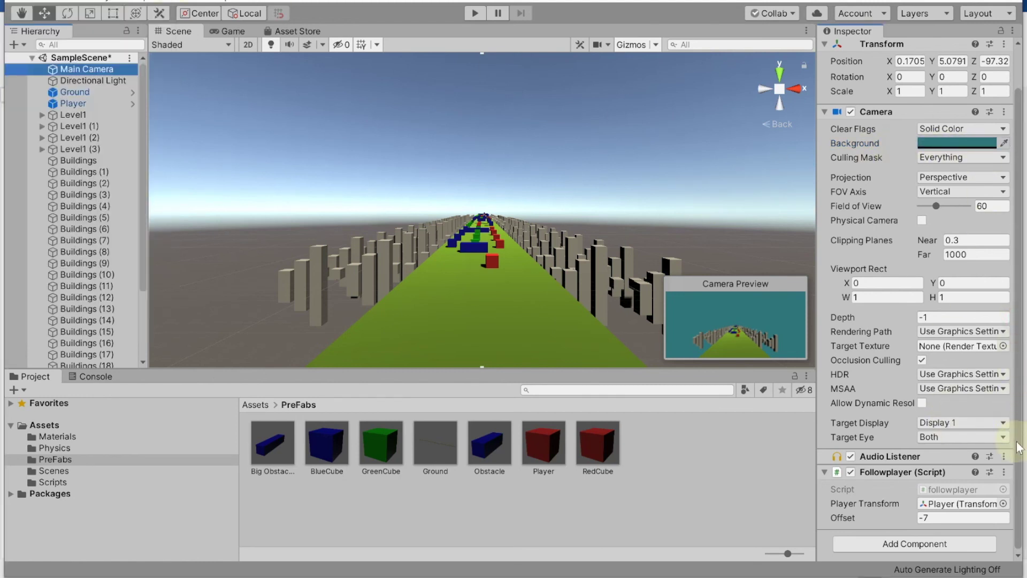
{"action": "left_click", "coordinate": [432, 45]}
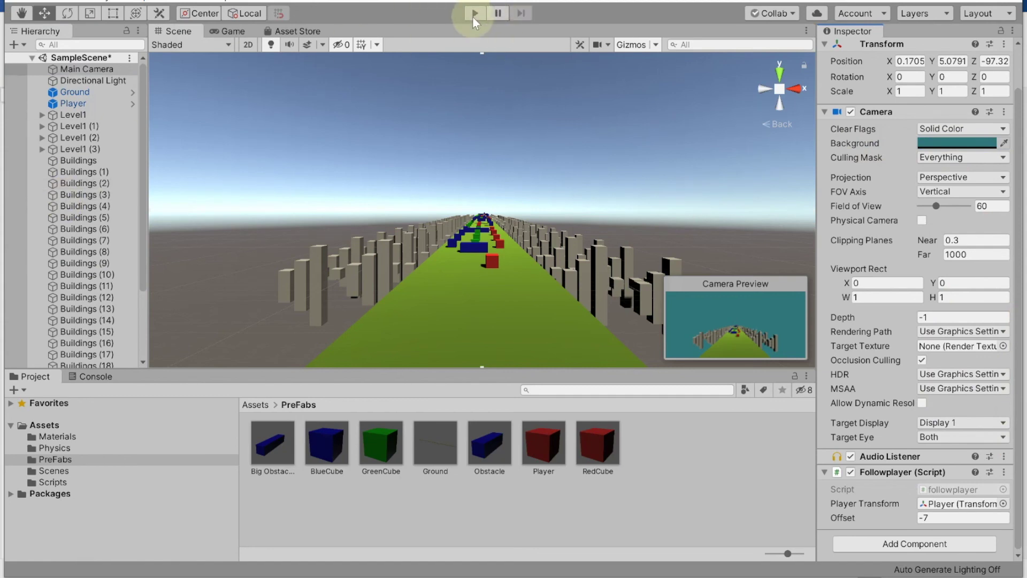
{"action": "left_click", "coordinate": [474, 17]}
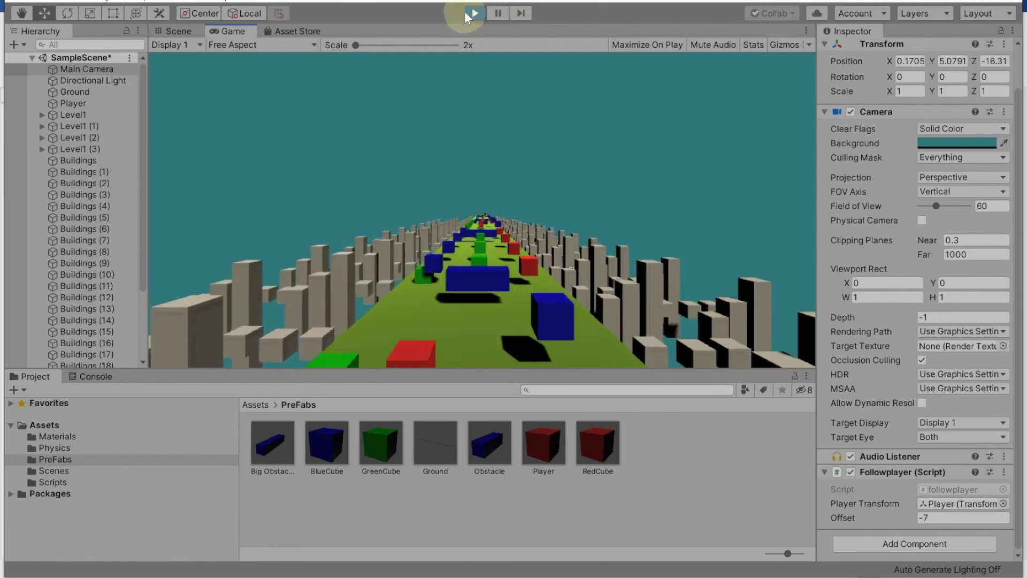
{"action": "left_click", "coordinate": [474, 14]}
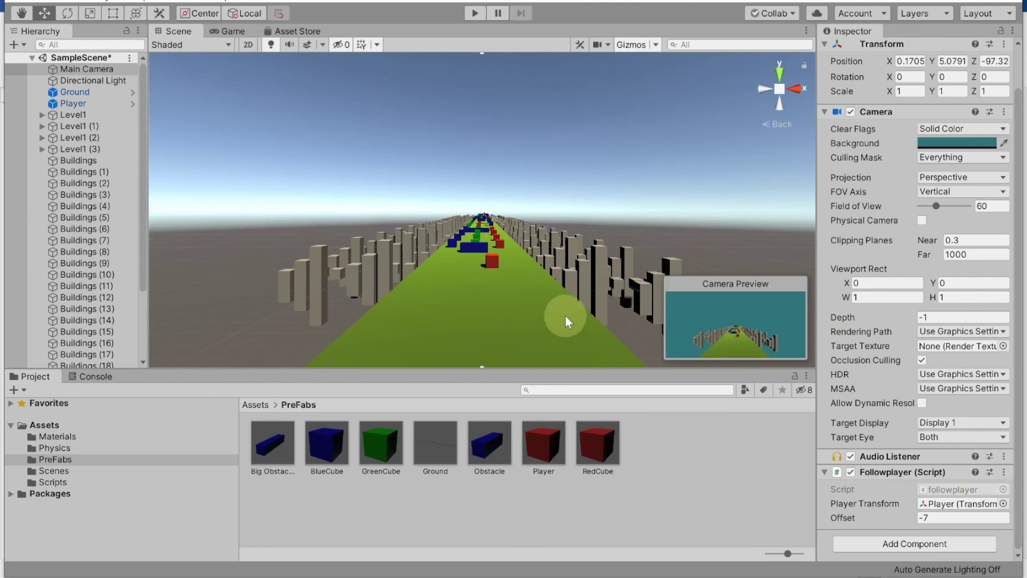
- Open Window > Rendering > Lighting Settings and position the panel on the right
{"action": "left_click", "coordinate": [192, 1]}
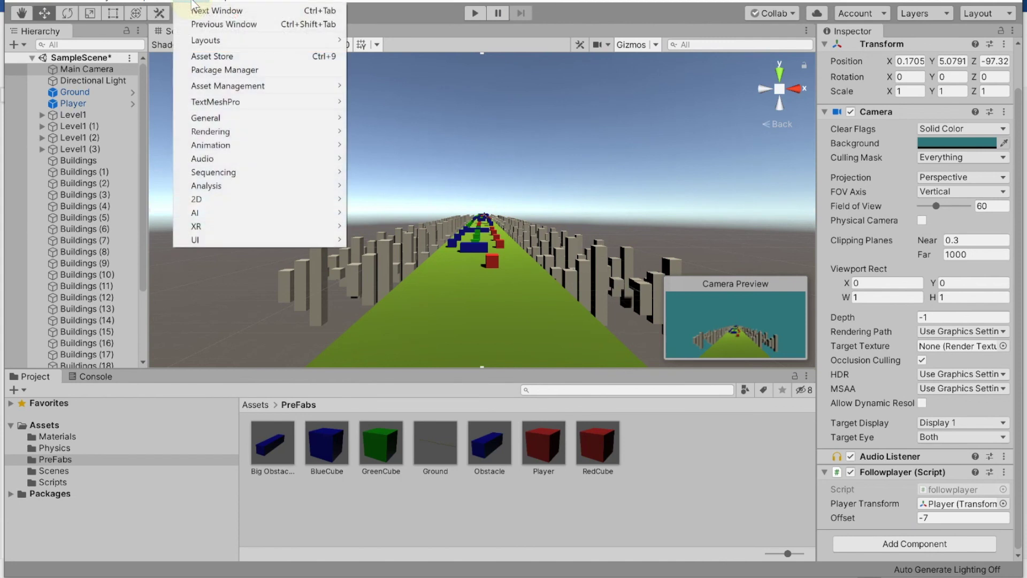
{"action": "mouse_move", "coordinate": [222, 133]}
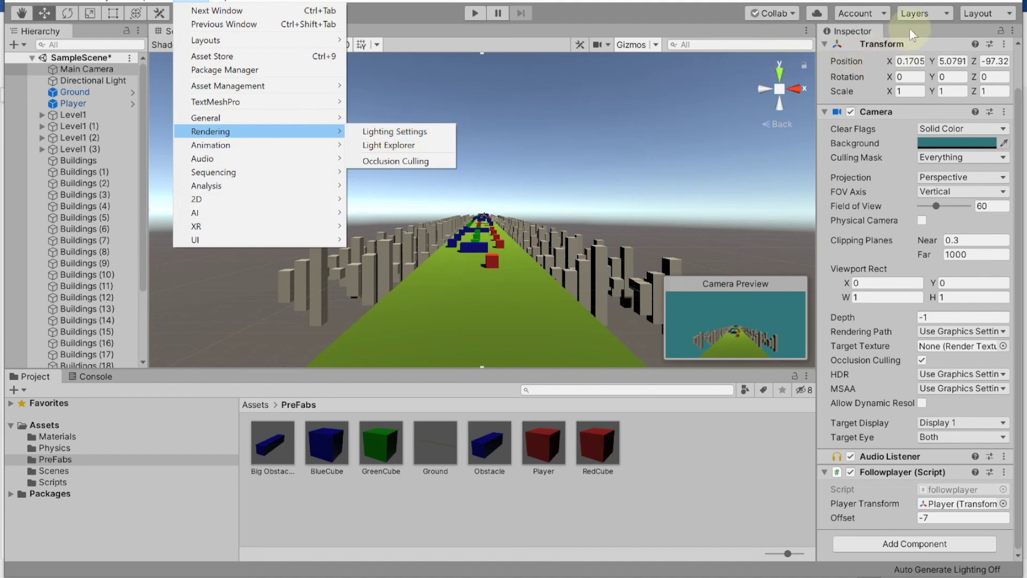
{"action": "left_click", "coordinate": [699, 25]}
{"action": "left_click", "coordinate": [202, 1]}
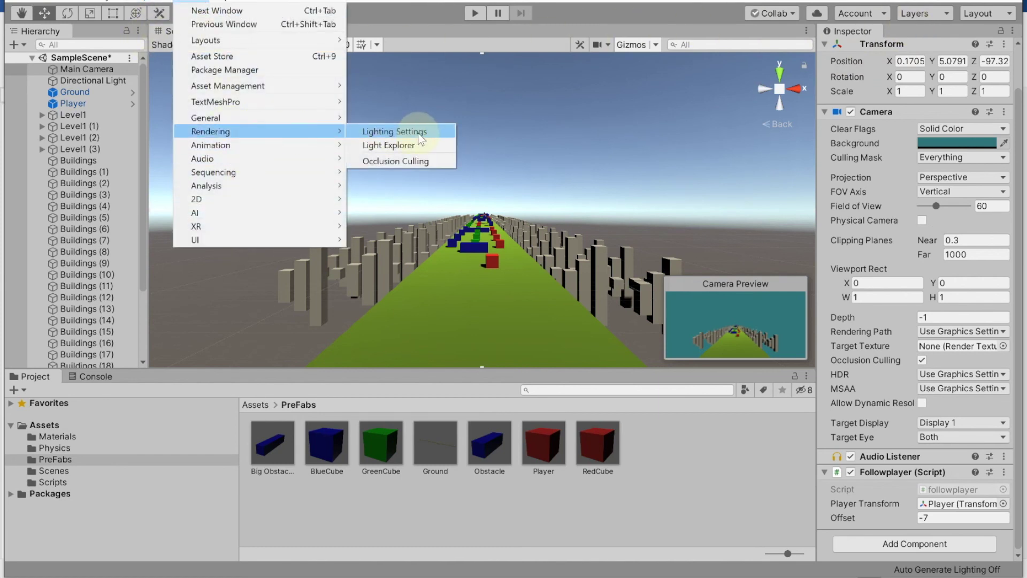
{"action": "left_click", "coordinate": [417, 134]}
{"action": "mouse_move", "coordinate": [214, 1]}
{"action": "left_mouse_down"}
{"action": "mouse_move", "coordinate": [1006, 17]}
{"action": "mouse_move", "coordinate": [1011, 25]}
{"action": "left_mouse_up"}
{"action": "left_click_drag", "start_coordinate": [933, 28], "coordinate": [997, 43]}
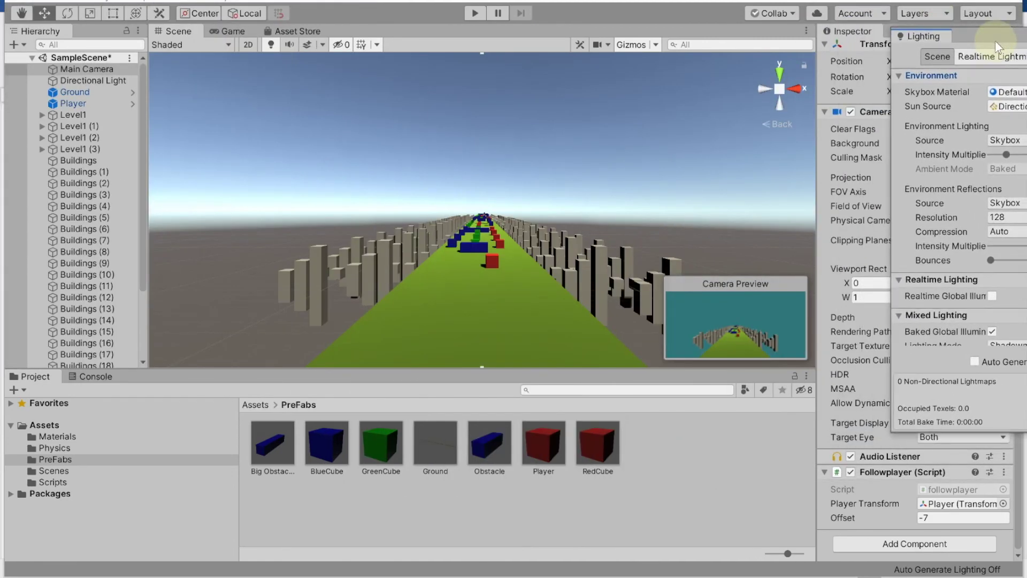
{"action": "left_click_drag", "start_coordinate": [974, 40], "coordinate": [728, 35]}
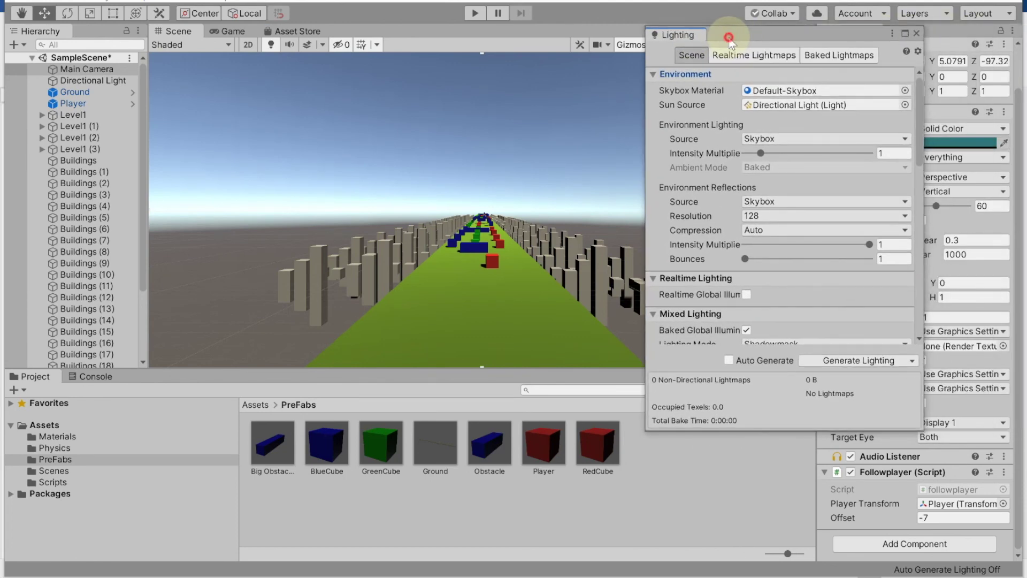
- Scroll the Lighting panel down to Other Settings and switch Fog on
{"action": "left_click", "coordinate": [918, 131]}
{"action": "left_click_drag", "start_coordinate": [920, 169], "coordinate": [907, 328]}
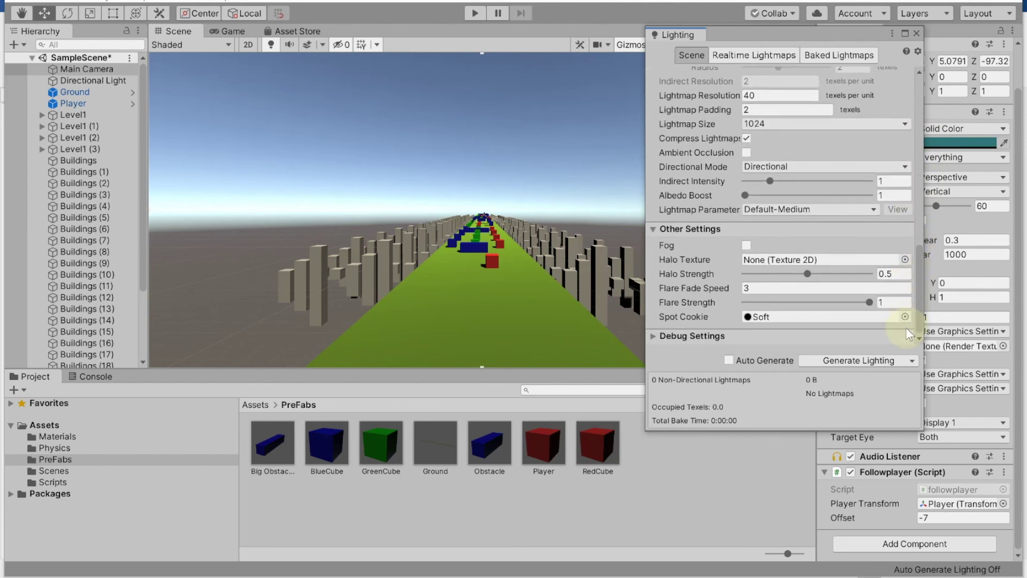
{"action": "left_click", "coordinate": [746, 245]}
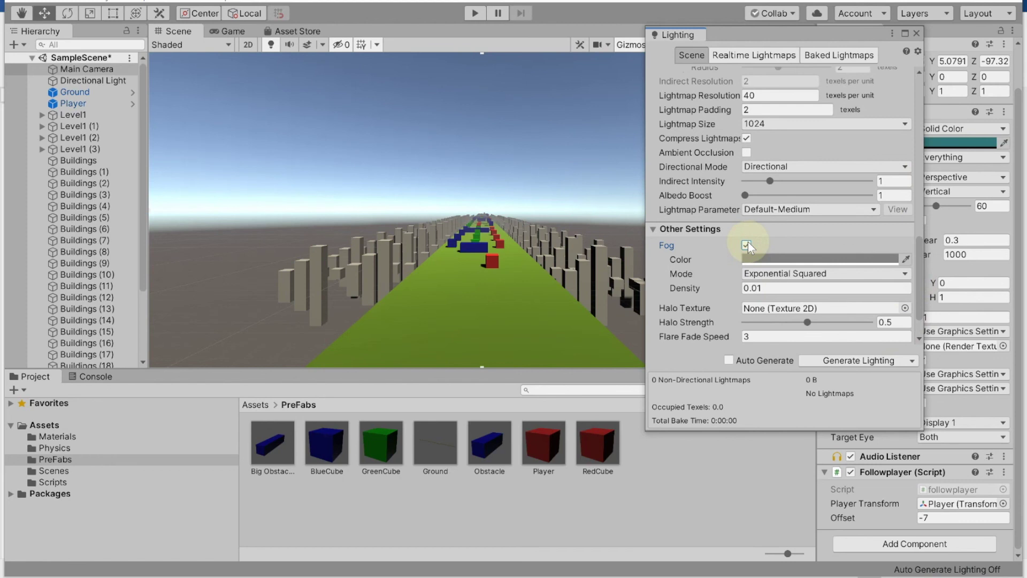
- Set Fog Color to the road's green with the eyedropper, then close the Lighting window
{"action": "left_click", "coordinate": [780, 266]}
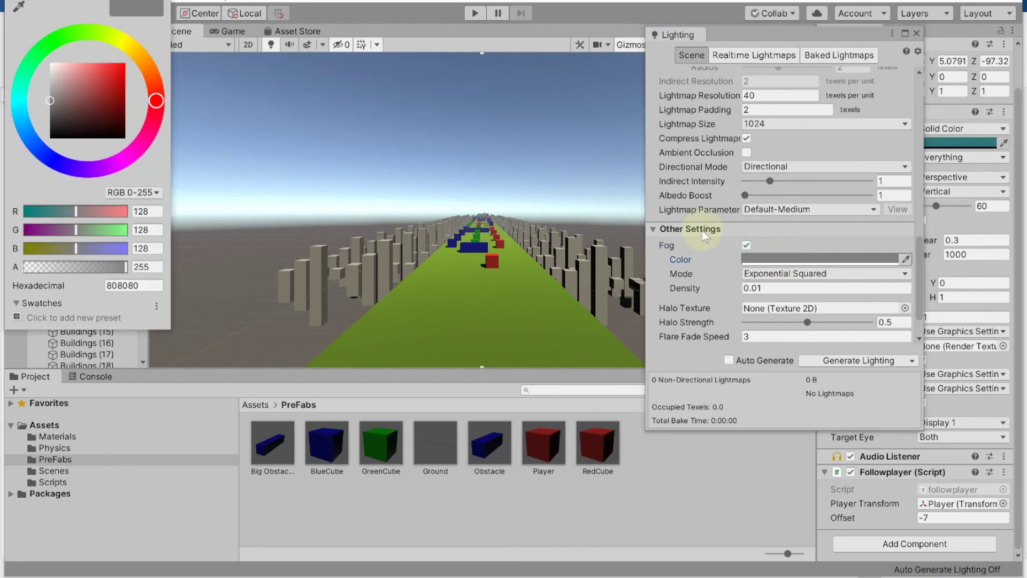
{"action": "left_click", "coordinate": [19, 7]}
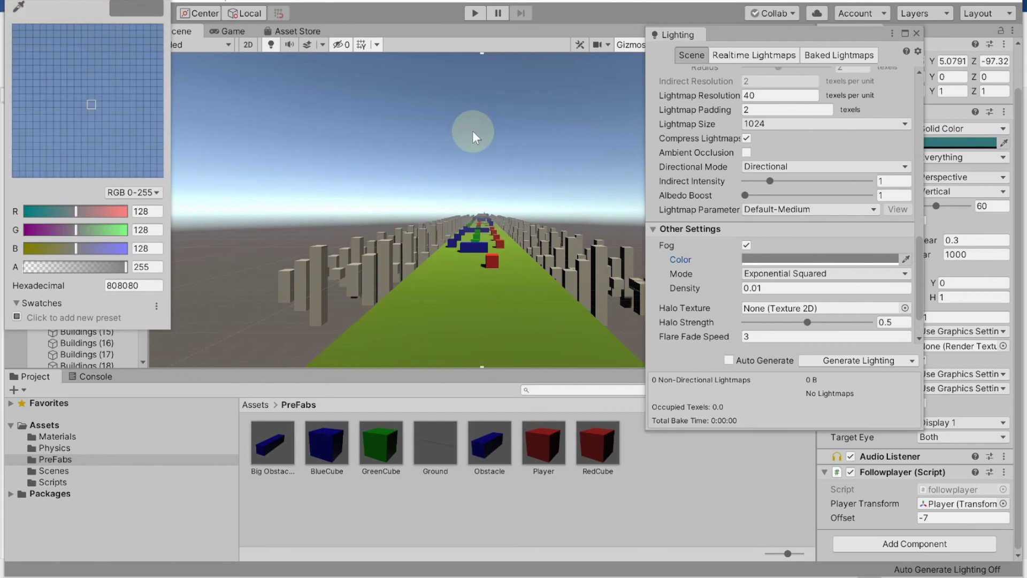
{"action": "left_click", "coordinate": [513, 295]}
{"action": "left_click", "coordinate": [437, 46]}
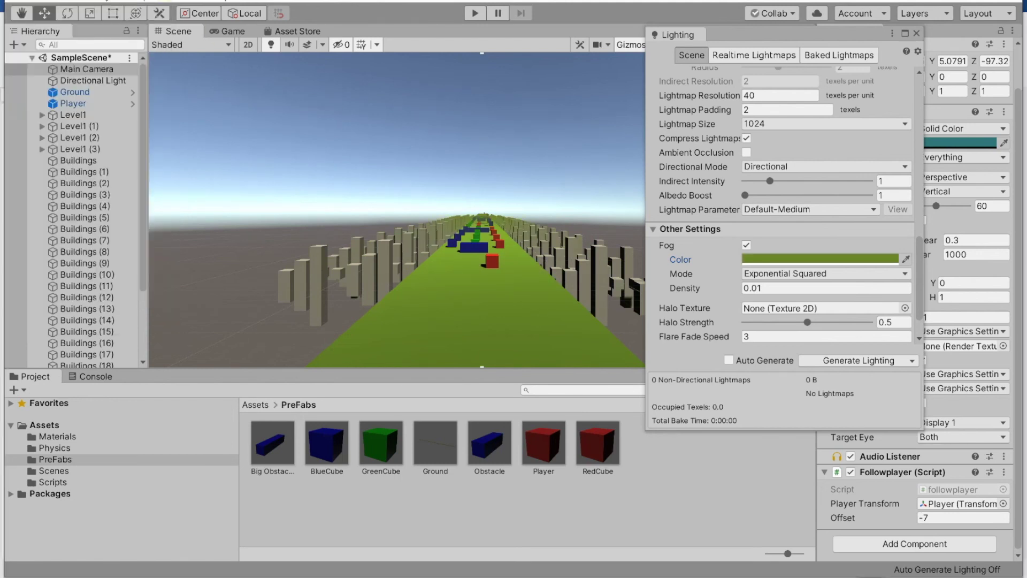
{"action": "left_click", "coordinate": [917, 34]}
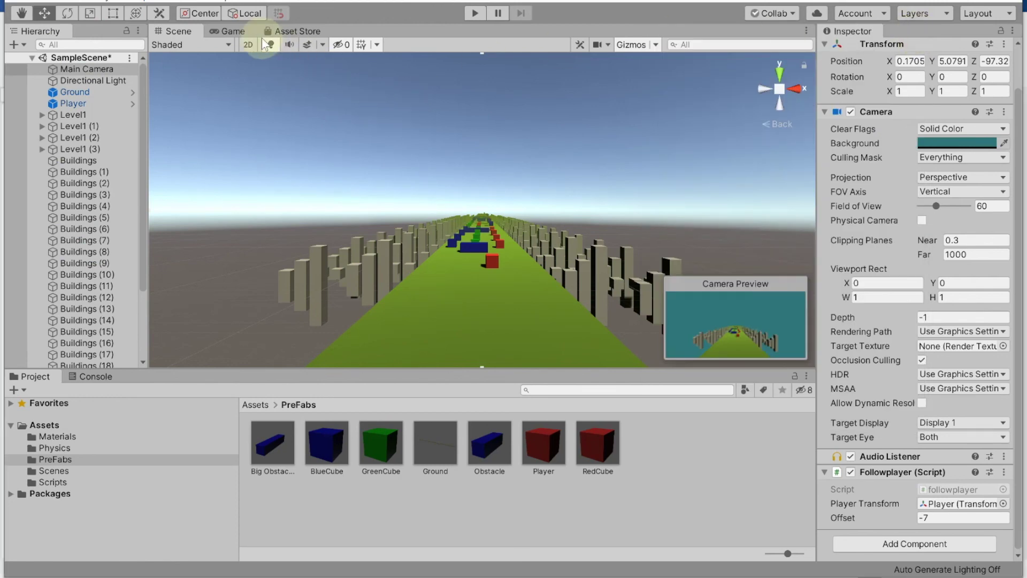
{"action": "left_click", "coordinate": [469, 14]}
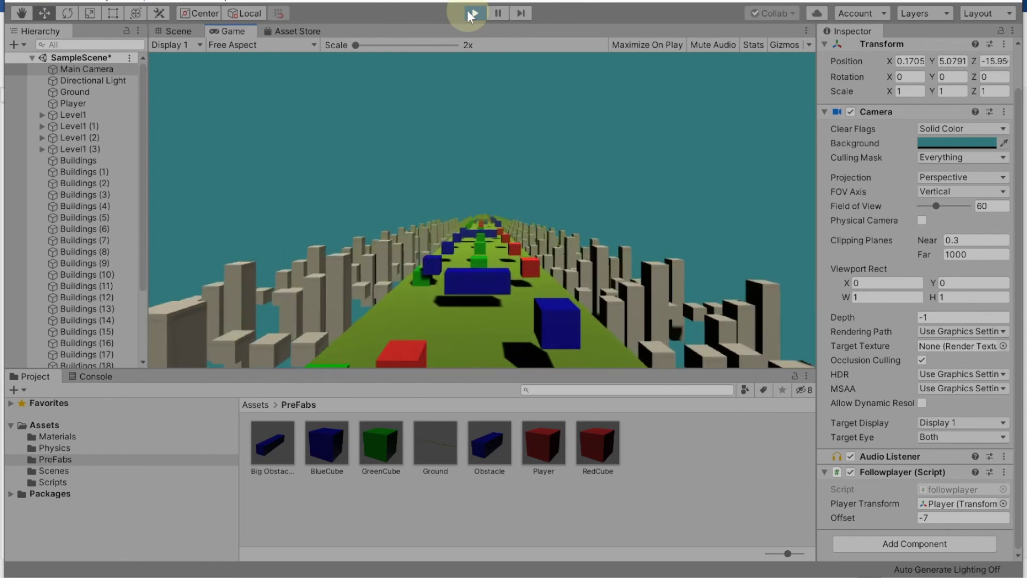
{"action": "left_click", "coordinate": [469, 15]}
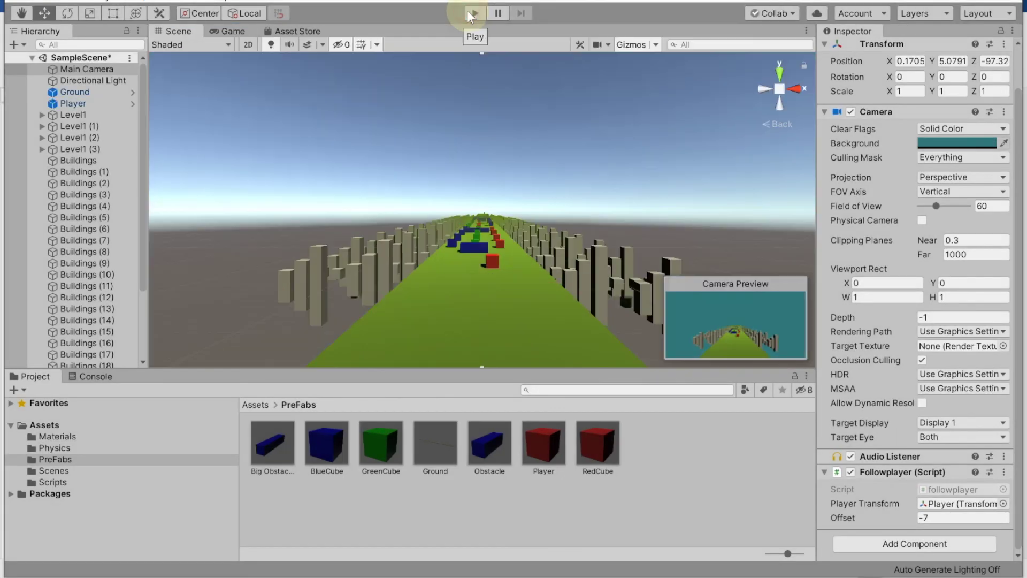
{"action": "scroll", "coordinate": [595, 232], "scroll_direction": "up", "scroll_amount": 3}
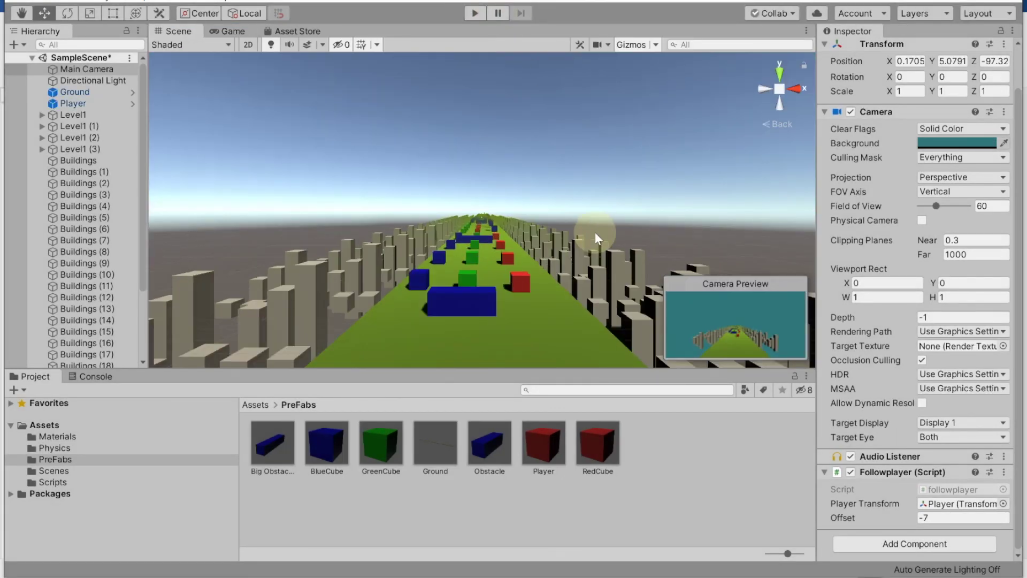